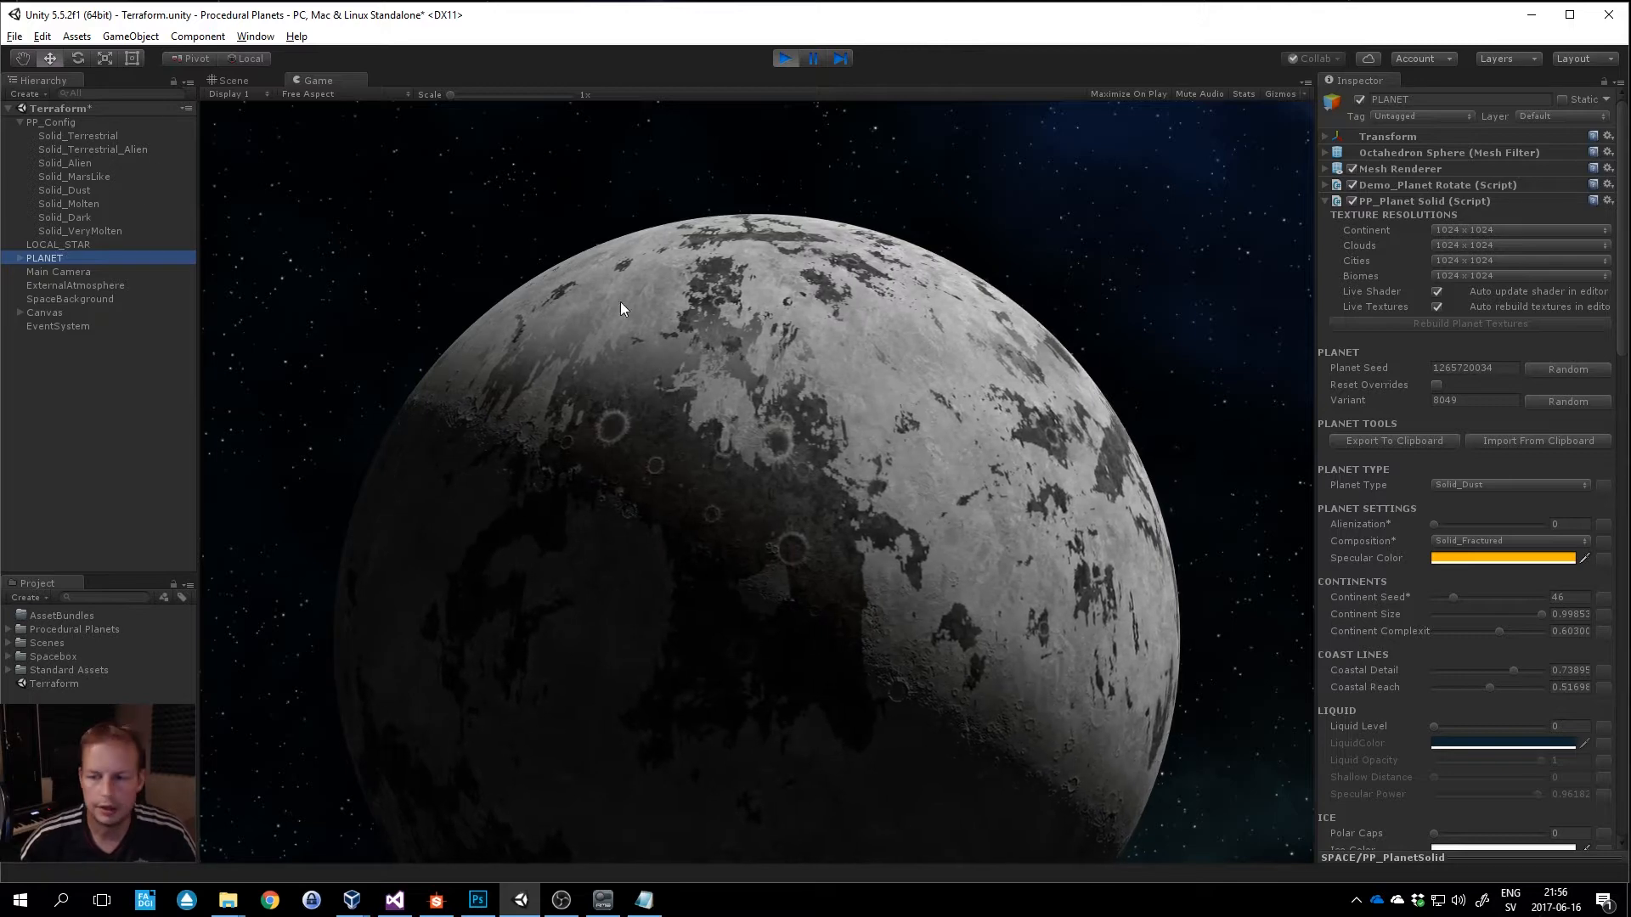
# Change the planet's type to Solid_Terrestrial.
pyautogui.scroll(-8, 1472, 340)
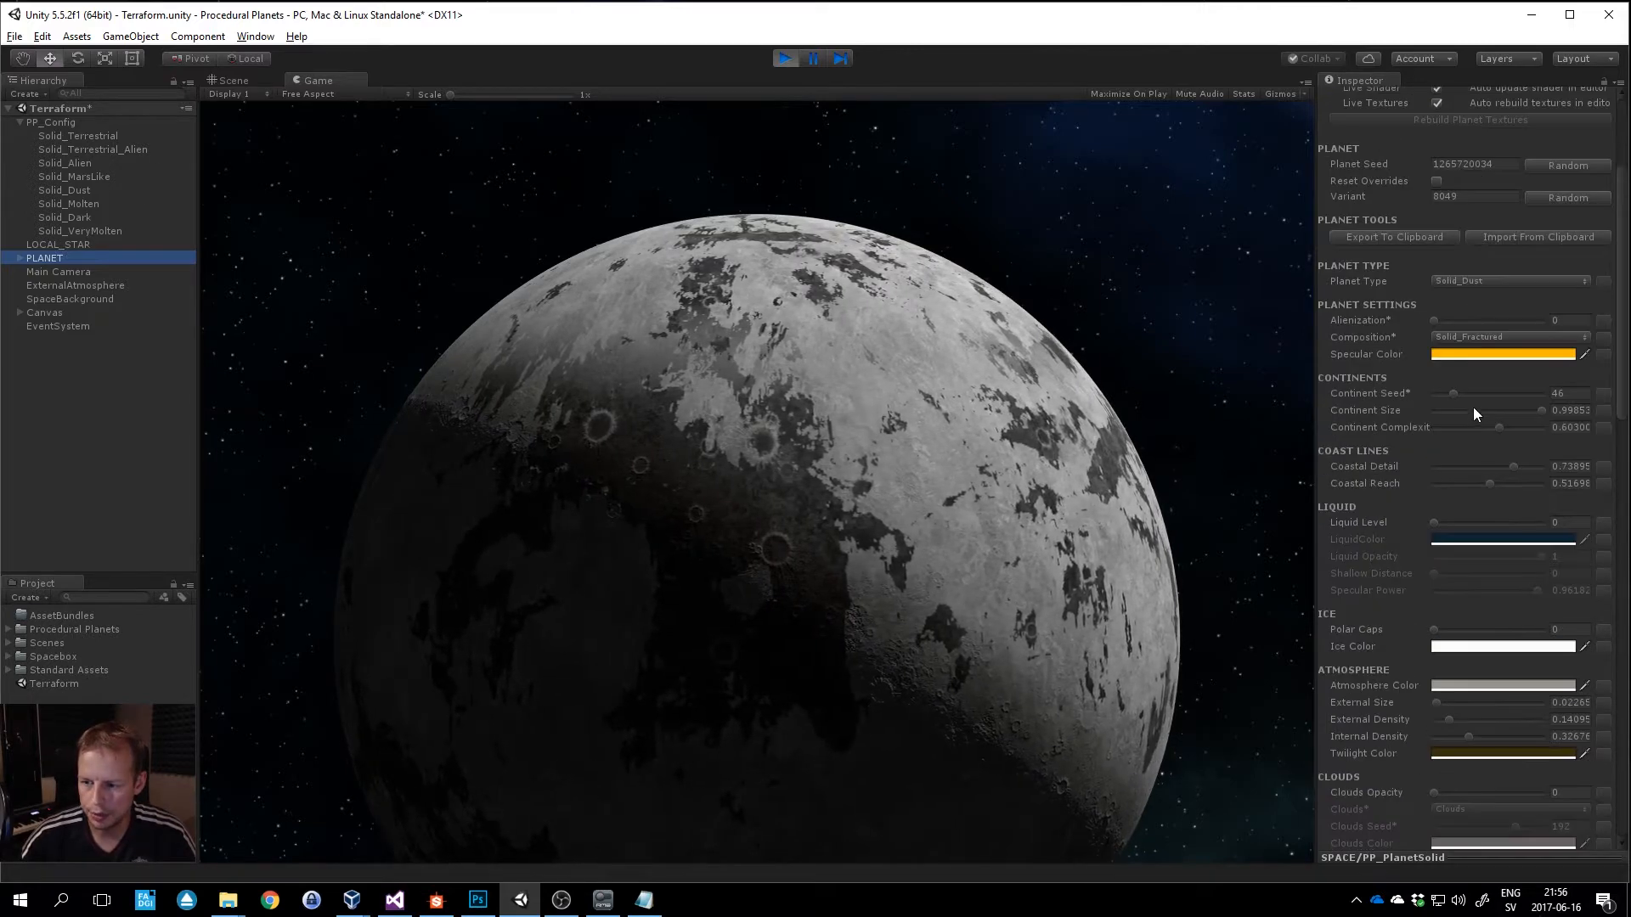
pyautogui.scroll(-6, 1478, 367)
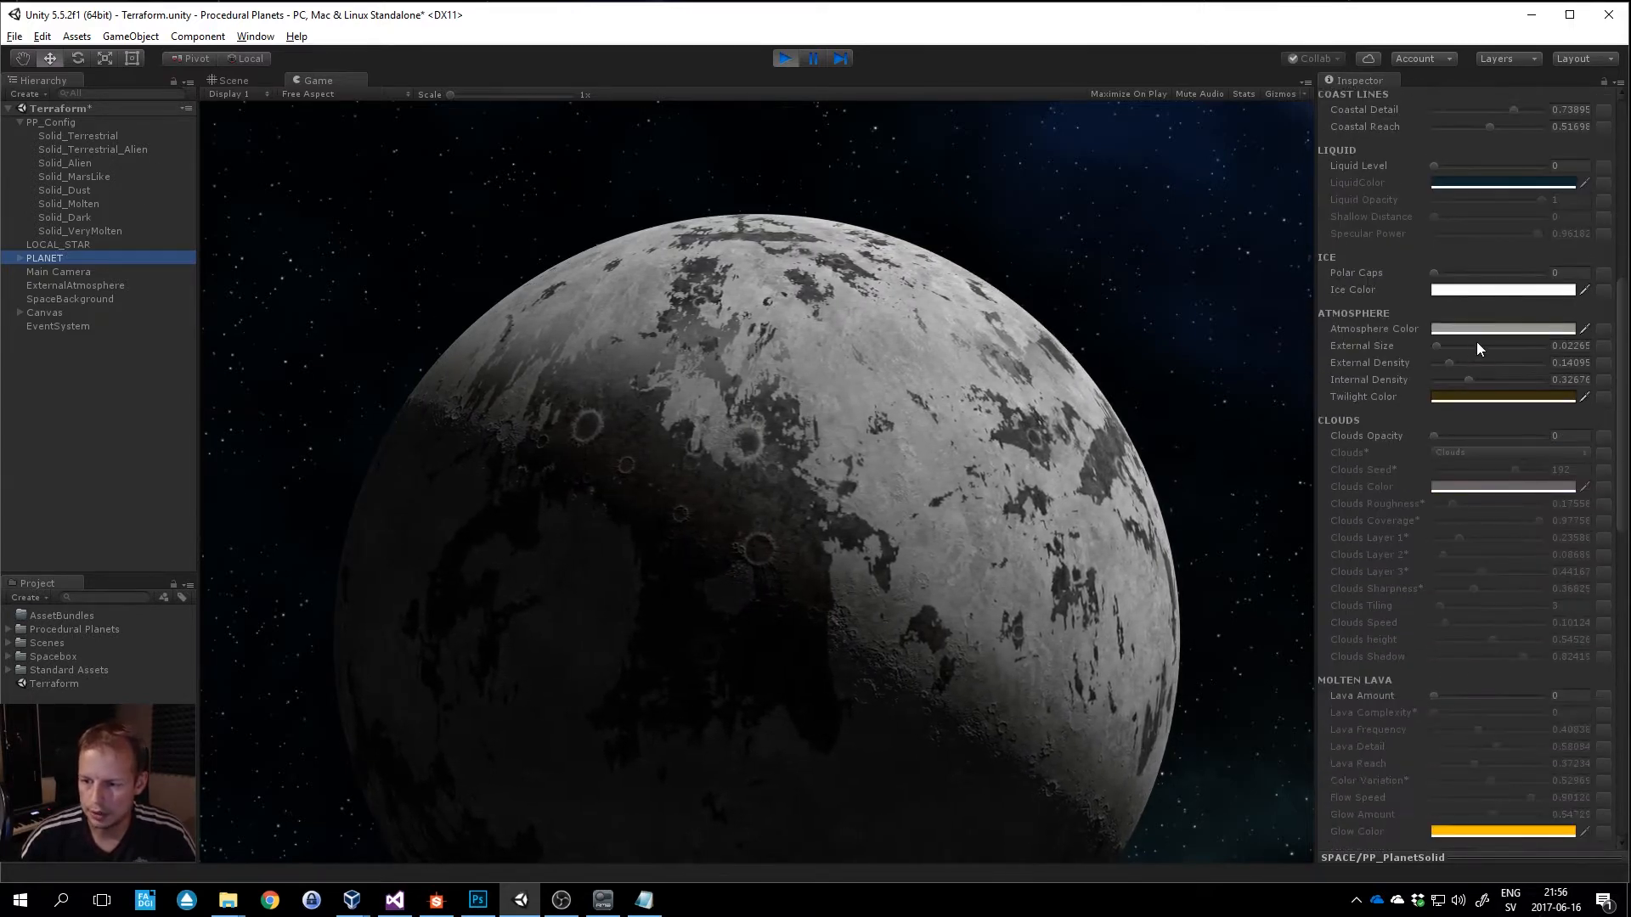
pyautogui.scroll(14, 1492, 303)
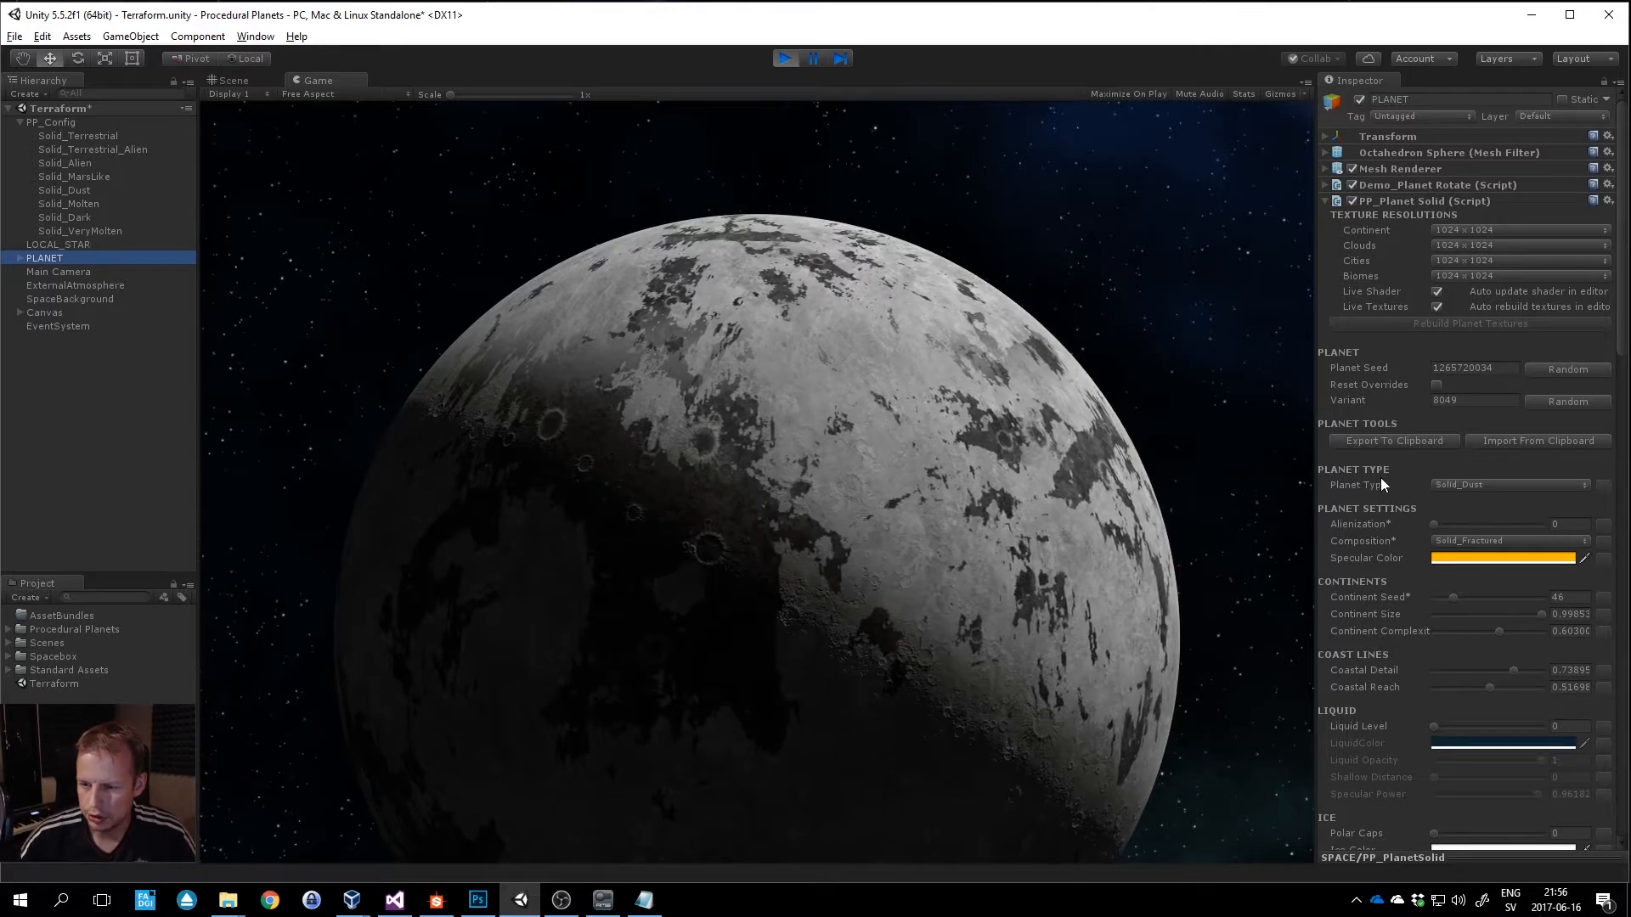
pyautogui.click(1471, 486)
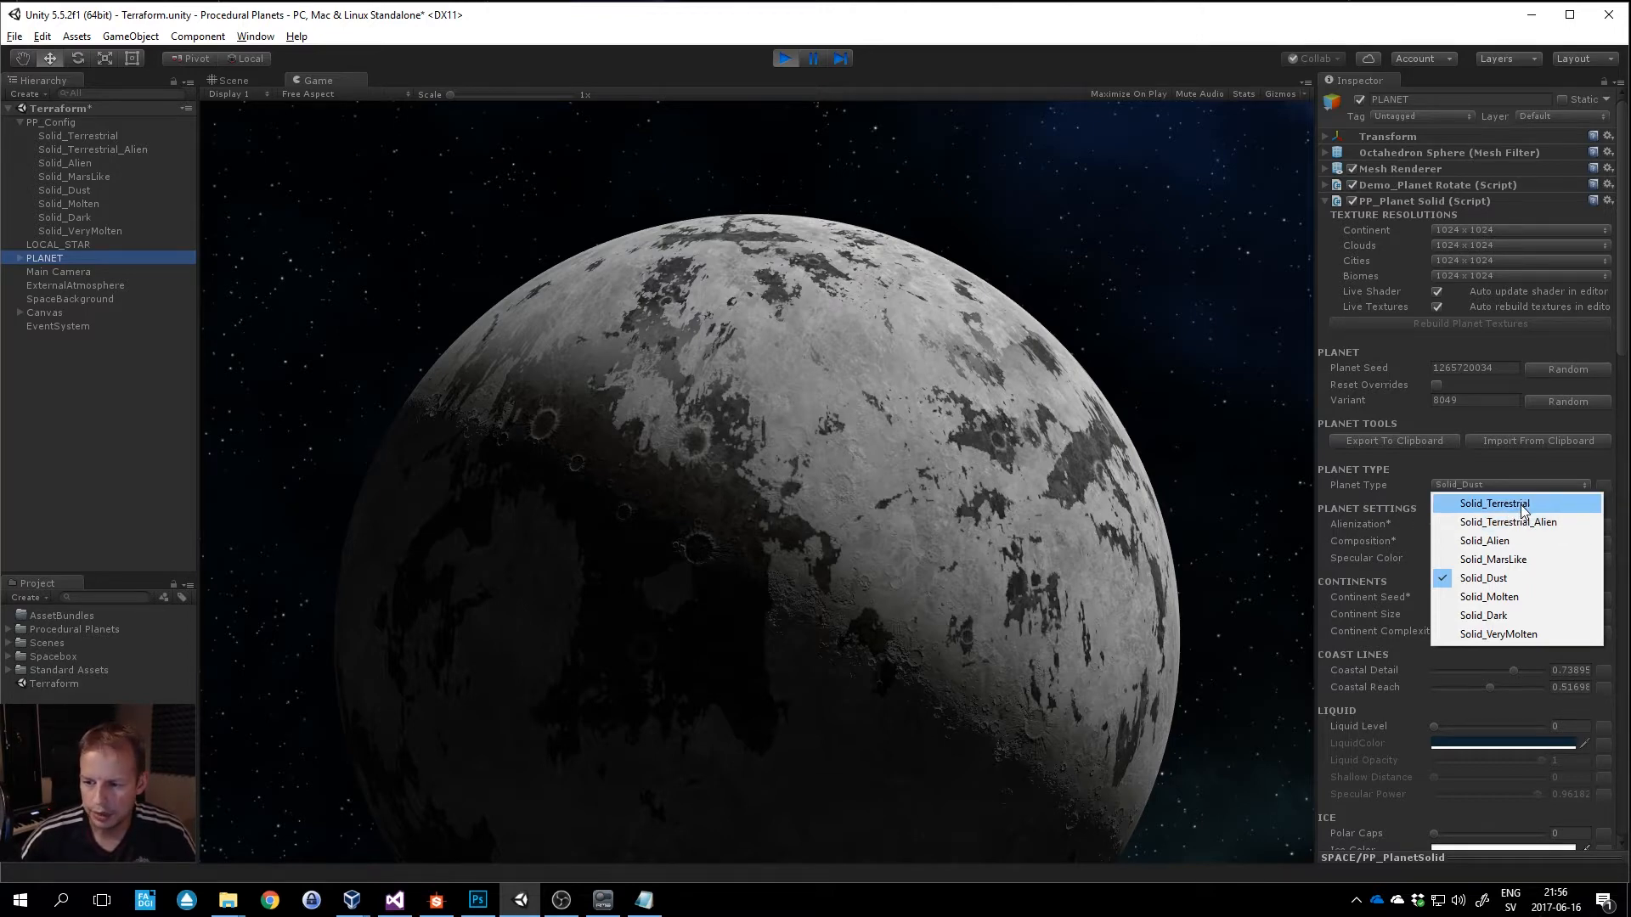
pyautogui.click(1508, 512)
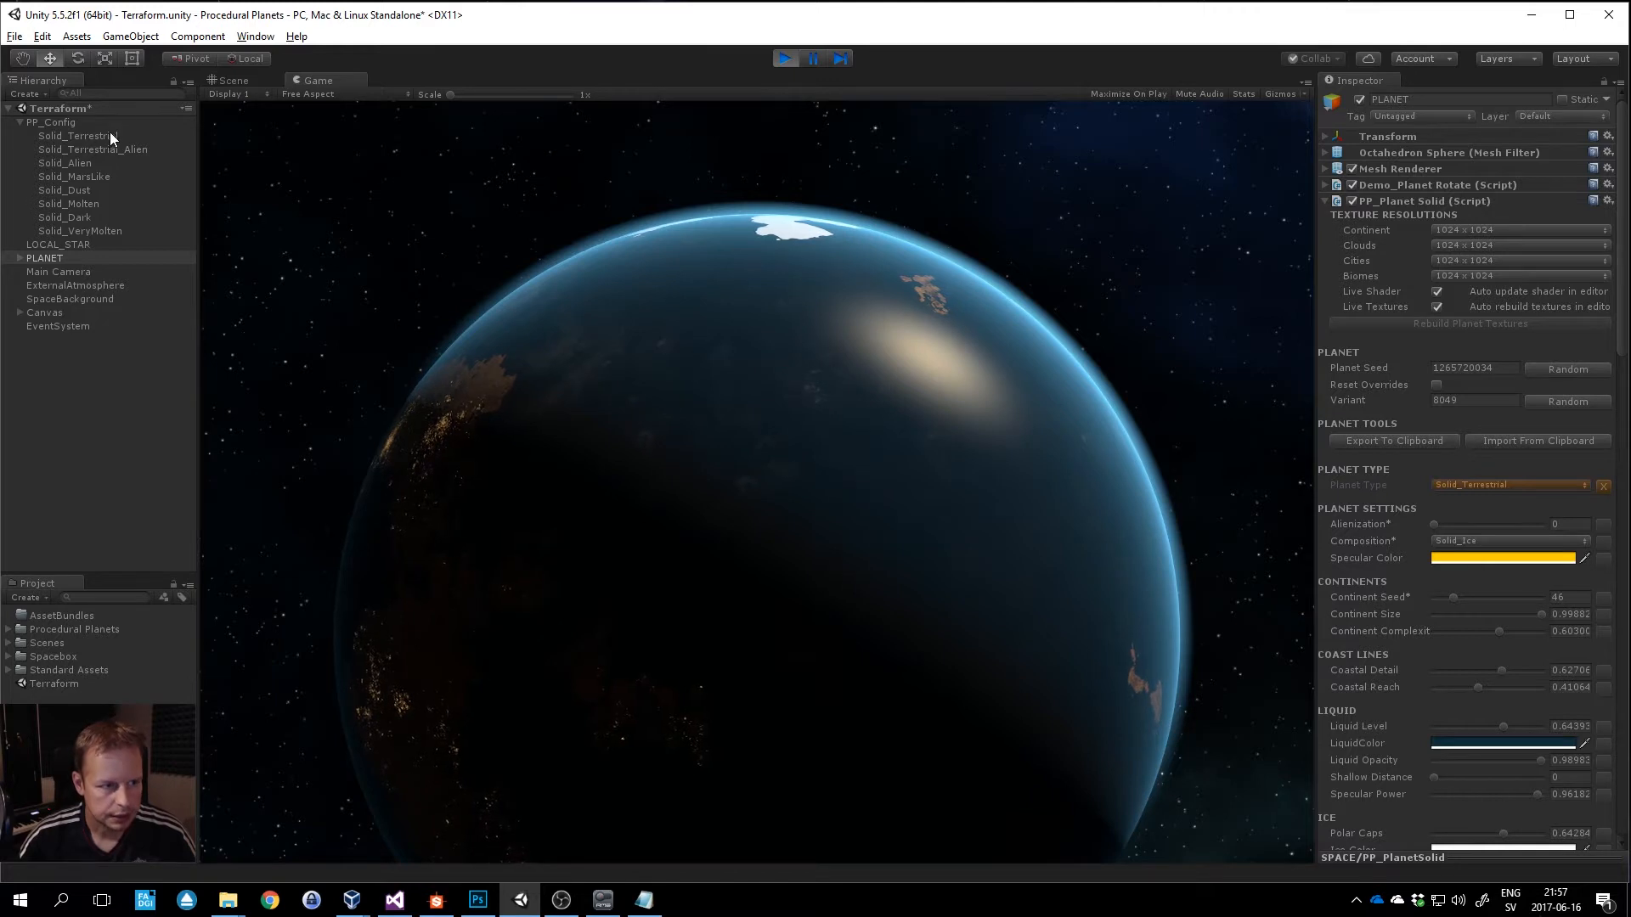
# Inspect the Solid_Terrestrial, Solid_Alien, Solid_MarsLike and Solid_Dust configurations under PP_Config.
pyautogui.click(76, 136)
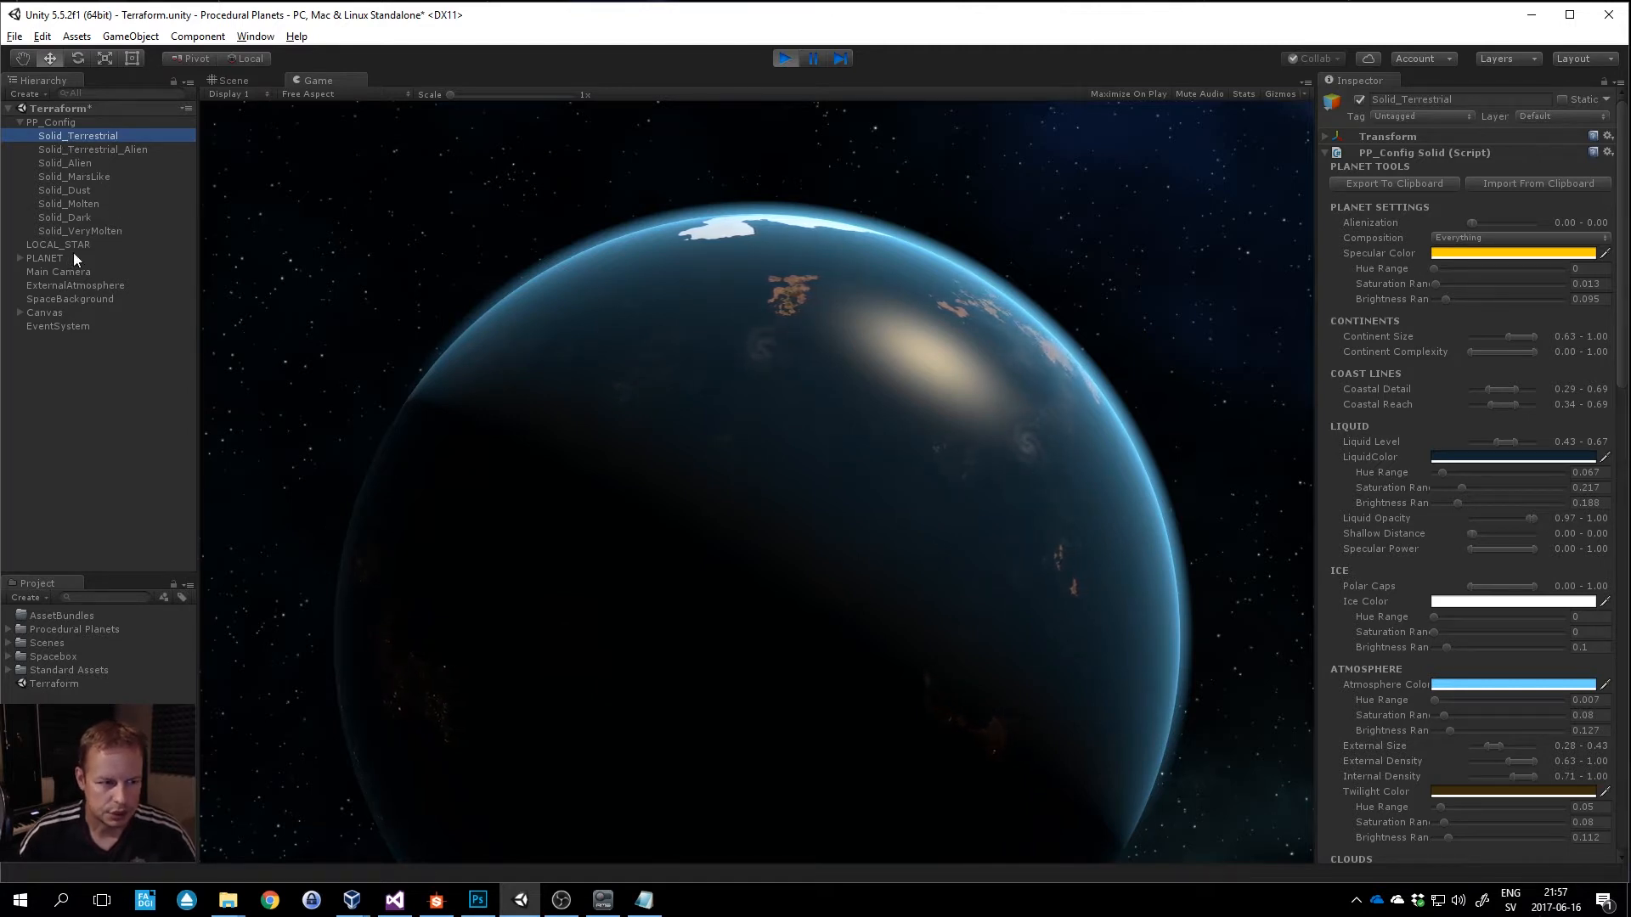
pyautogui.click(75, 162)
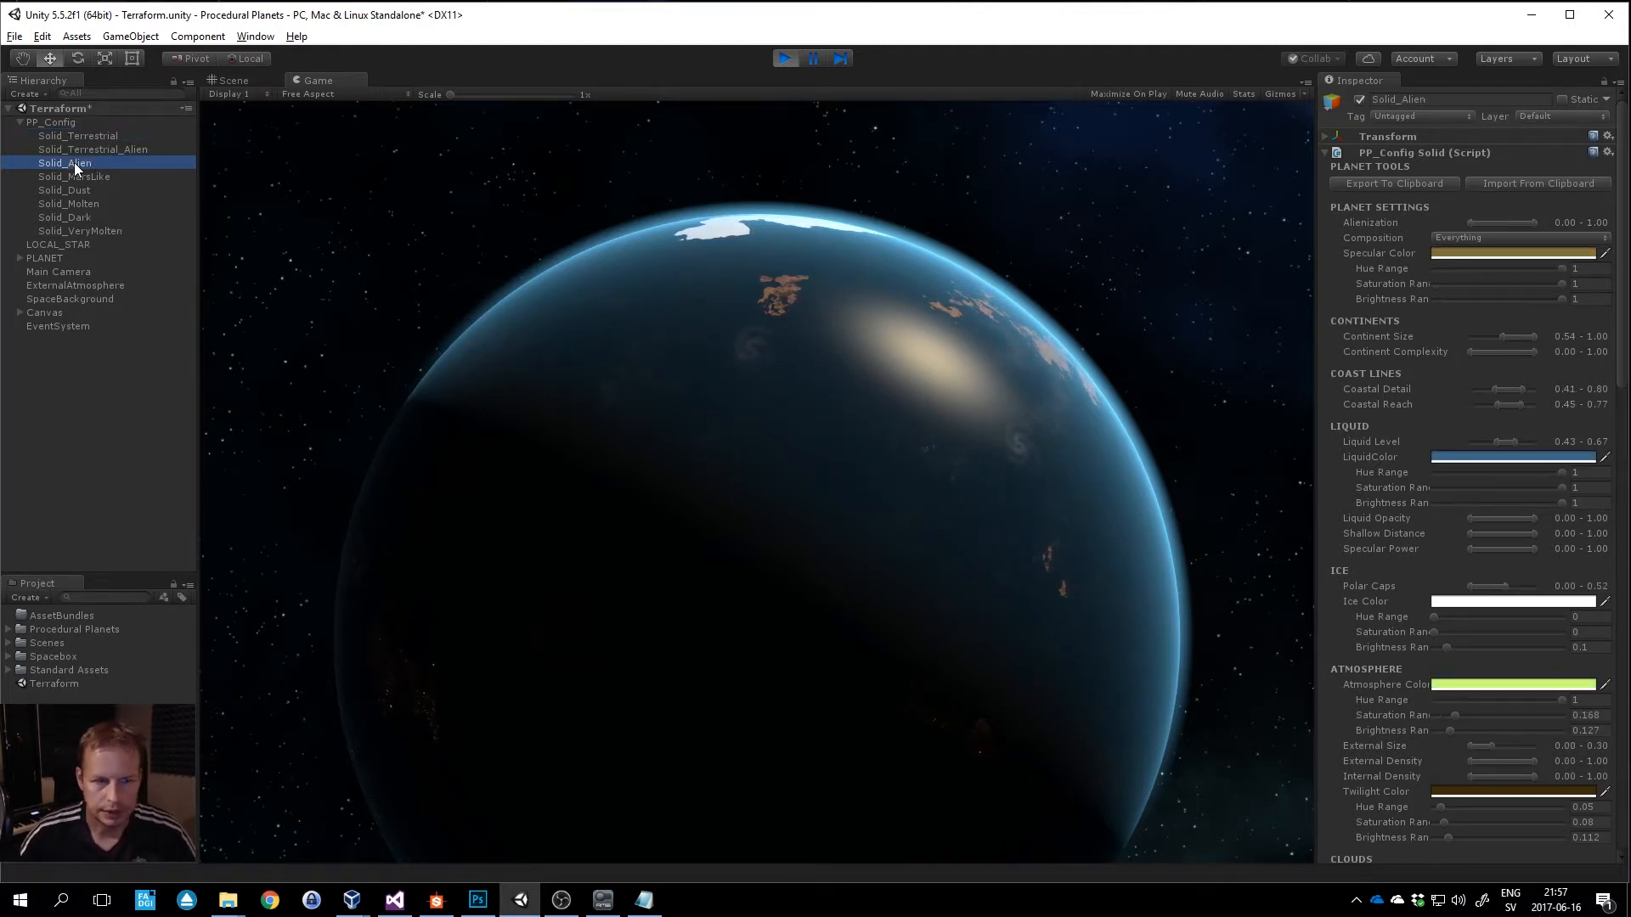
pyautogui.click(74, 176)
pyautogui.click(73, 189)
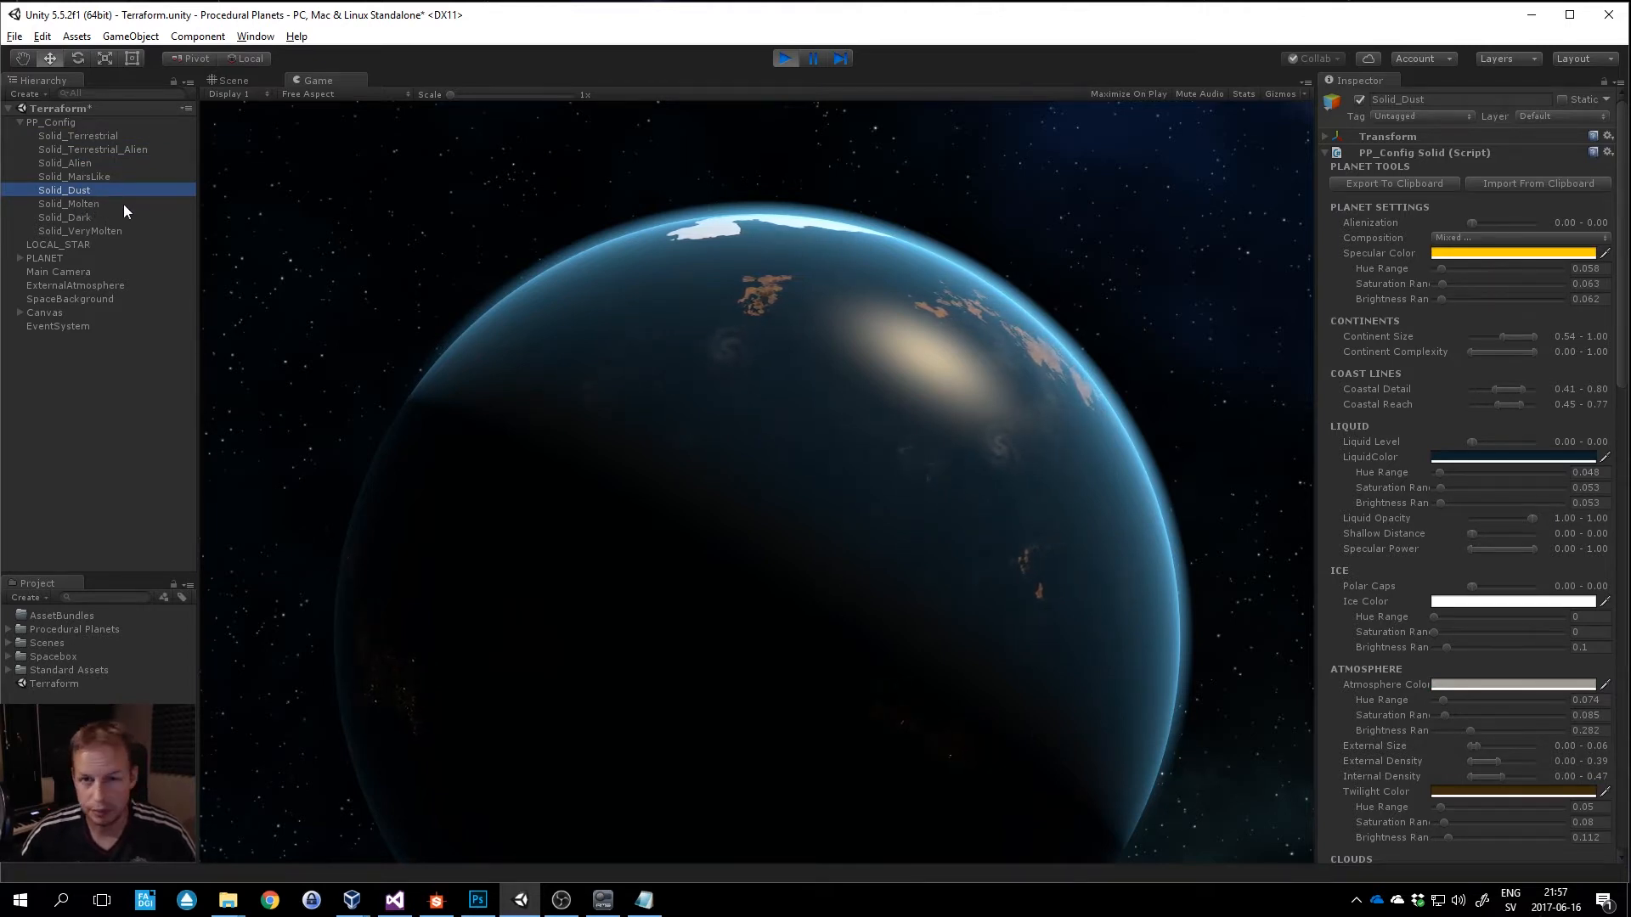
# Review the Composition options allowed in the Solid_Terrestrial configuration, leaving the selection as it is.
pyautogui.click(87, 136)
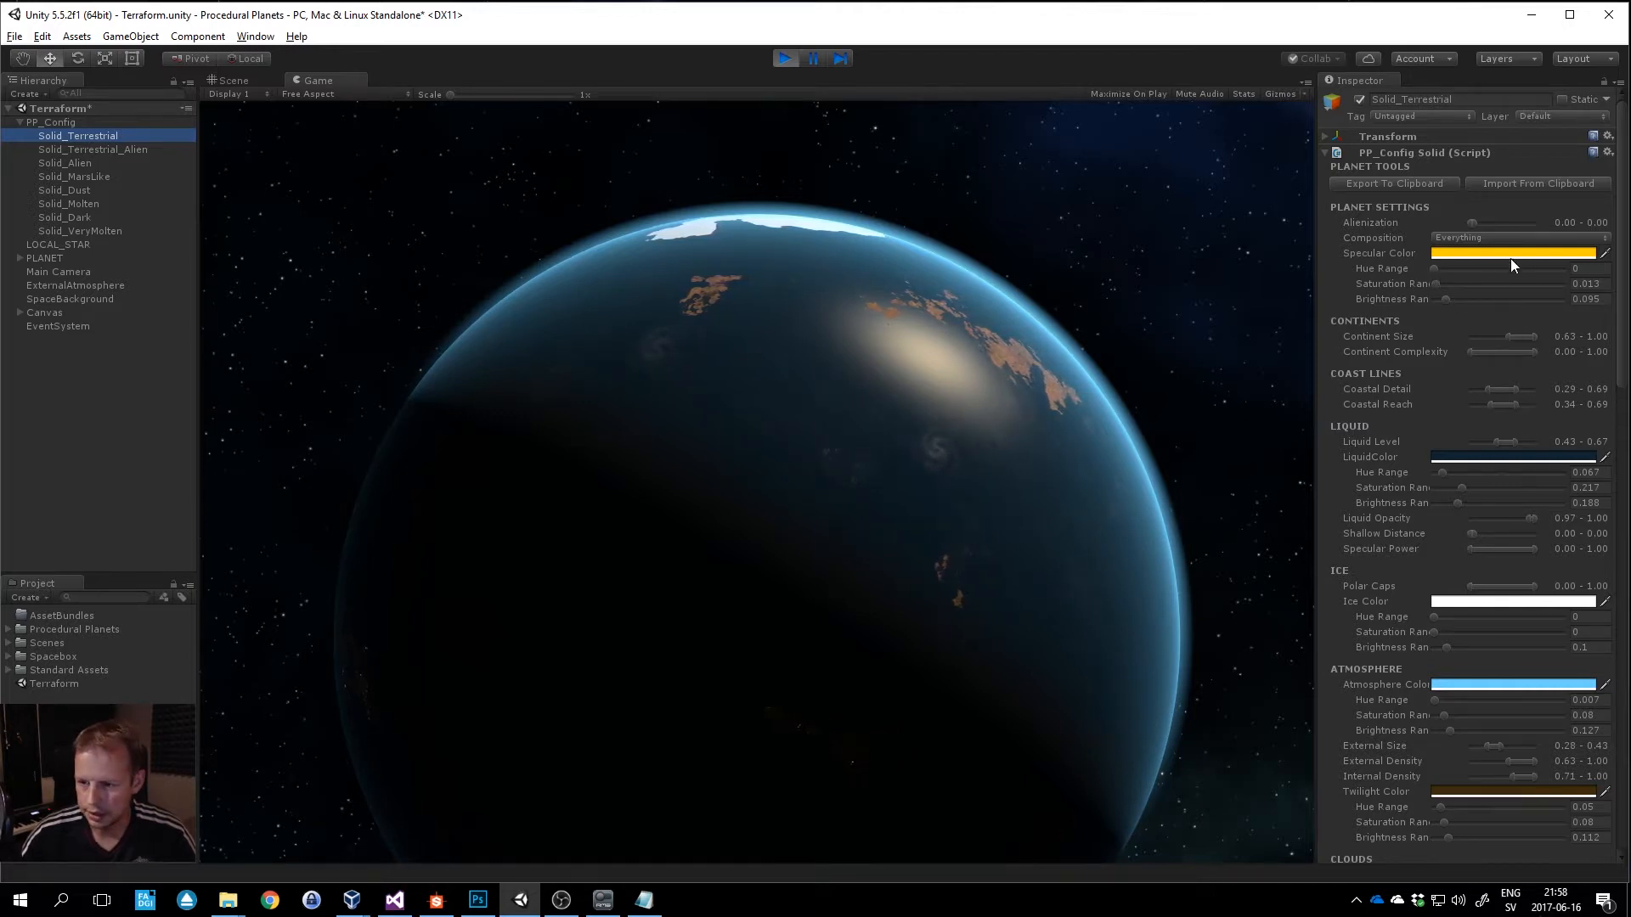
pyautogui.scroll(-2, 1501, 327)
pyautogui.click(1485, 186)
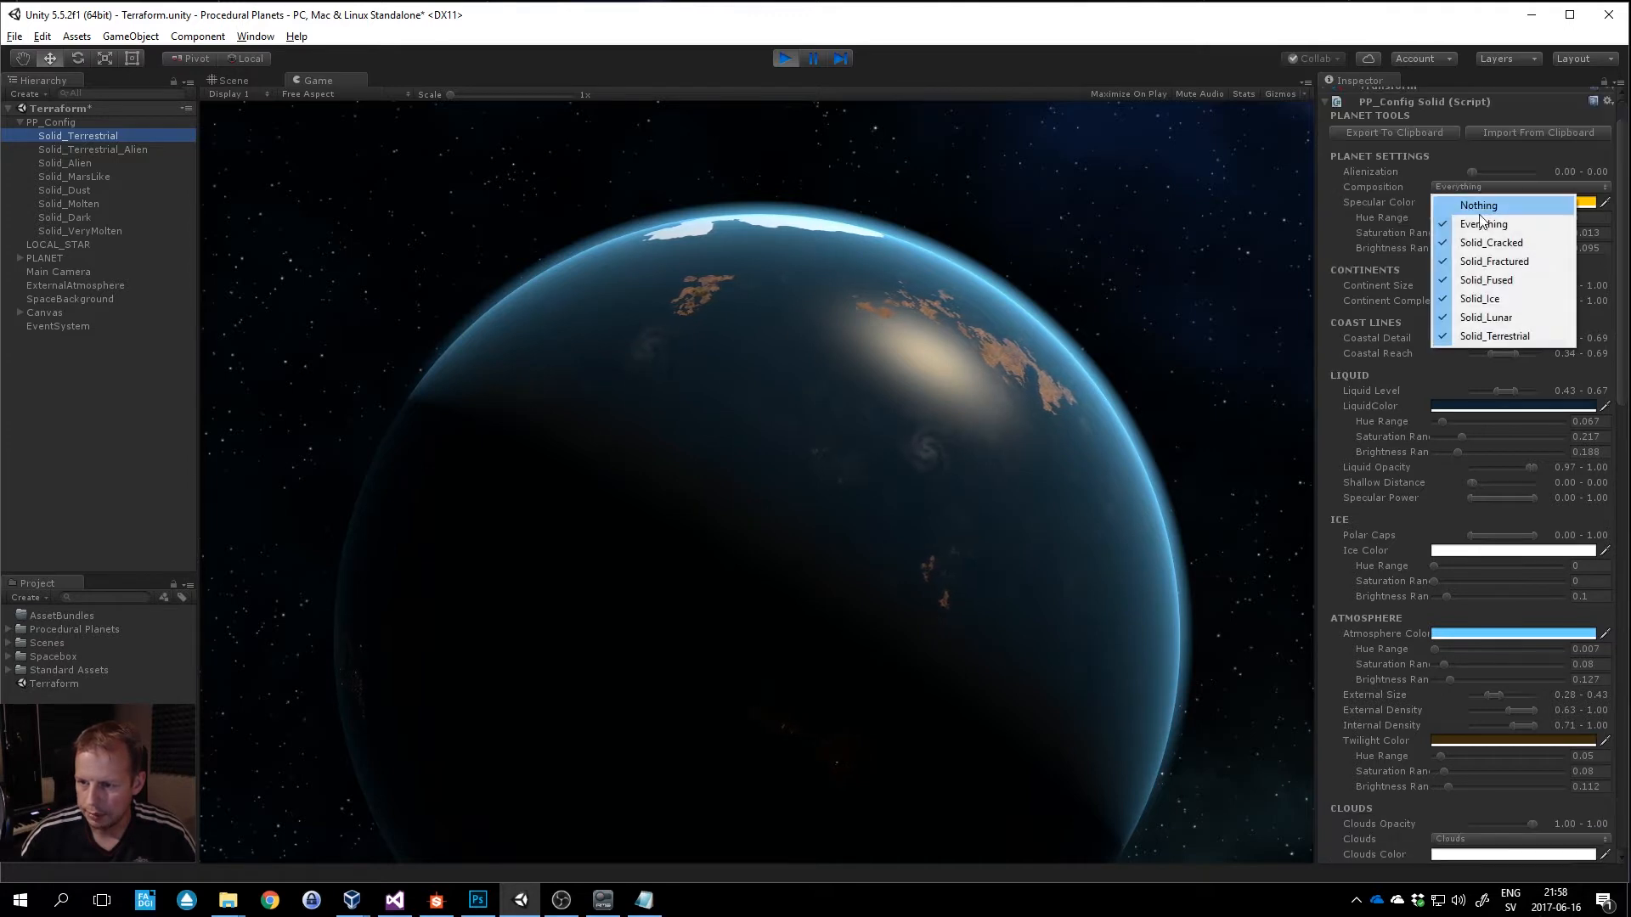
pyautogui.click(1337, 253)
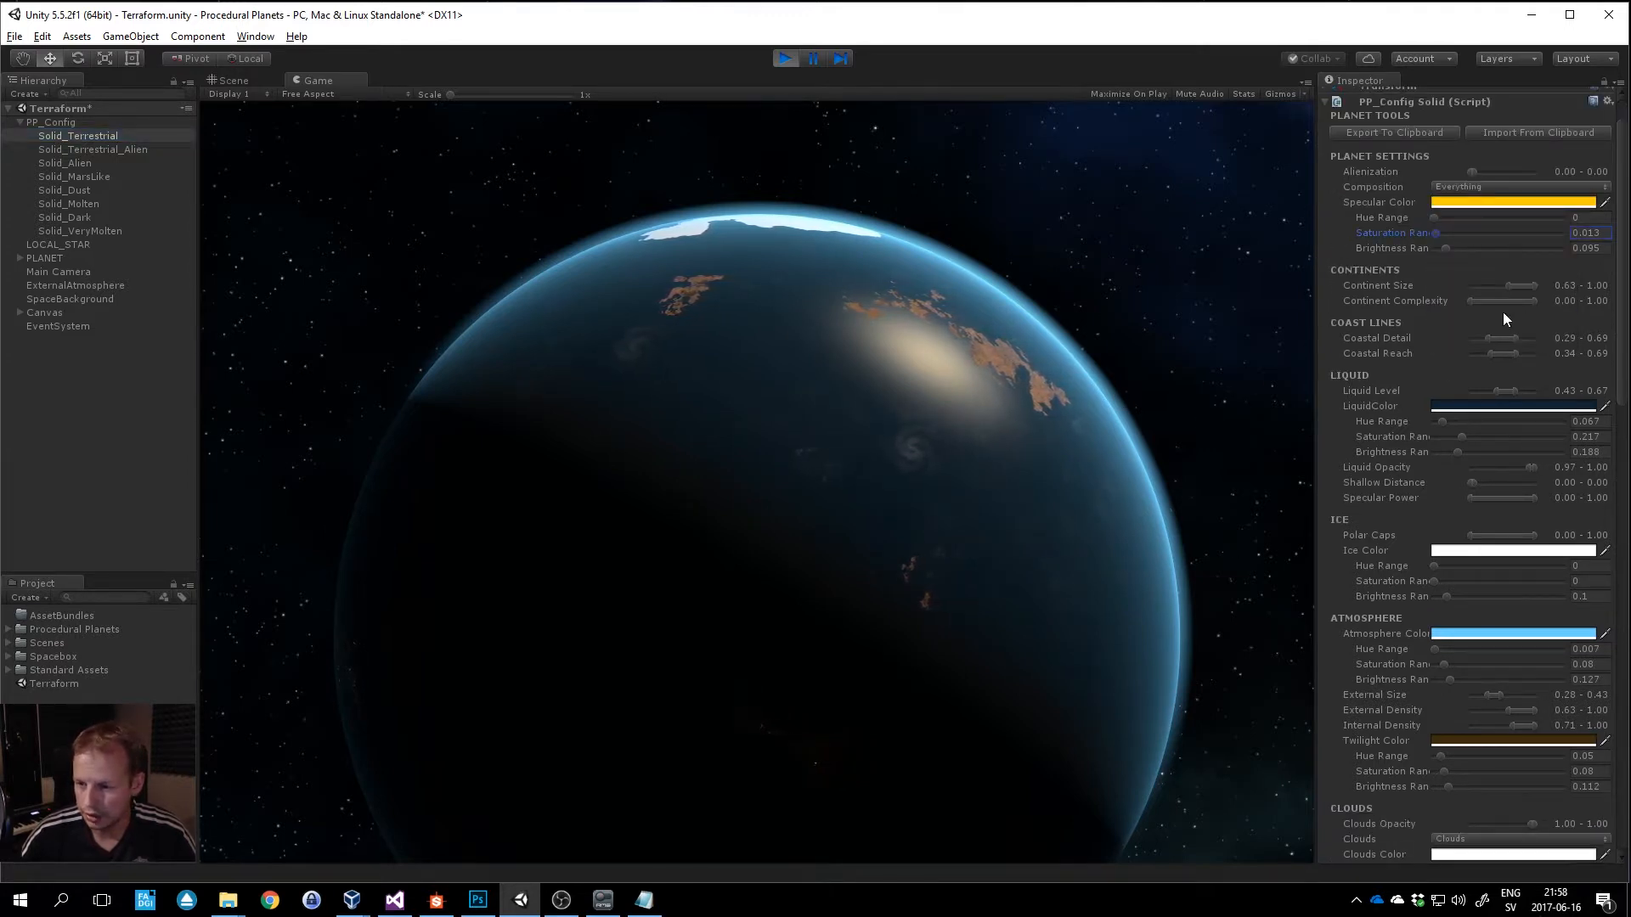
# Examine the Solid_Terrestrial configuration's value ranges for continents, liquid, ice, atmosphere, clouds, lava, surfaces and biomes.
pyautogui.scroll(-2, 1536, 362)
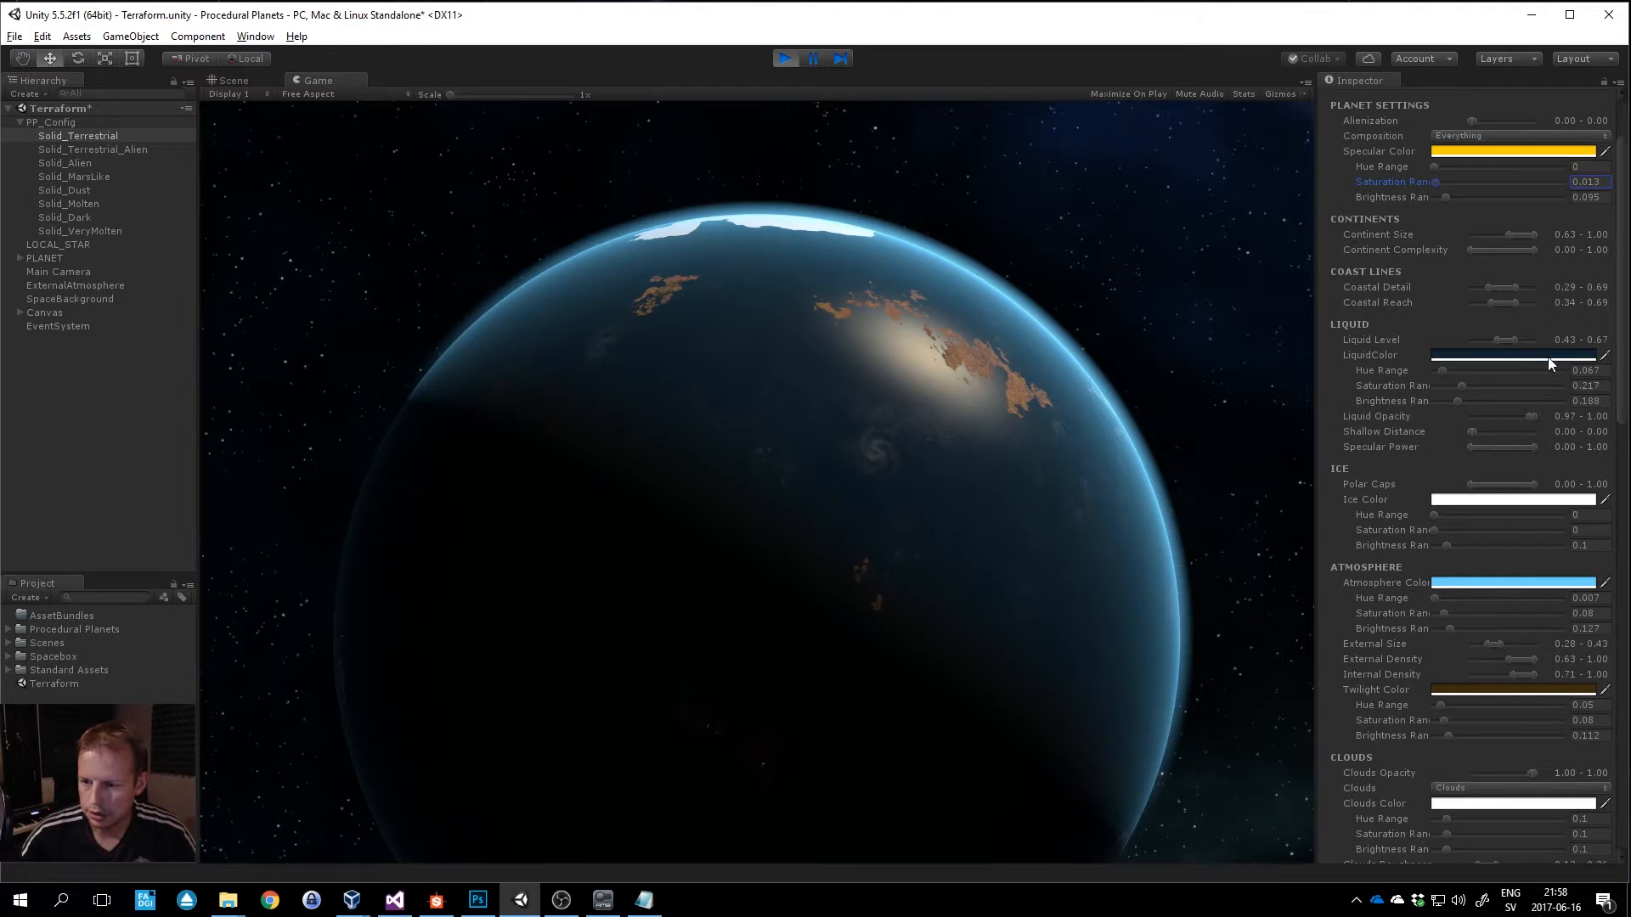
pyautogui.scroll(-2, 1555, 425)
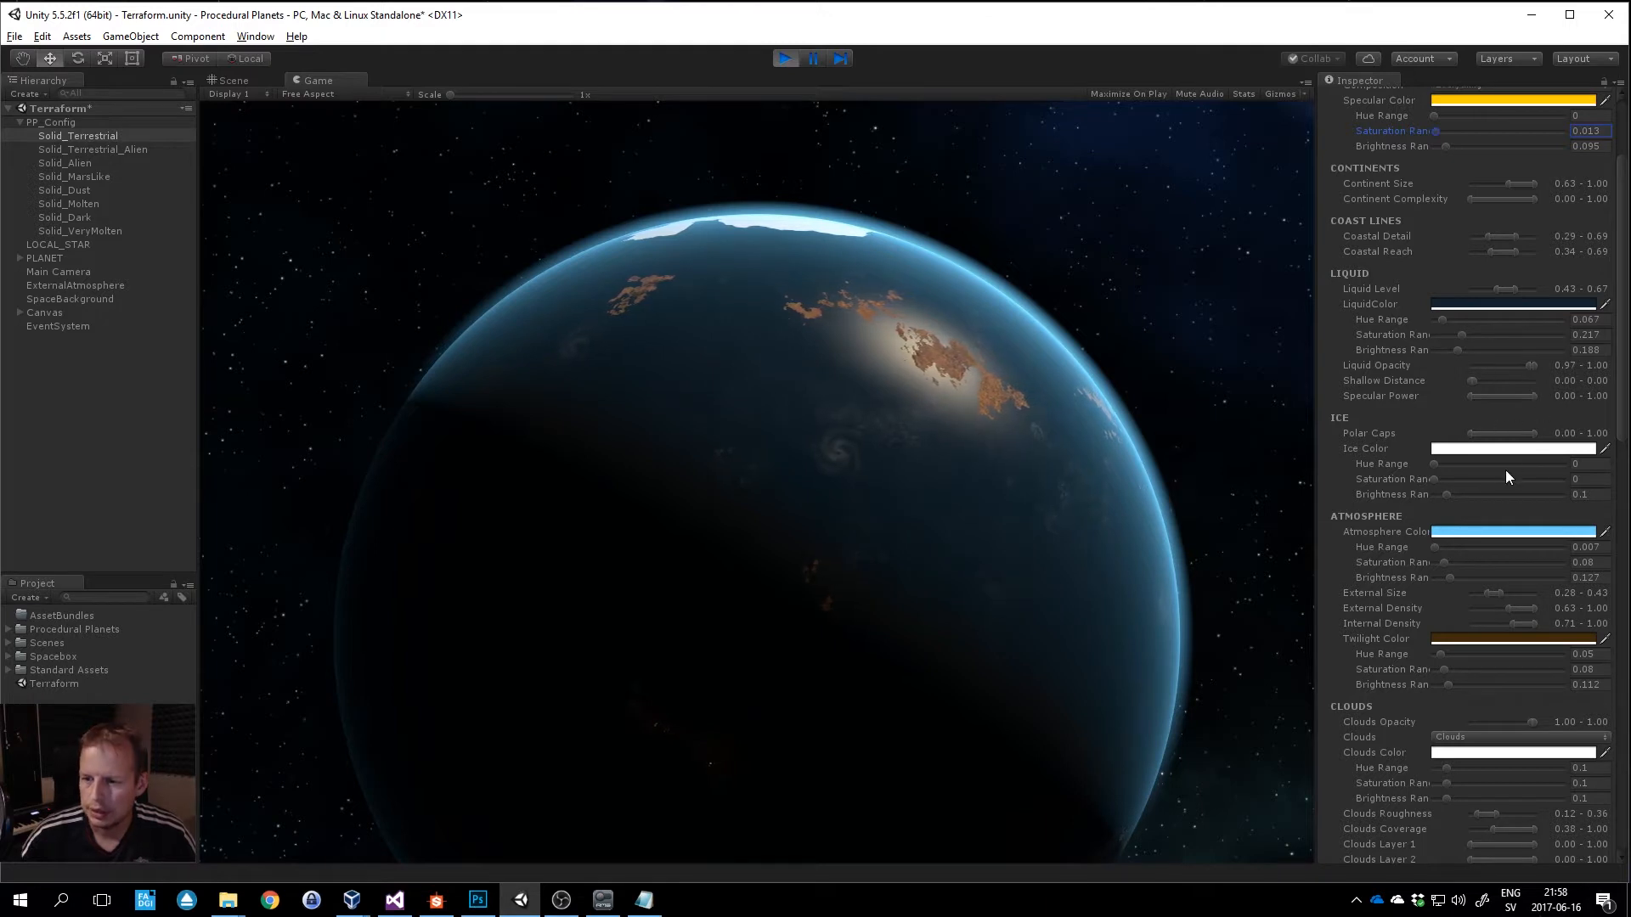
pyautogui.scroll(-3, 1506, 476)
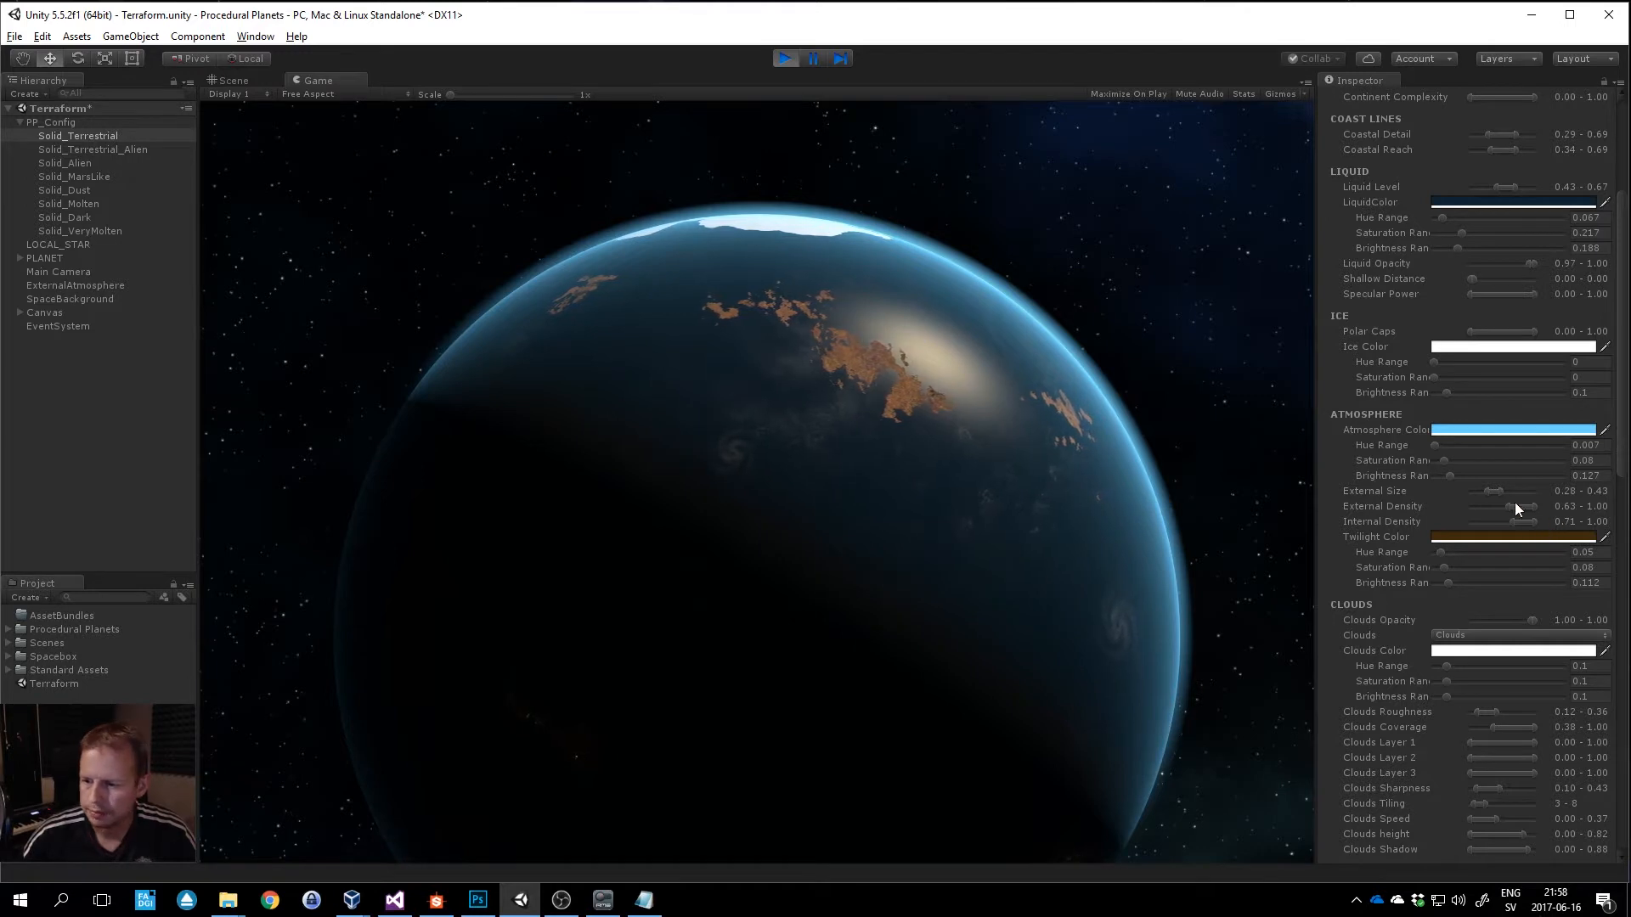
pyautogui.scroll(-3, 1520, 506)
pyautogui.scroll(-6, 1548, 486)
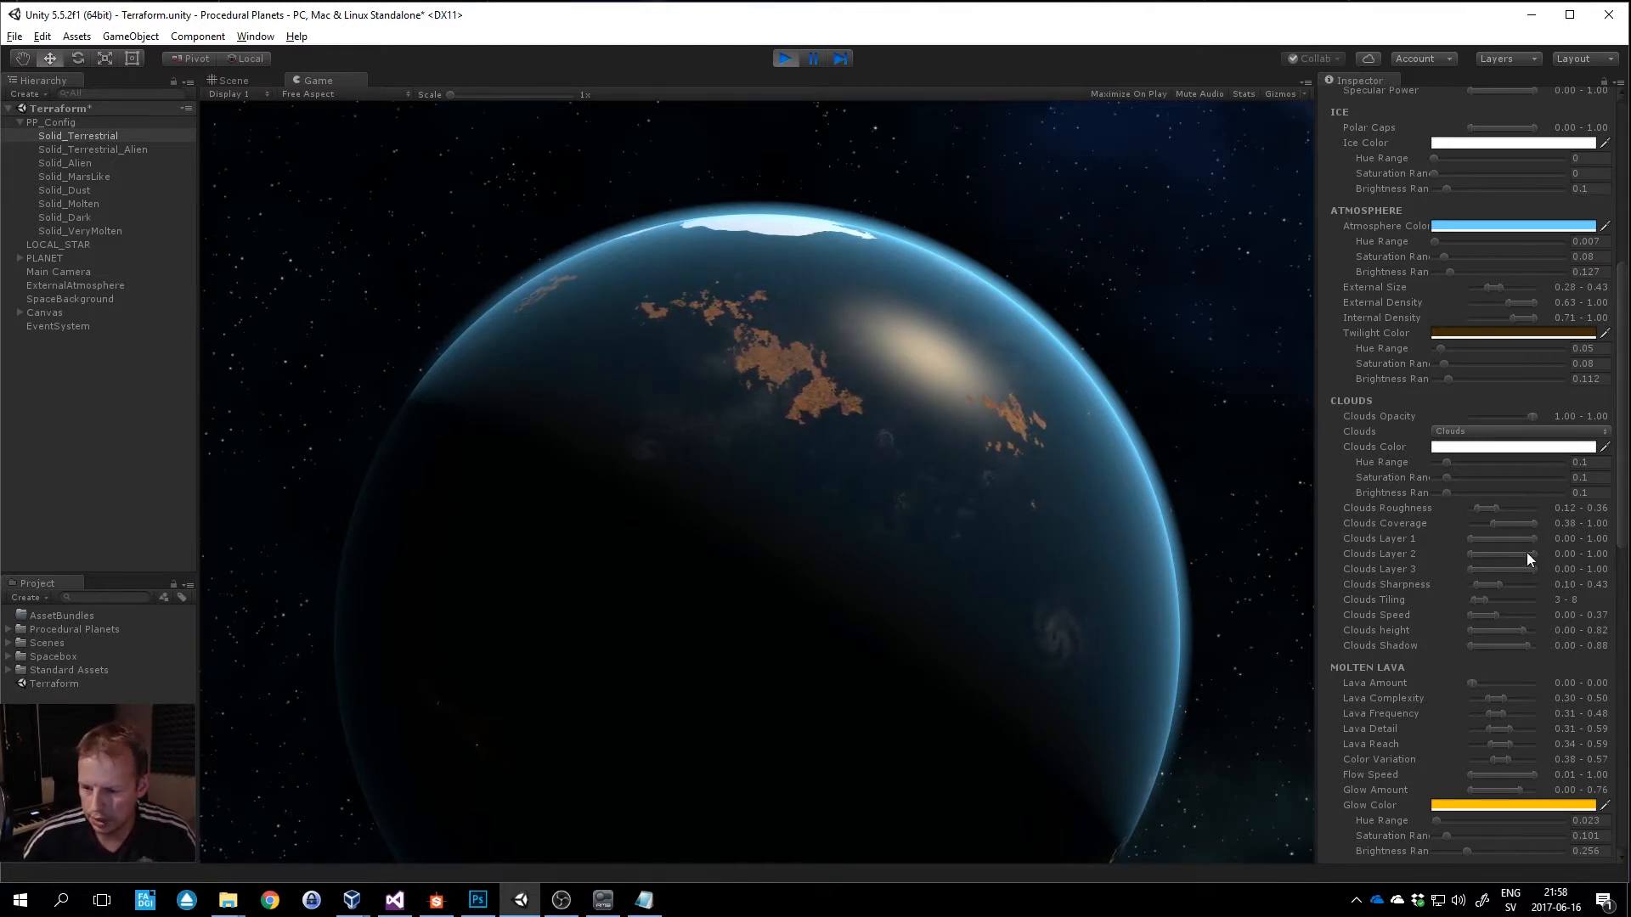
pyautogui.scroll(-3, 1527, 552)
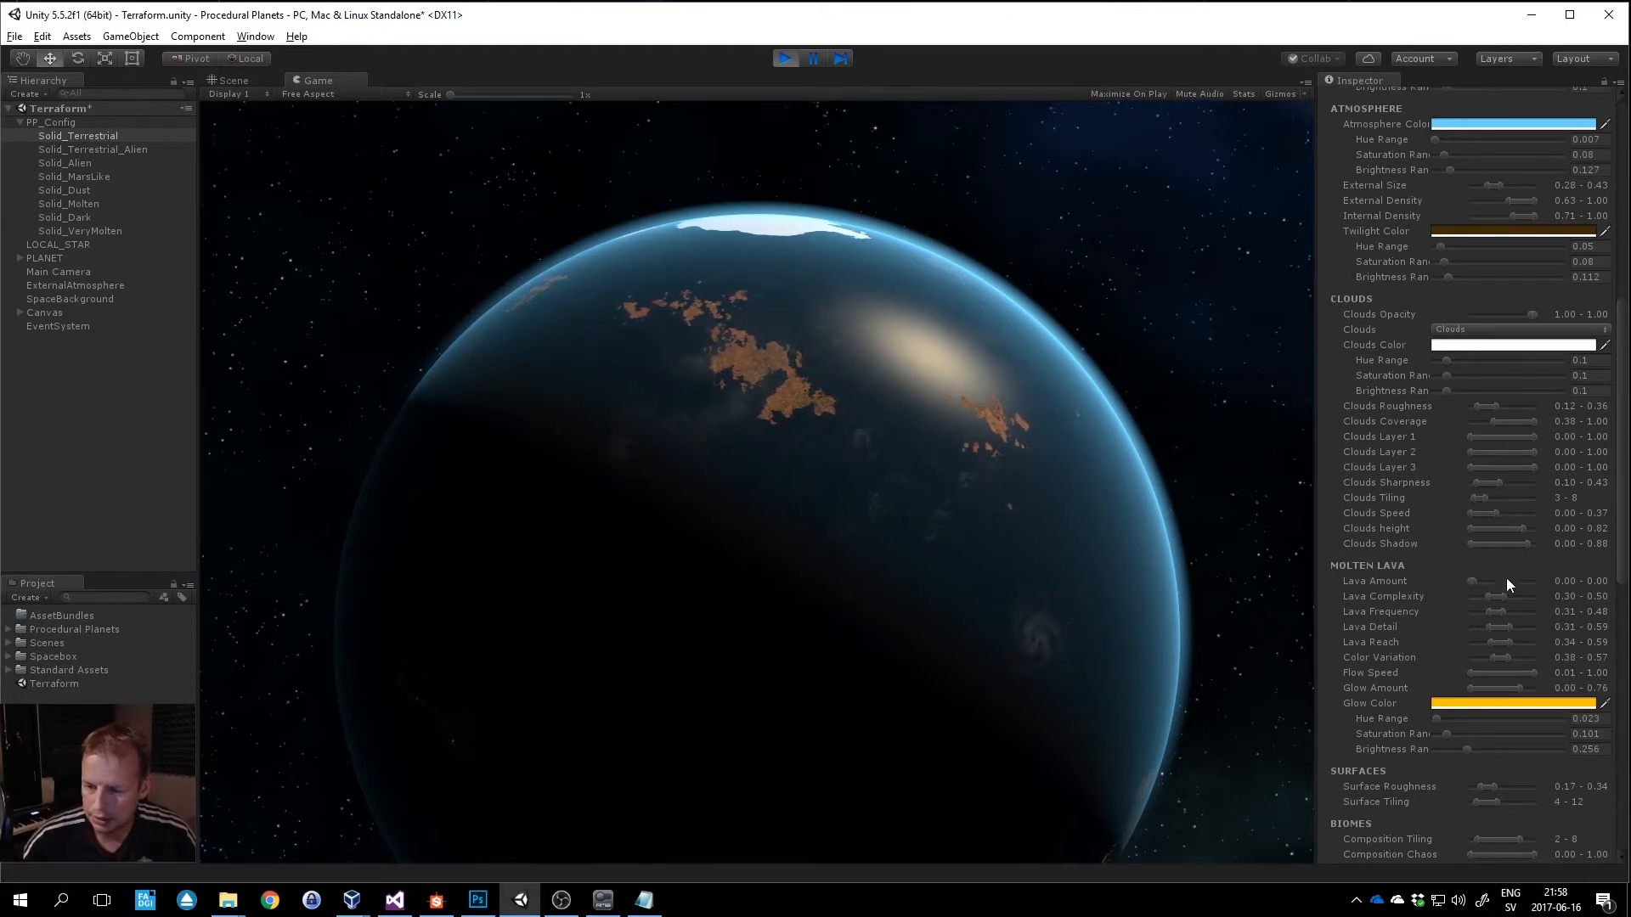
pyautogui.scroll(-6, 1544, 589)
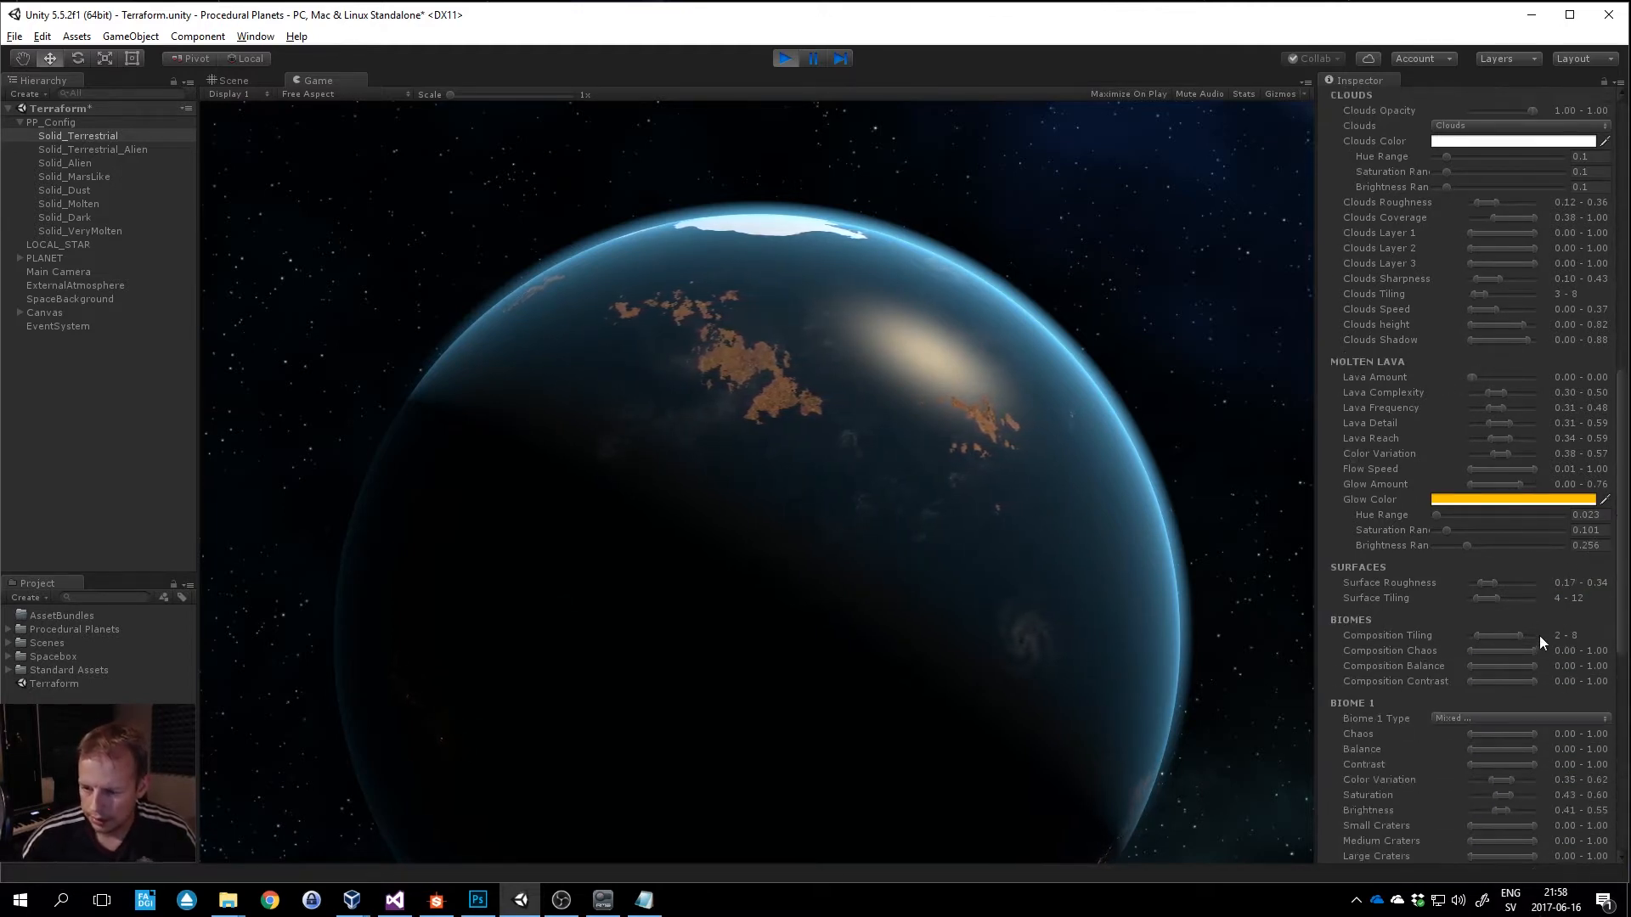
pyautogui.scroll(-3, 1540, 636)
pyautogui.scroll(-2, 1397, 601)
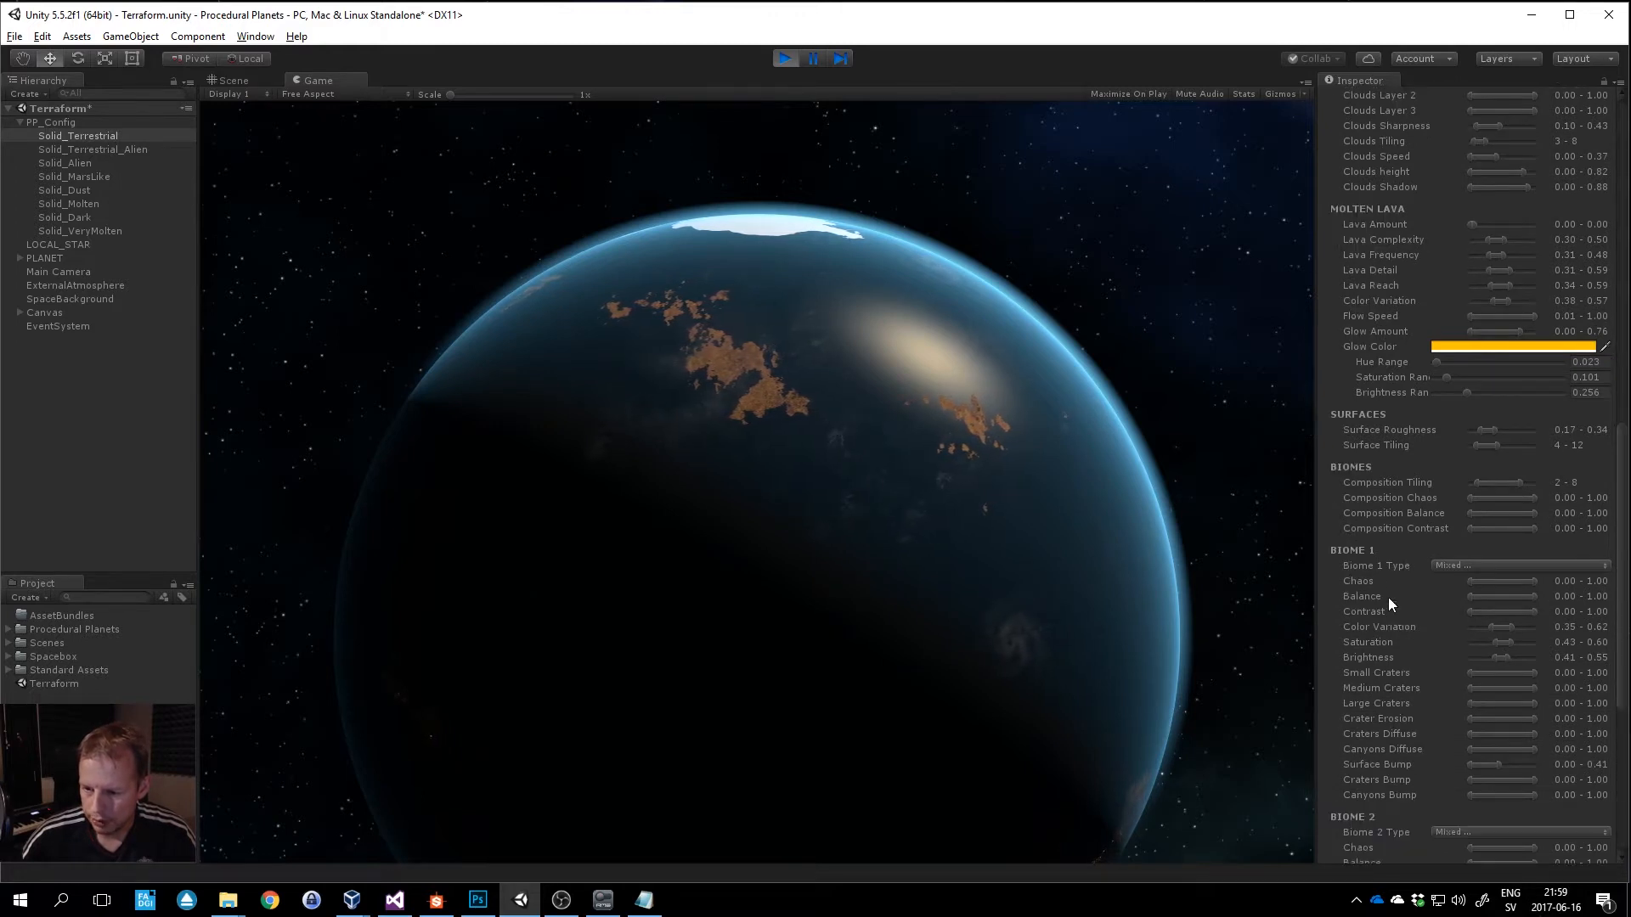
# Review the biome types allowed for Biome 1 and Biome 2 in the Solid_Terrestrial configuration.
pyautogui.click(1486, 565)
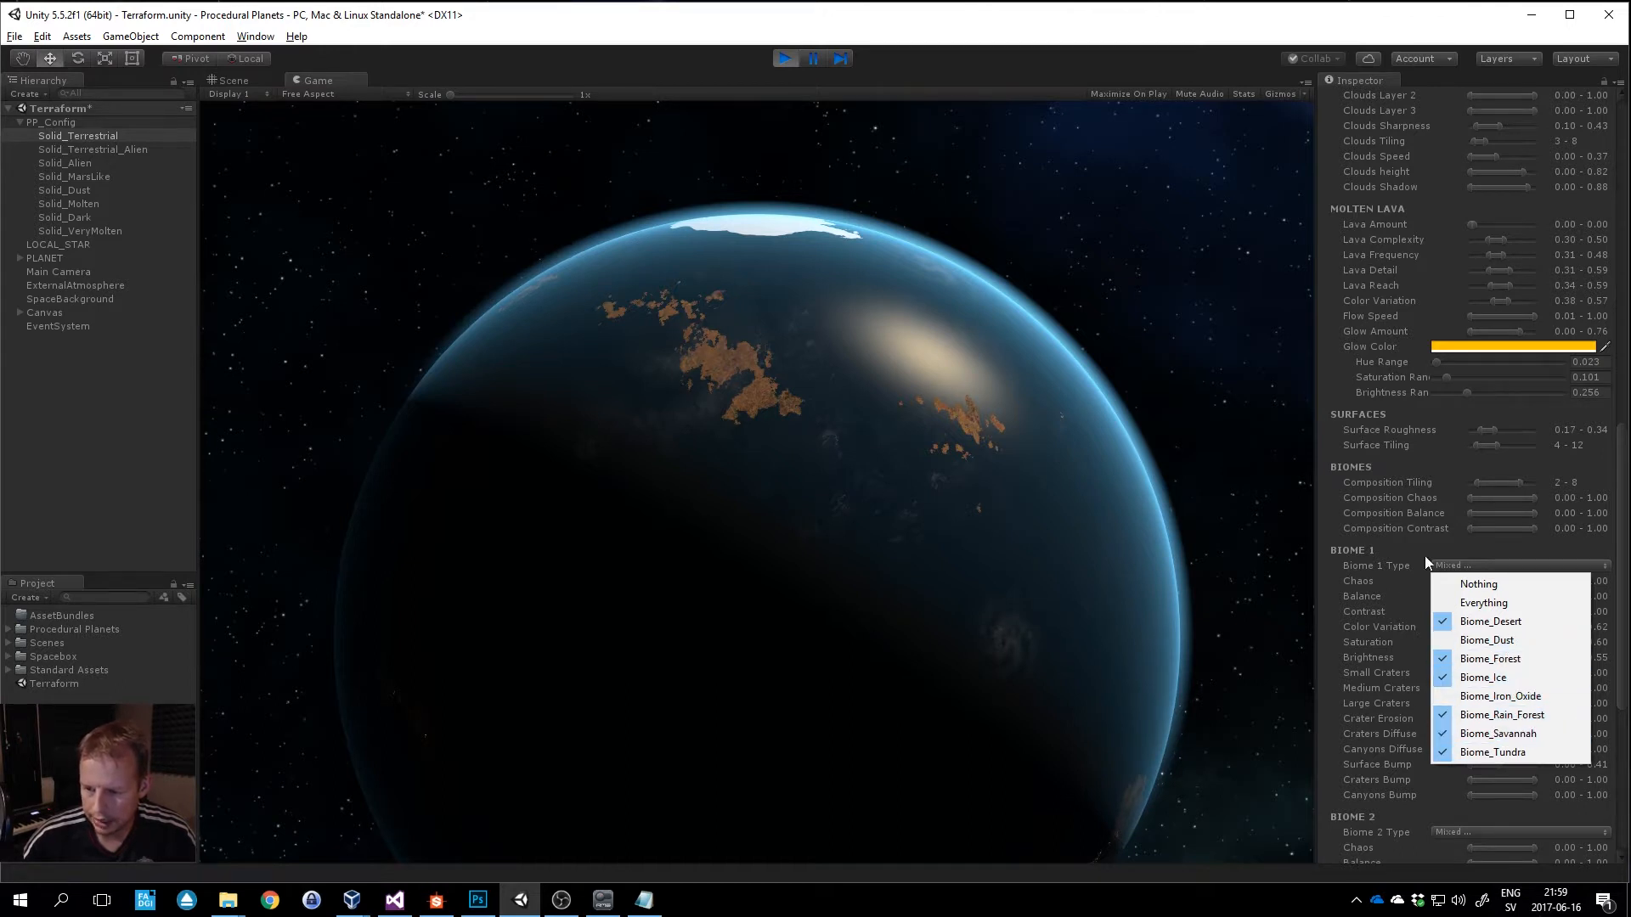
pyautogui.click(1323, 510)
pyautogui.scroll(-3, 1461, 608)
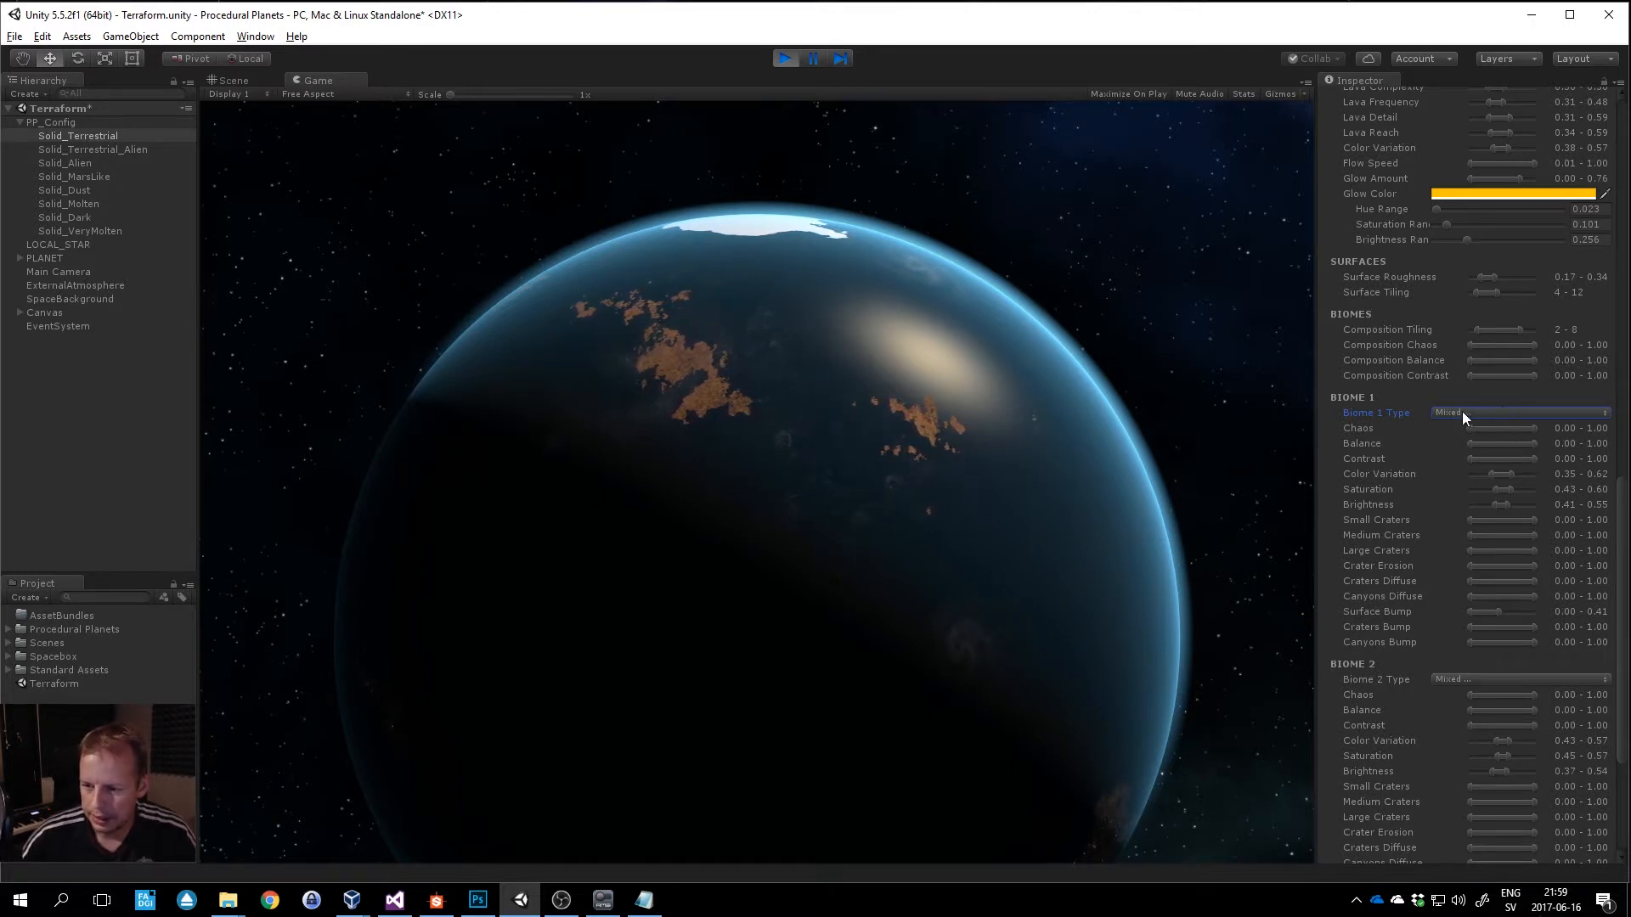
pyautogui.click(1497, 680)
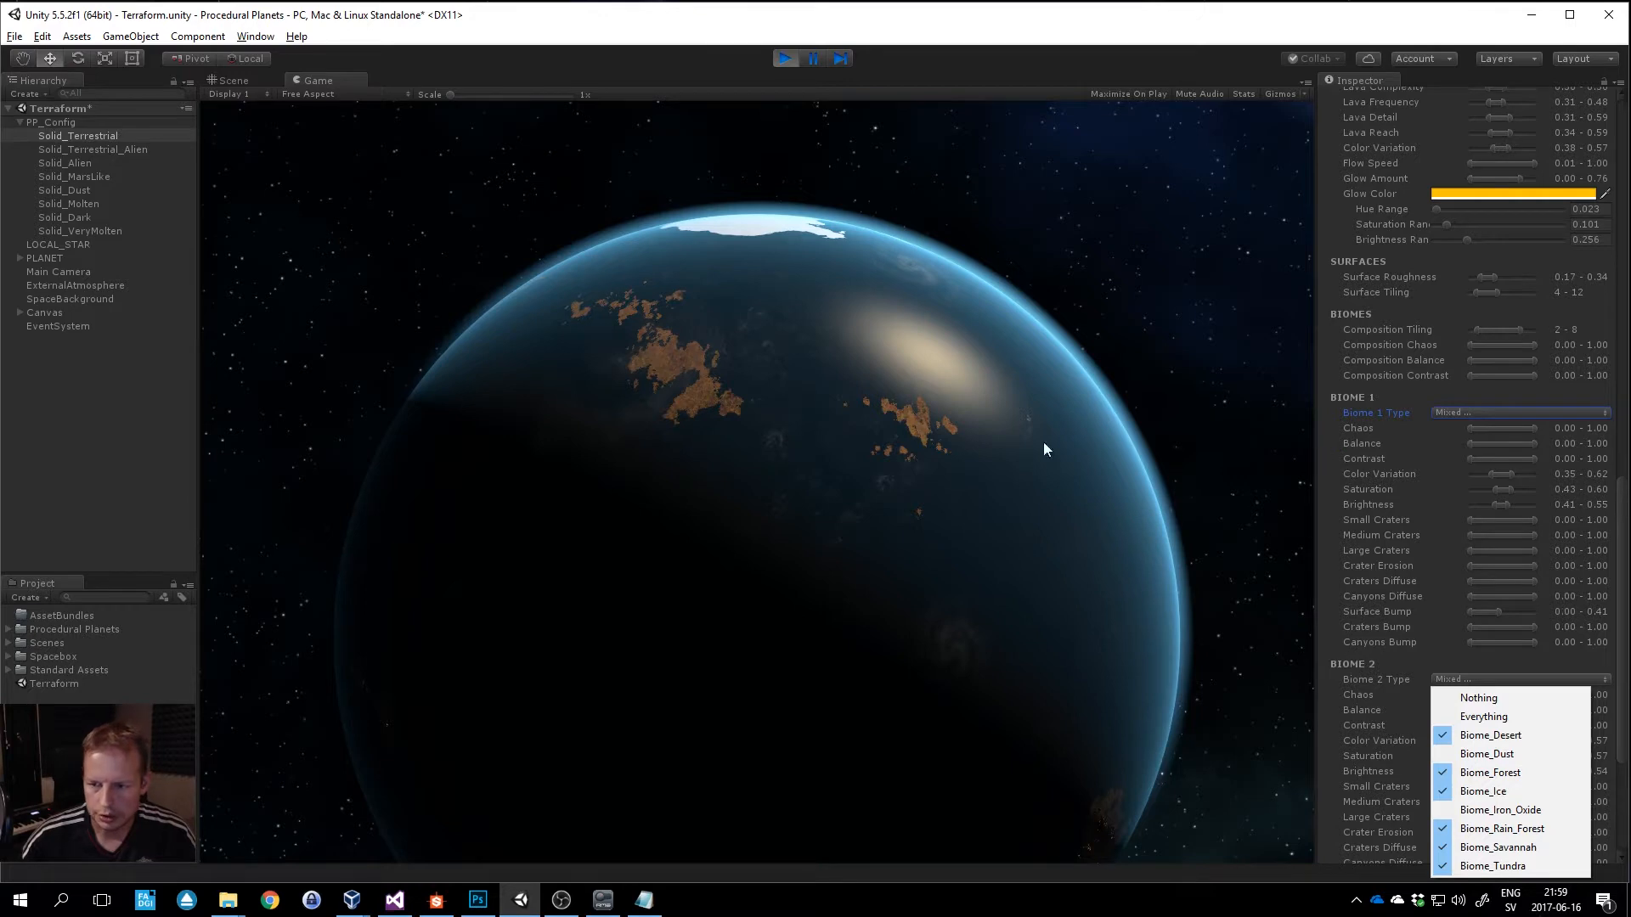
# Select the PLANET object and generate a random planet seed for it.
pyautogui.click(37, 258)
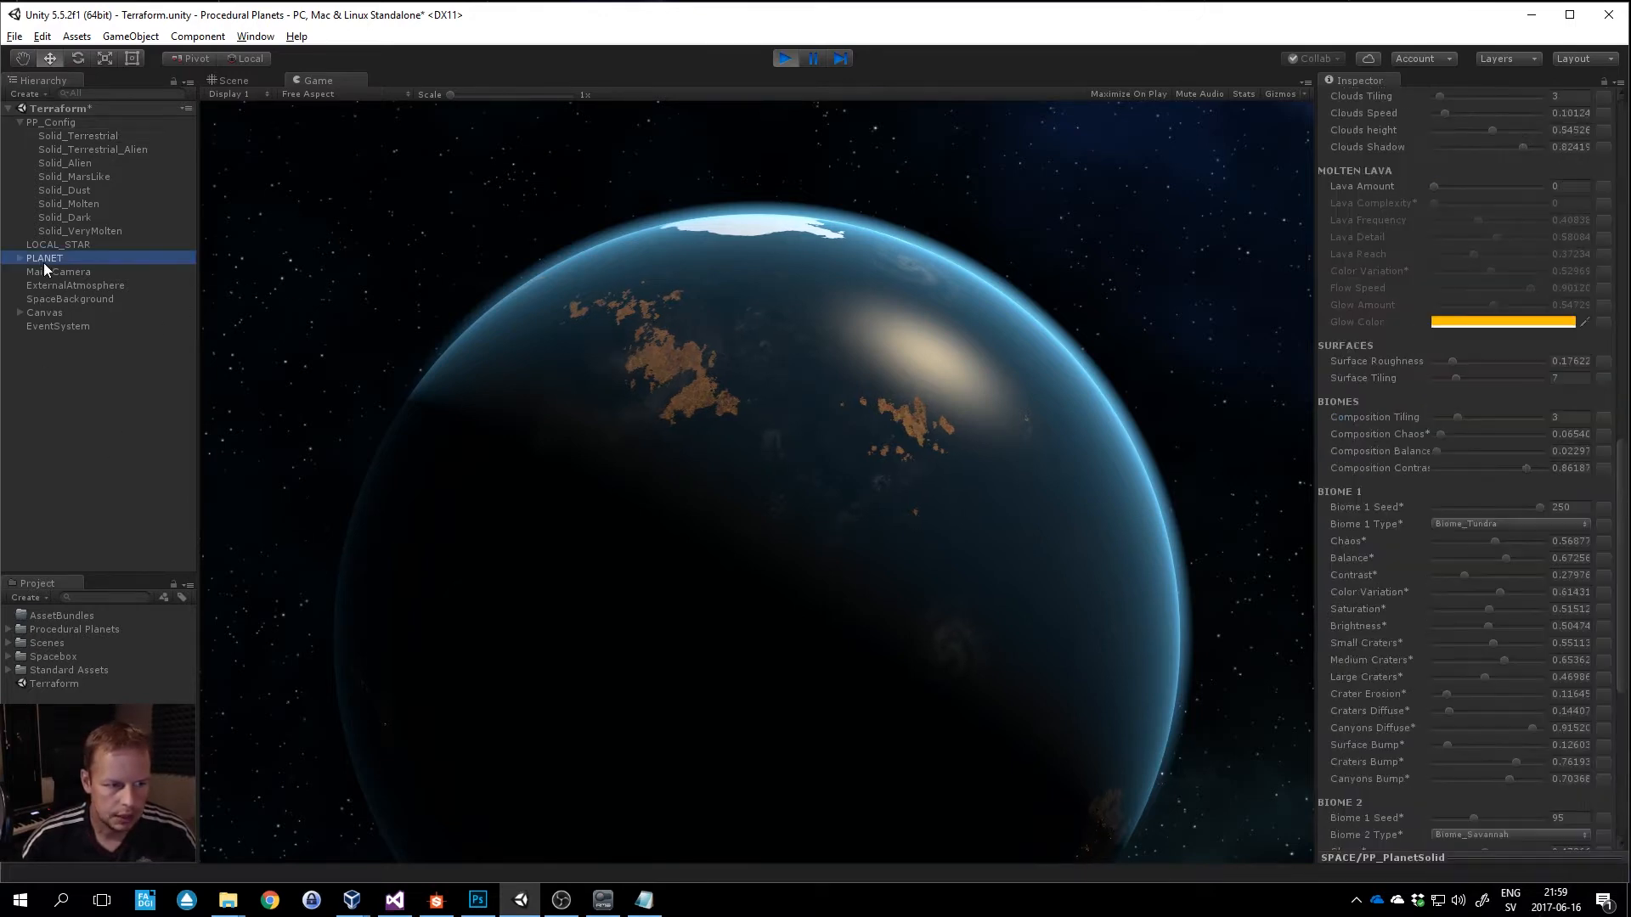
pyautogui.scroll(15, 1534, 482)
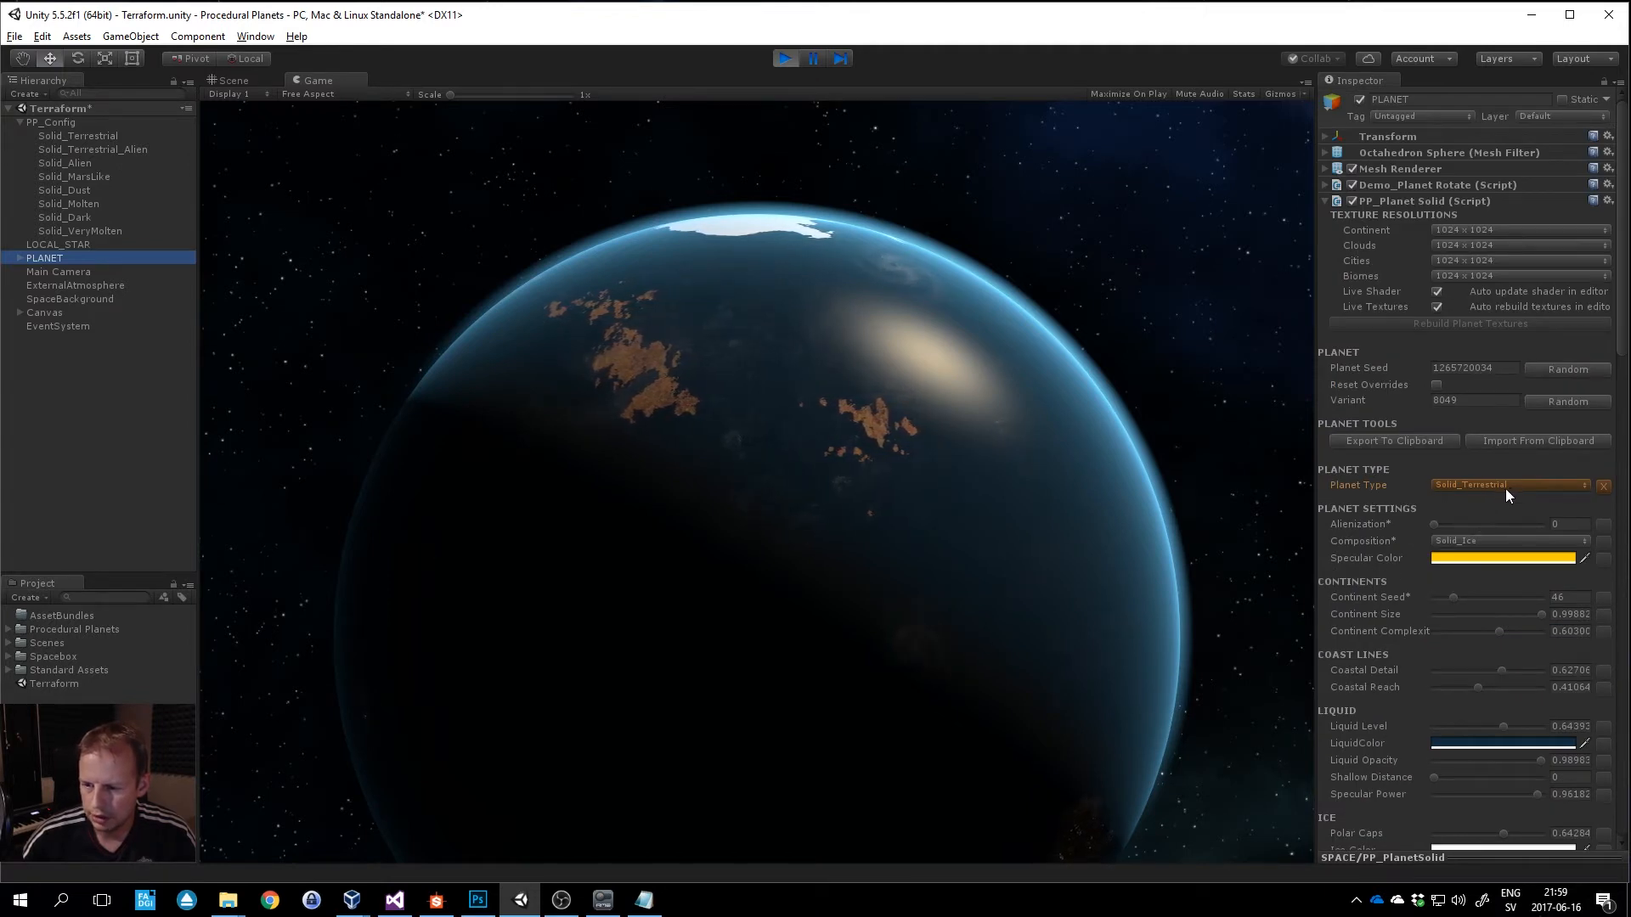
pyautogui.click(1582, 365)
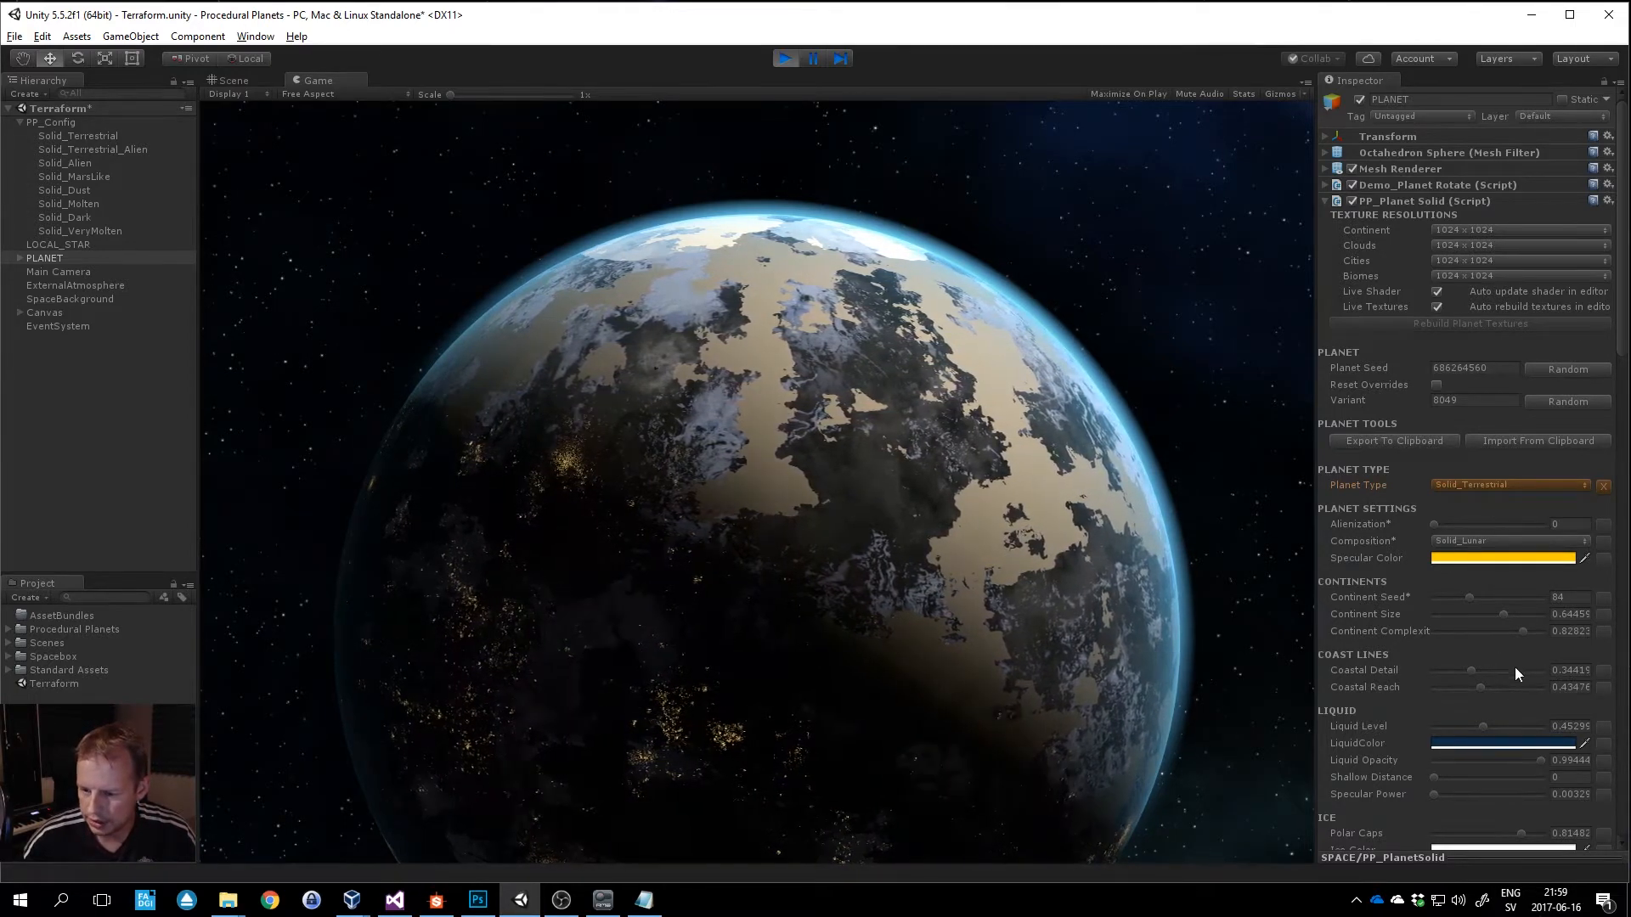
# Try a Specular Power override of 0 with another random planet seed, and clear the override.
pyautogui.scroll(-2, 1512, 697)
pyautogui.moveTo(1435, 744)
pyautogui.mouseDown()
pyautogui.moveTo(1519, 738)
pyautogui.moveTo(1486, 744)
pyautogui.mouseUp()
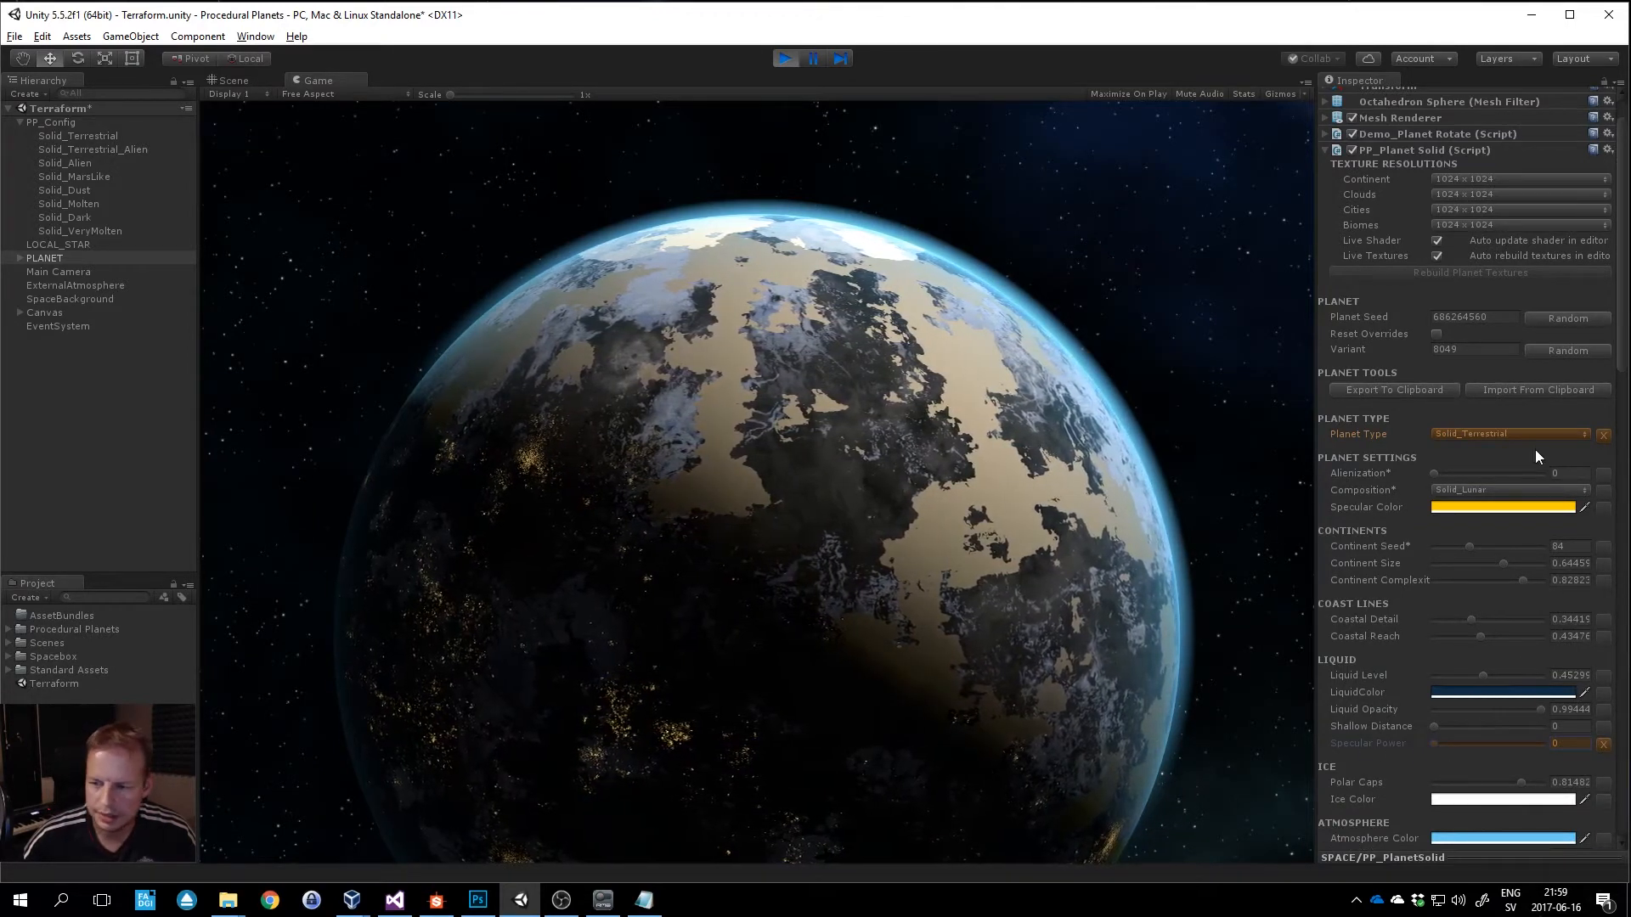
pyautogui.click(1579, 316)
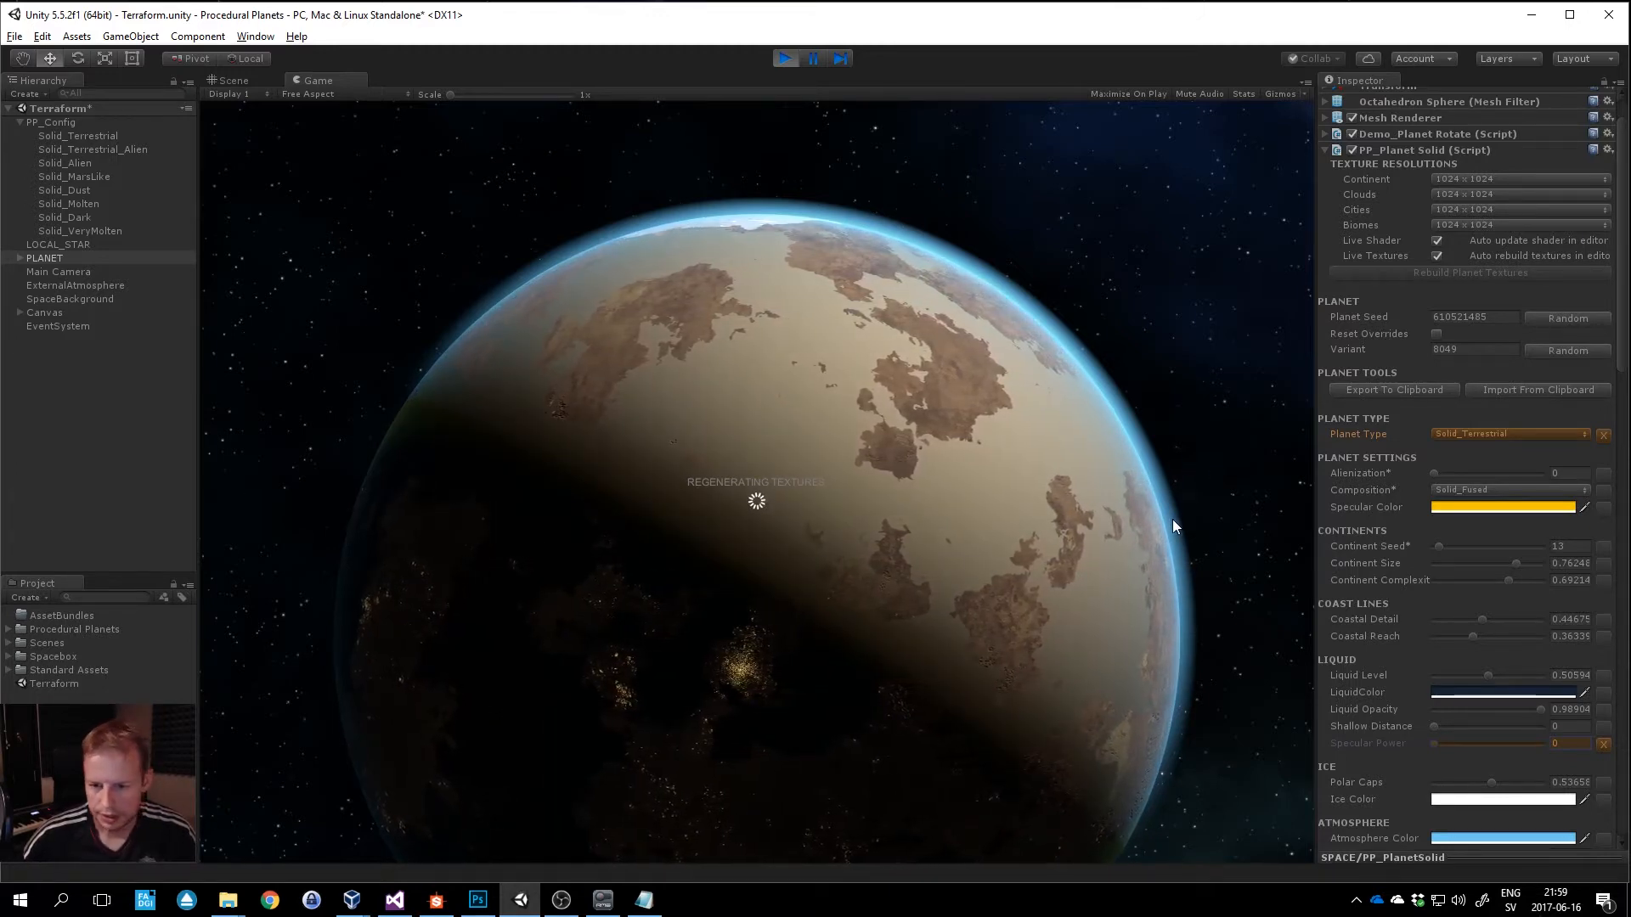
pyautogui.click(1603, 745)
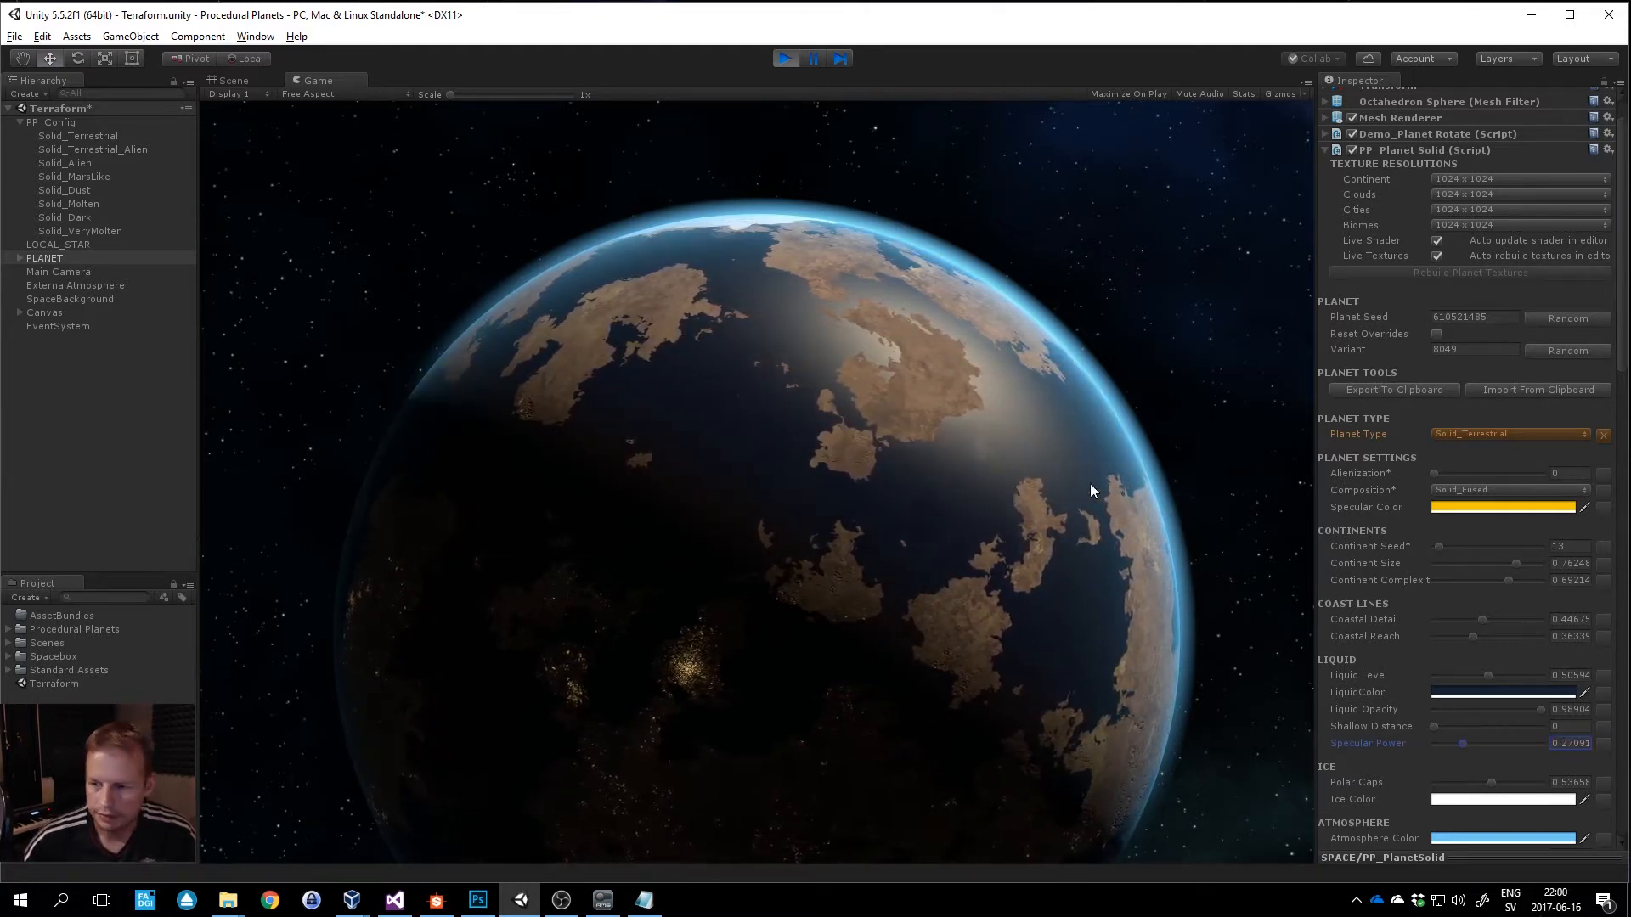
# Generate five more random planet seeds one after another to produce different terrestrial planets.
pyautogui.click(1576, 318)
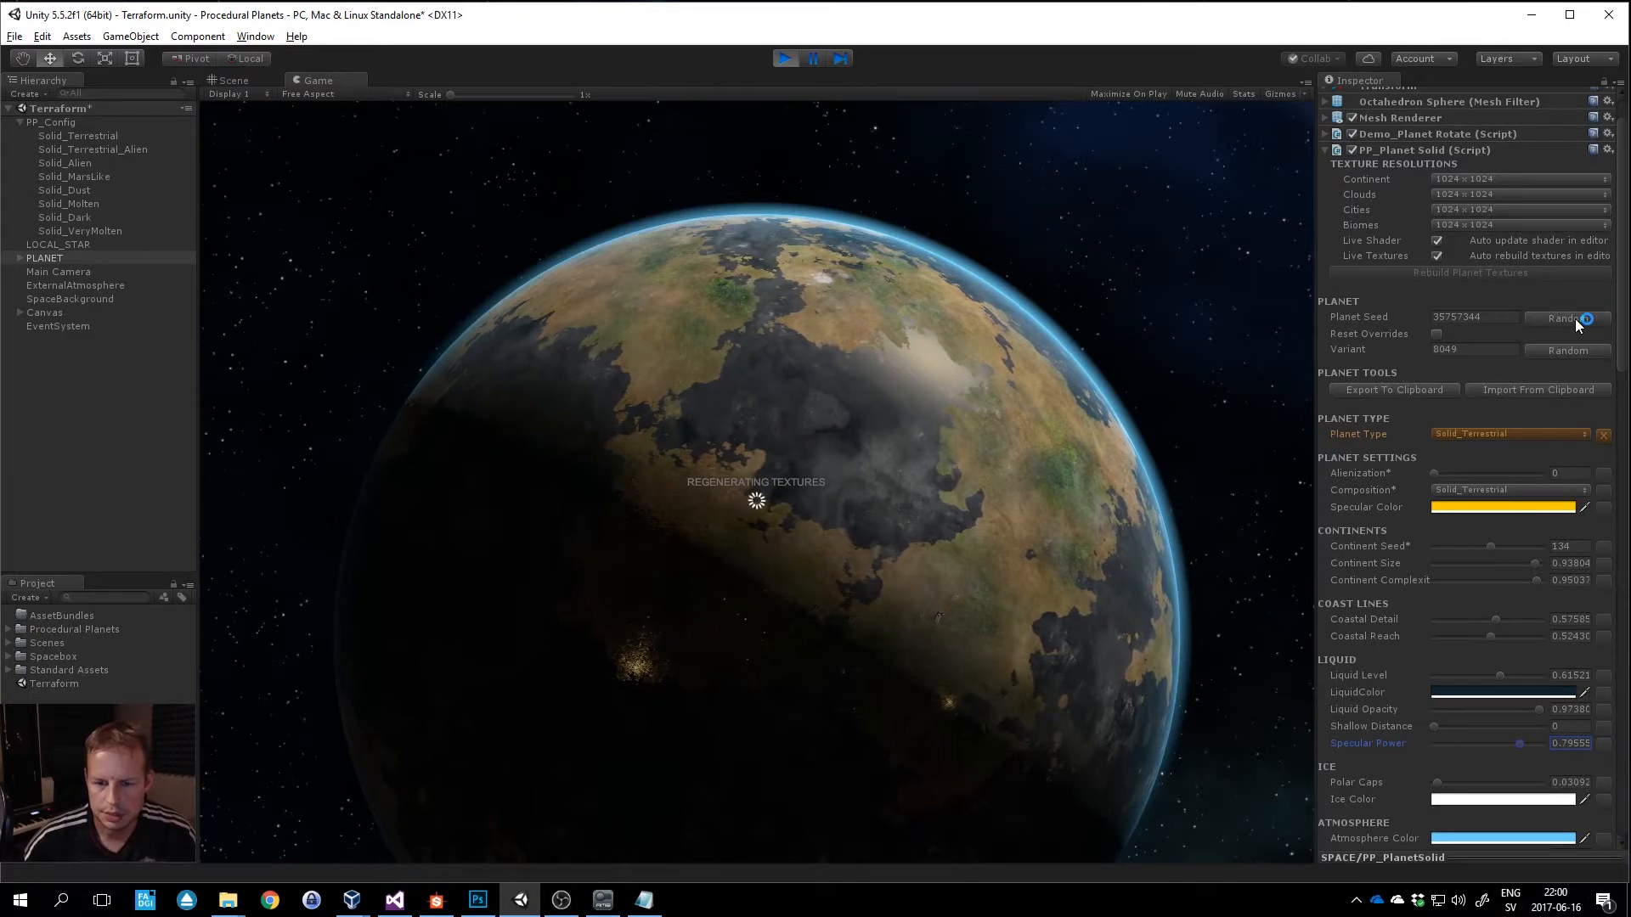
pyautogui.click(1575, 319)
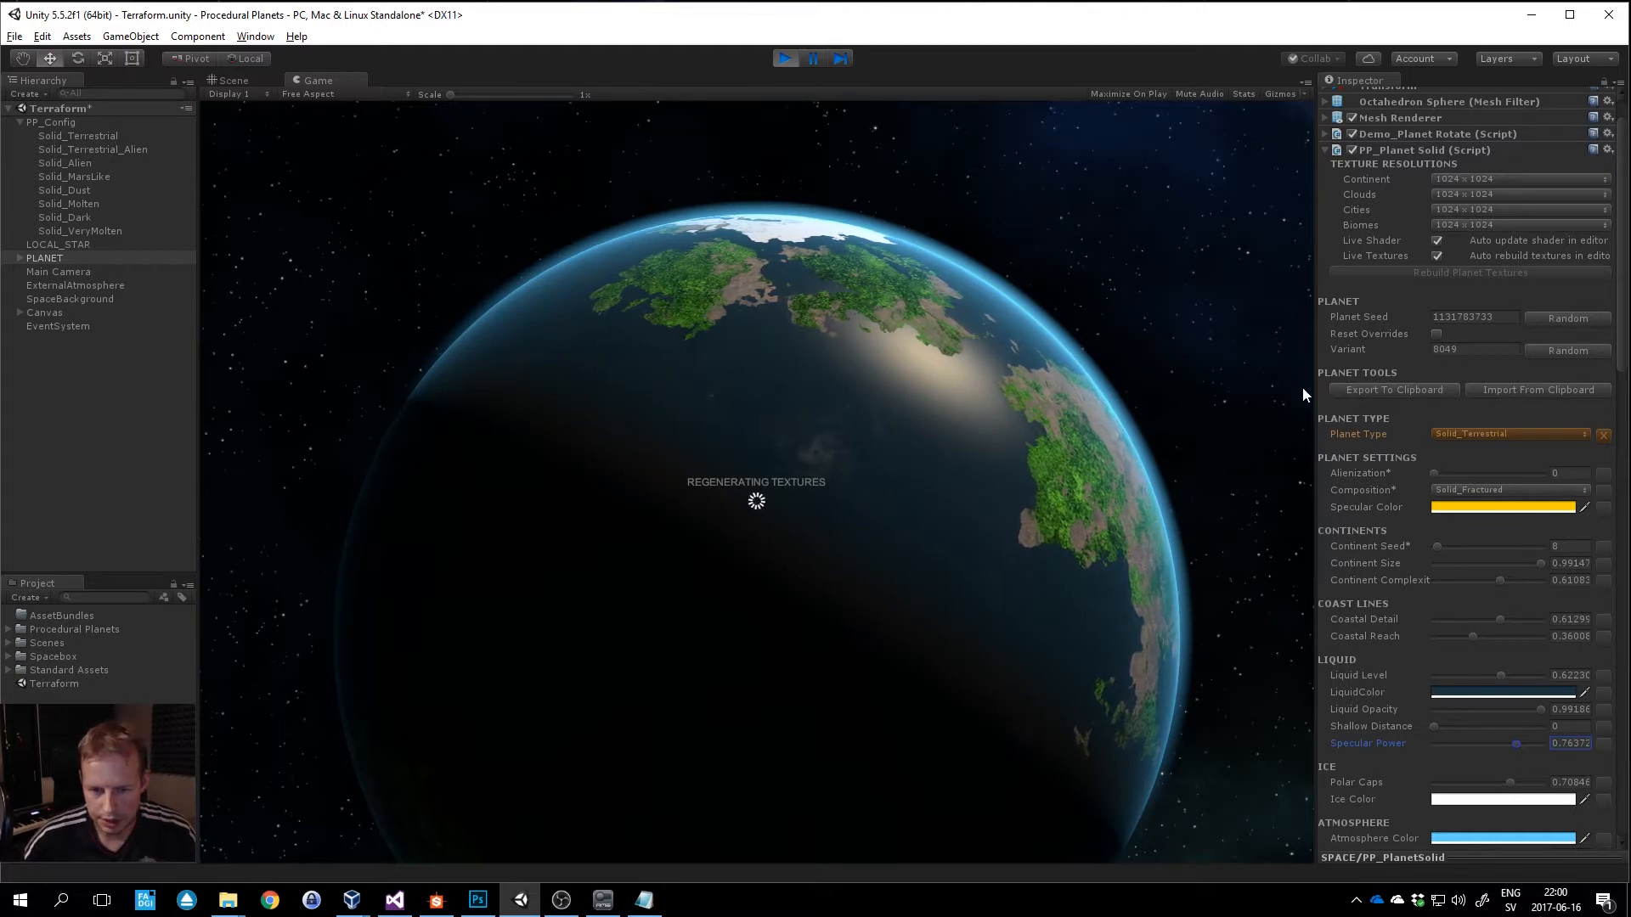
pyautogui.click(1573, 320)
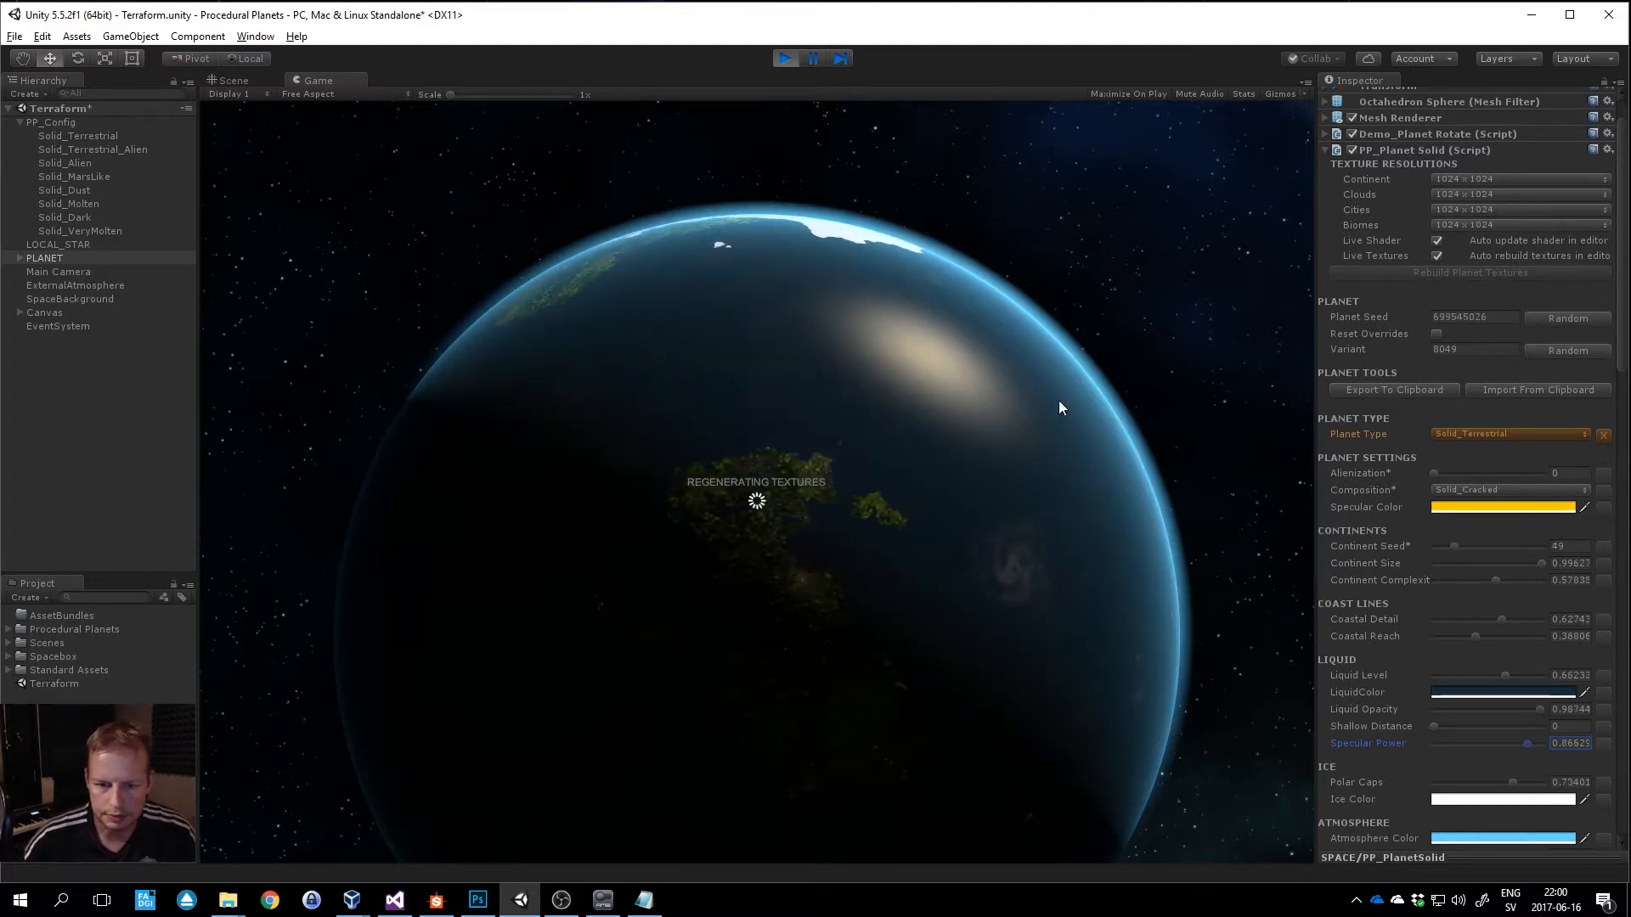
pyautogui.click(1583, 318)
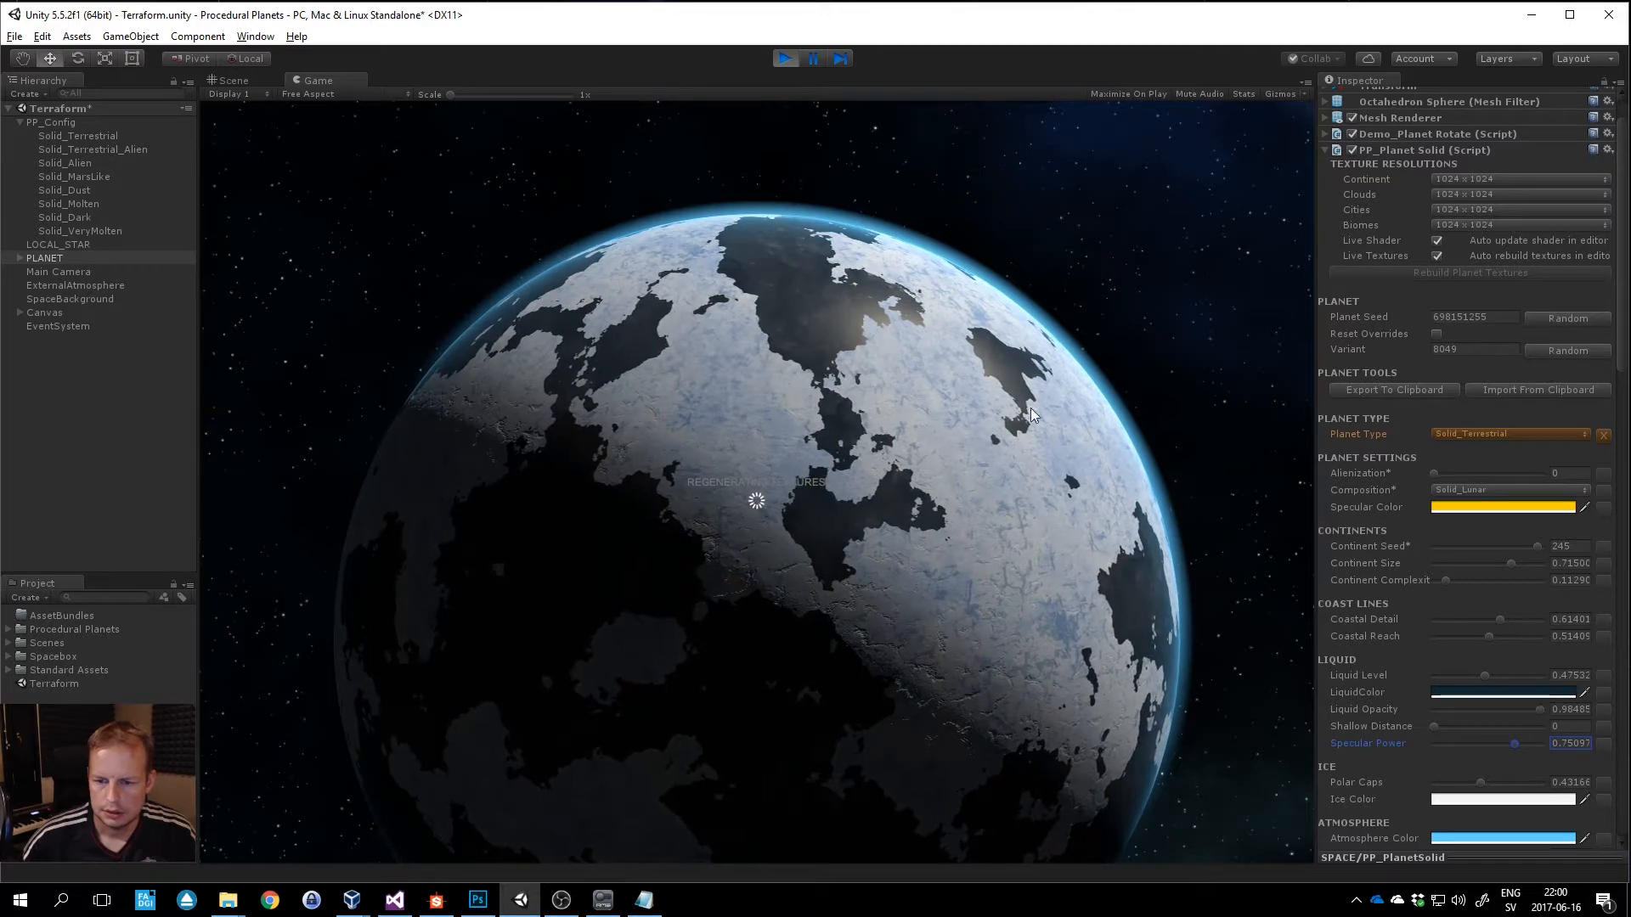
pyautogui.click(1581, 317)
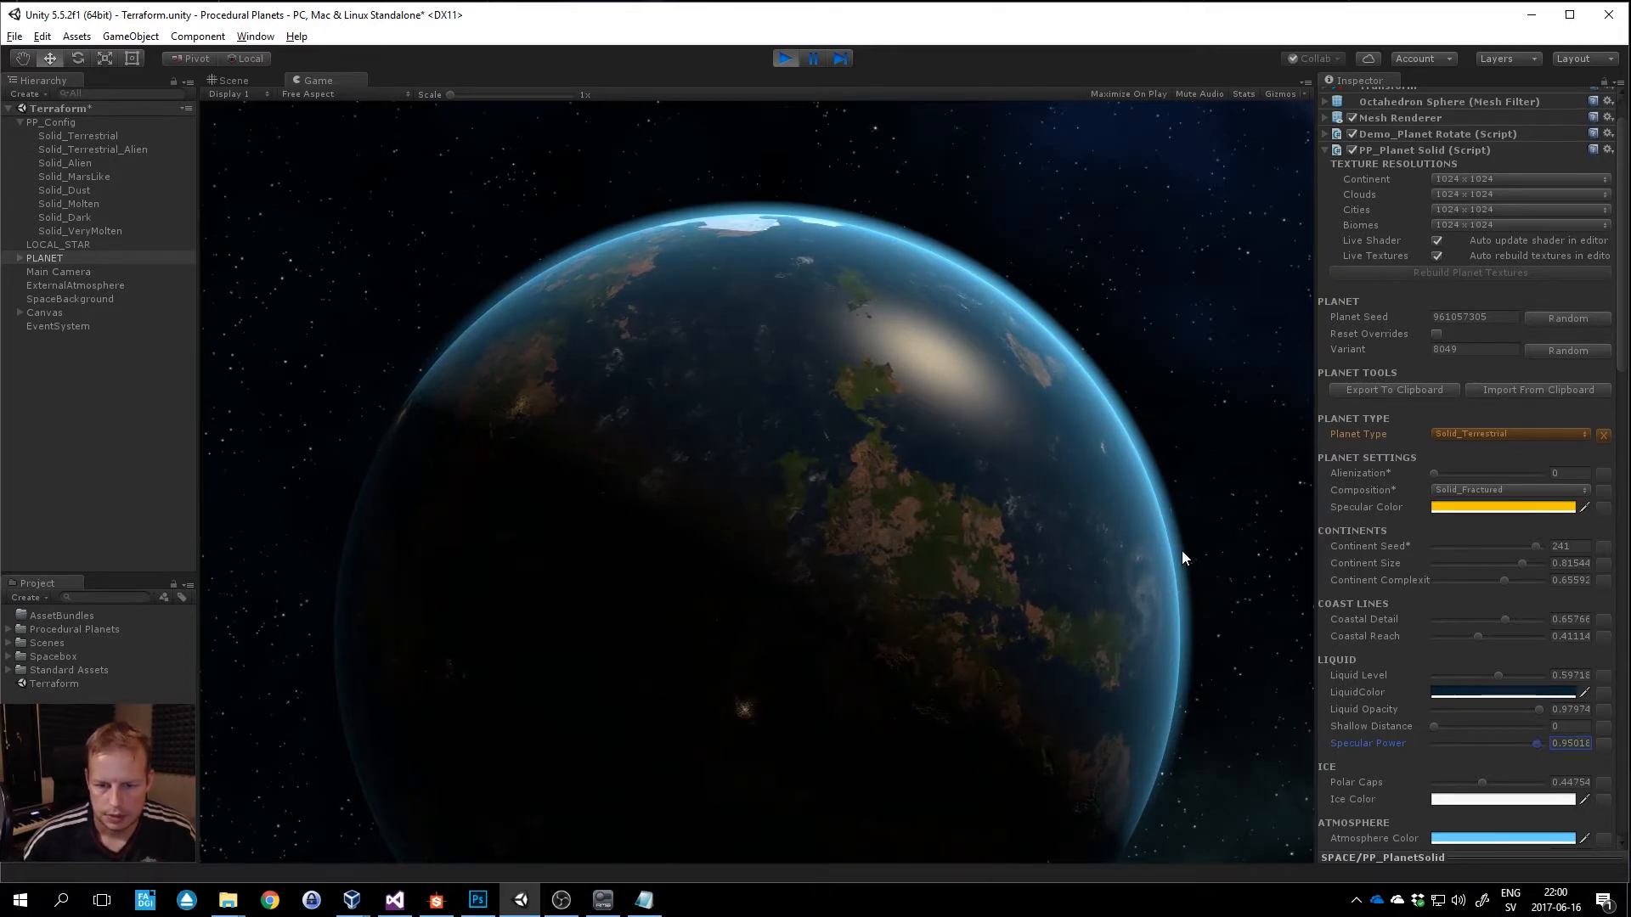
pyautogui.scroll(-5, 1622, 310)
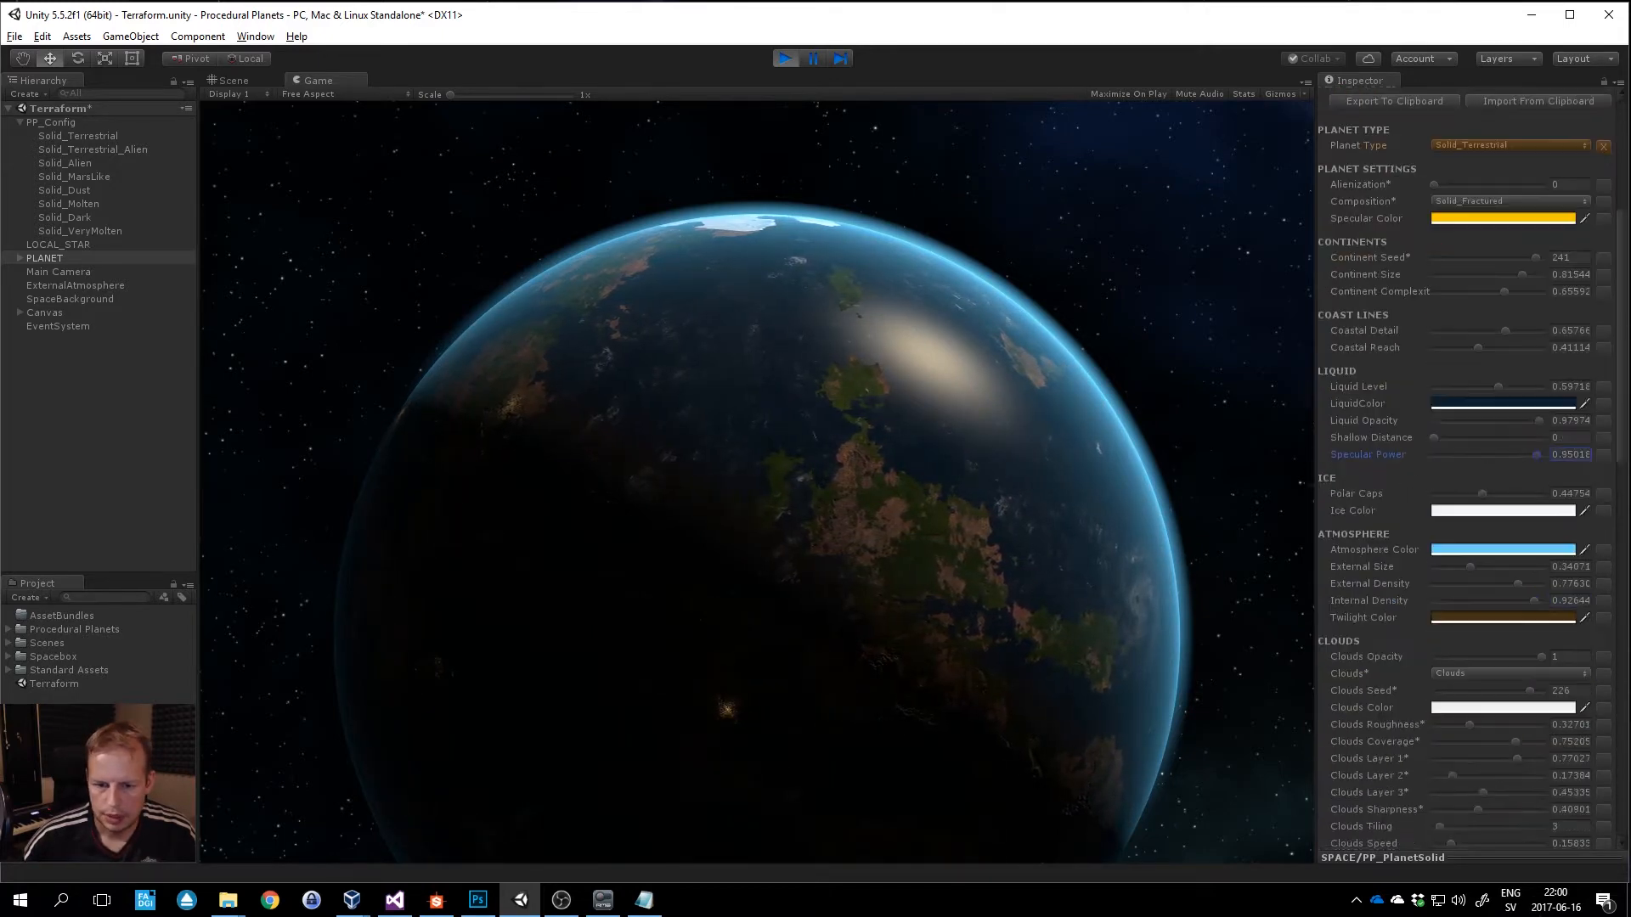
pyautogui.scroll(-9, 1465, 467)
pyautogui.scroll(7, 1466, 467)
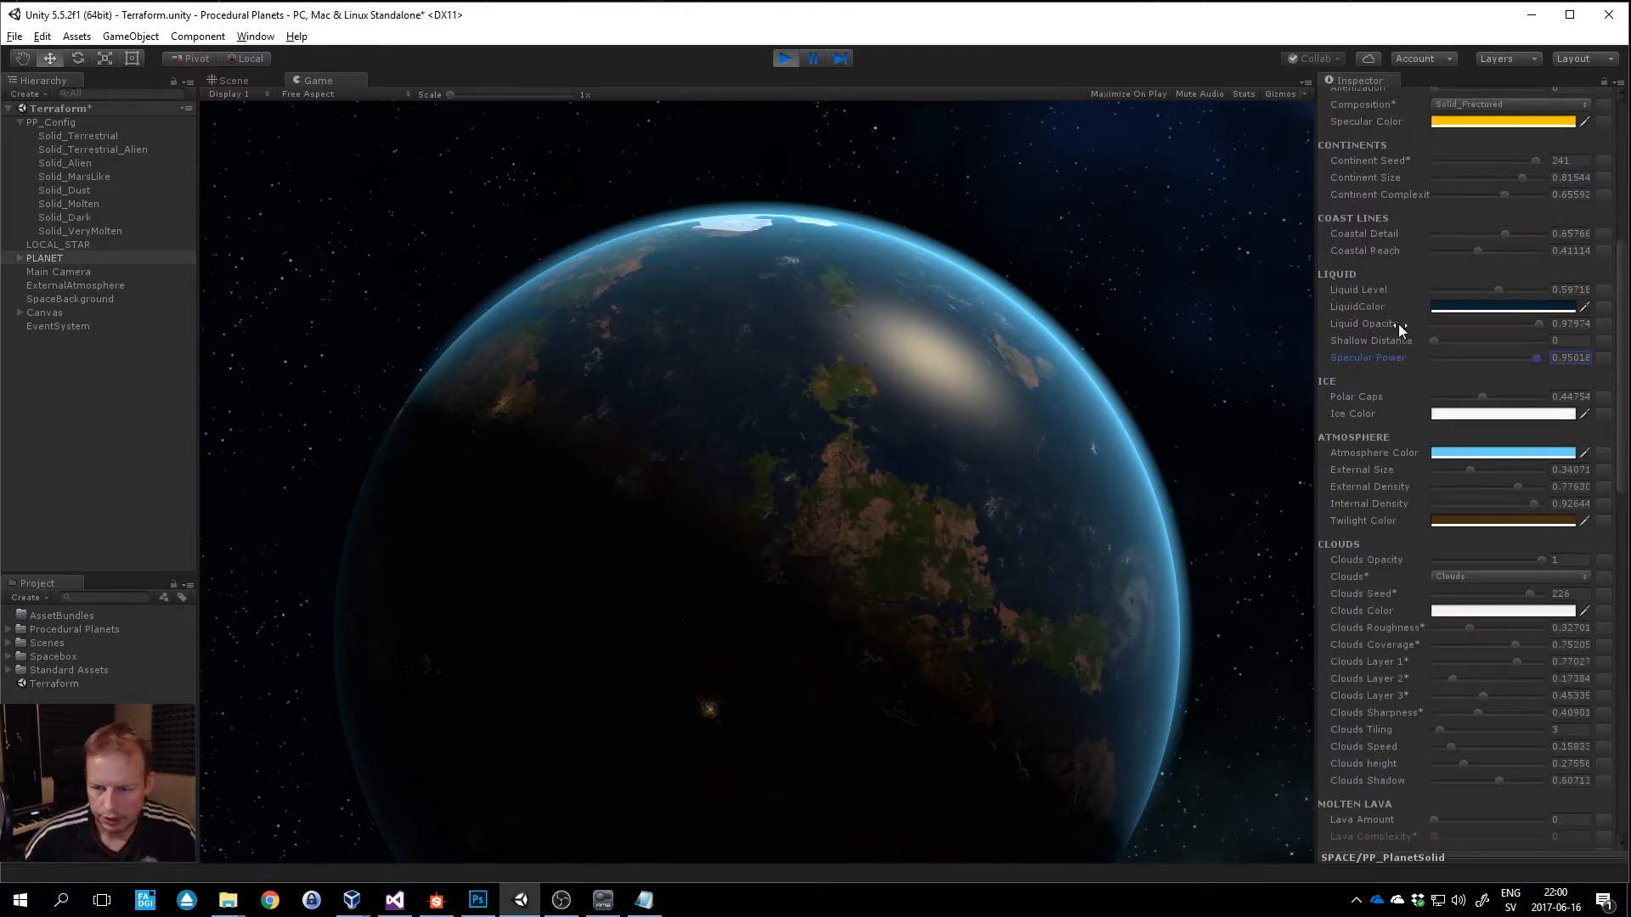
pyautogui.scroll(8, 1623, 206)
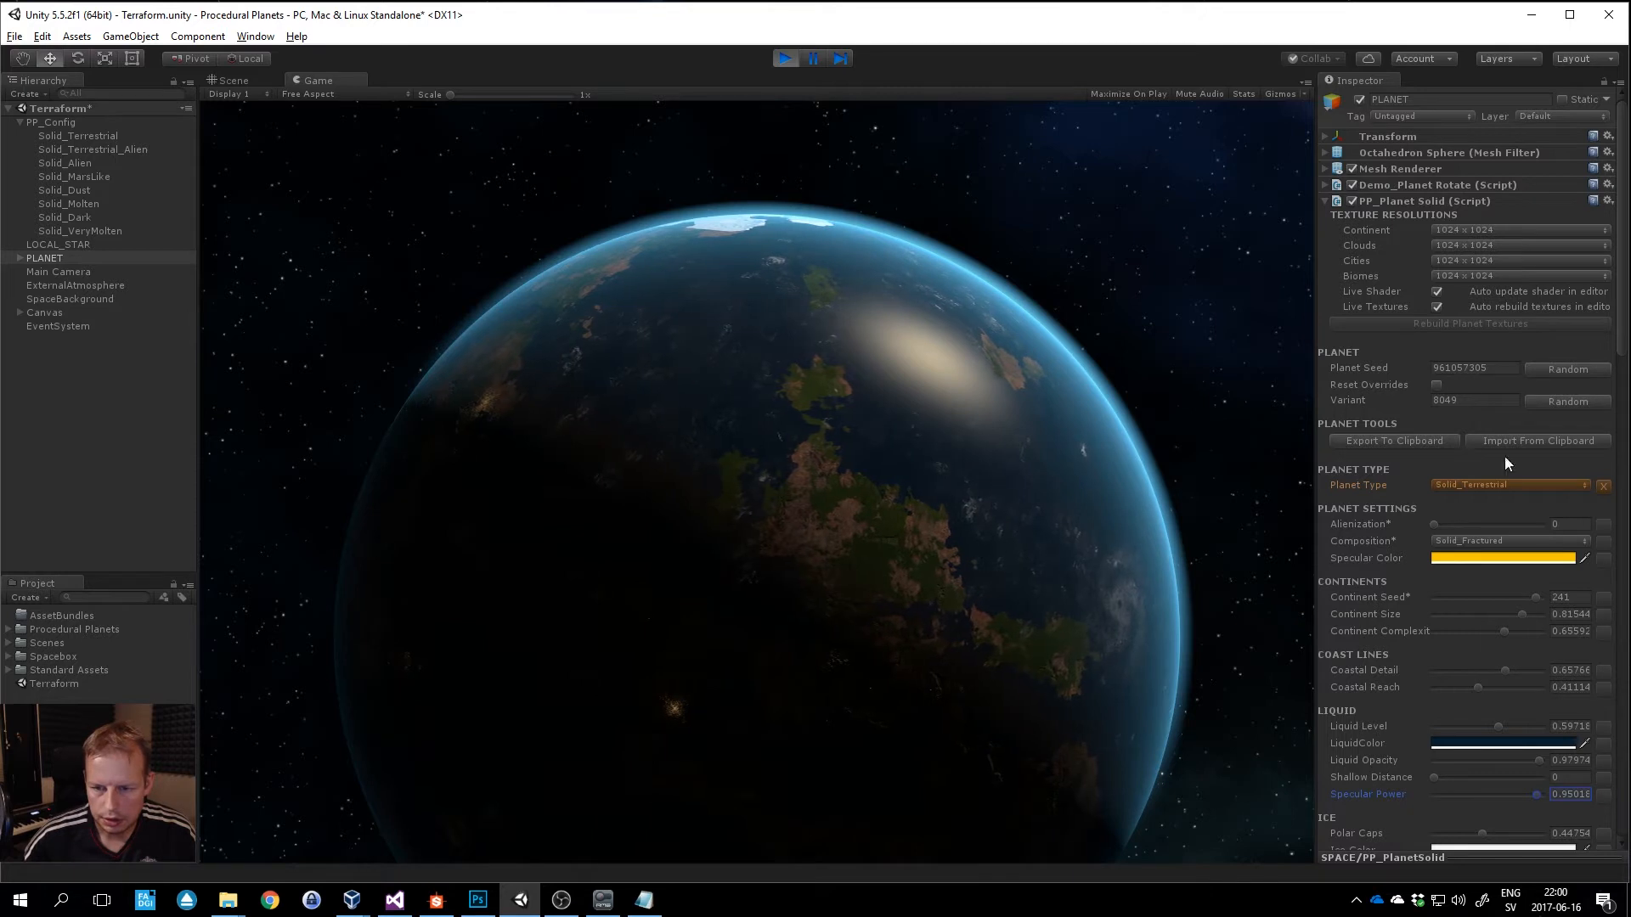
# Generate two random variants of the current terrestrial planet while keeping its planet seed.
pyautogui.click(1579, 401)
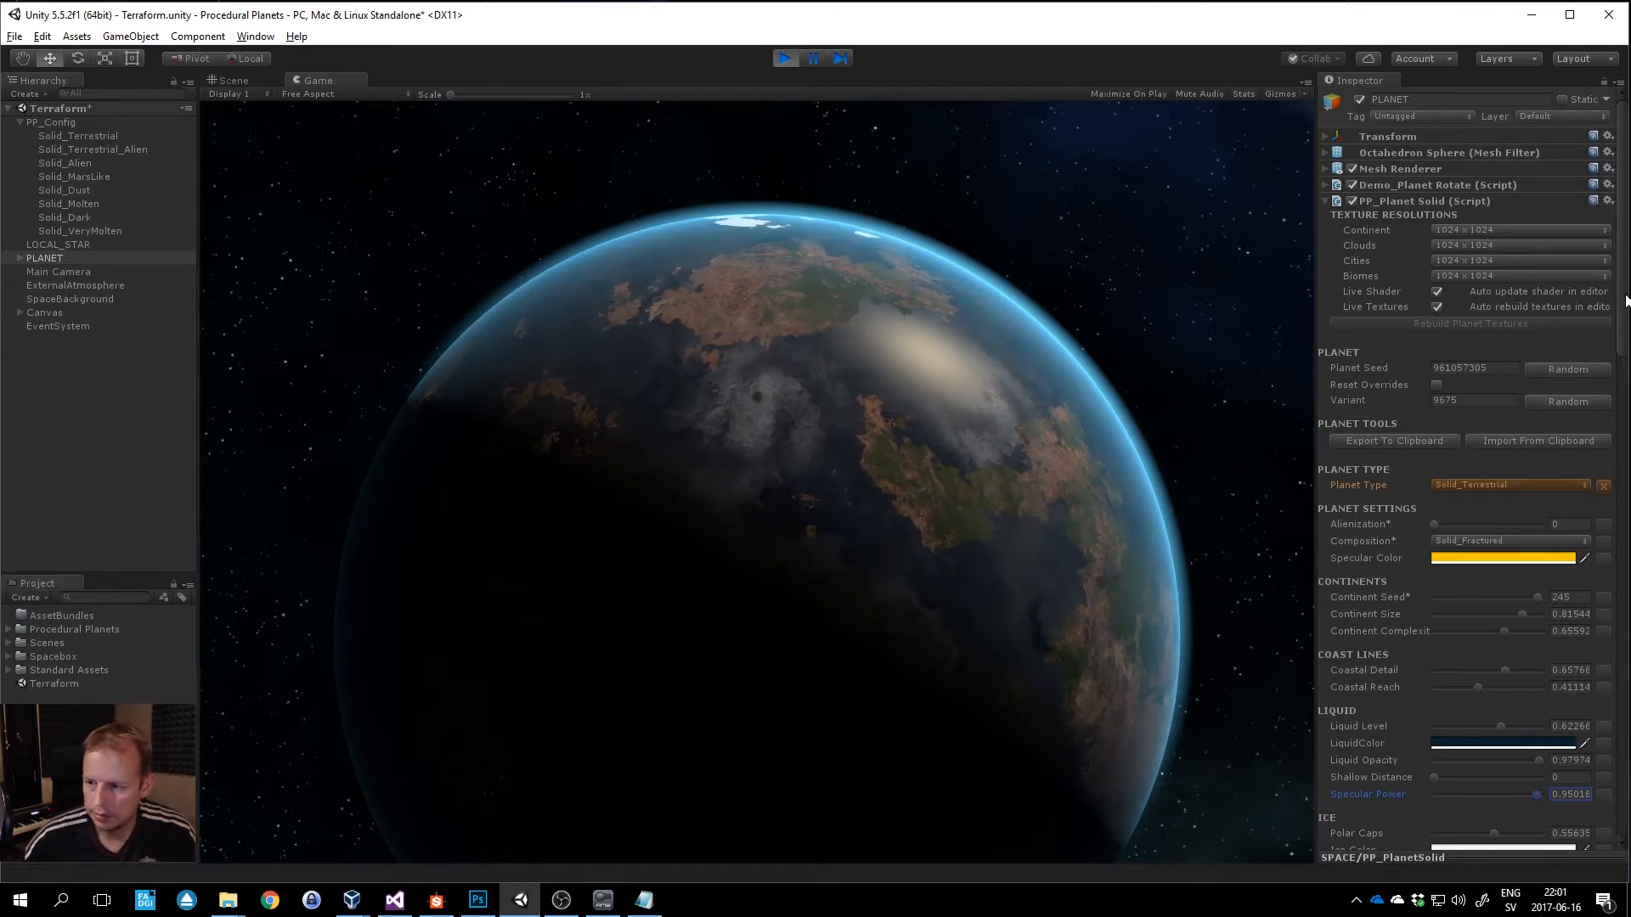
pyautogui.click(1552, 403)
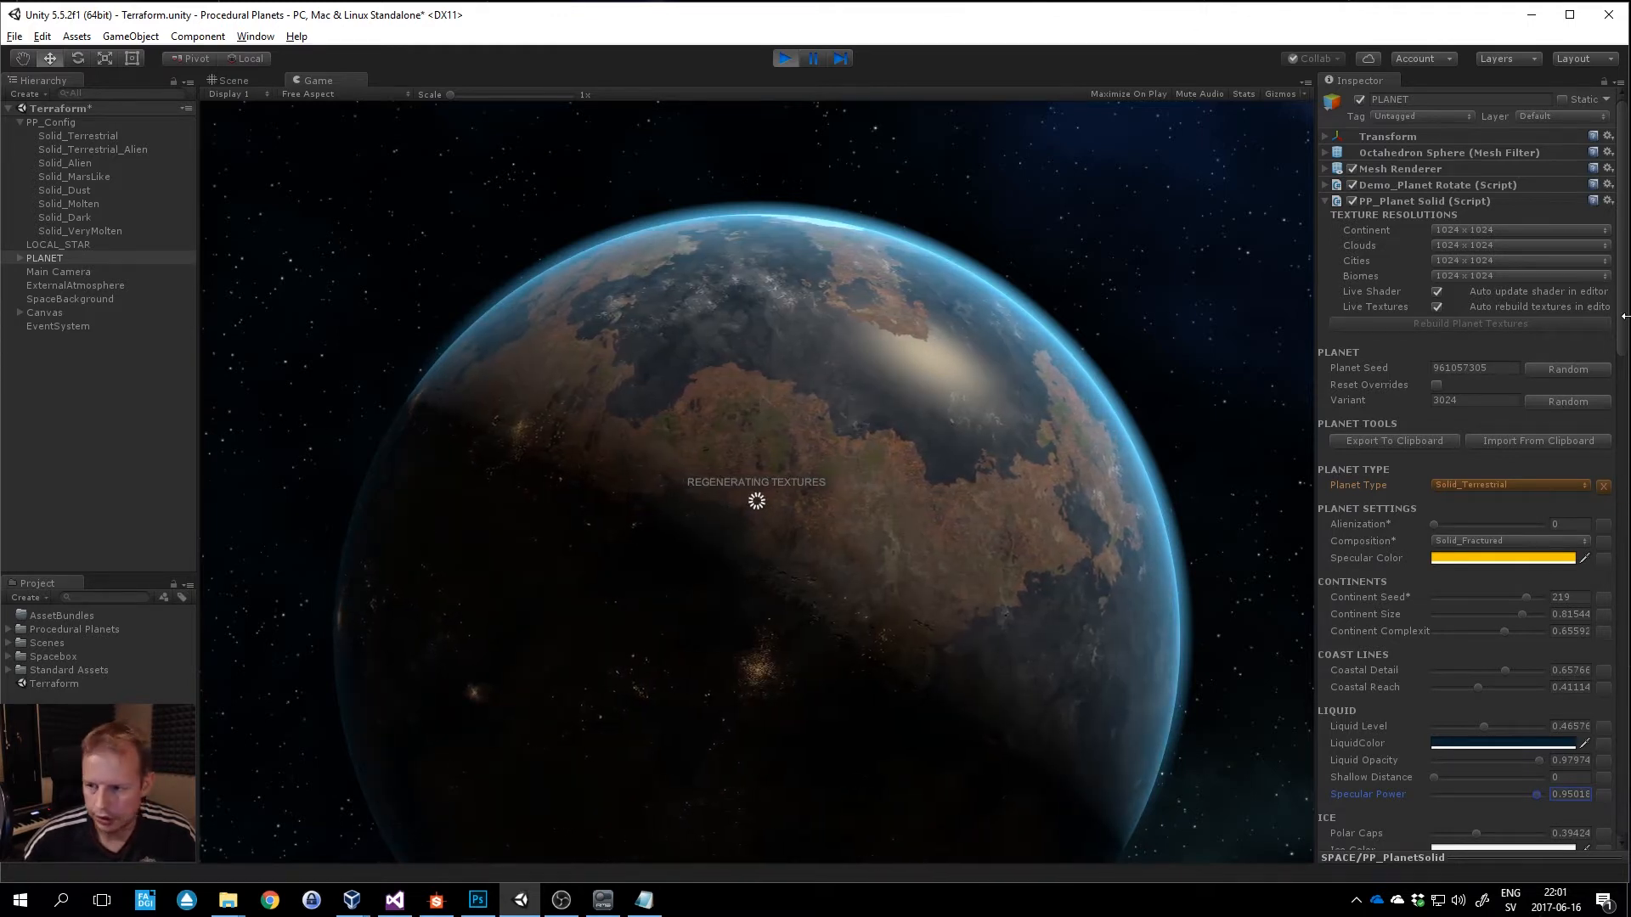
# Try overriding the planet's city Population and Advancement with 0, and clear both overrides.
pyautogui.moveTo(1625, 325); pyautogui.dragTo(1624, 810)
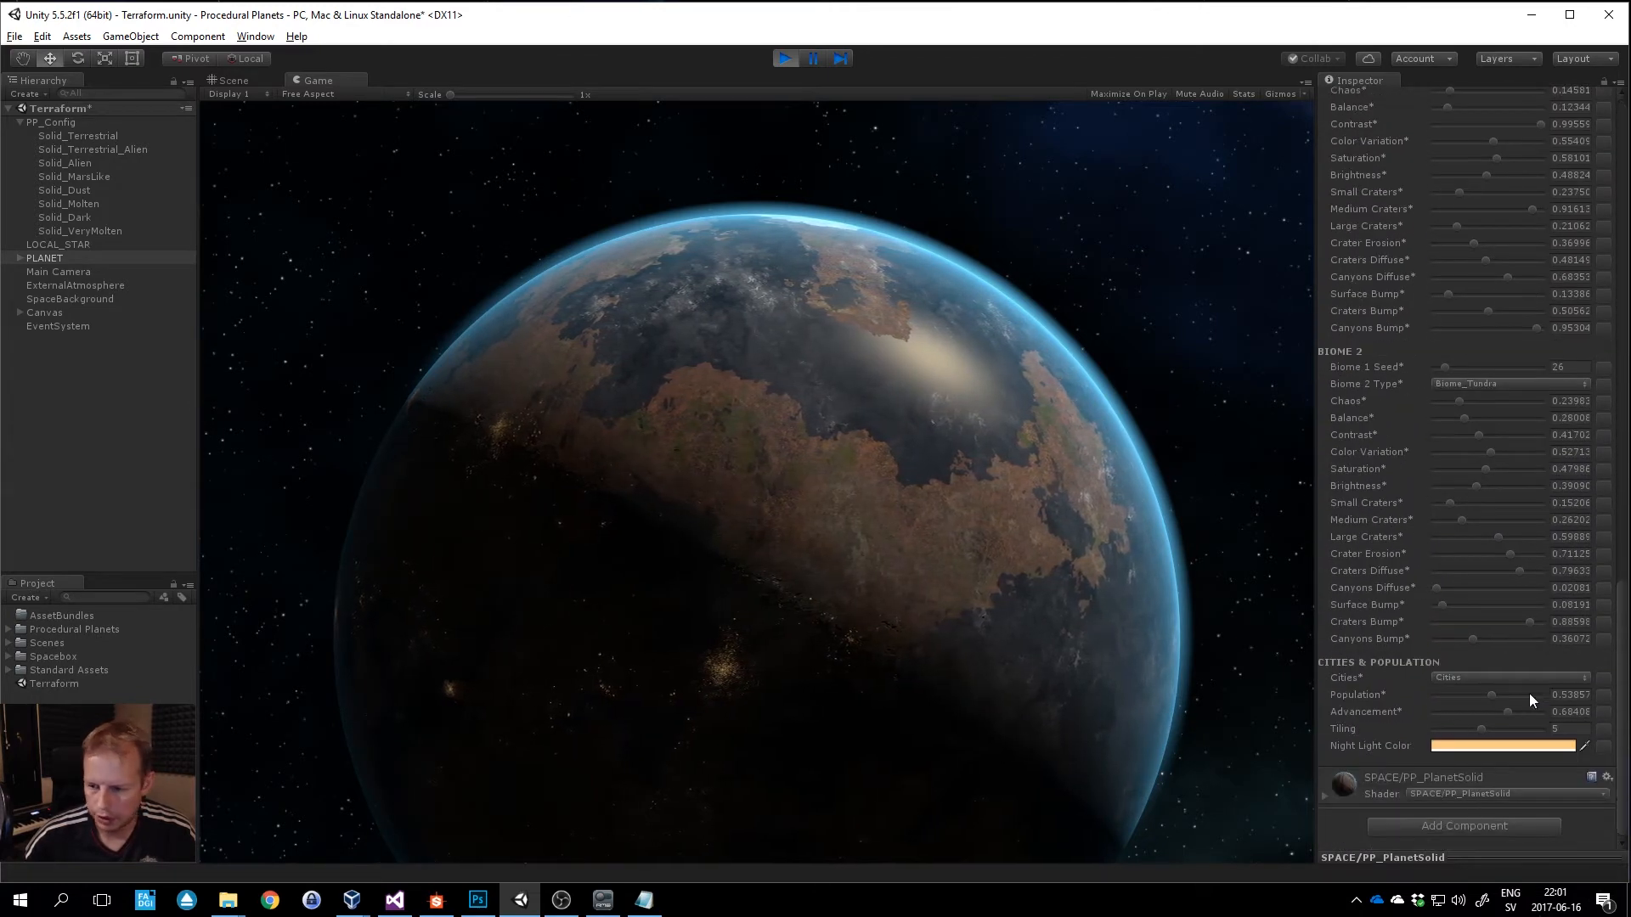
pyautogui.moveTo(1530, 695); pyautogui.dragTo(823, 736)
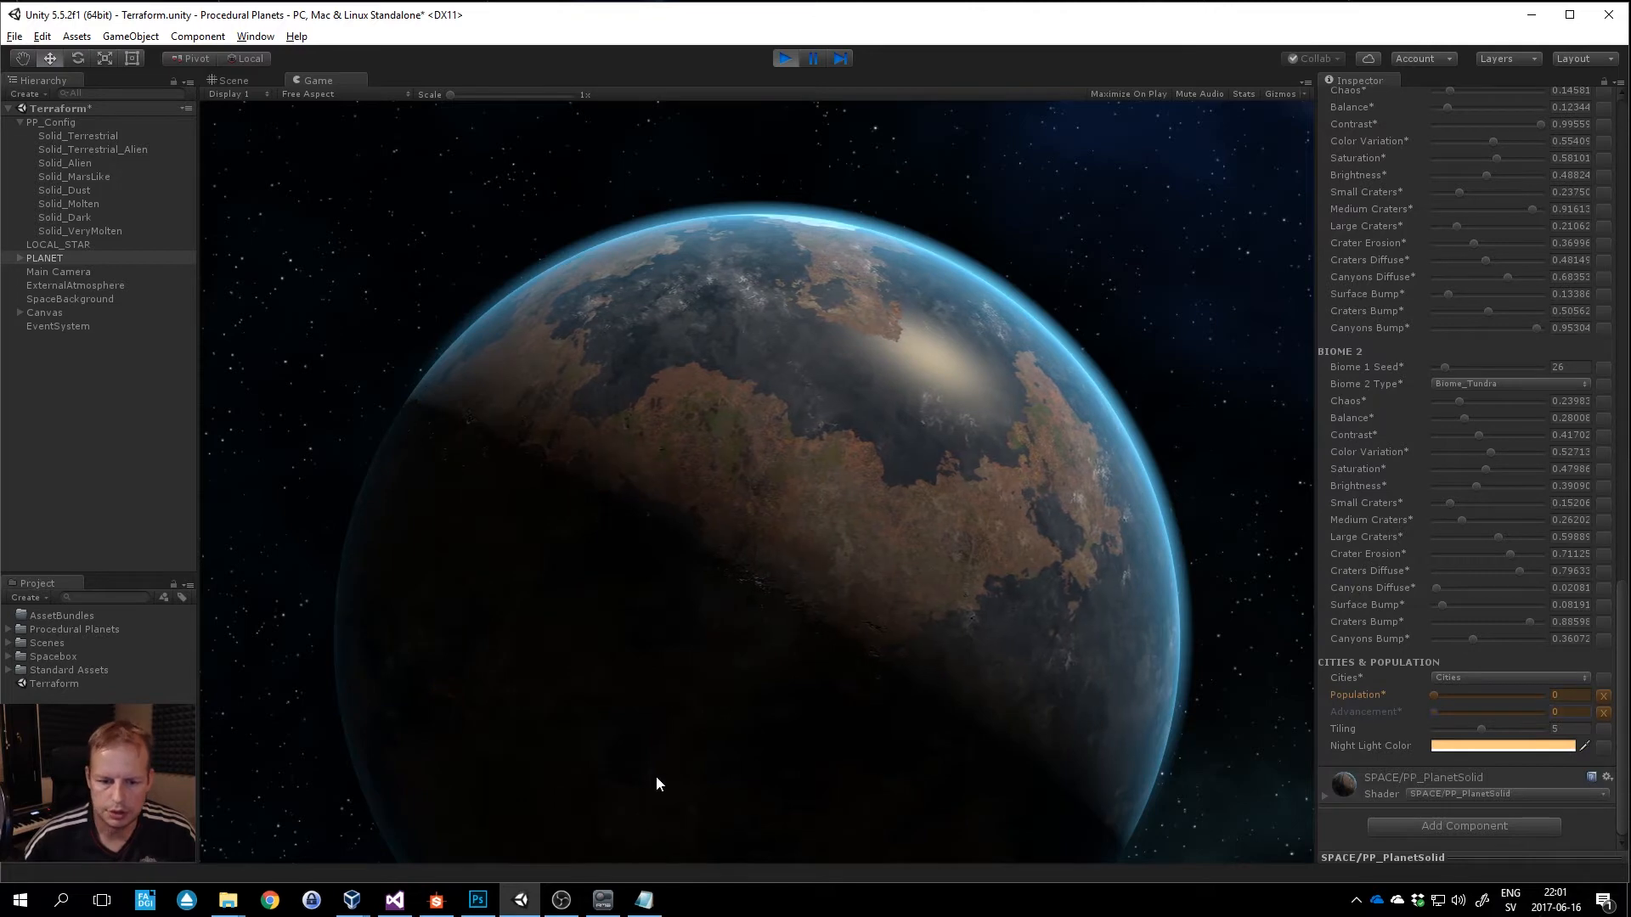
pyautogui.click(1603, 695)
pyautogui.click(1603, 712)
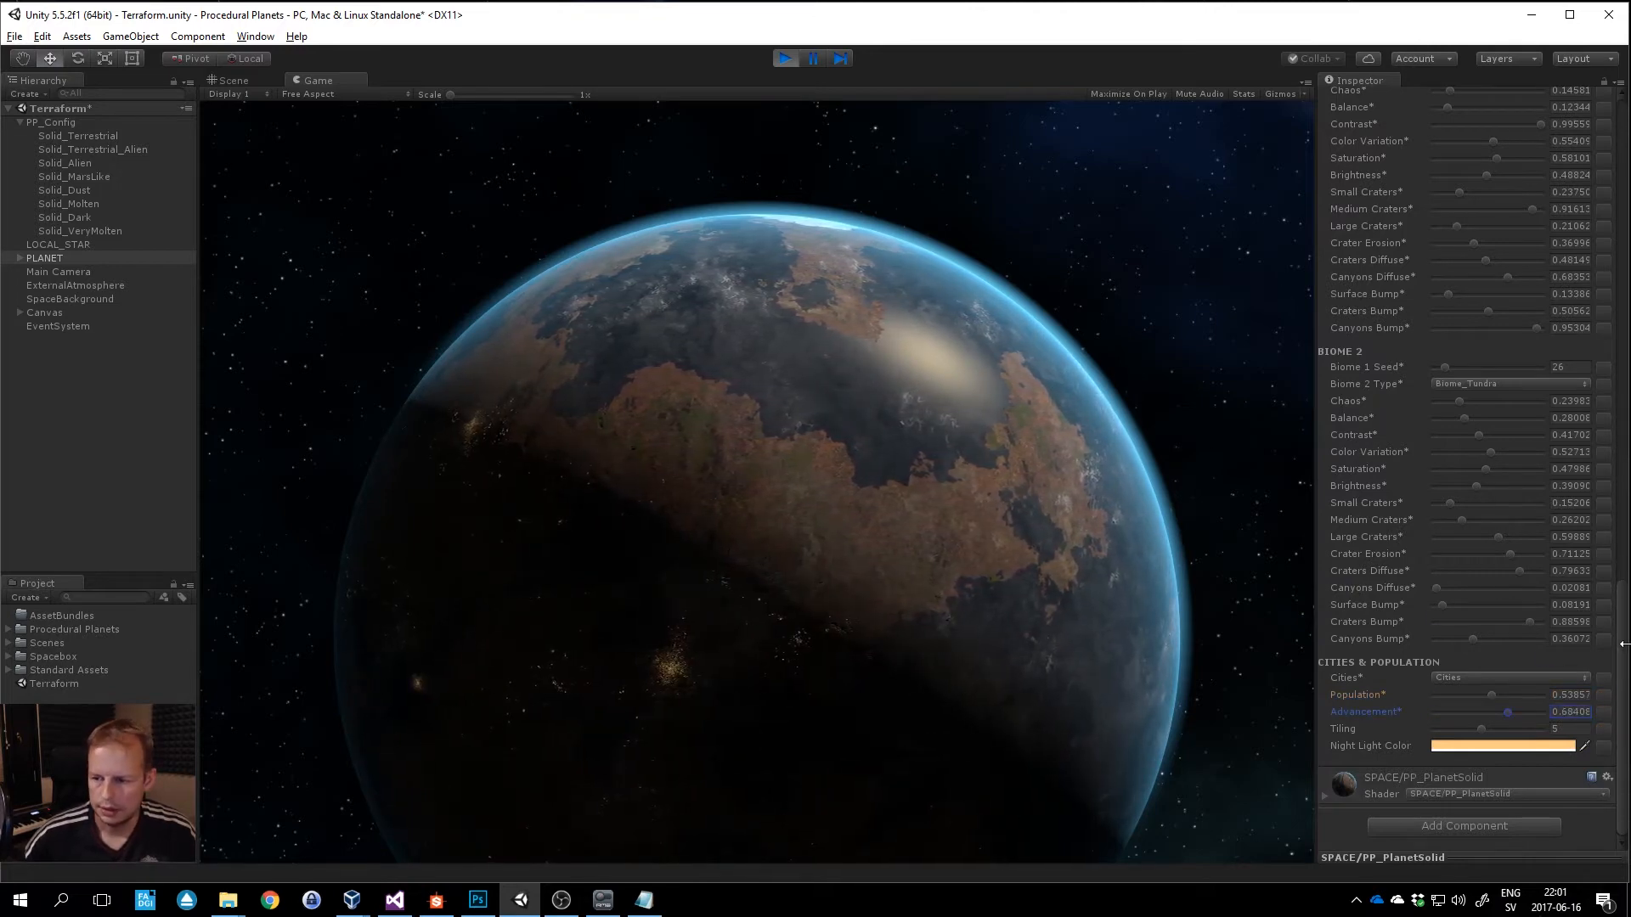
# Try a different Liquid Level override on the planet, and clear the override.
pyautogui.scroll(10, 1625, 651)
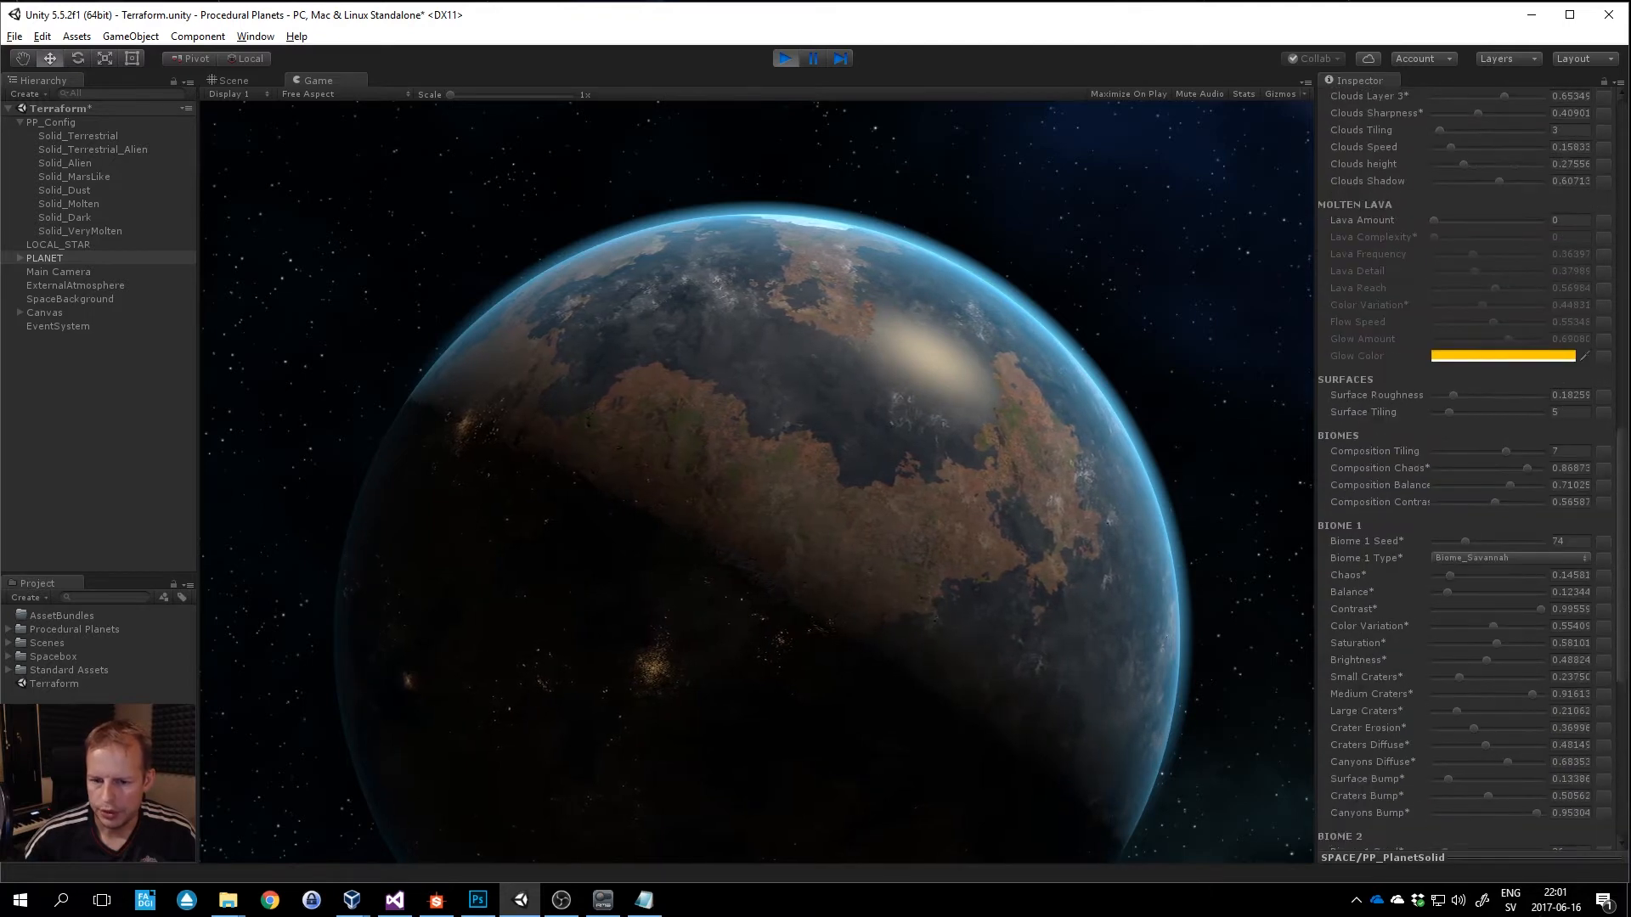
pyautogui.scroll(5, 1444, 254)
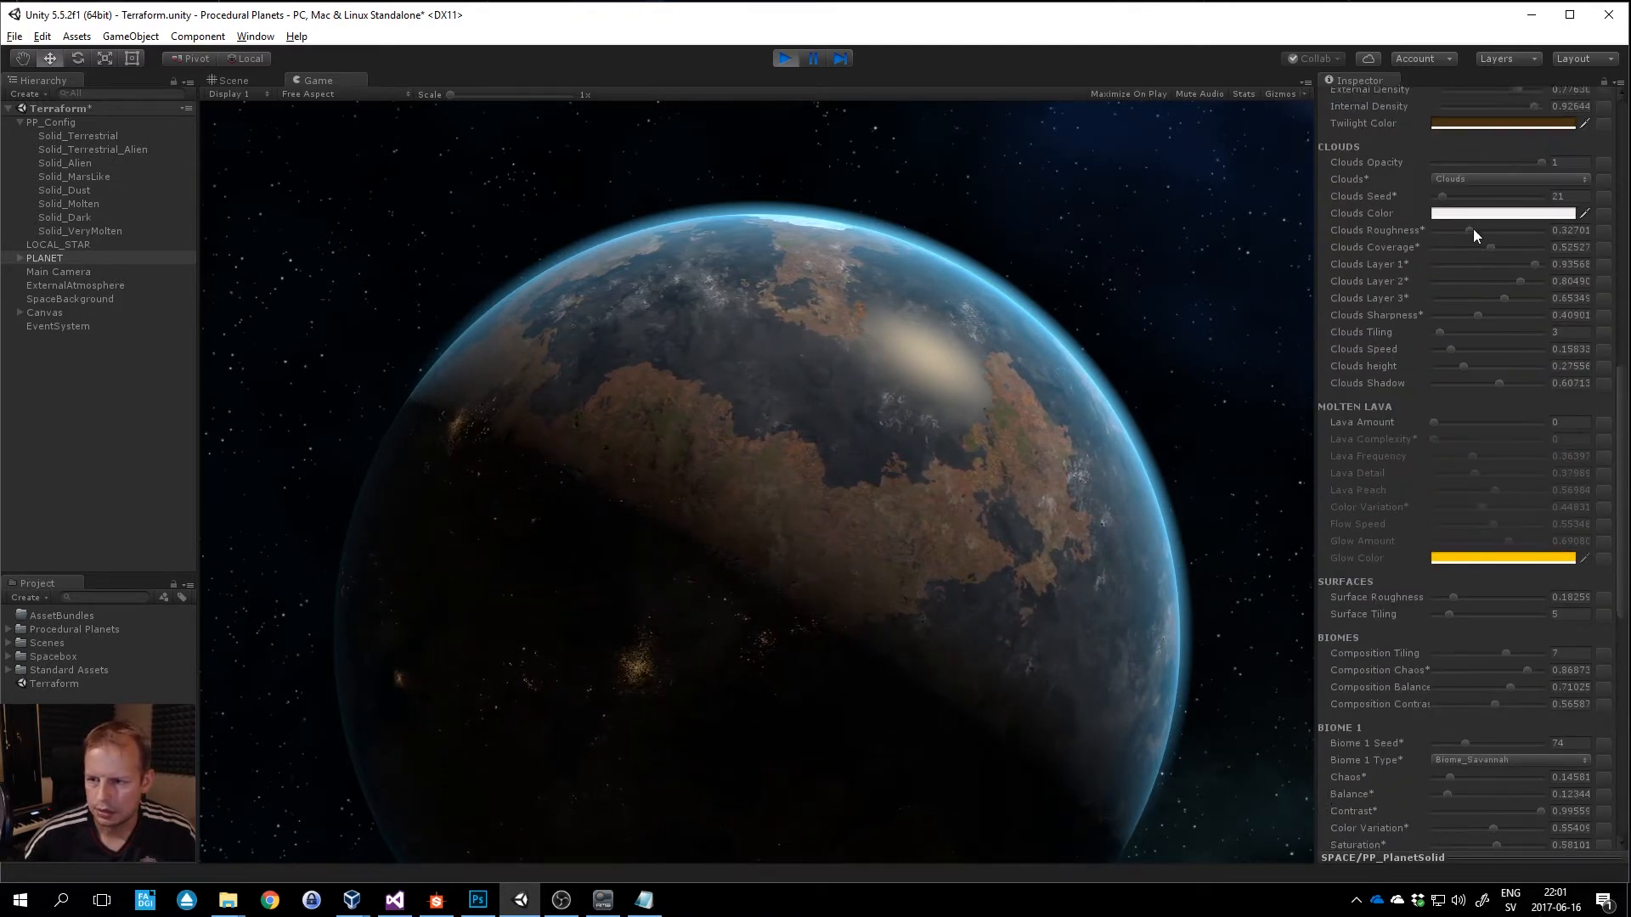
pyautogui.scroll(7, 1482, 235)
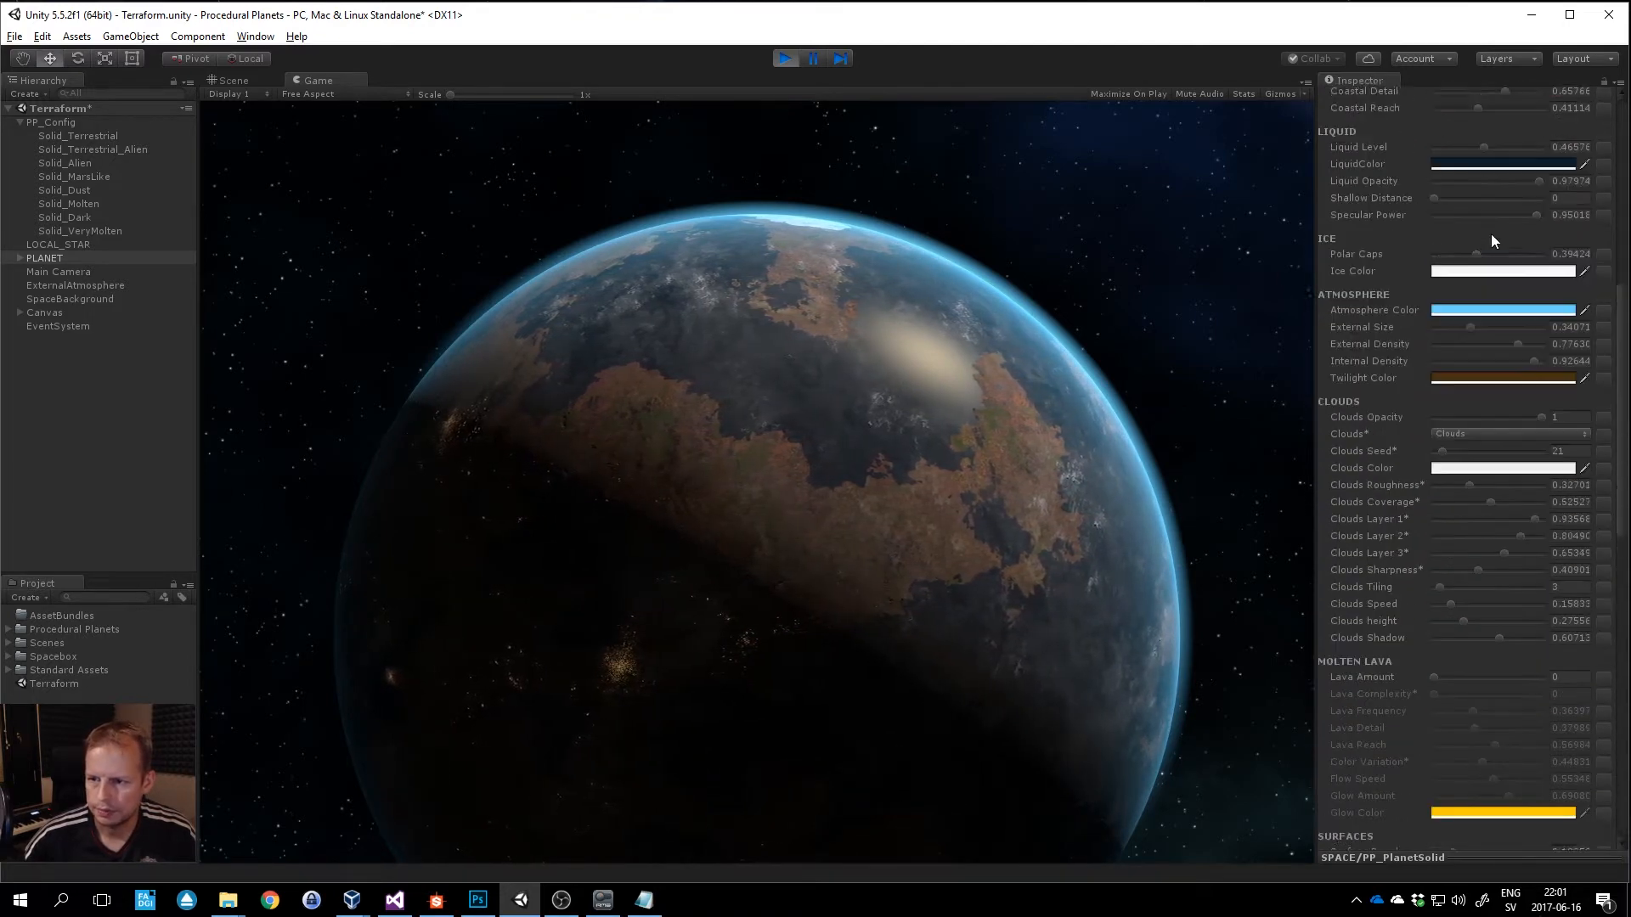
pyautogui.moveTo(1488, 202)
pyautogui.mouseDown()
pyautogui.moveTo(1541, 196)
pyautogui.moveTo(1420, 202)
pyautogui.moveTo(1547, 213)
pyautogui.moveTo(1492, 208)
pyautogui.moveTo(1509, 208)
pyautogui.mouseUp()
pyautogui.click(1607, 203)
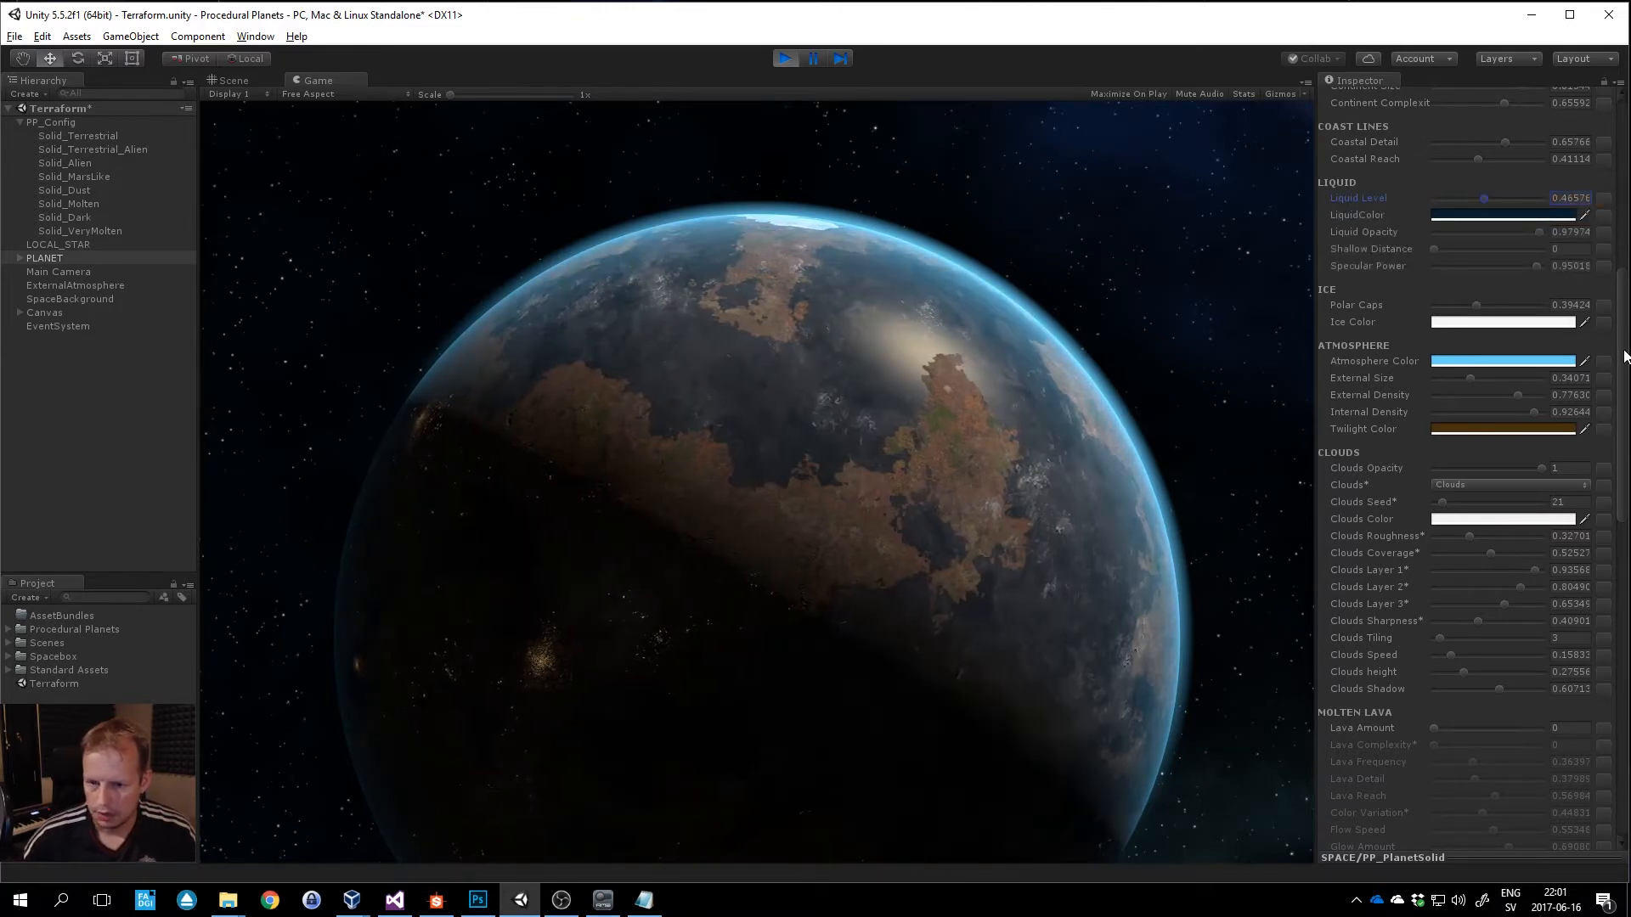
# Clear the Planet Type override and generate random planet seeds so the seed determines the type.
pyautogui.scroll(10, 1625, 357)
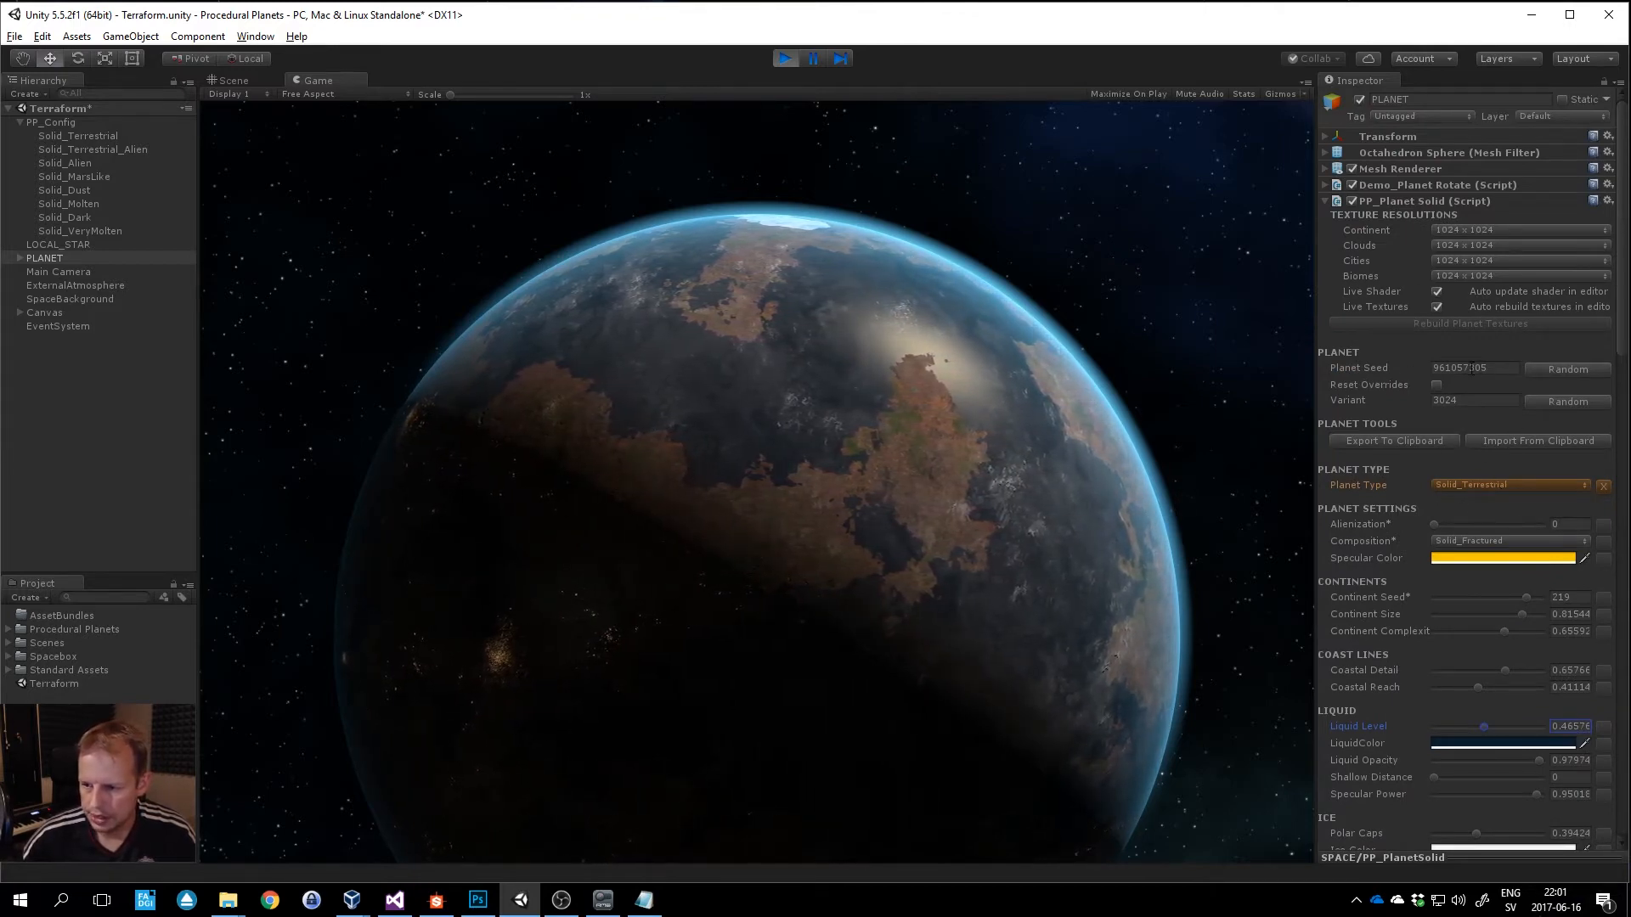
pyautogui.click(1604, 487)
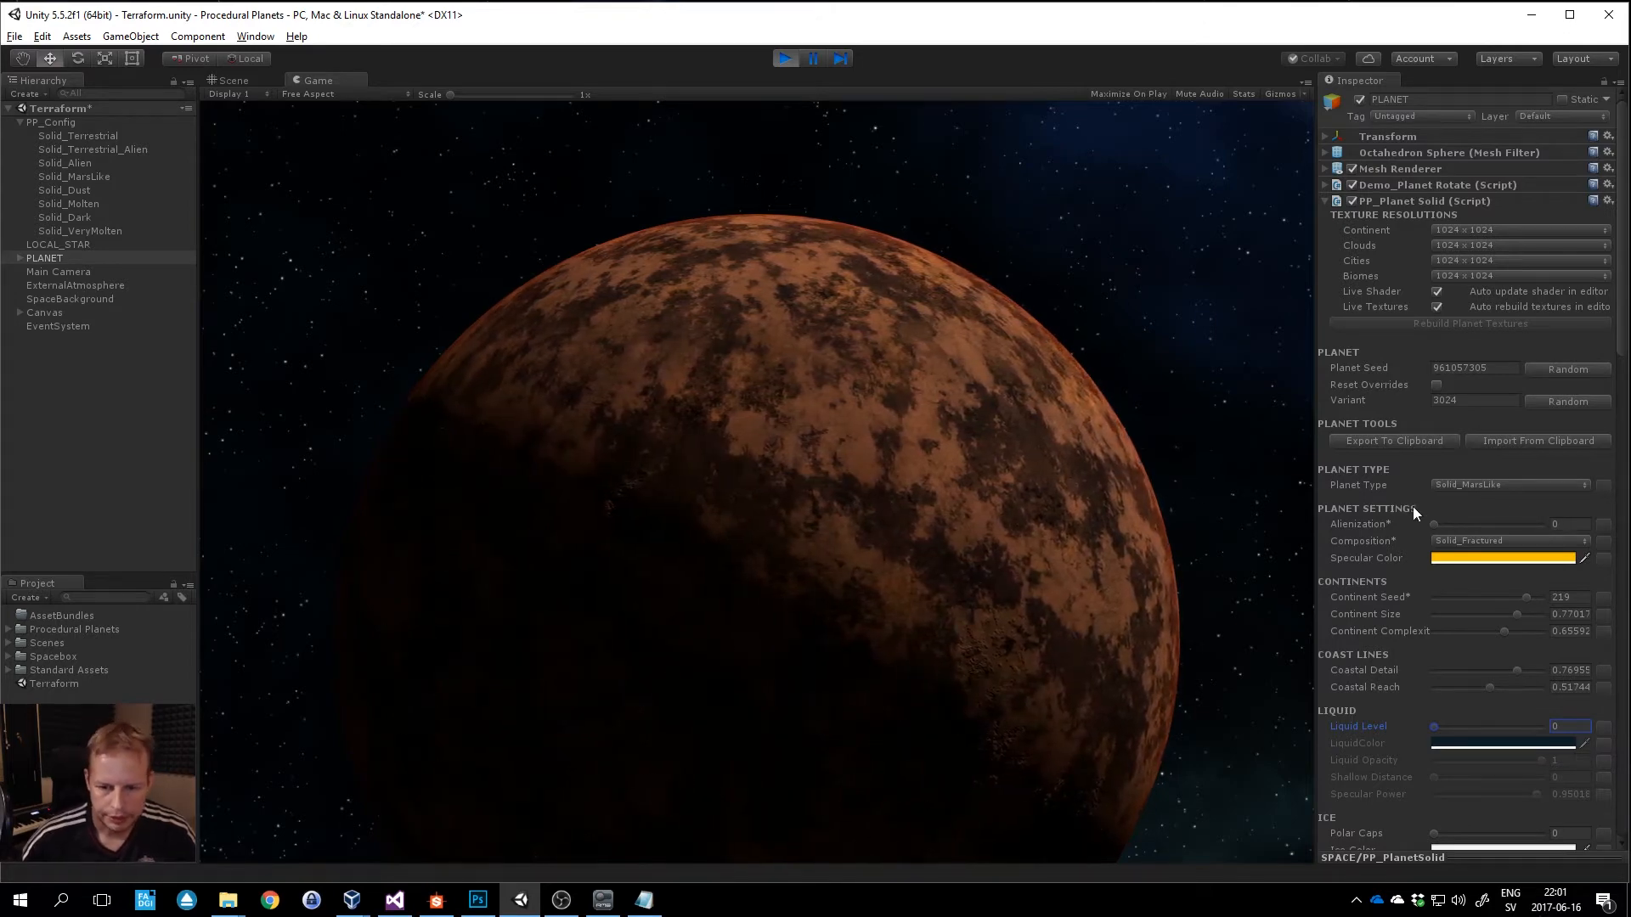
pyautogui.click(1565, 370)
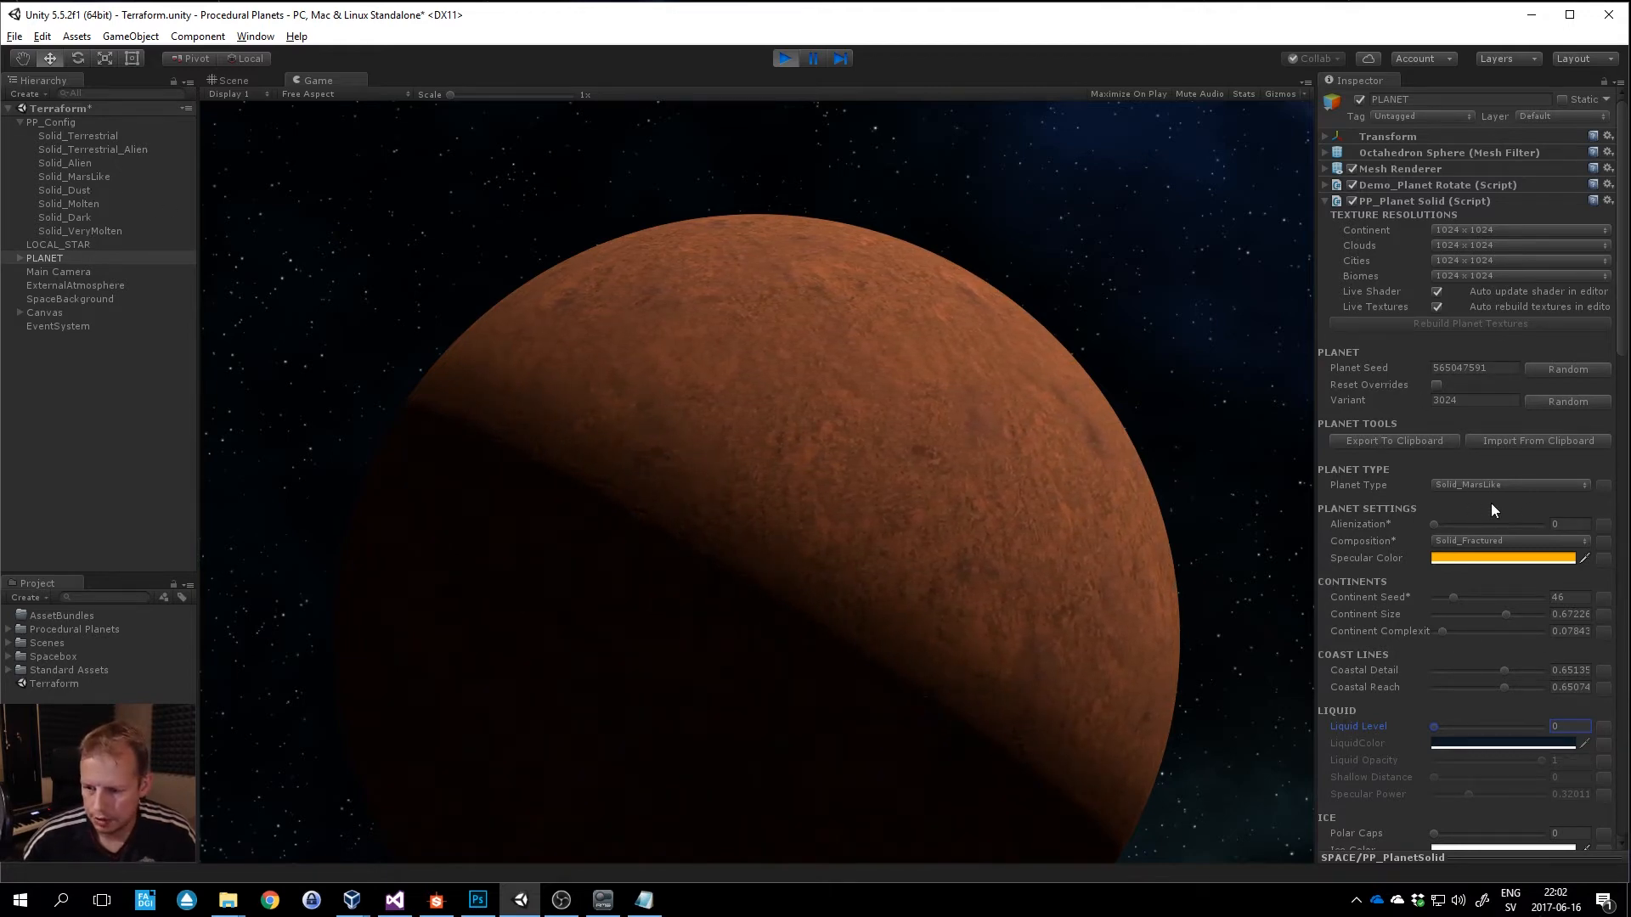
pyautogui.scroll(-5, 1492, 505)
pyautogui.scroll(5, 1566, 459)
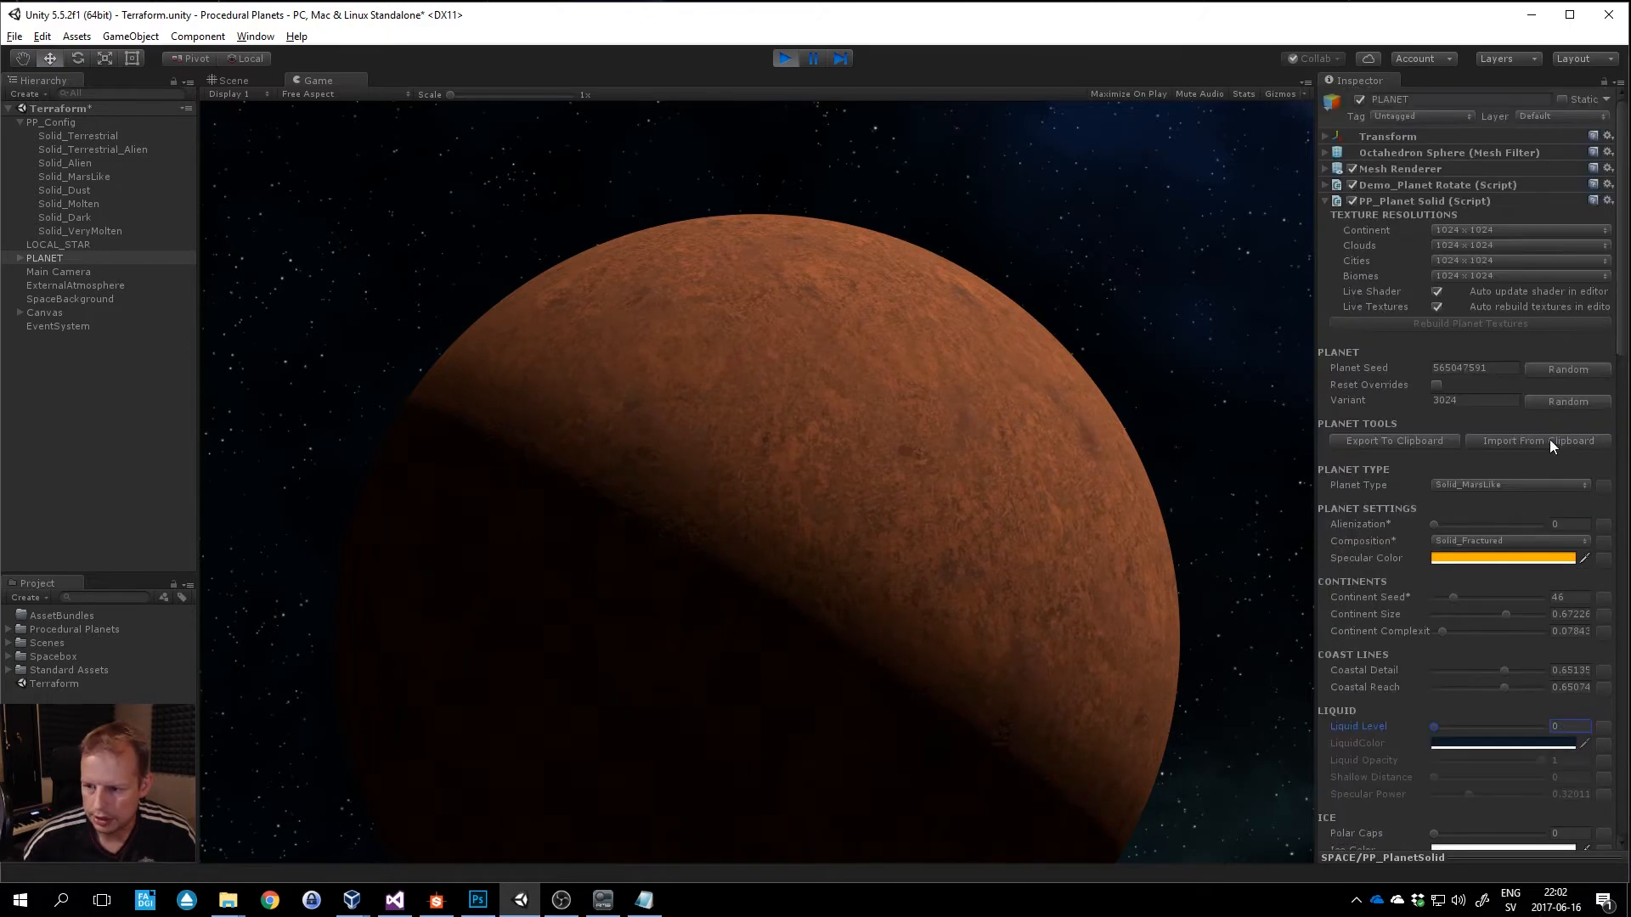
pyautogui.click(1568, 368)
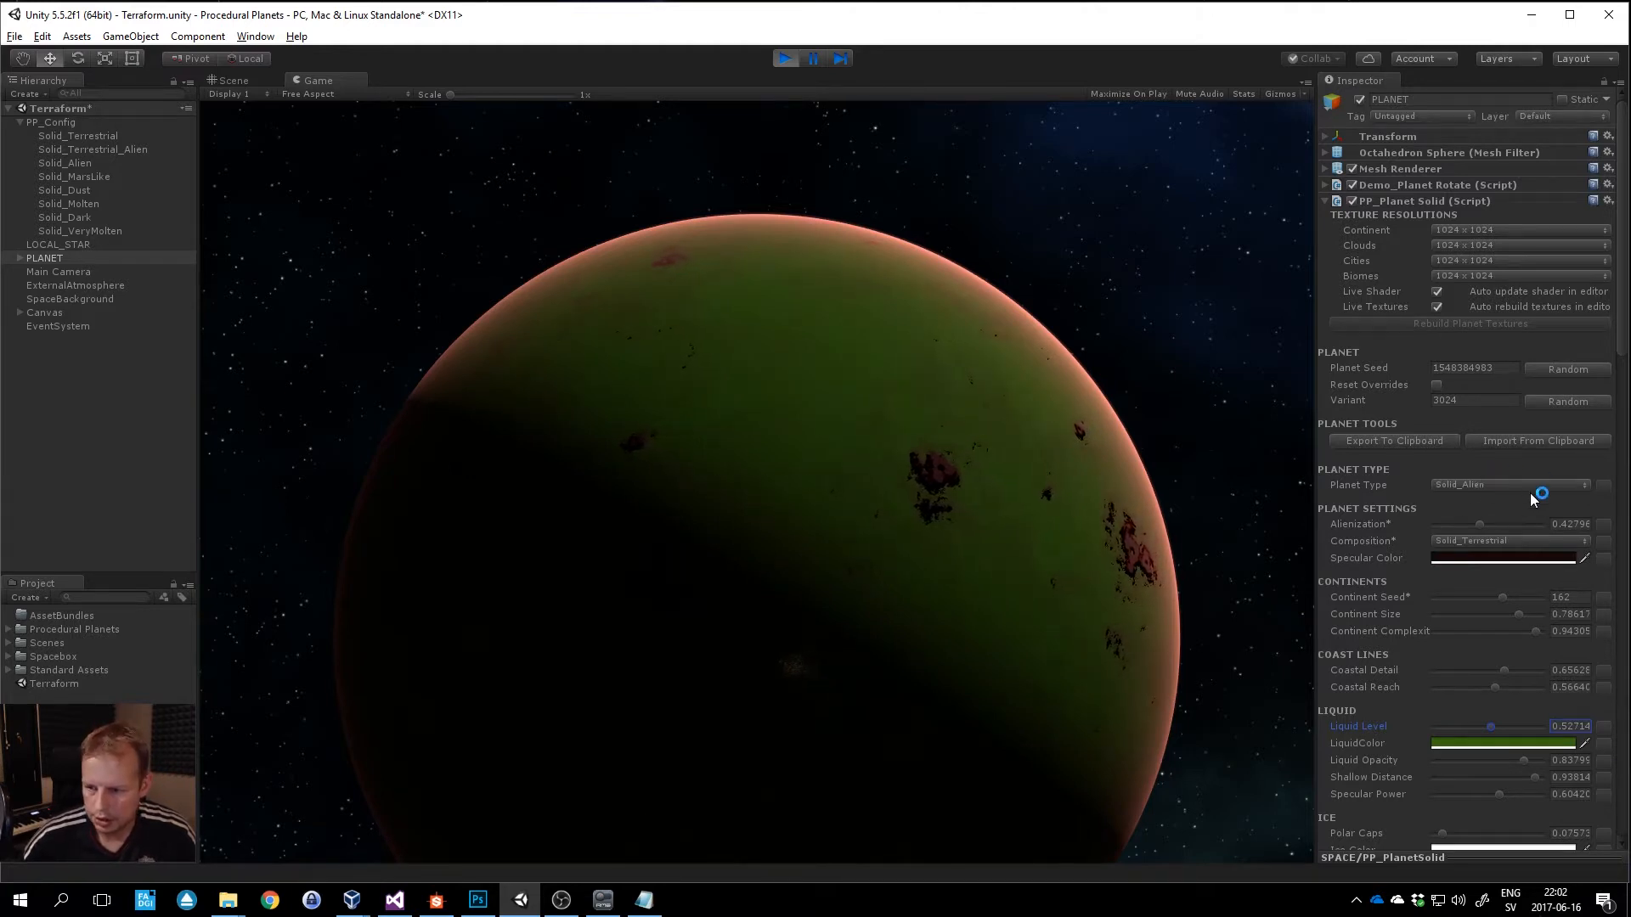
# Override the Planet Type with Solid_Alien and generate five random planet seeds one after another.
pyautogui.click(1582, 486)
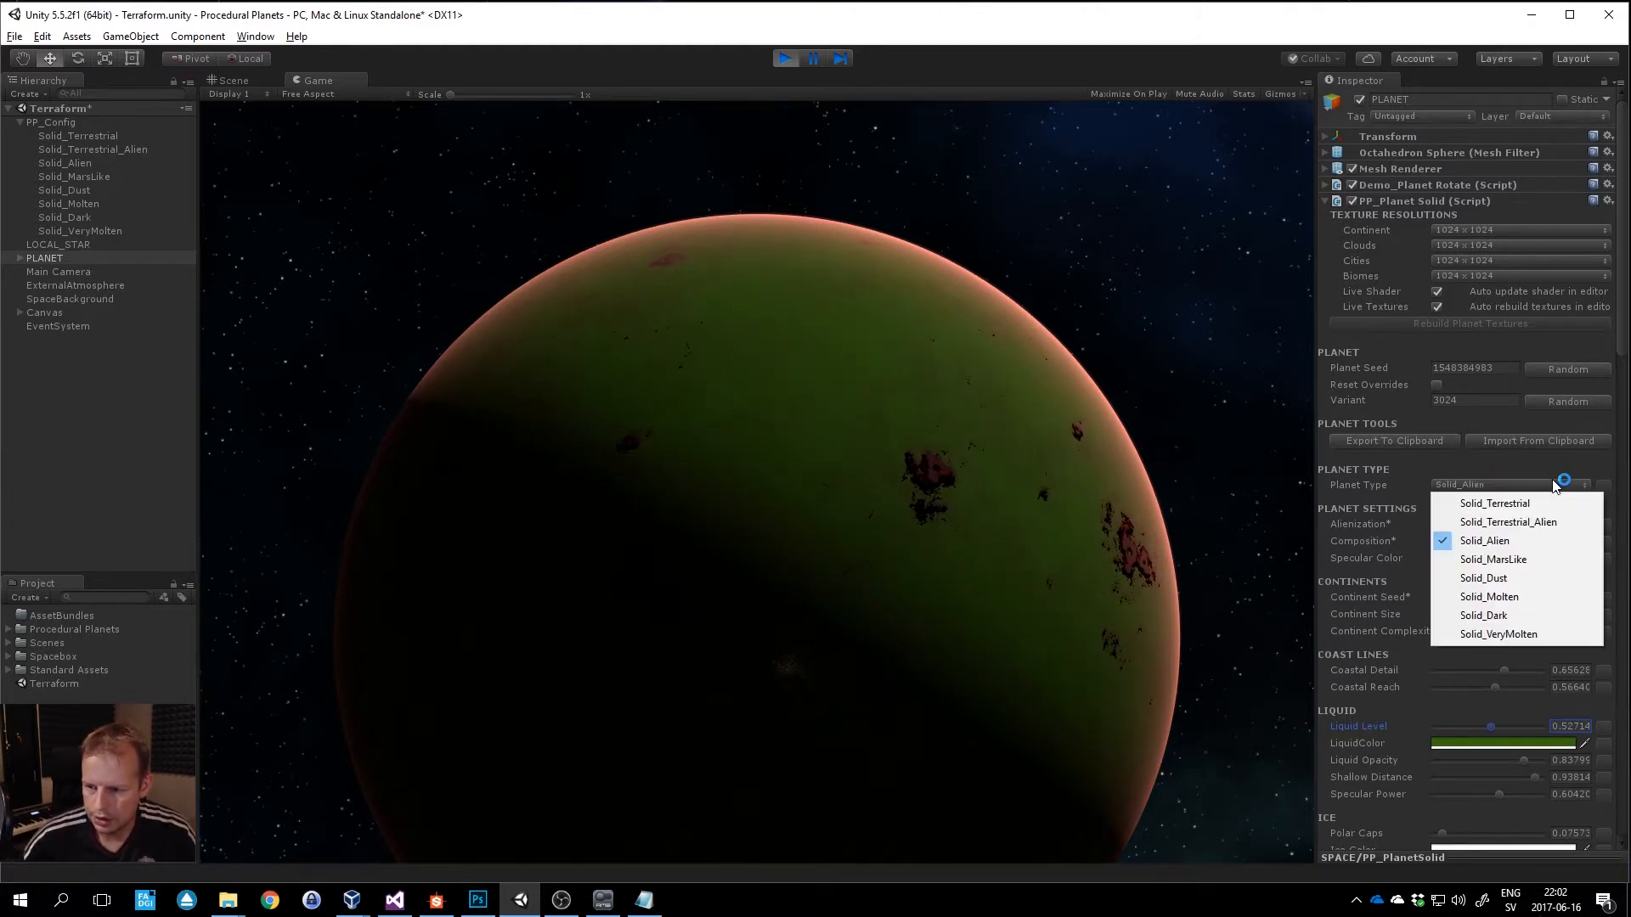
pyautogui.click(1531, 538)
pyautogui.click(1563, 371)
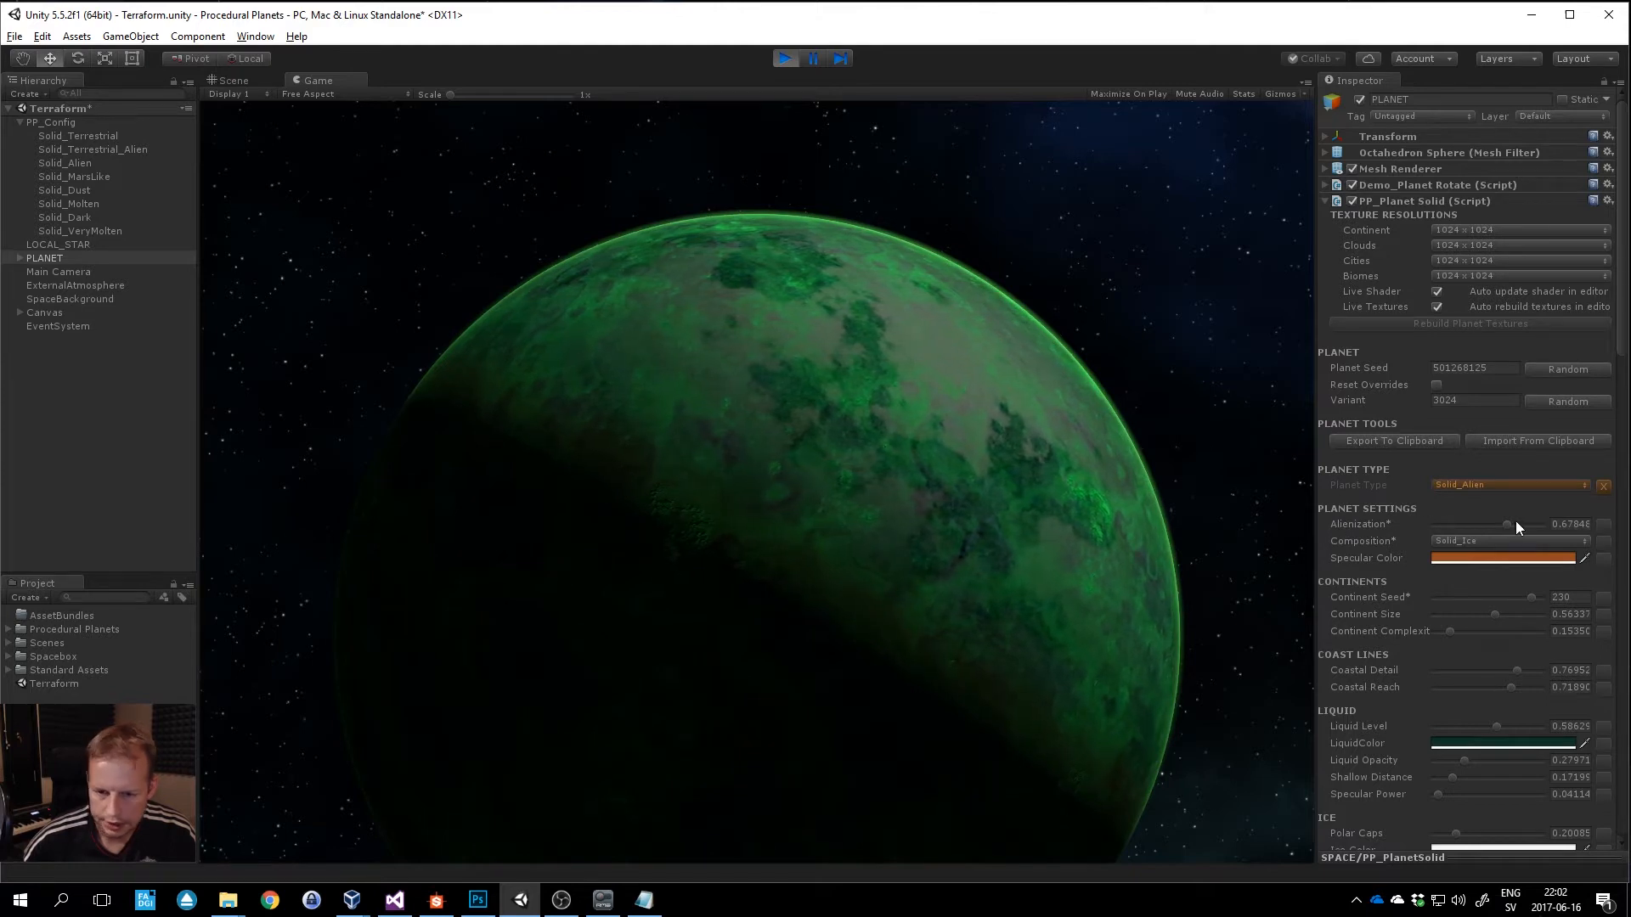
pyautogui.click(1568, 370)
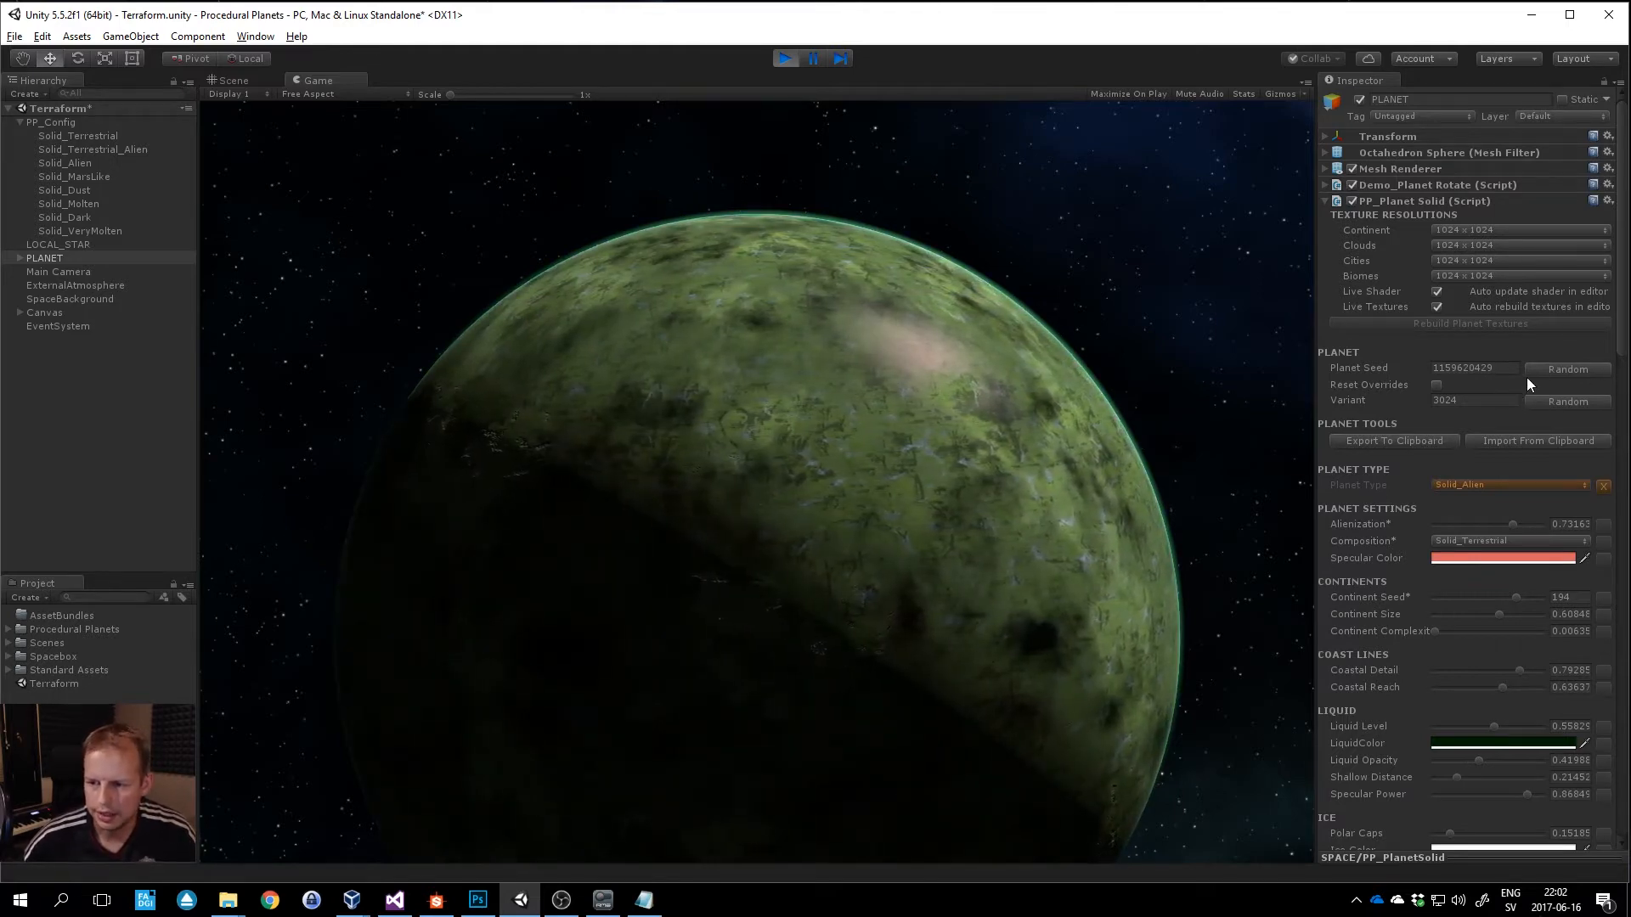
pyautogui.click(1569, 370)
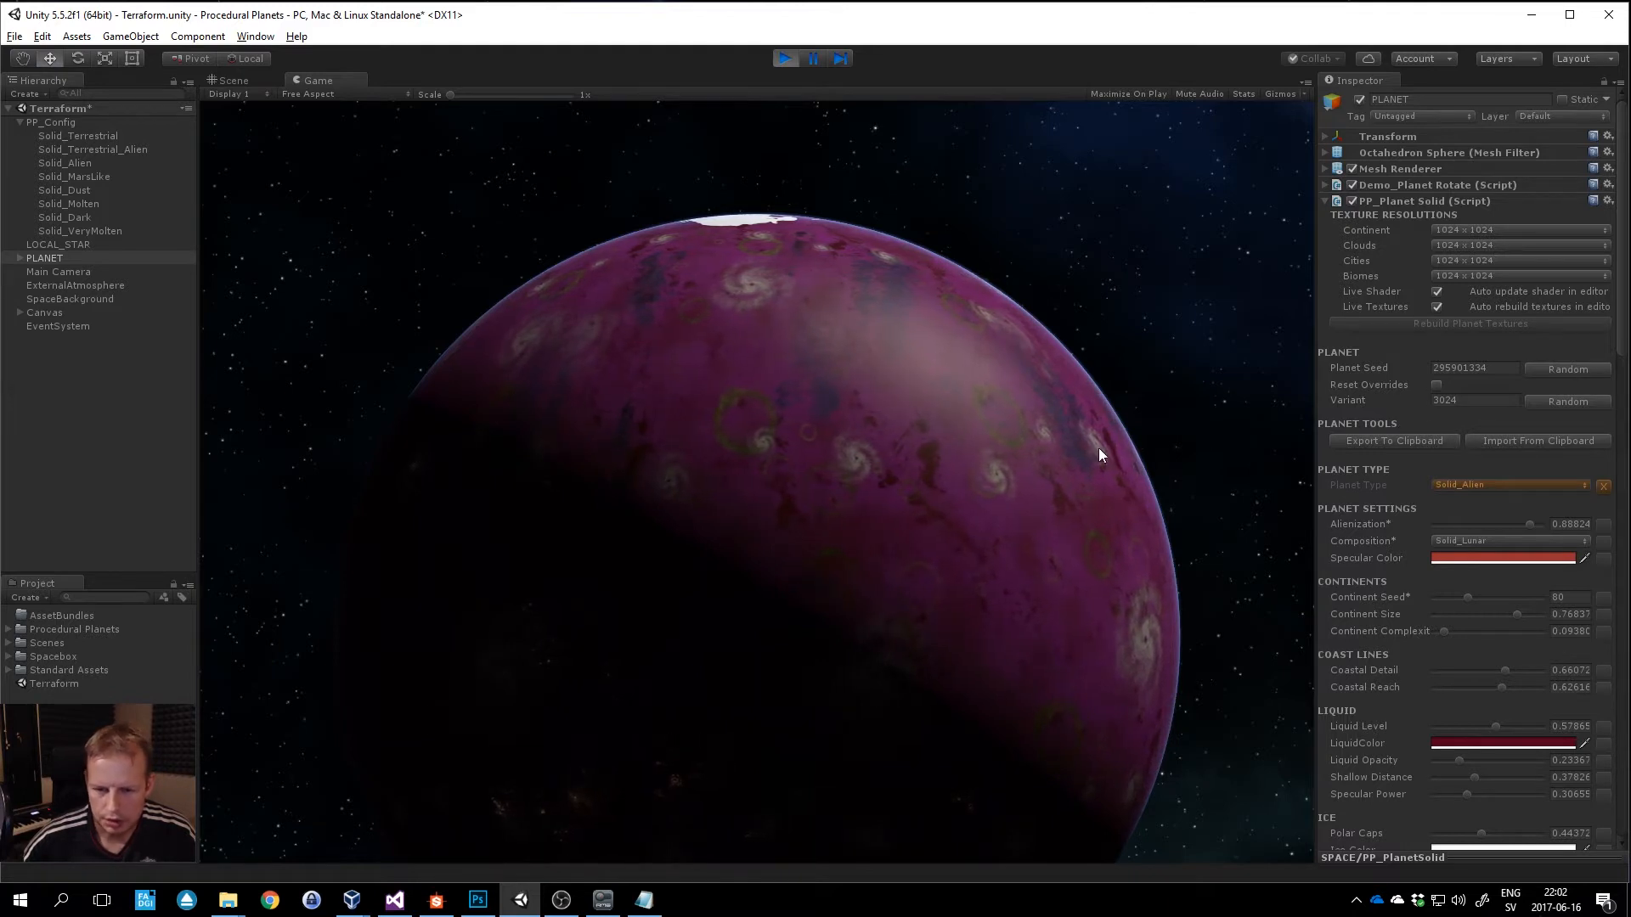
pyautogui.click(1570, 368)
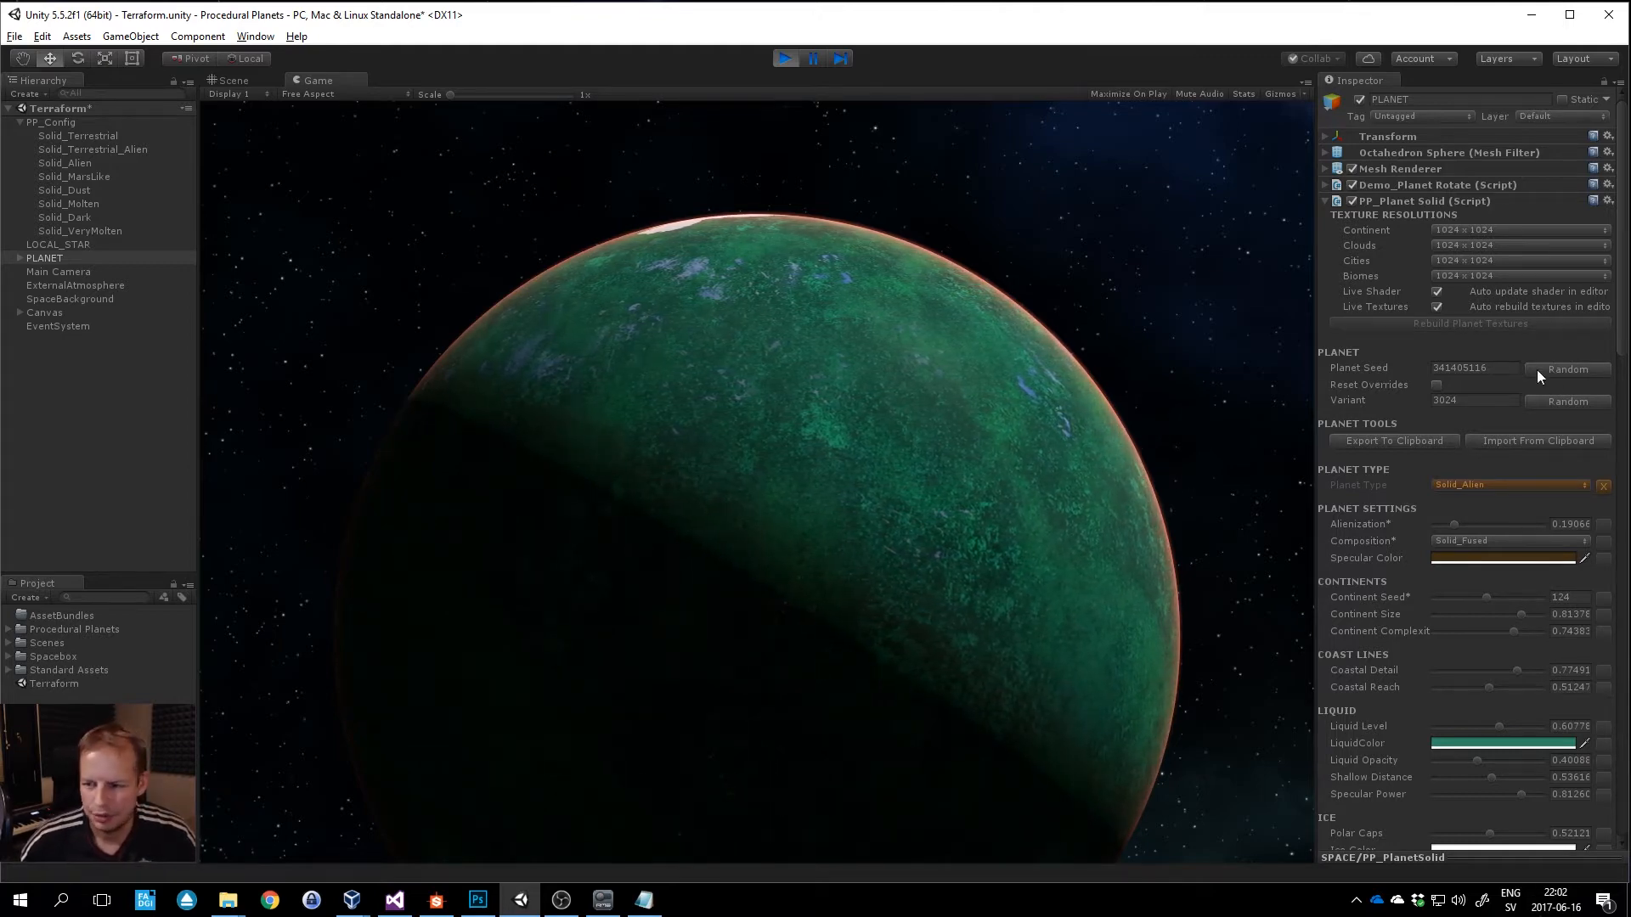
pyautogui.click(1577, 370)
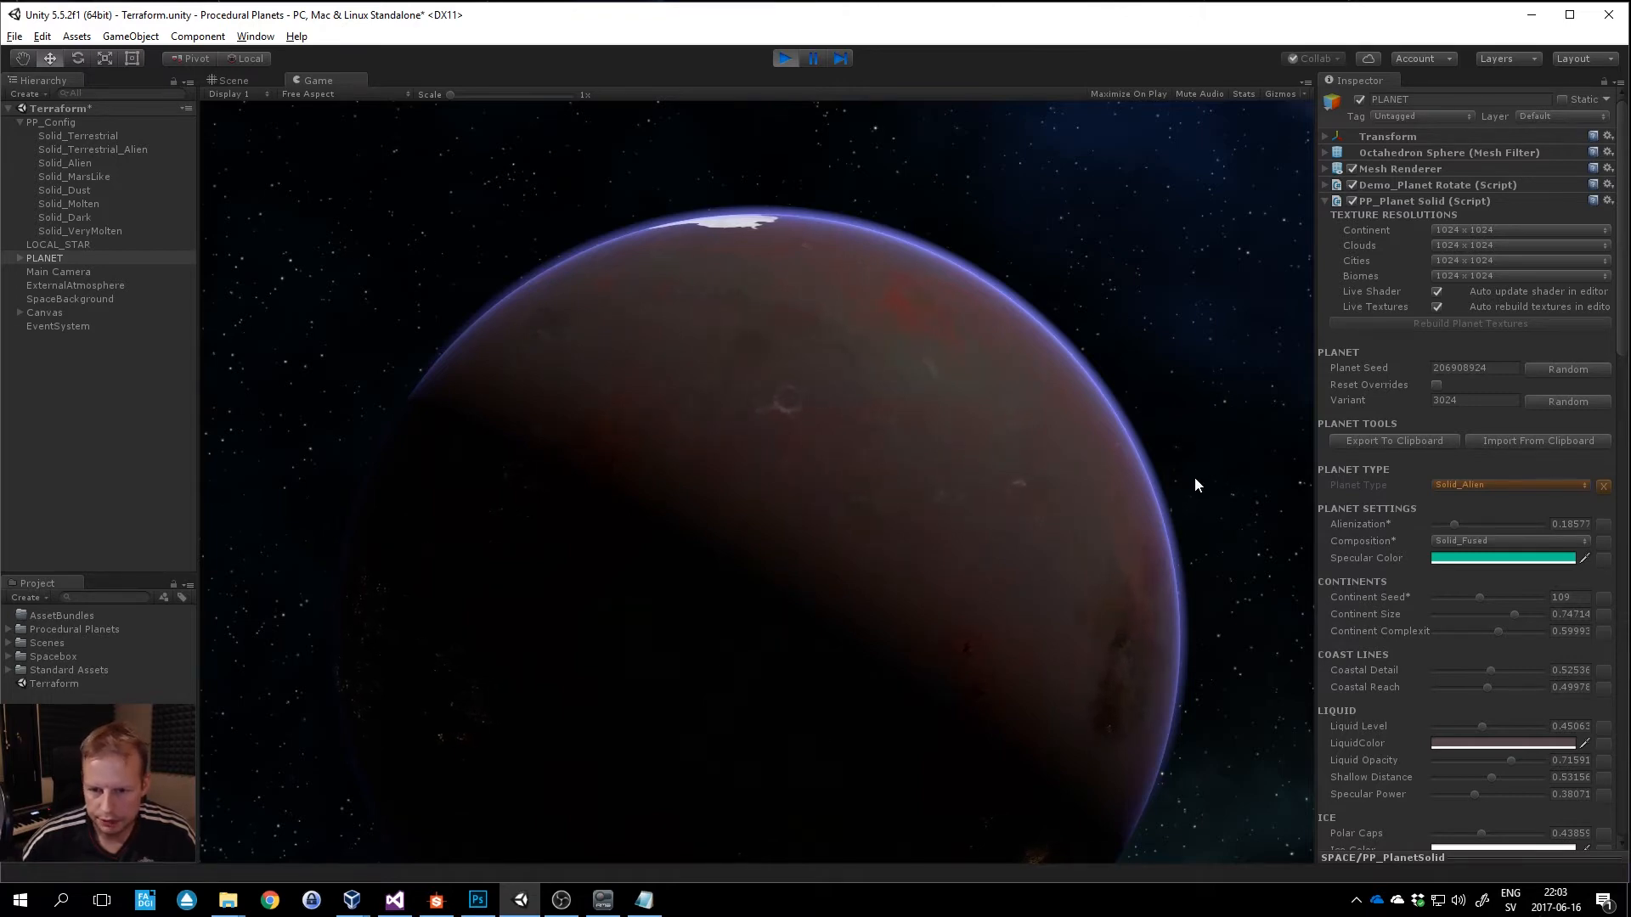
# Try atmosphere overrides of External Size 0.209, External Density 0.126 and Internal Density 0.748, and clear them.
pyautogui.scroll(-10, 1621, 333)
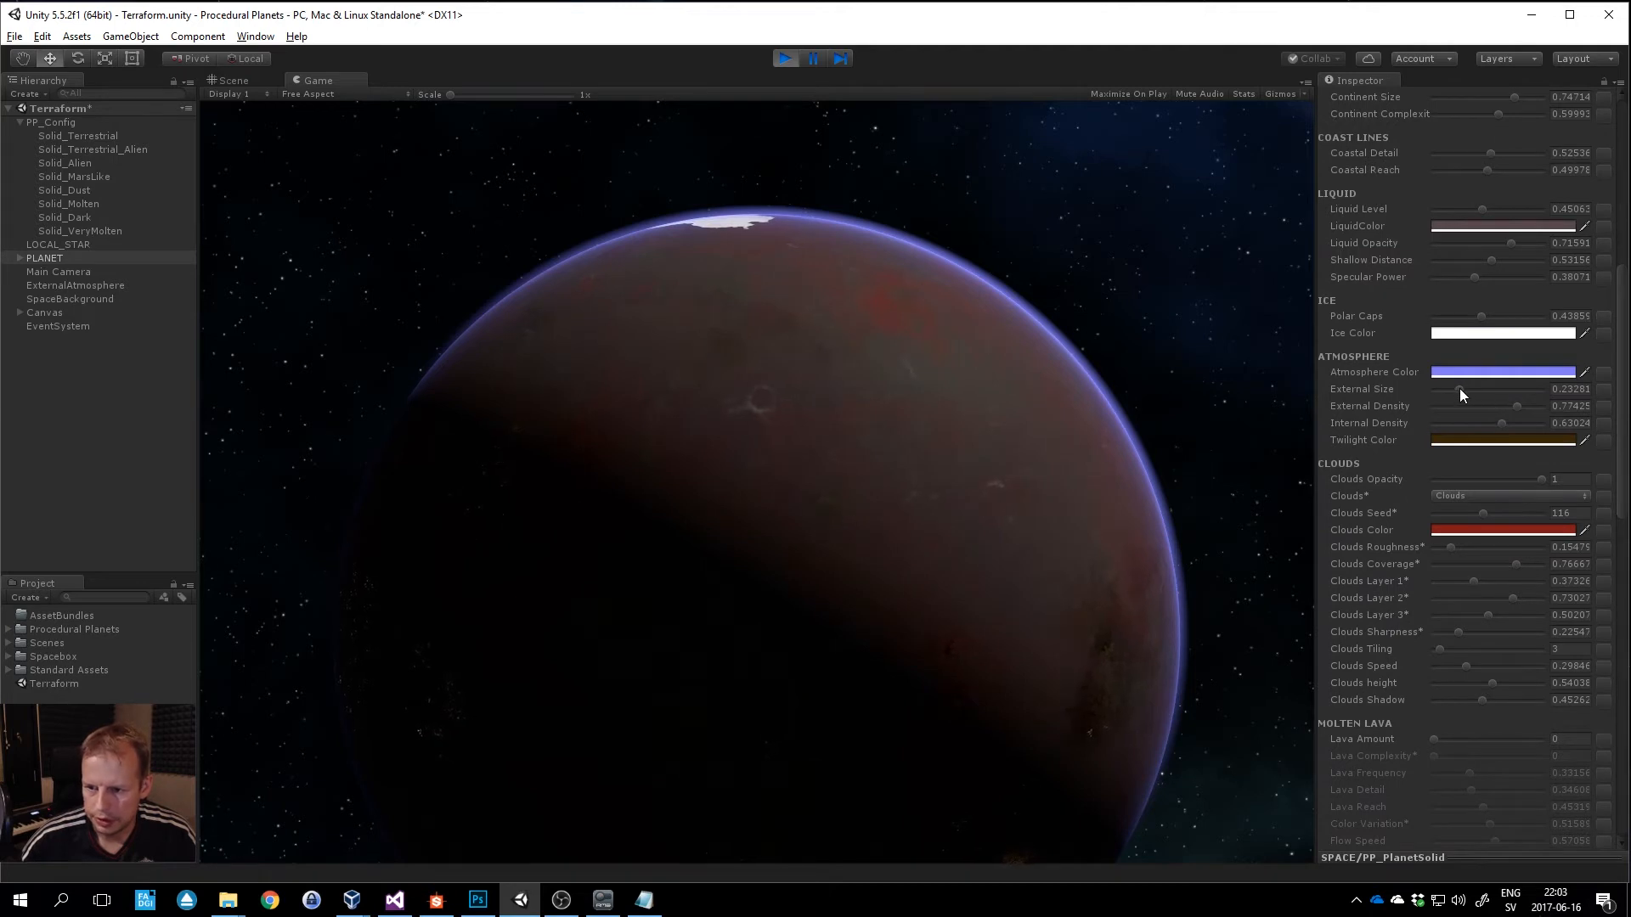
pyautogui.moveTo(1460, 389); pyautogui.dragTo(1515, 425)
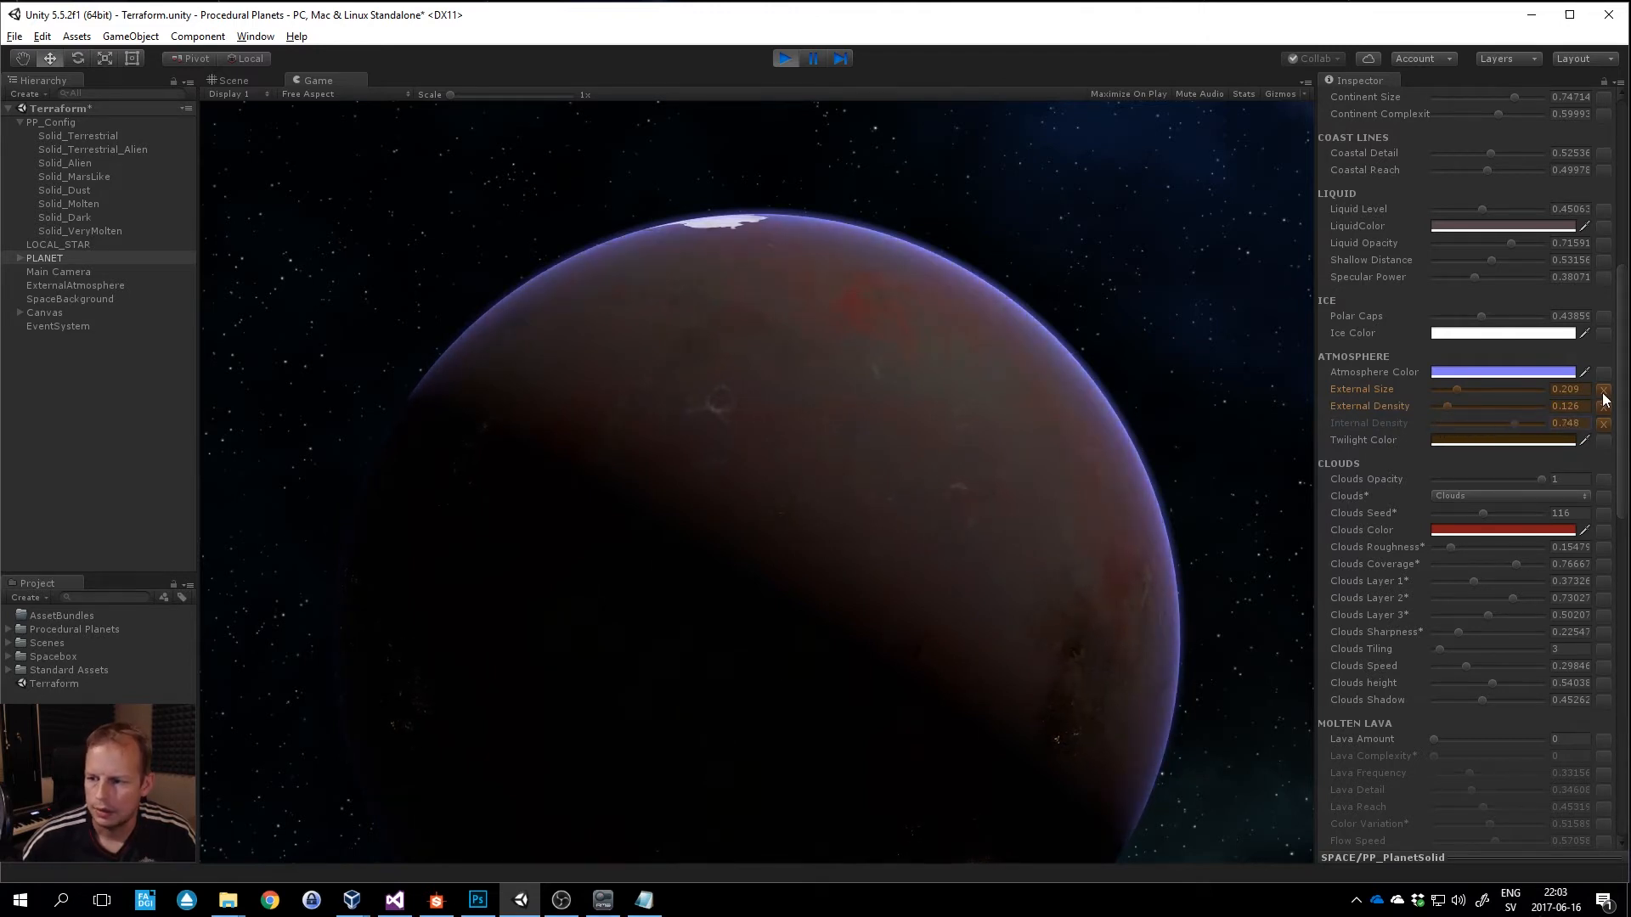
pyautogui.click(1604, 408)
pyautogui.scroll(10, 1614, 288)
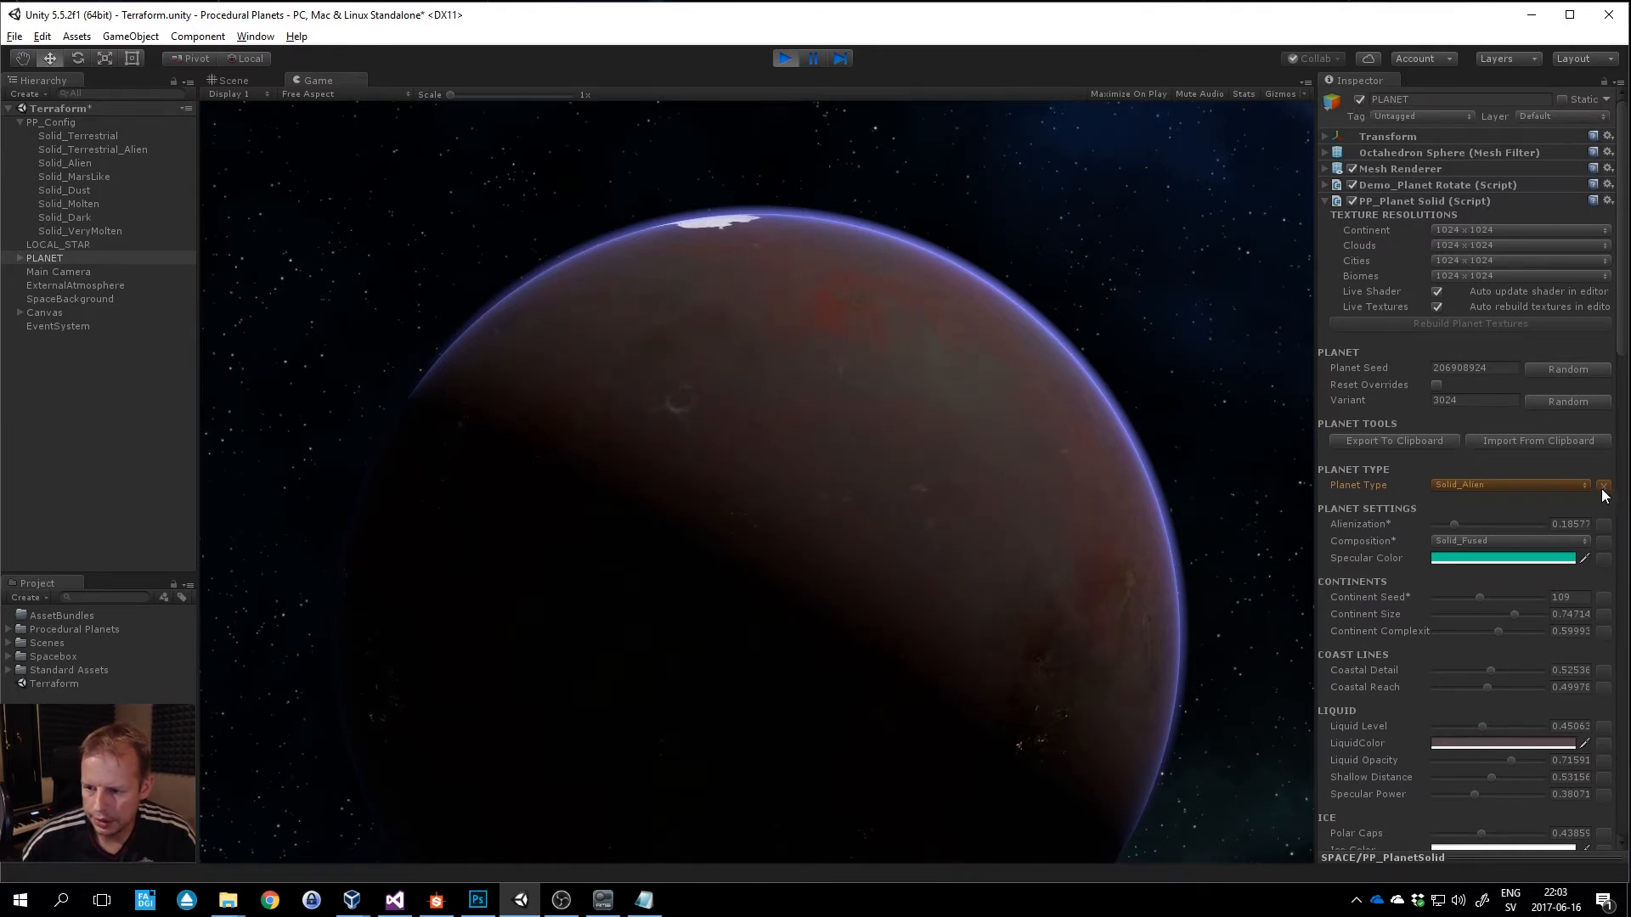
# Remove the Solid_Alien type override from the planet and generate another random planet seed.
pyautogui.click(1603, 488)
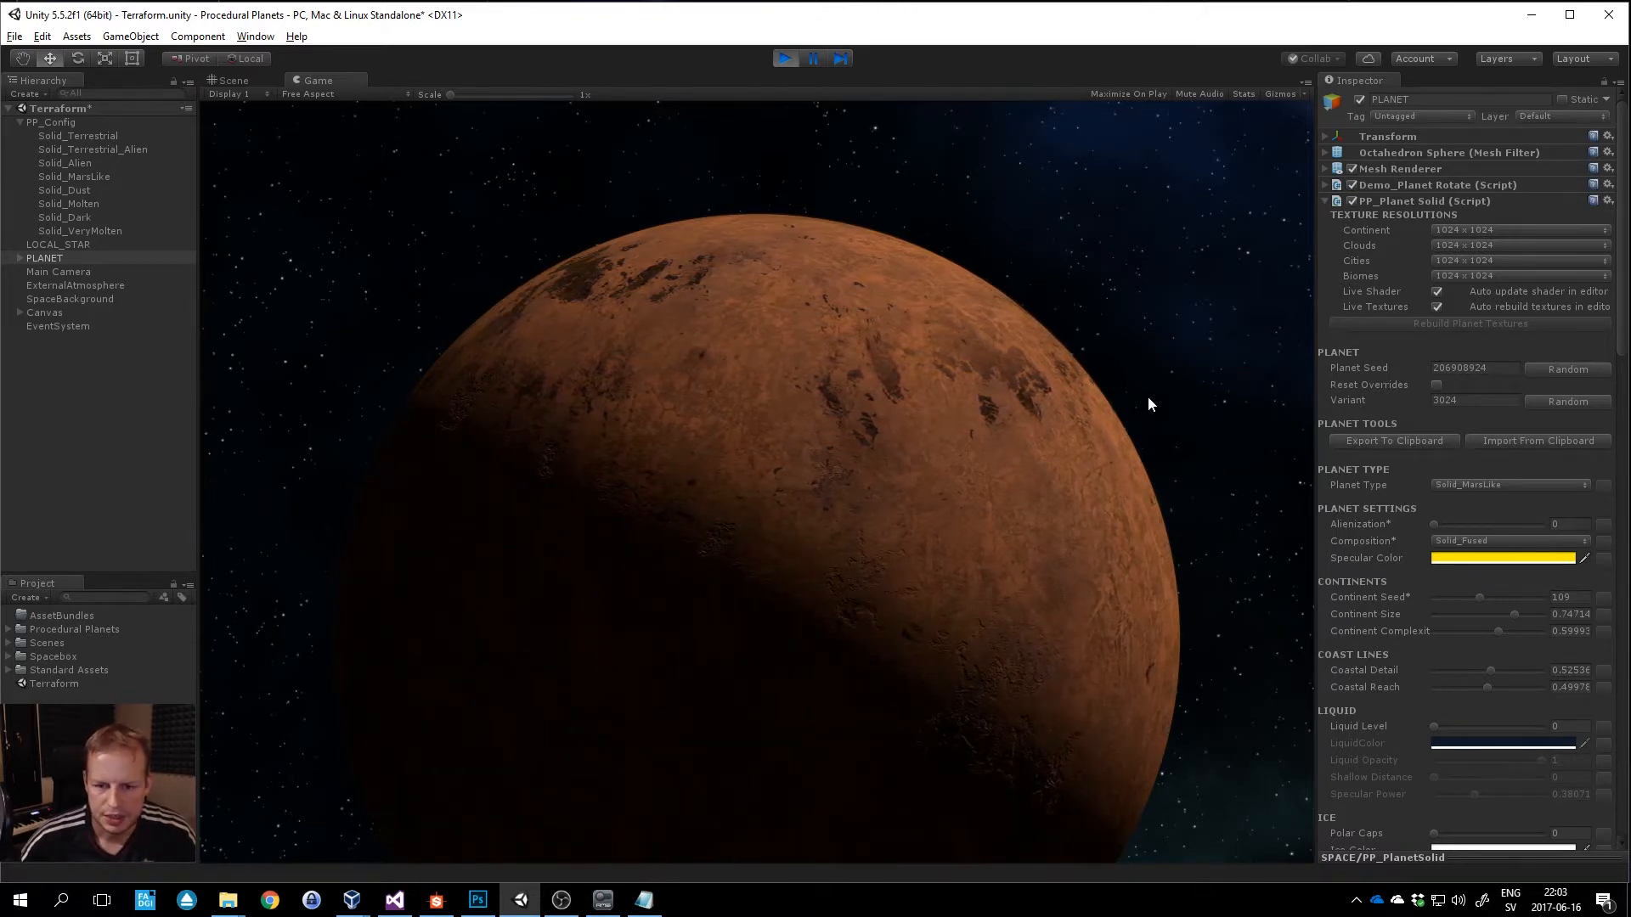
pyautogui.click(1573, 367)
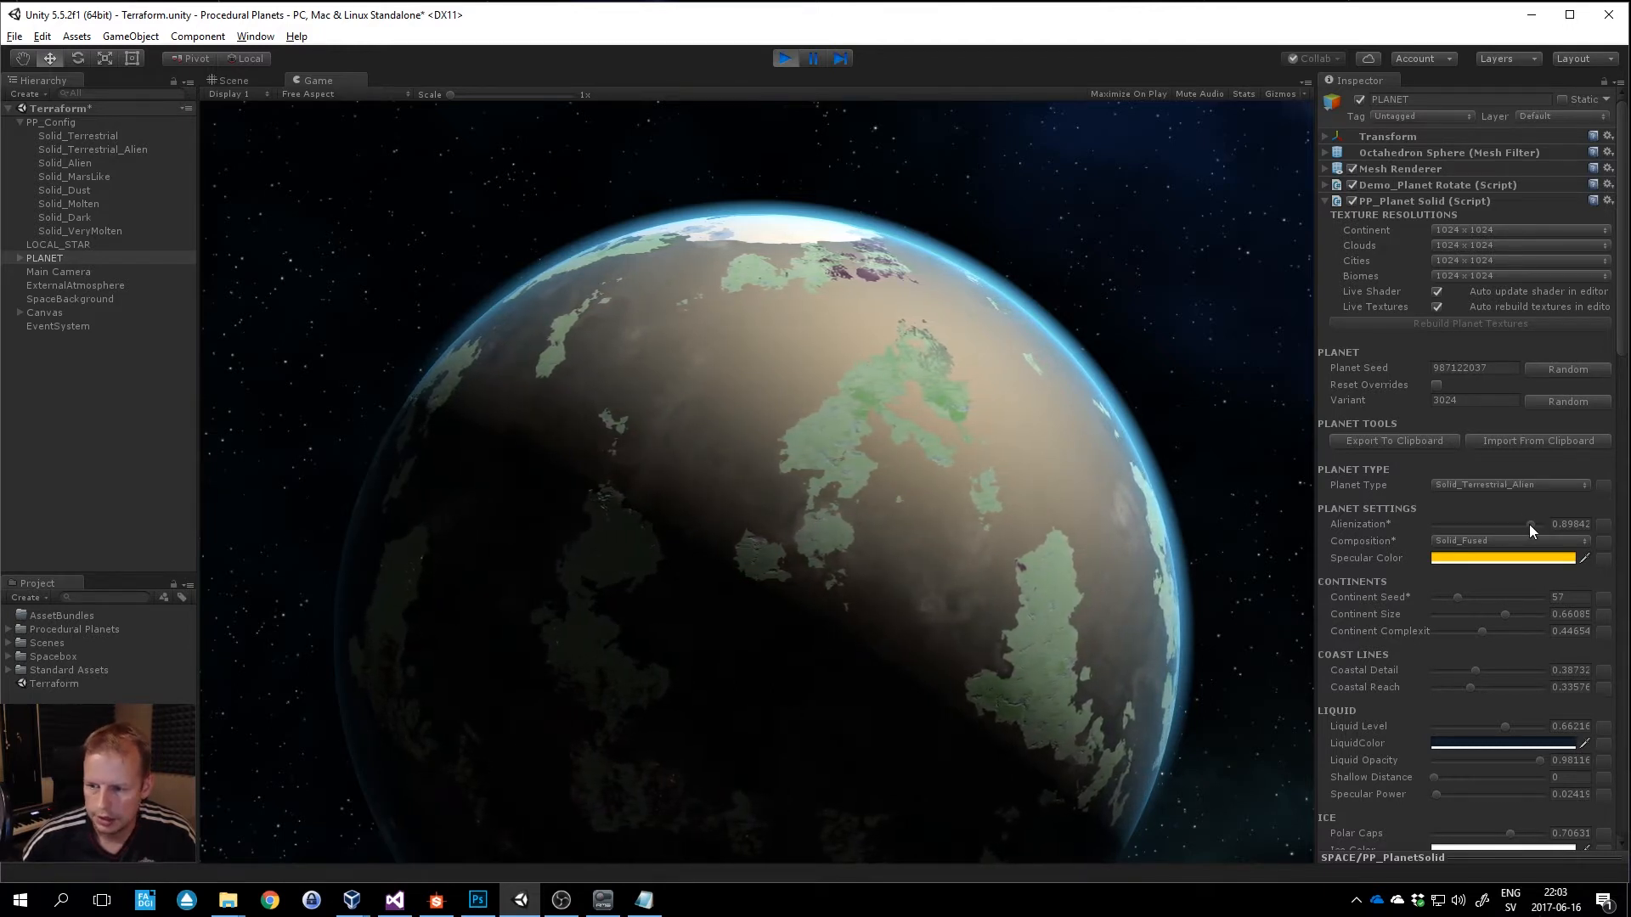
# Try an Alienization override of 0 on the Solid_Terrestrial_Alien planet, and clear the override.
pyautogui.moveTo(1530, 523); pyautogui.dragTo(1407, 529)
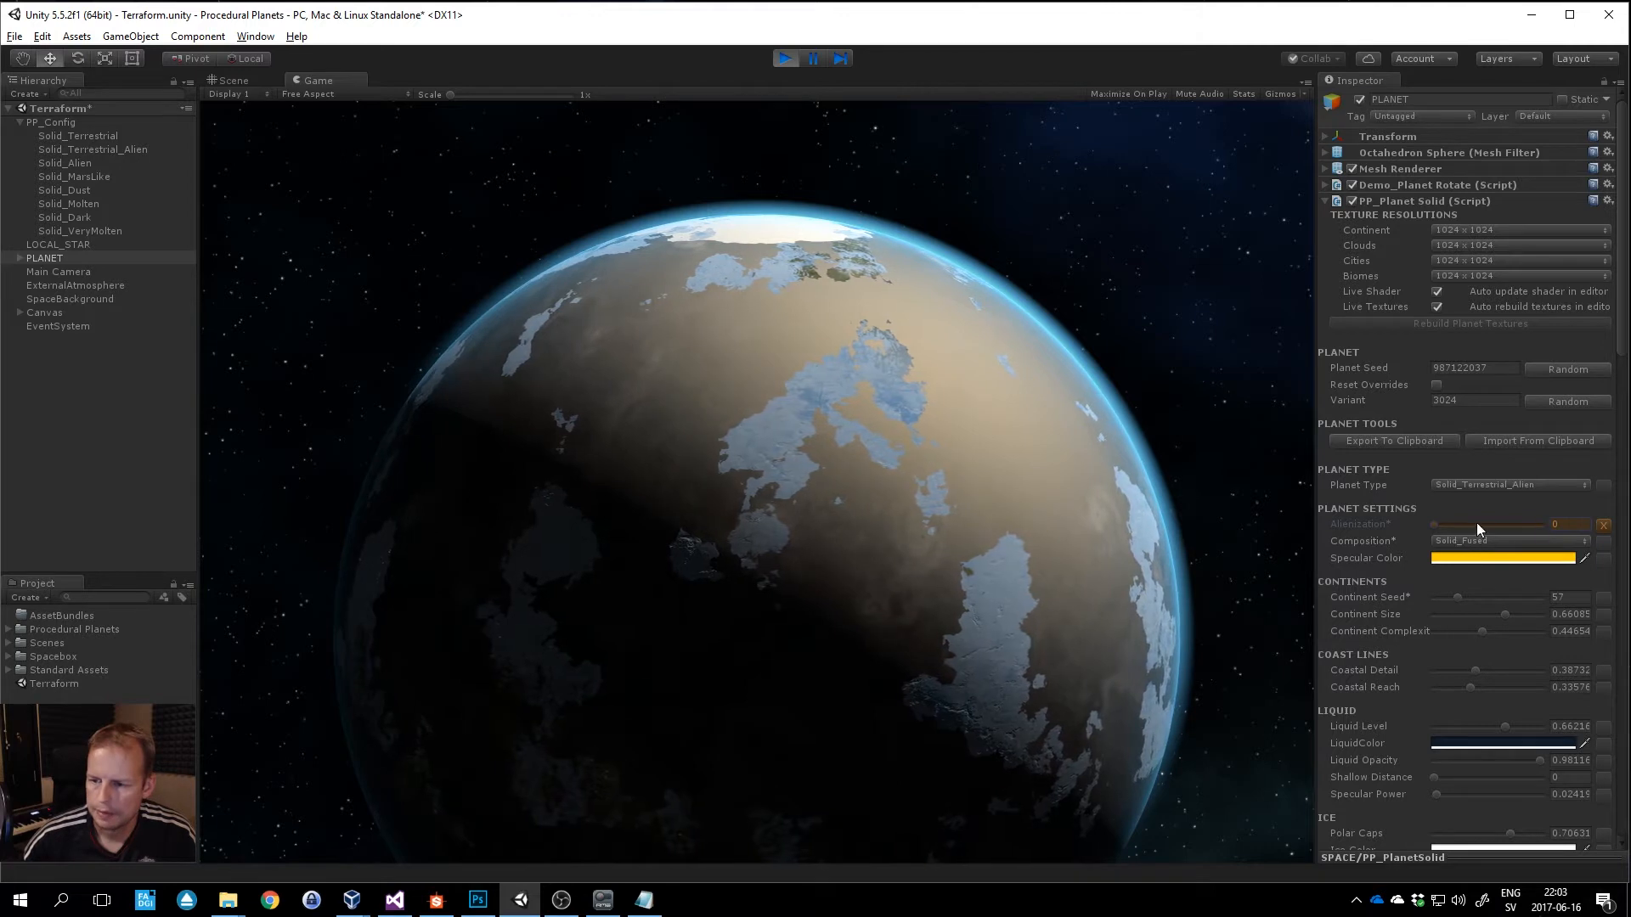
pyautogui.moveTo(1477, 523); pyautogui.dragTo(1531, 524)
# Generate a new random planet seed and two random variants of the resulting planet.
pyautogui.click(1567, 370)
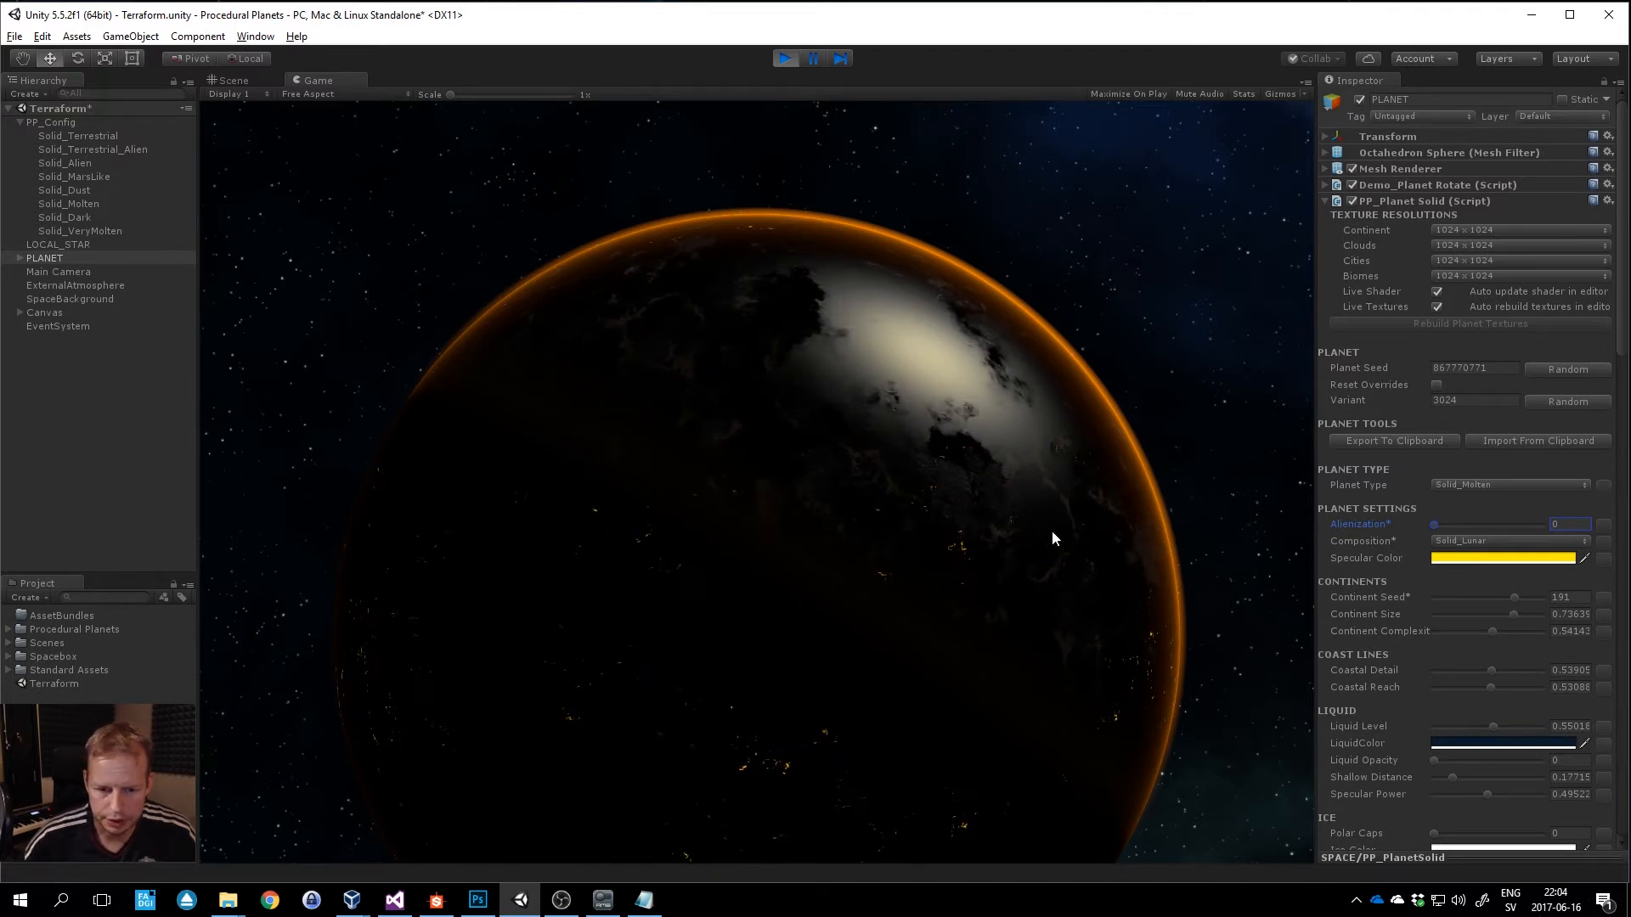
pyautogui.click(1568, 402)
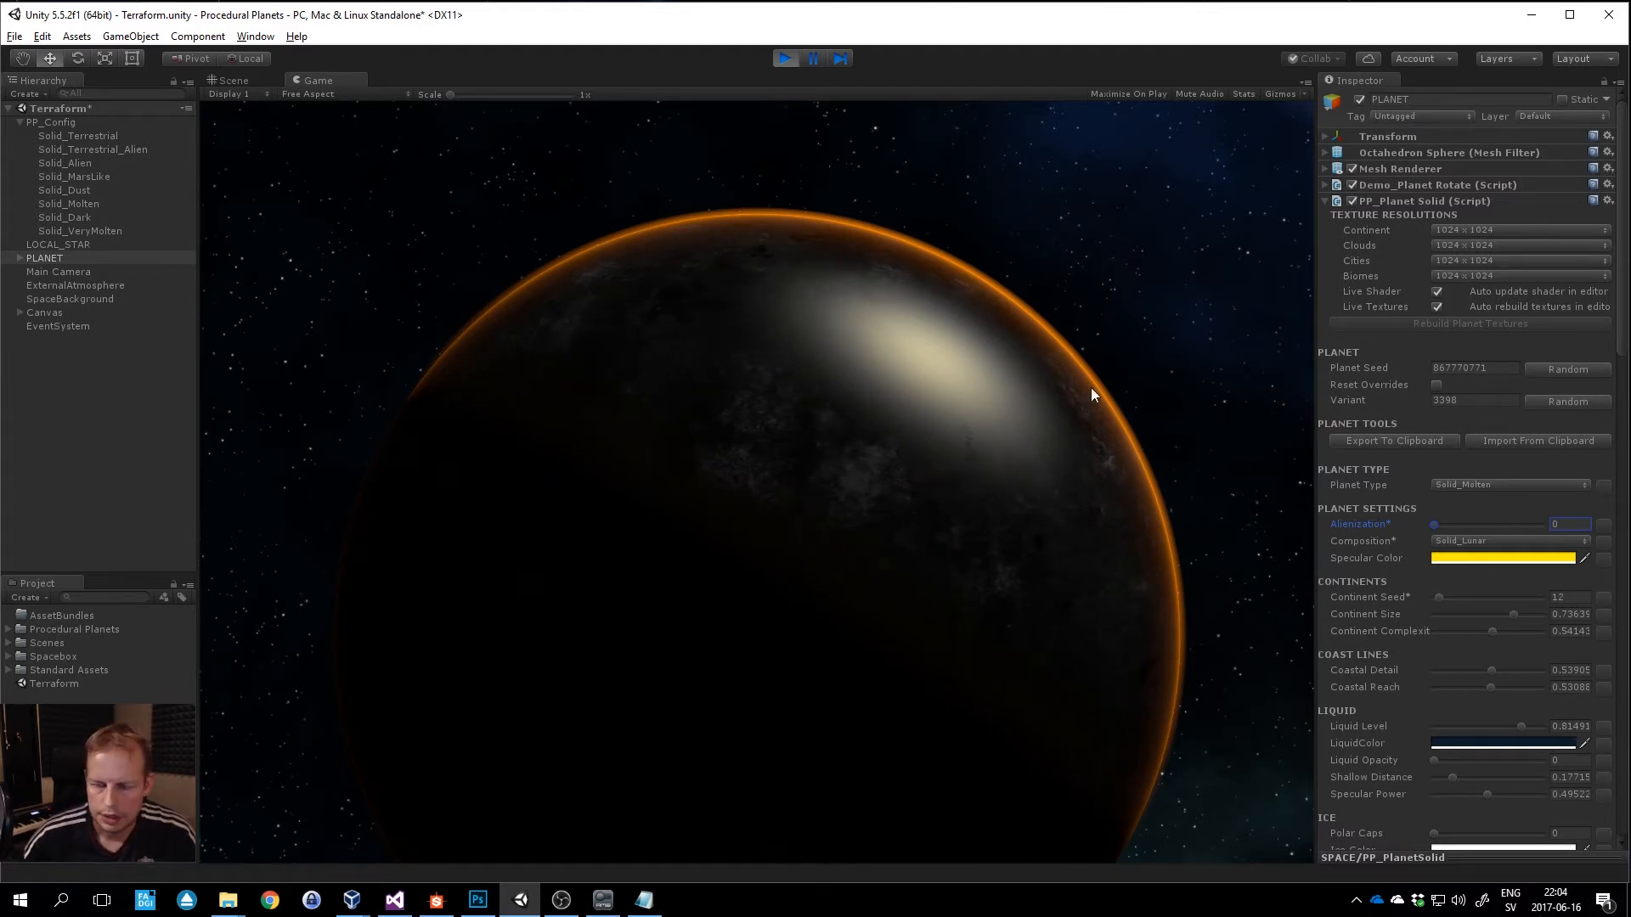
pyautogui.click(1568, 401)
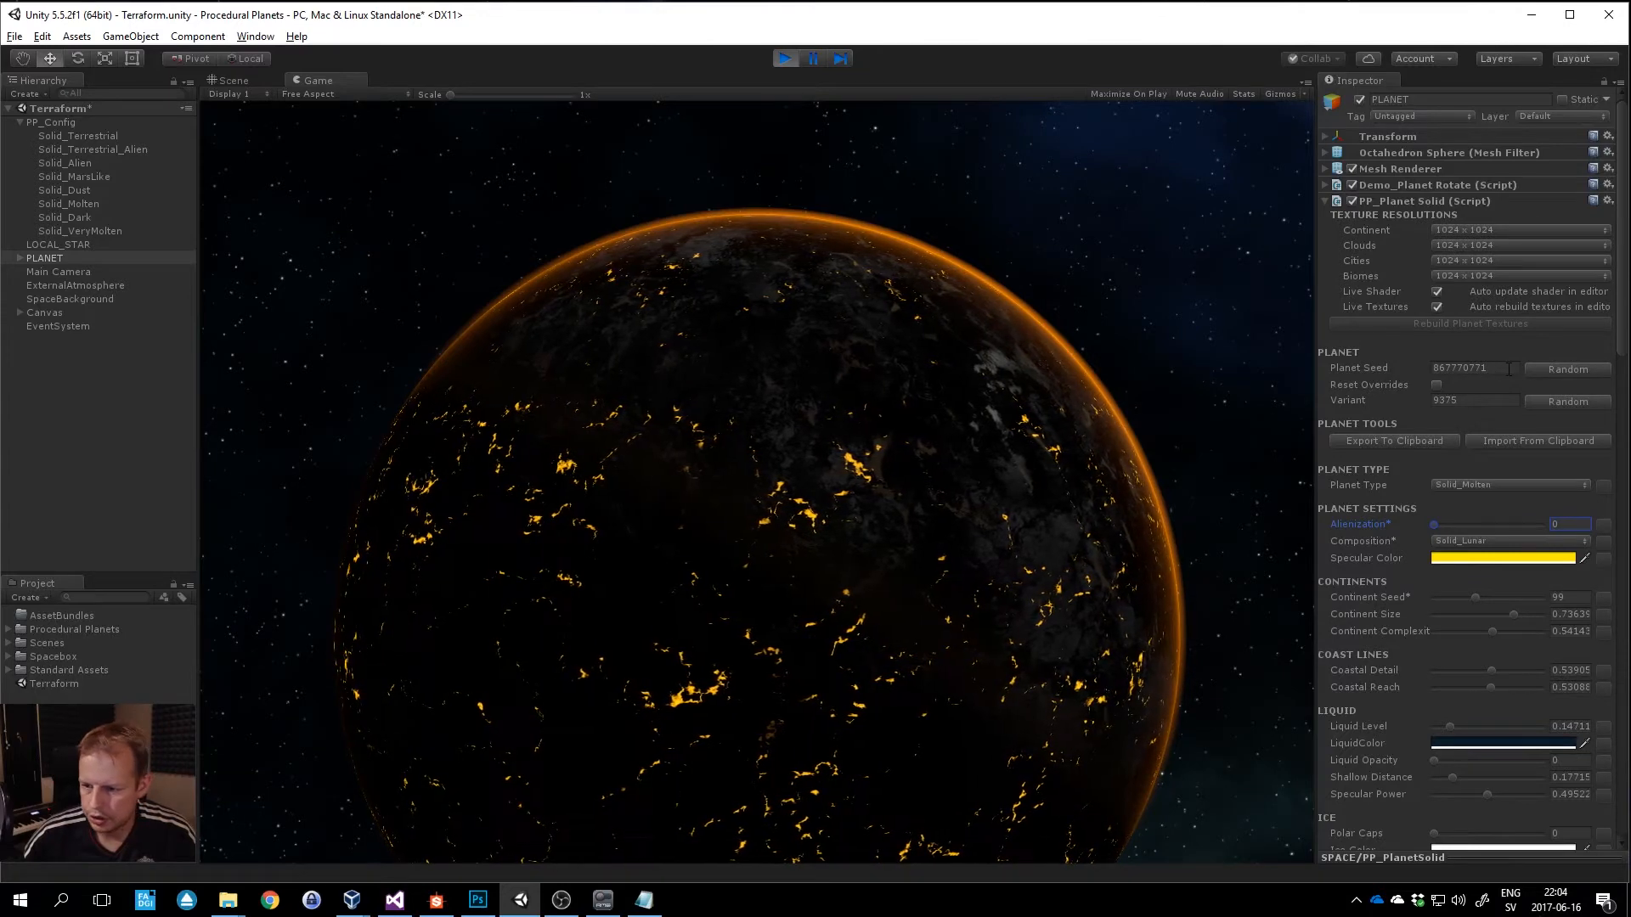
# Examine the molten planet's property settings and its Planet Seed and Variant values.
pyautogui.scroll(-5, 1455, 340)
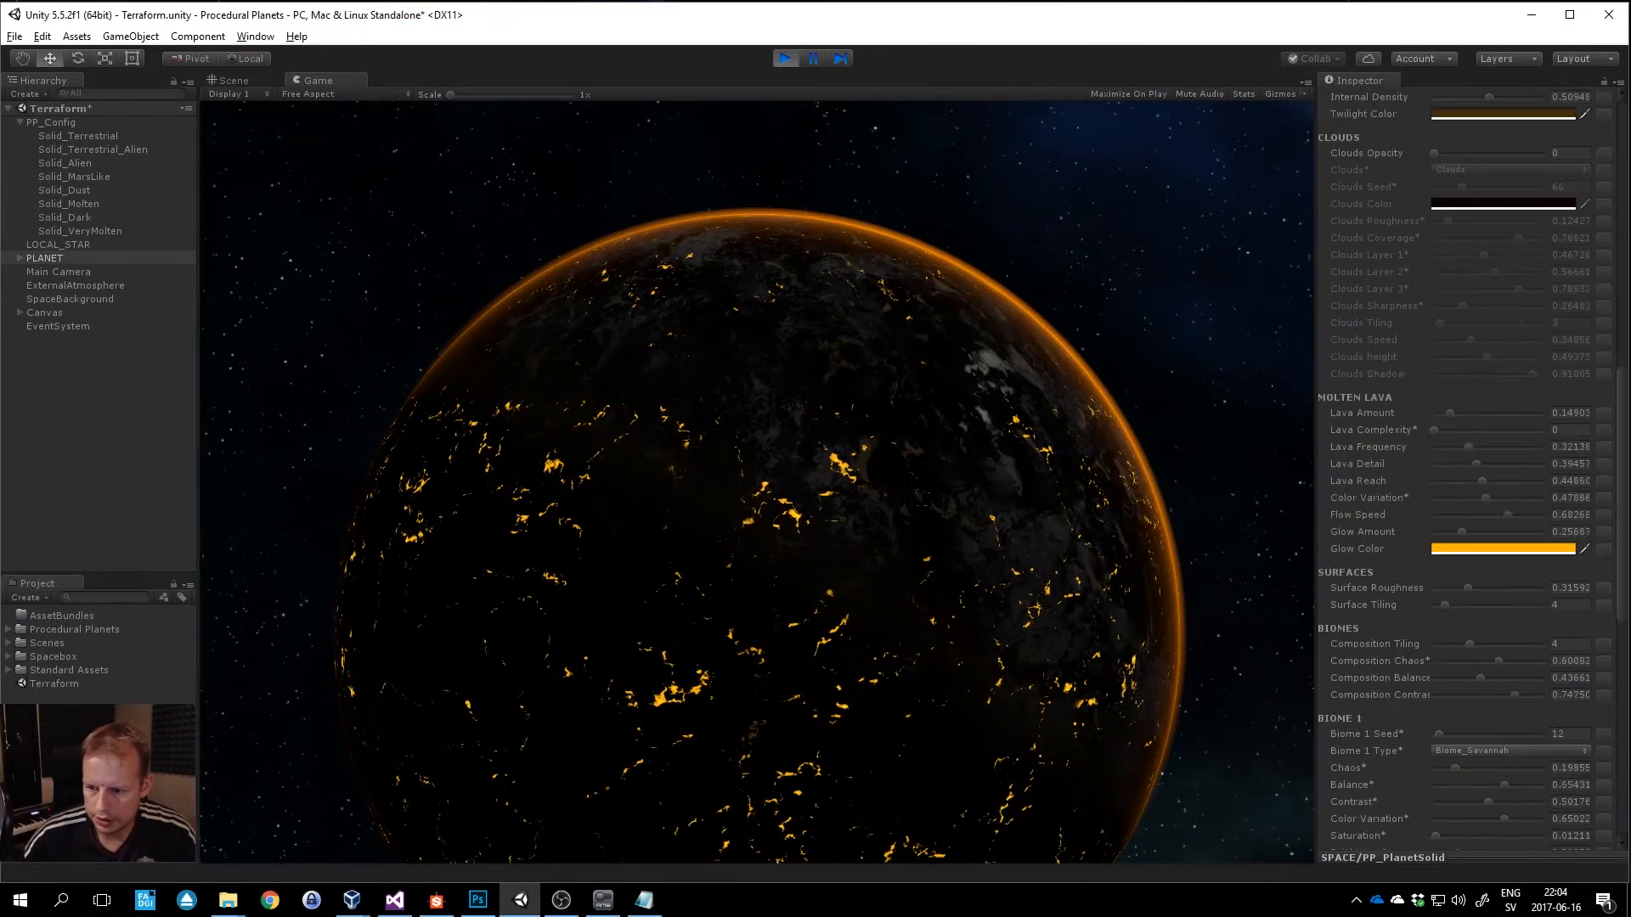
pyautogui.scroll(5, 1455, 340)
pyautogui.click(1463, 368)
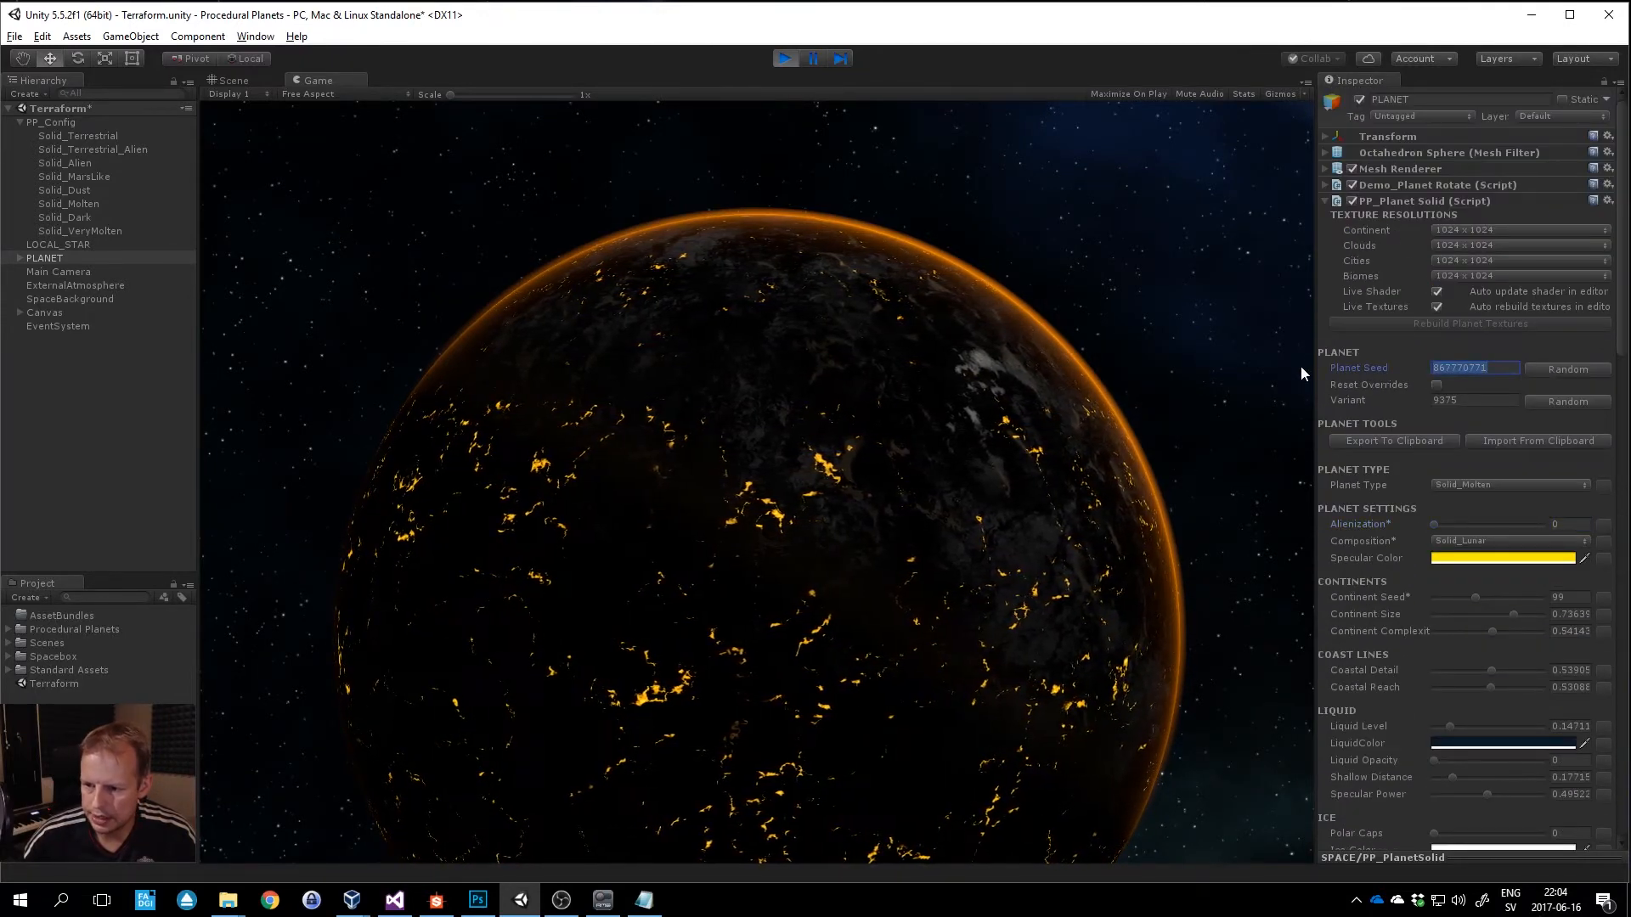
pyautogui.click(1494, 401)
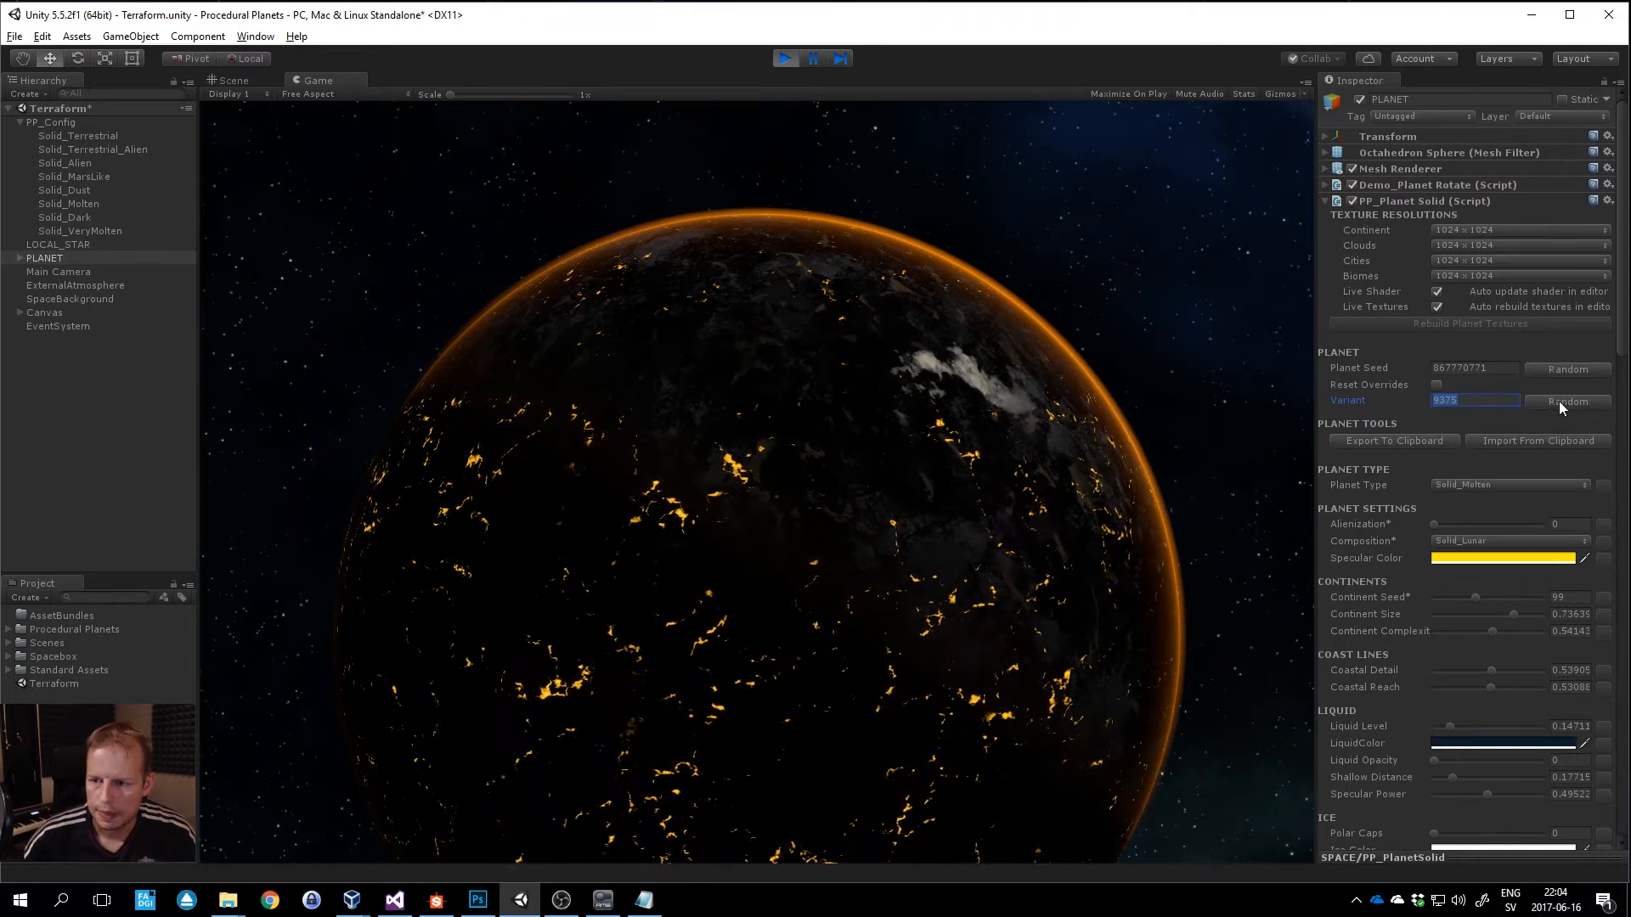
# Export the molten planet's settings to the clipboard, switch to Notepad and paste the exported string into the empty document.
pyautogui.click(1394, 441)
pyautogui.click(931, 487)
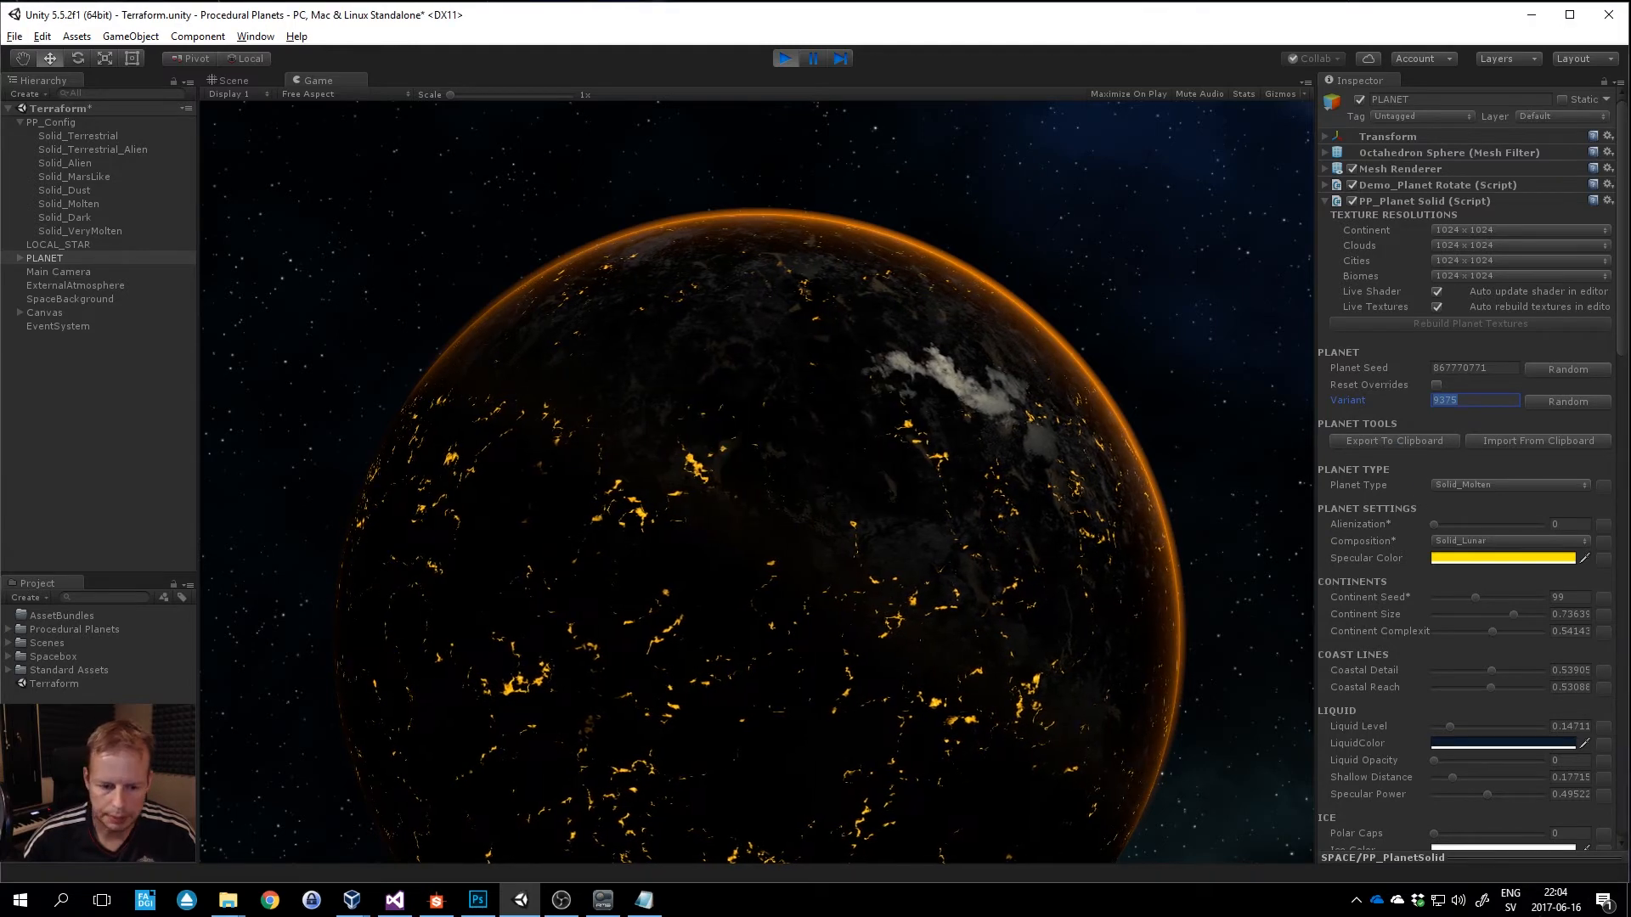
pyautogui.click(643, 901)
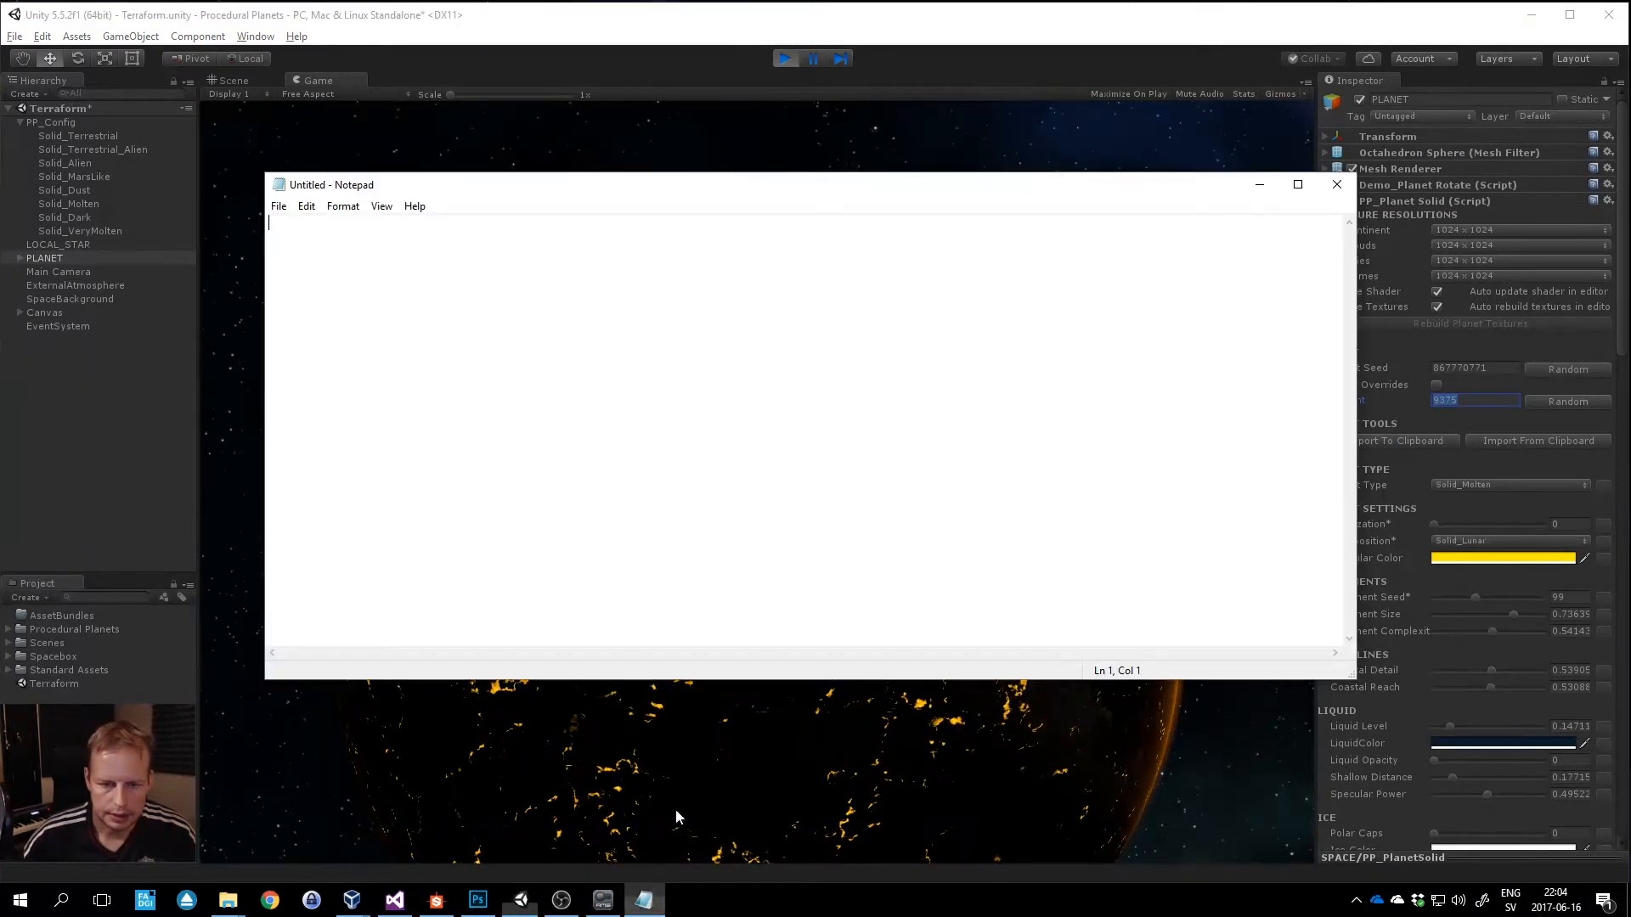
pyautogui.hotkey('ctrl', 'v')
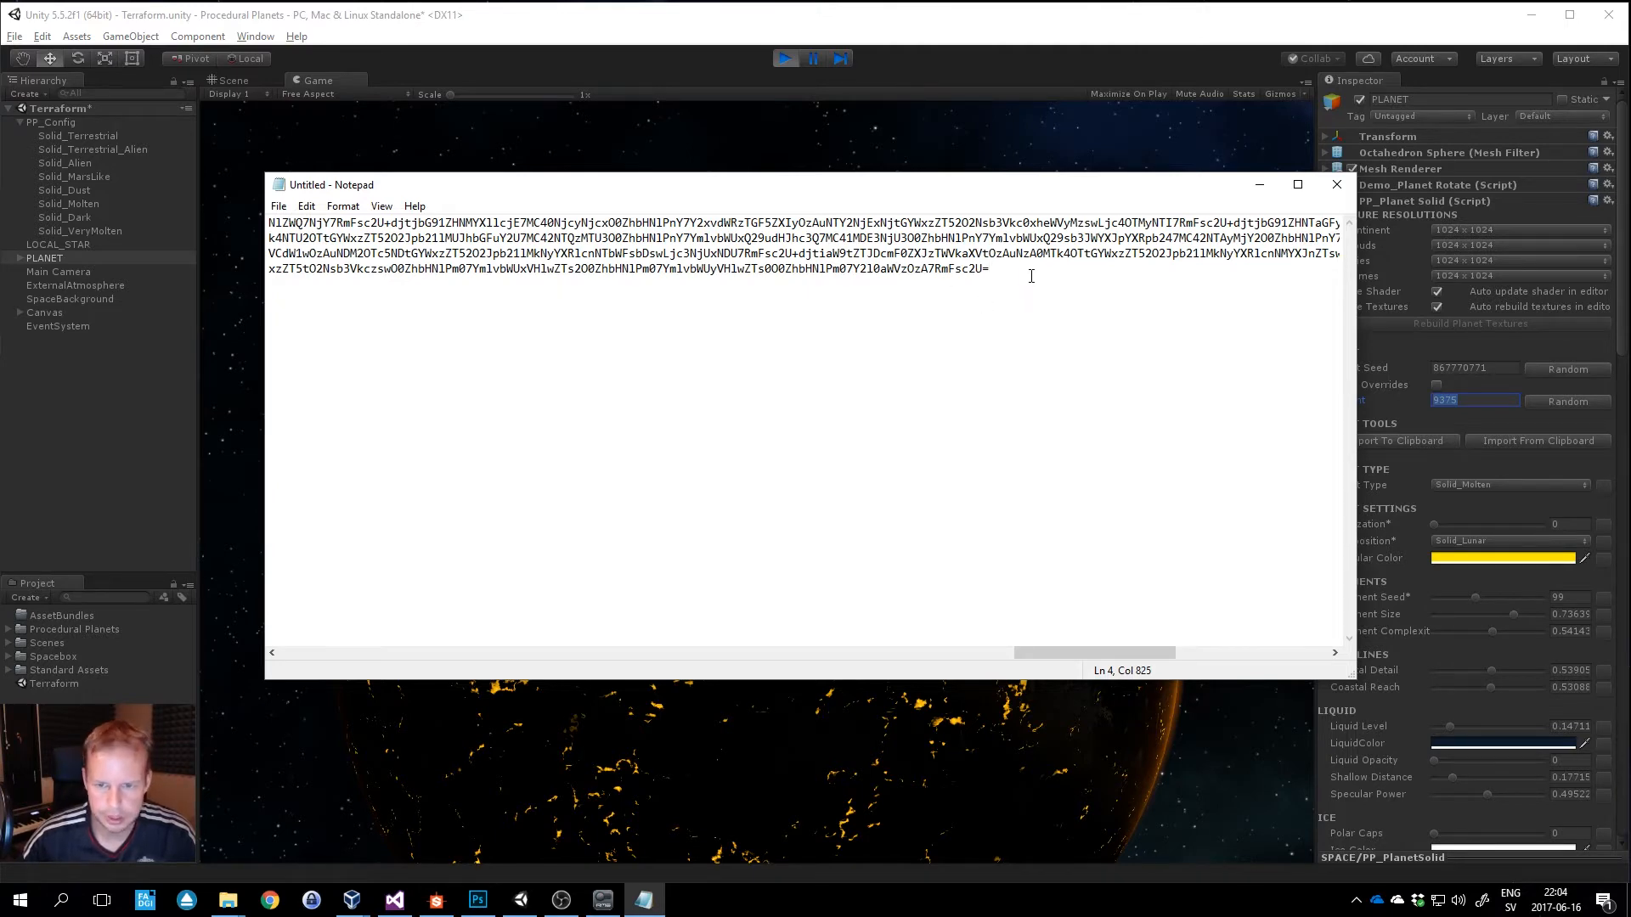
# Highlight the exported planet string in Notepad to look it over, then minimize Notepad to return to Unity.
pyautogui.hotkey('ctrl', 'a')
pyautogui.click(702, 386)
pyautogui.moveTo(495, 366); pyautogui.dragTo(267, 361)
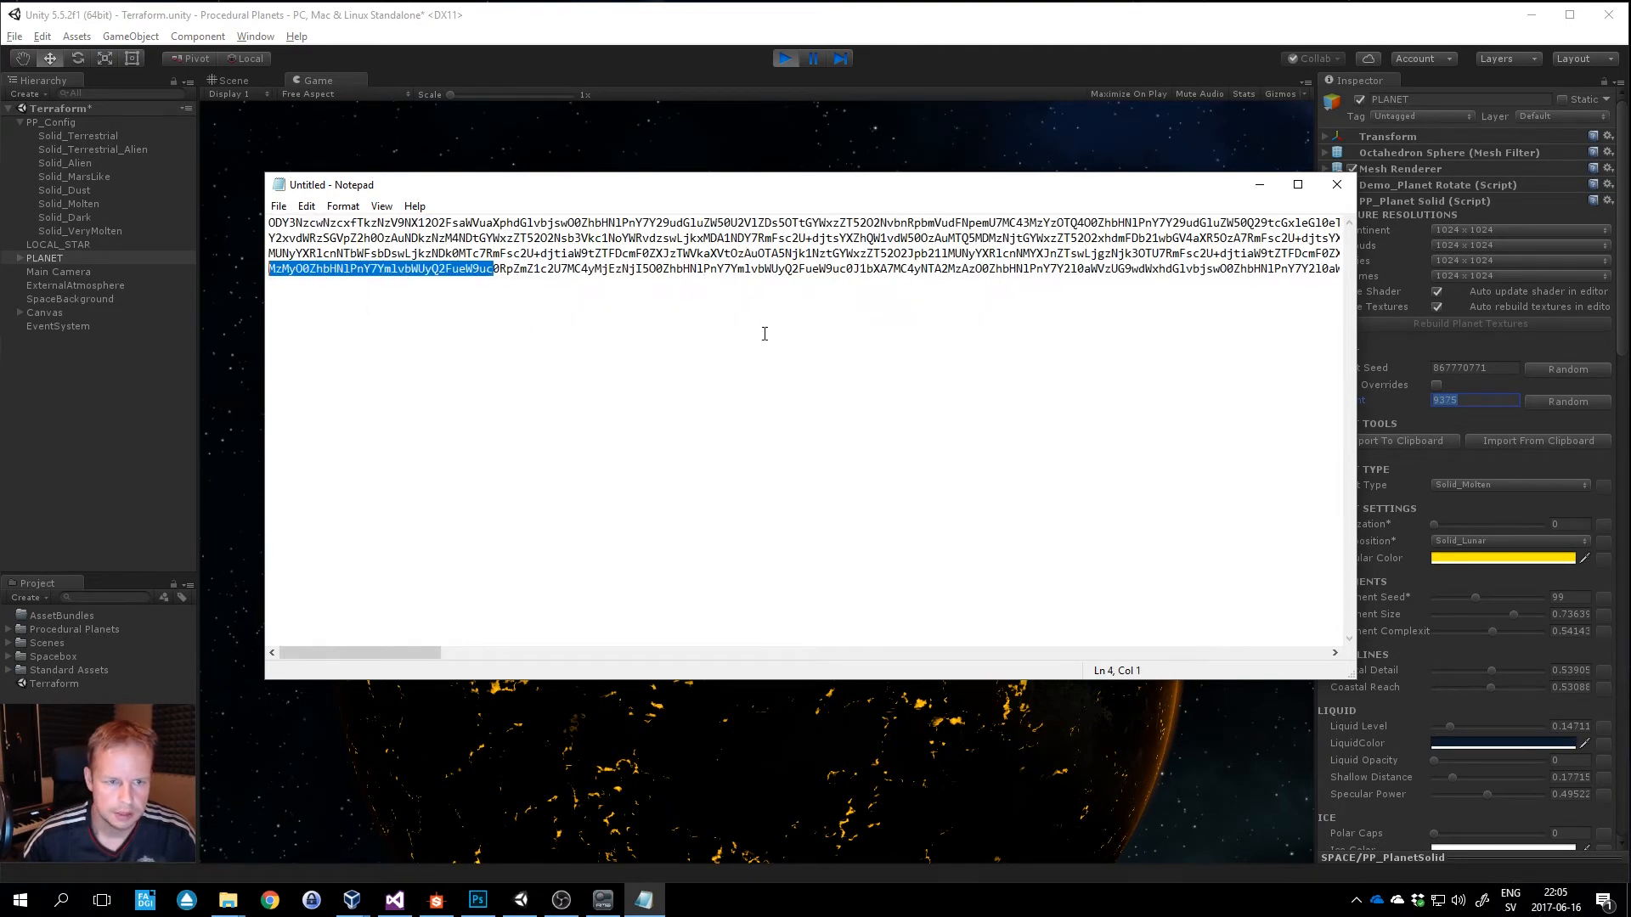
pyautogui.click(706, 365)
pyautogui.hotkey('ctrl', 'a')
pyautogui.click(1208, 365)
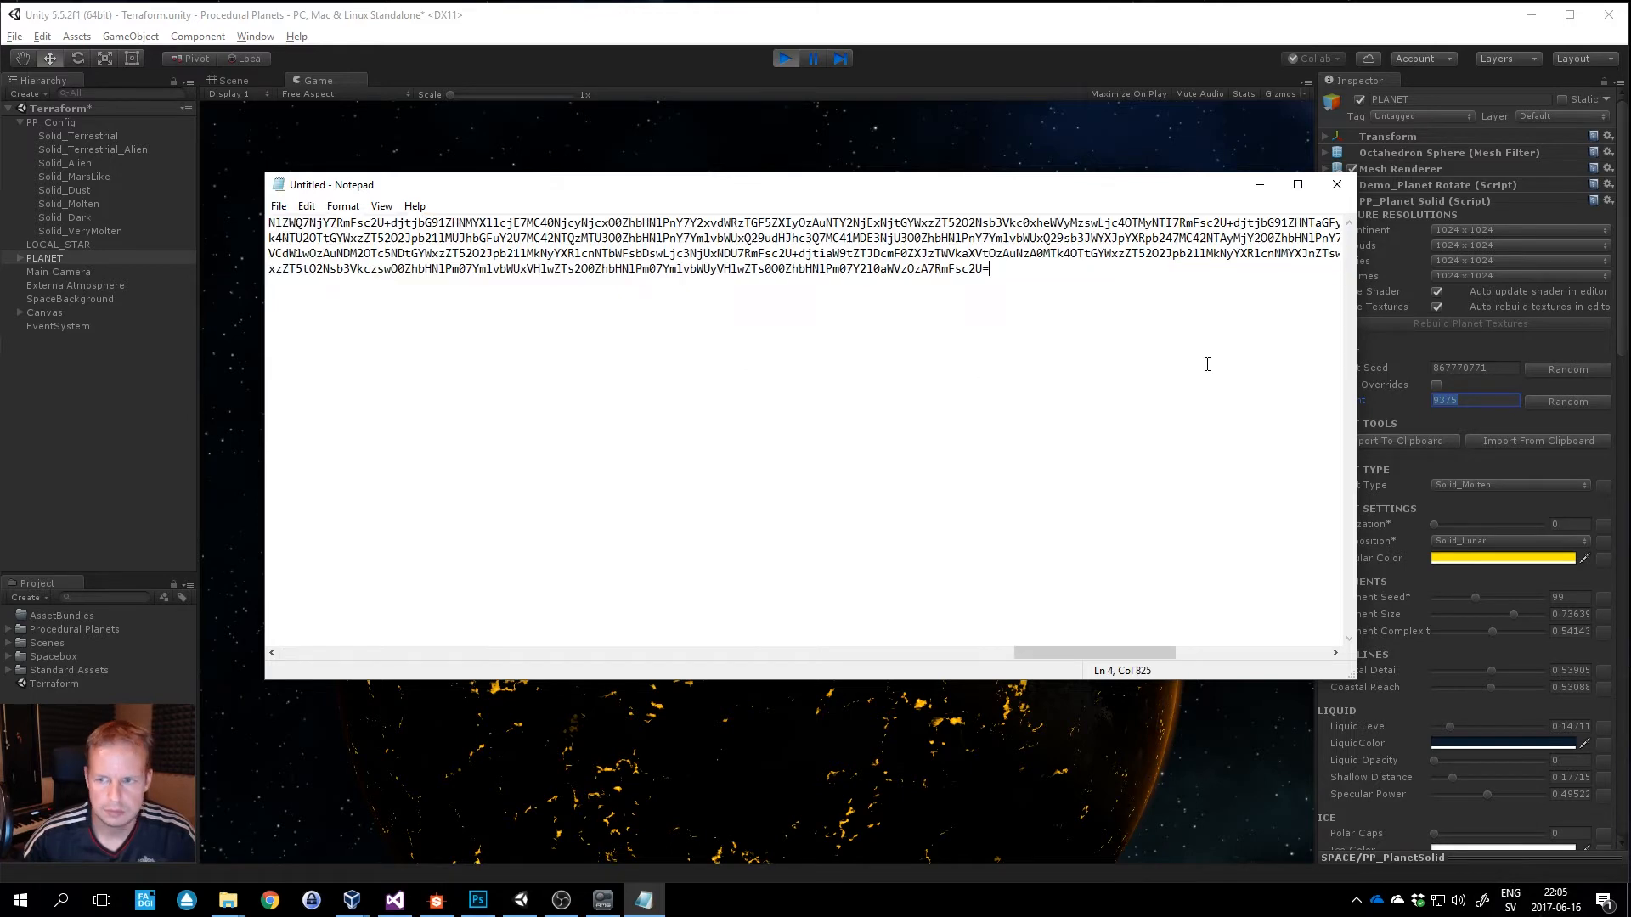
pyautogui.click(1260, 185)
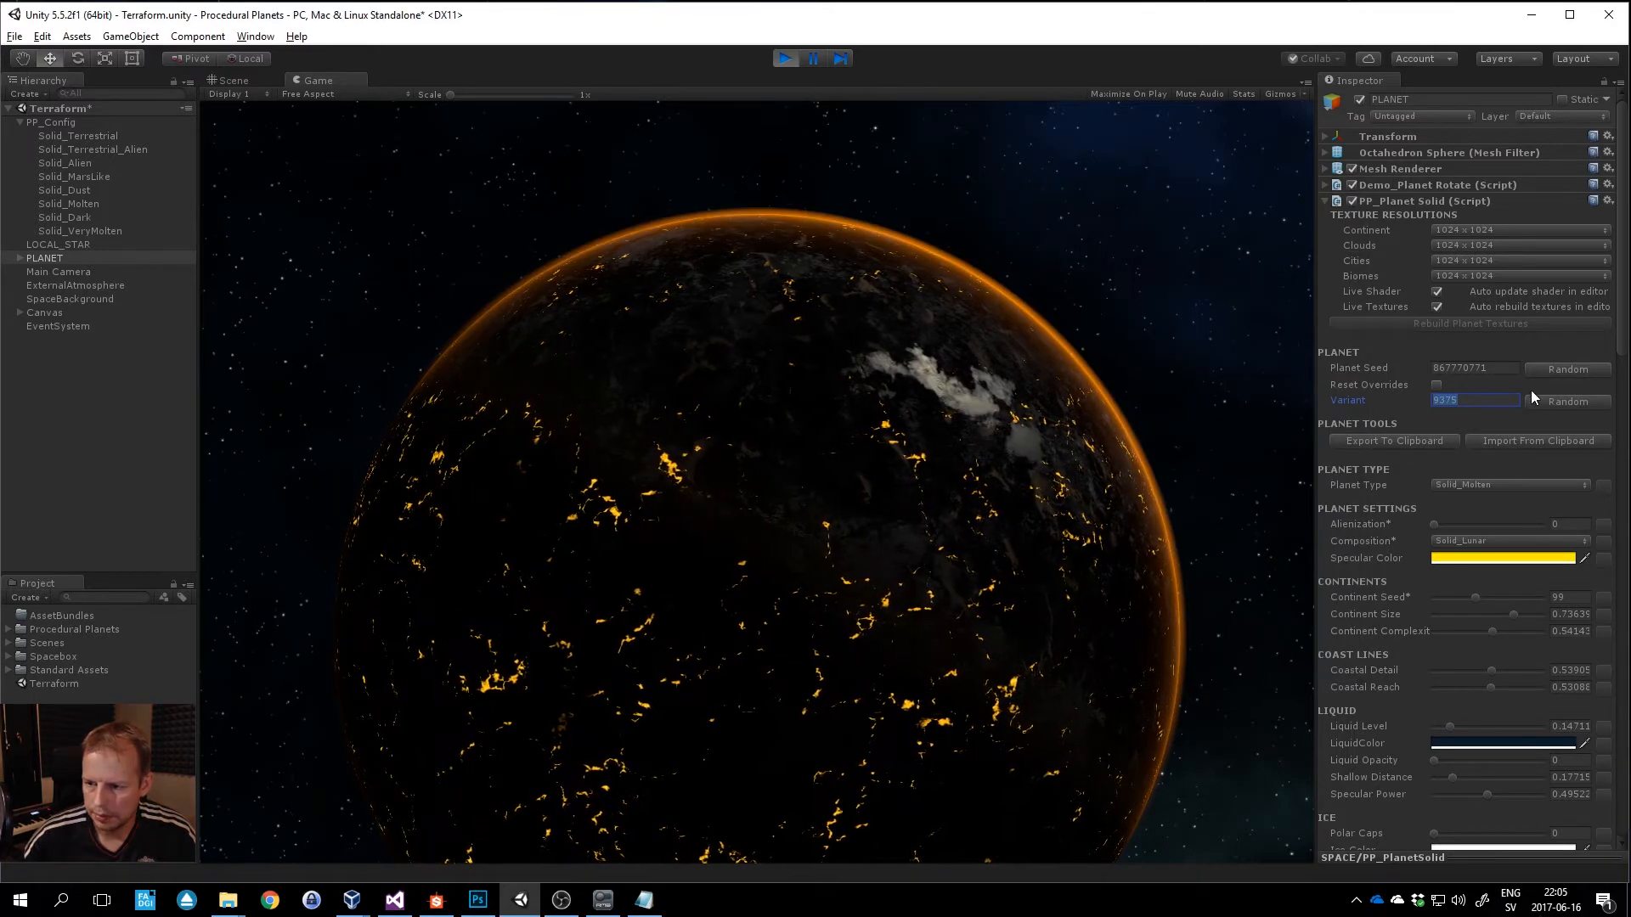
# Generate a random seed and a random variant for the planet, and override its Planet Type with Solid_Terrestrial.
pyautogui.click(1538, 441)
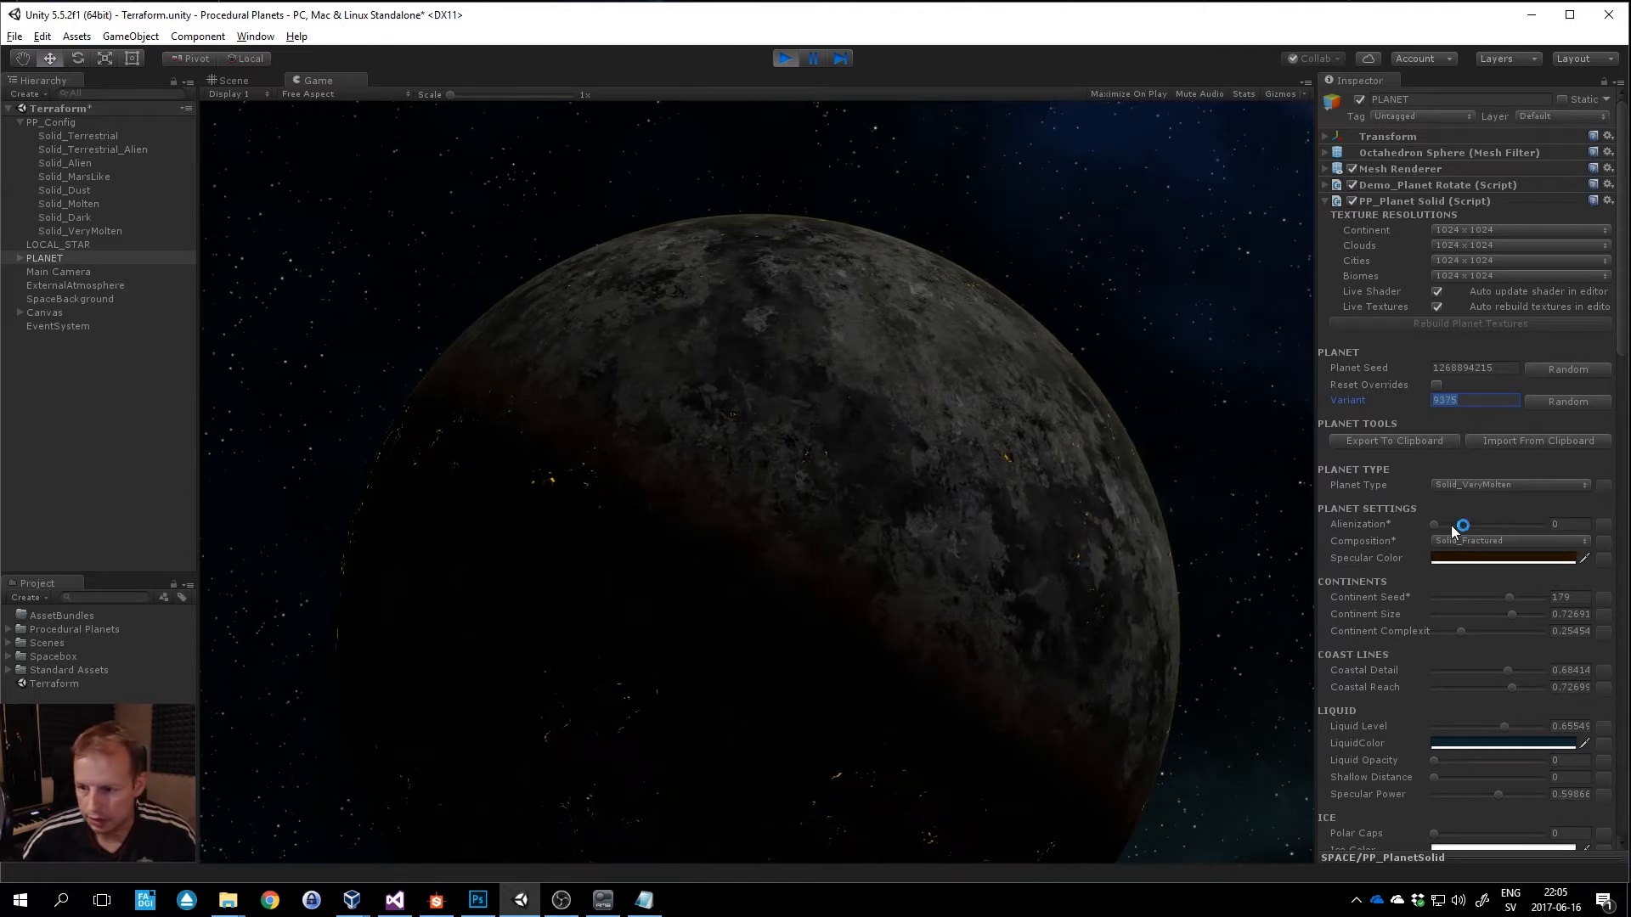
pyautogui.scroll(-3, 1454, 528)
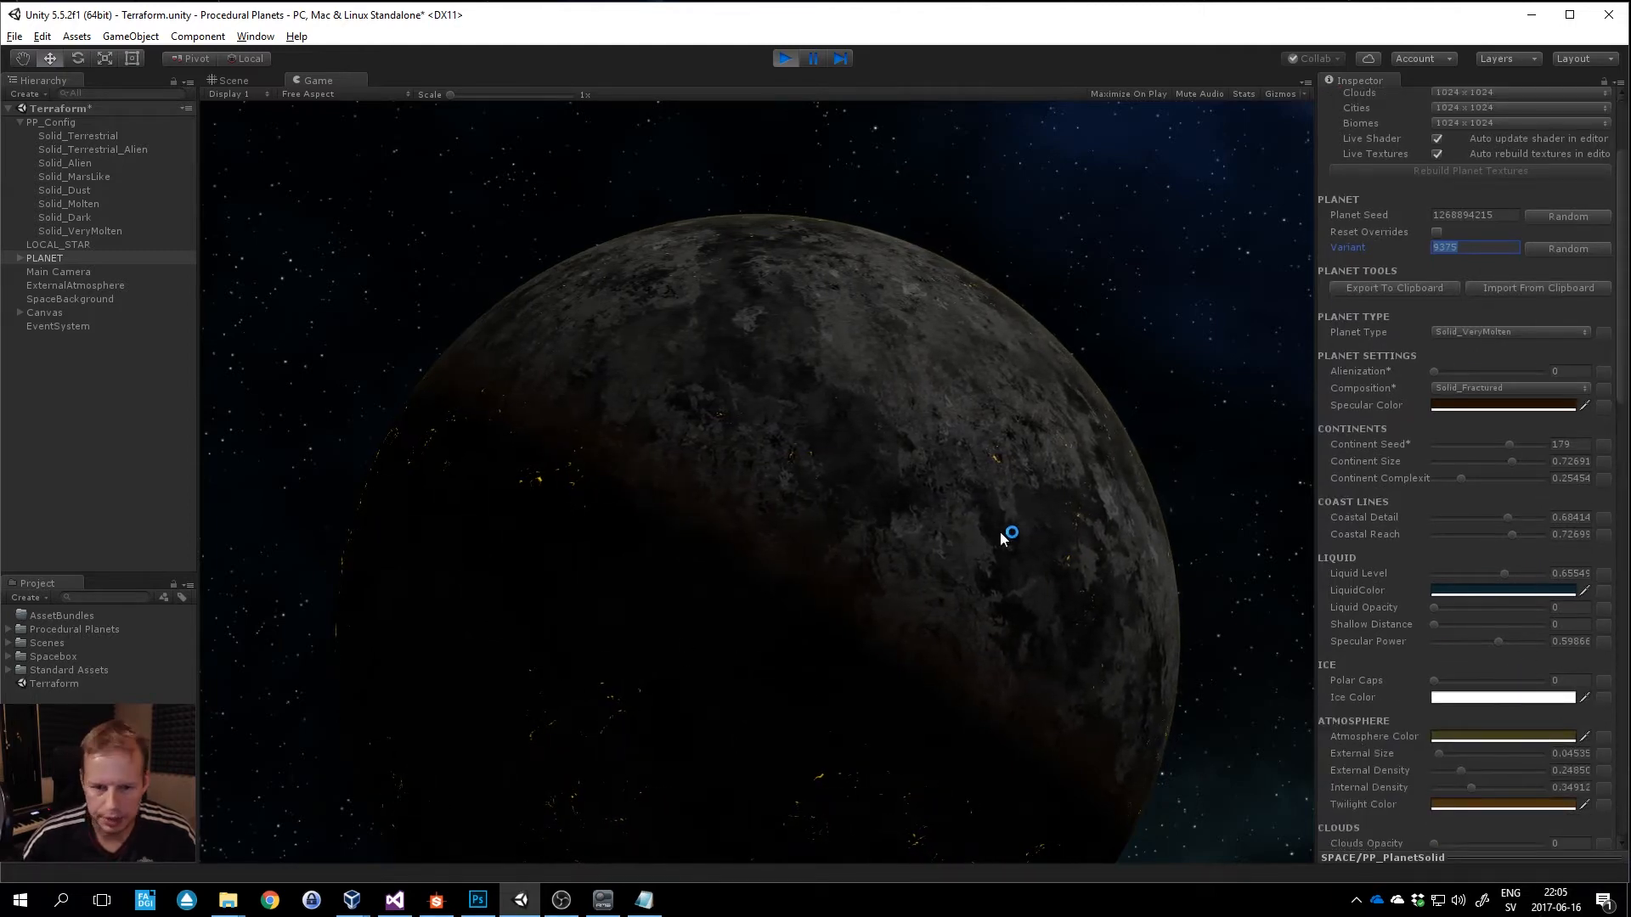
pyautogui.scroll(3, 1444, 407)
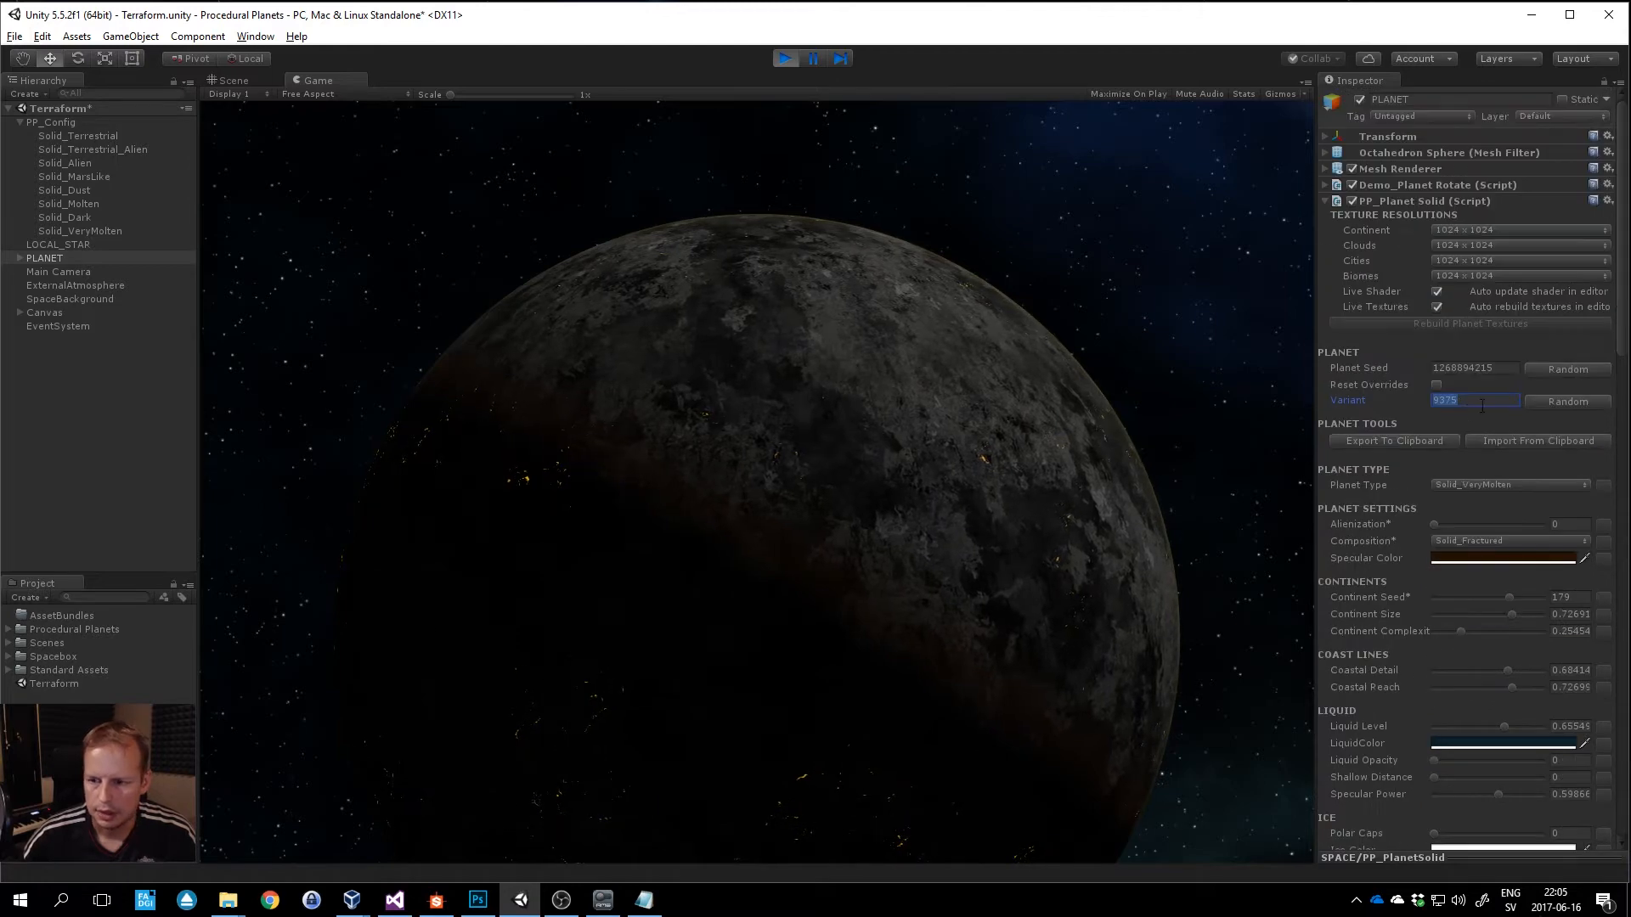
pyautogui.click(1574, 400)
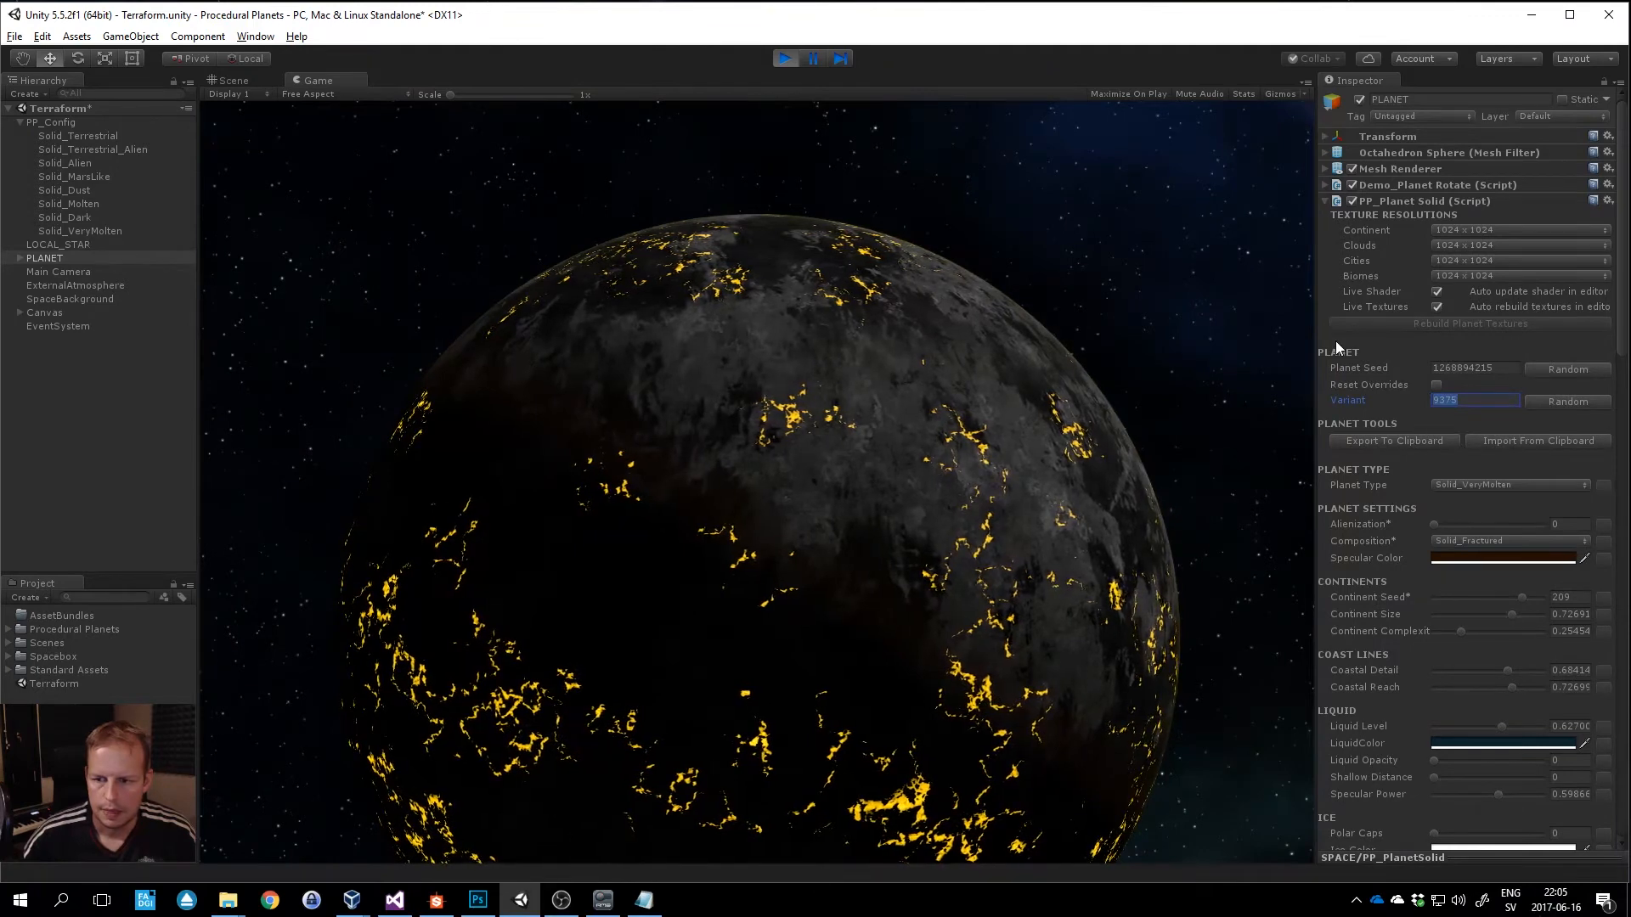
pyautogui.click(1558, 486)
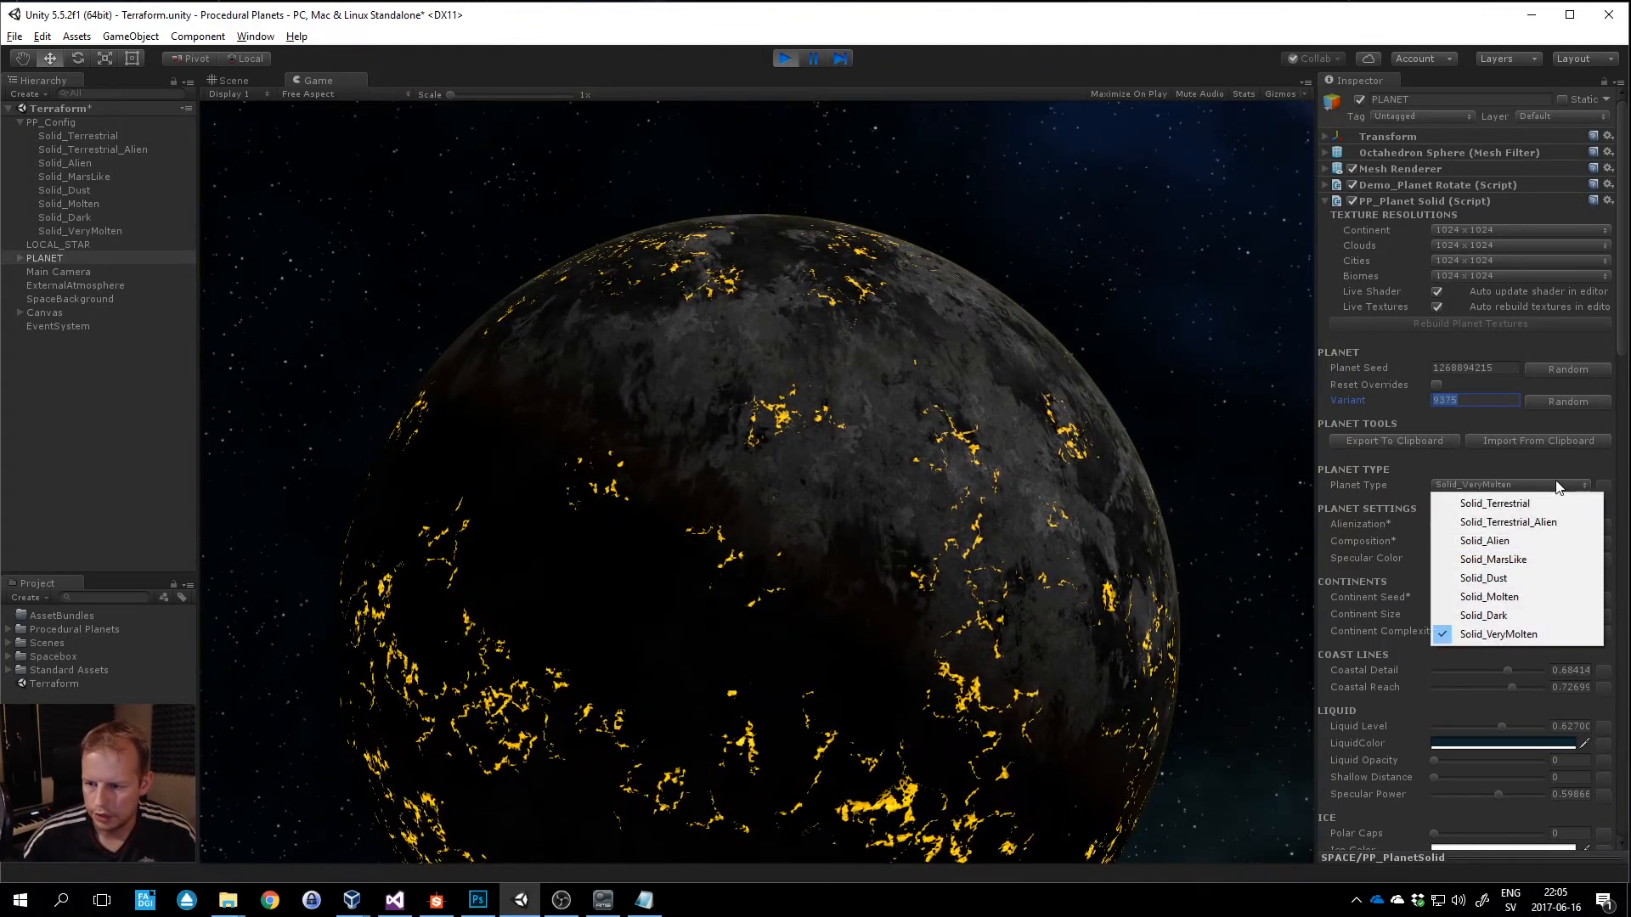
pyautogui.click(1506, 504)
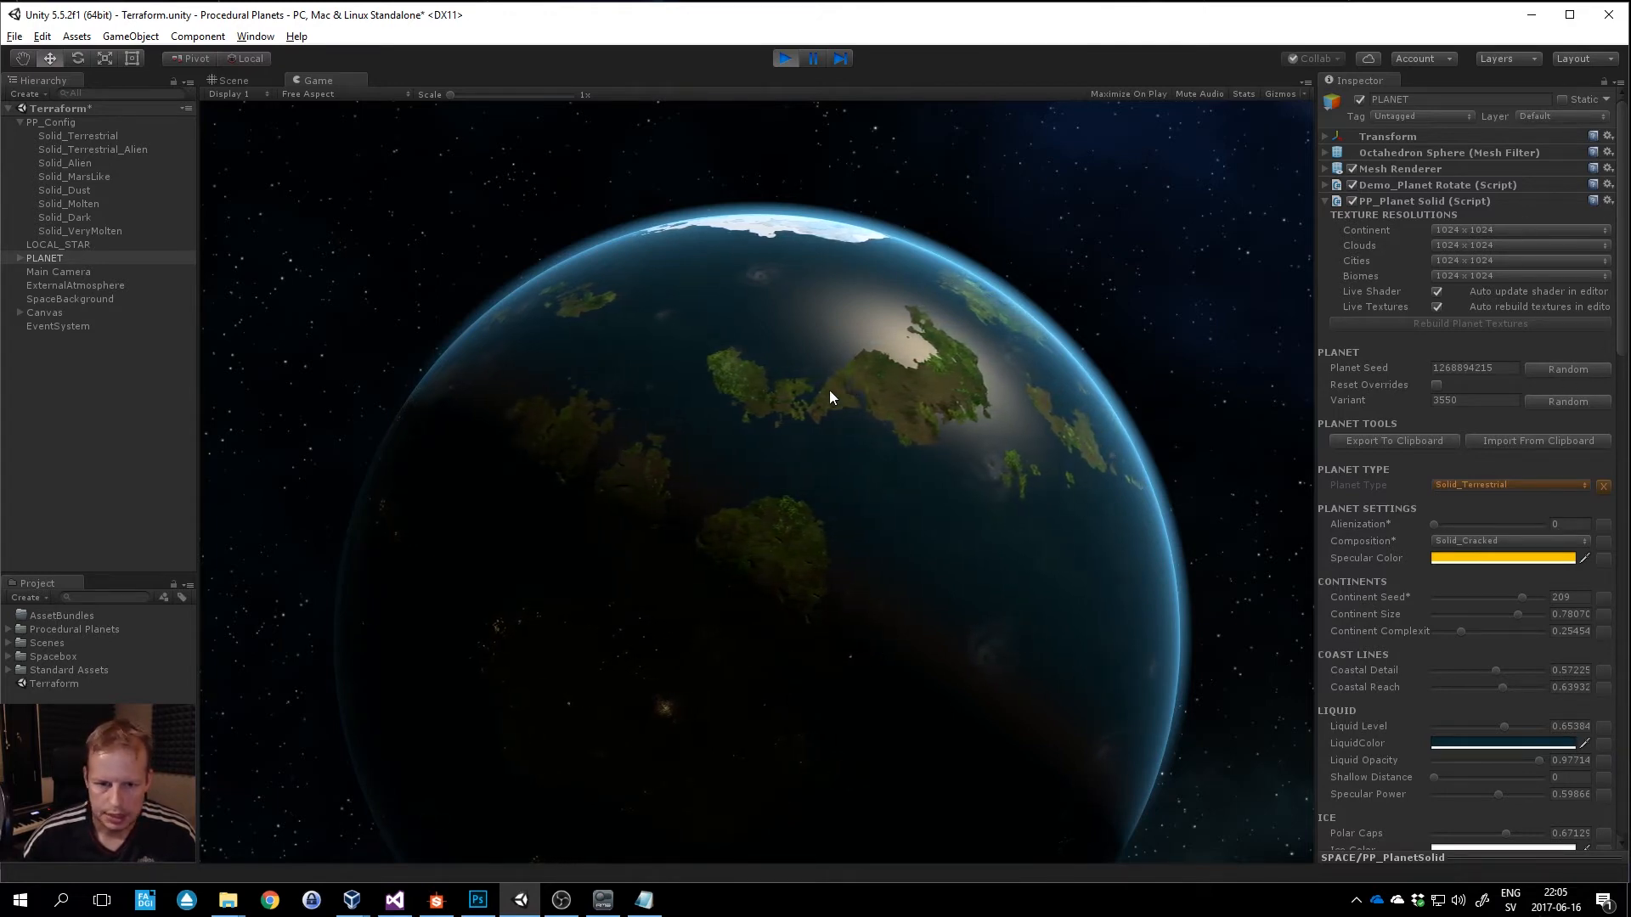
# Copy the whole exported string from Notepad, switch back to Unity and import it from the clipboard into the planet.
pyautogui.hotkey('alt', 'Tab')
pyautogui.hotkey('ctrl', 'a')
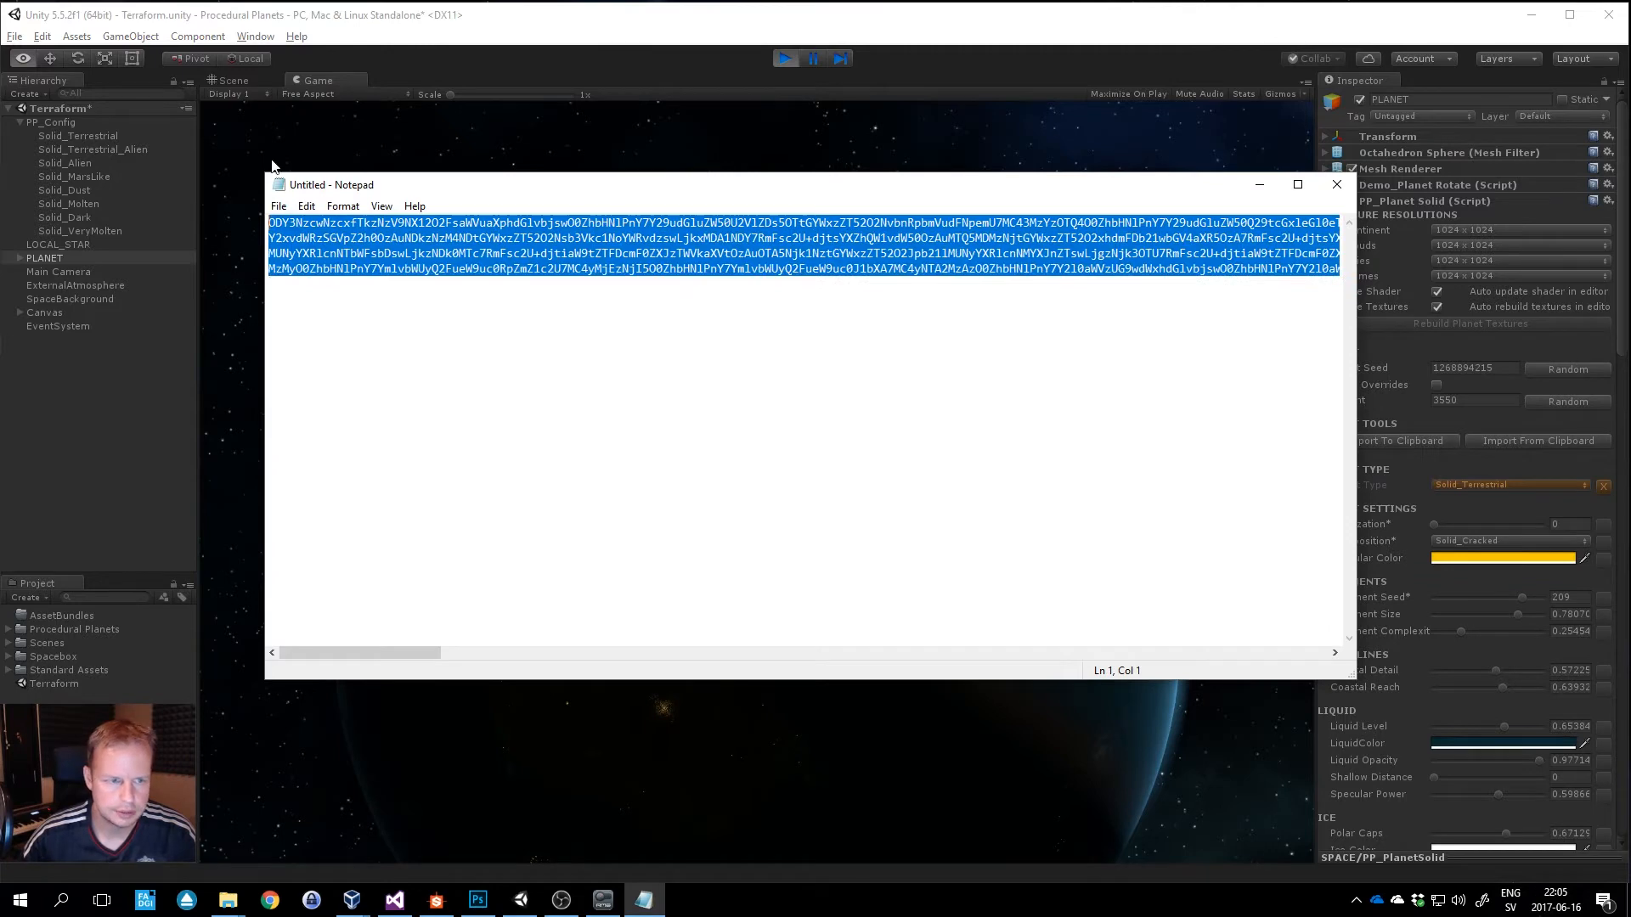
pyautogui.hotkey('alt', 'Tab')
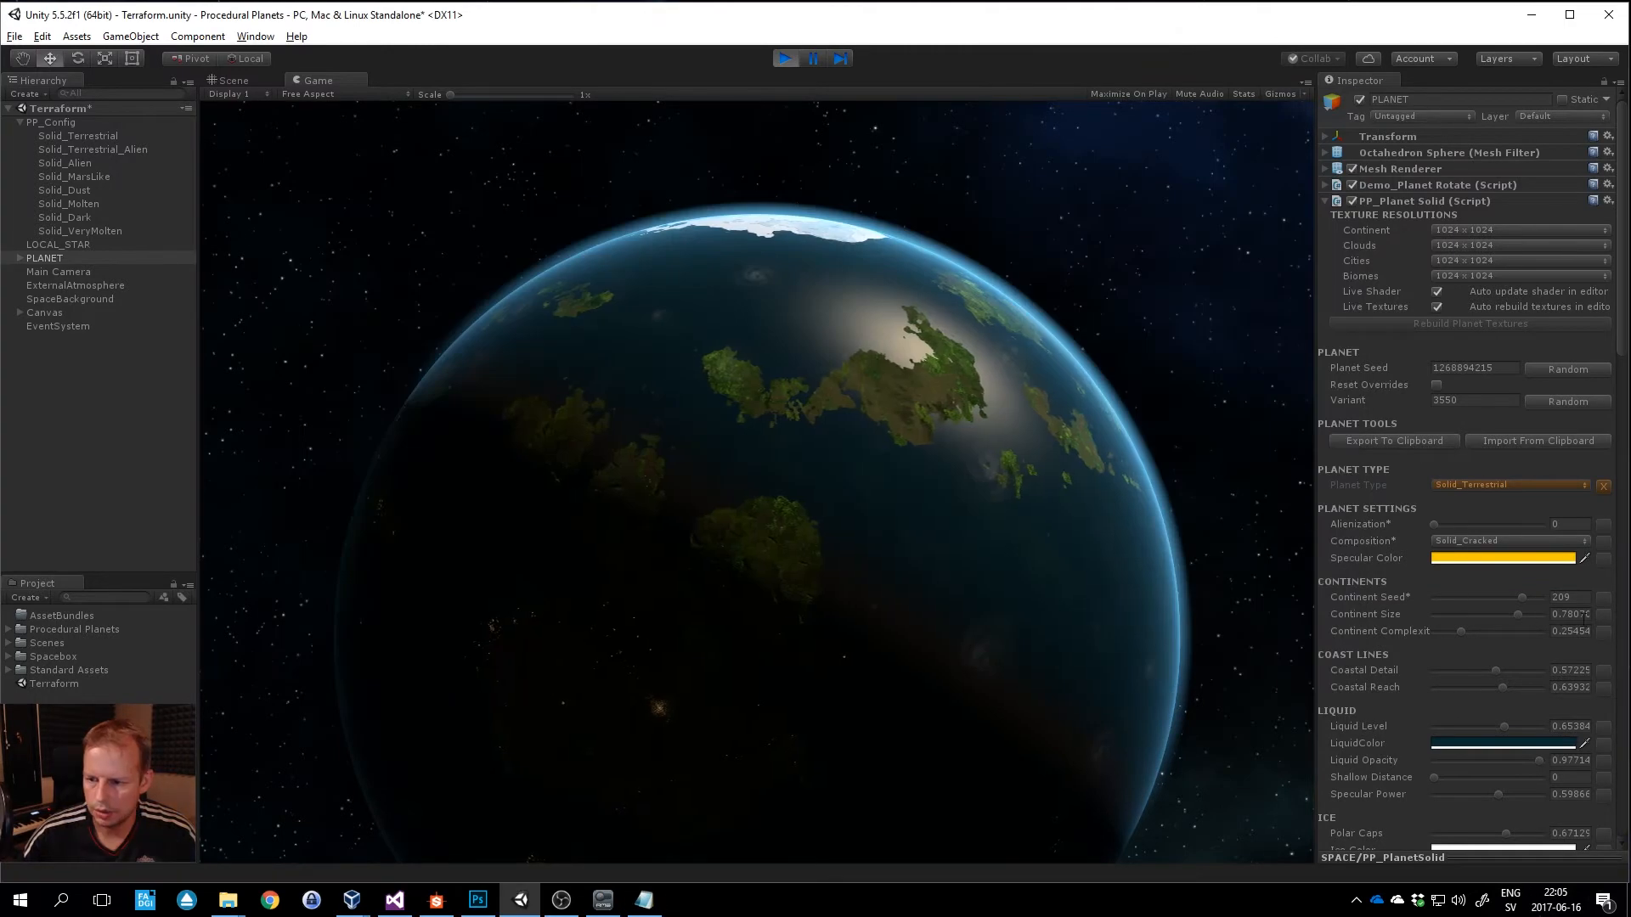
pyautogui.click(1568, 444)
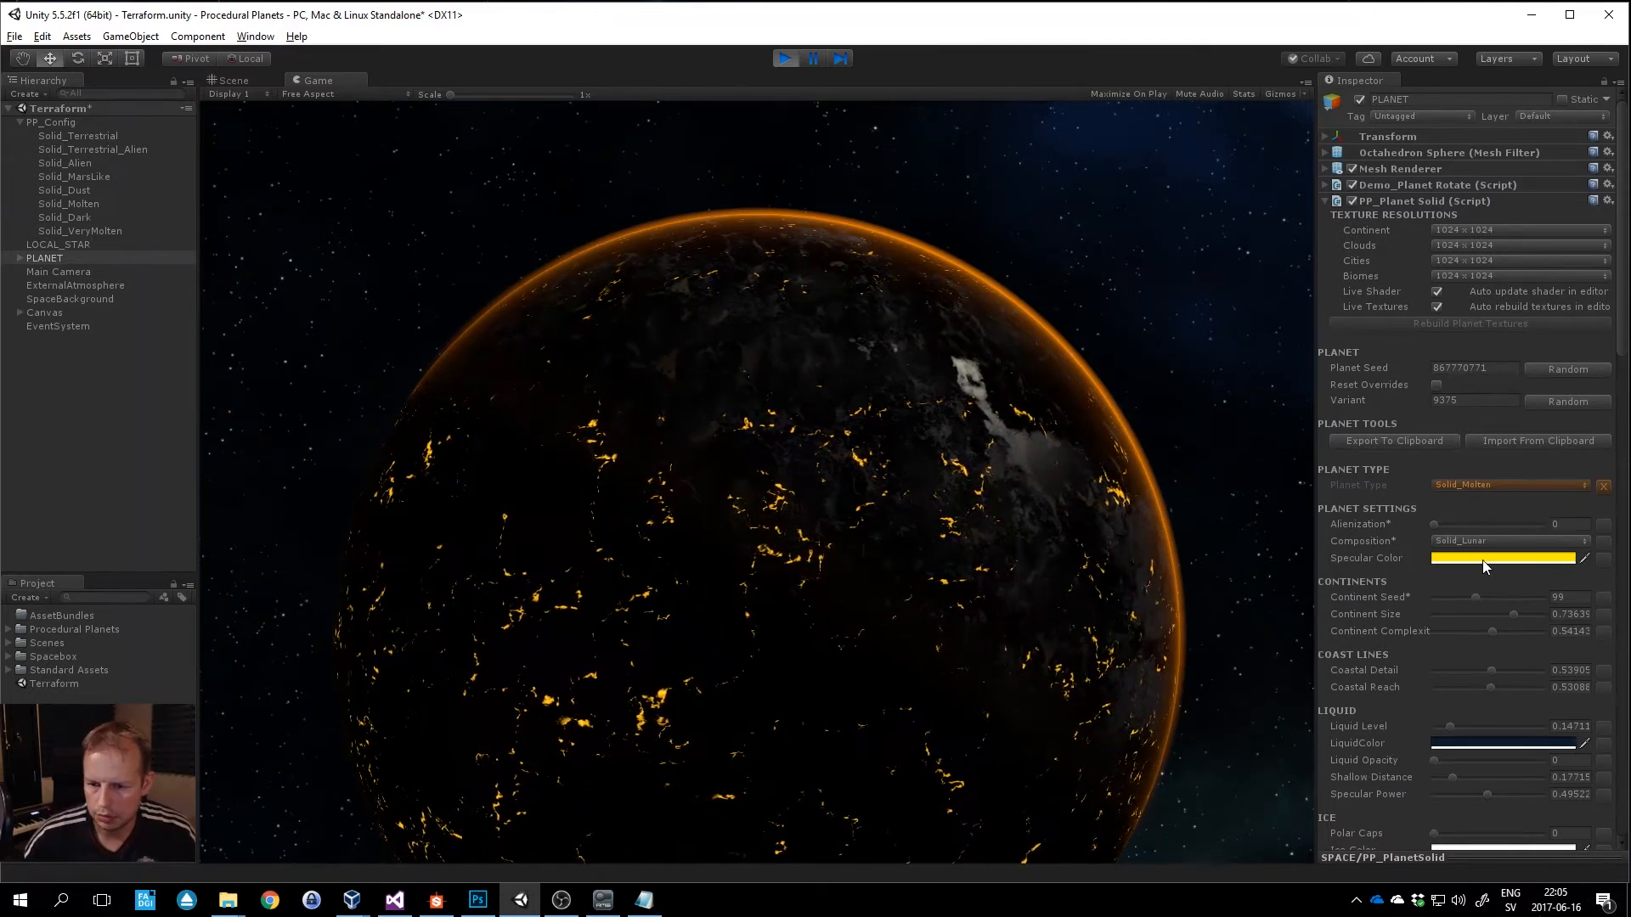
# Look through the imported molten planet's settings and clear its Planet Type override.
pyautogui.scroll(-5, 1538, 577)
pyautogui.scroll(-12, 1551, 605)
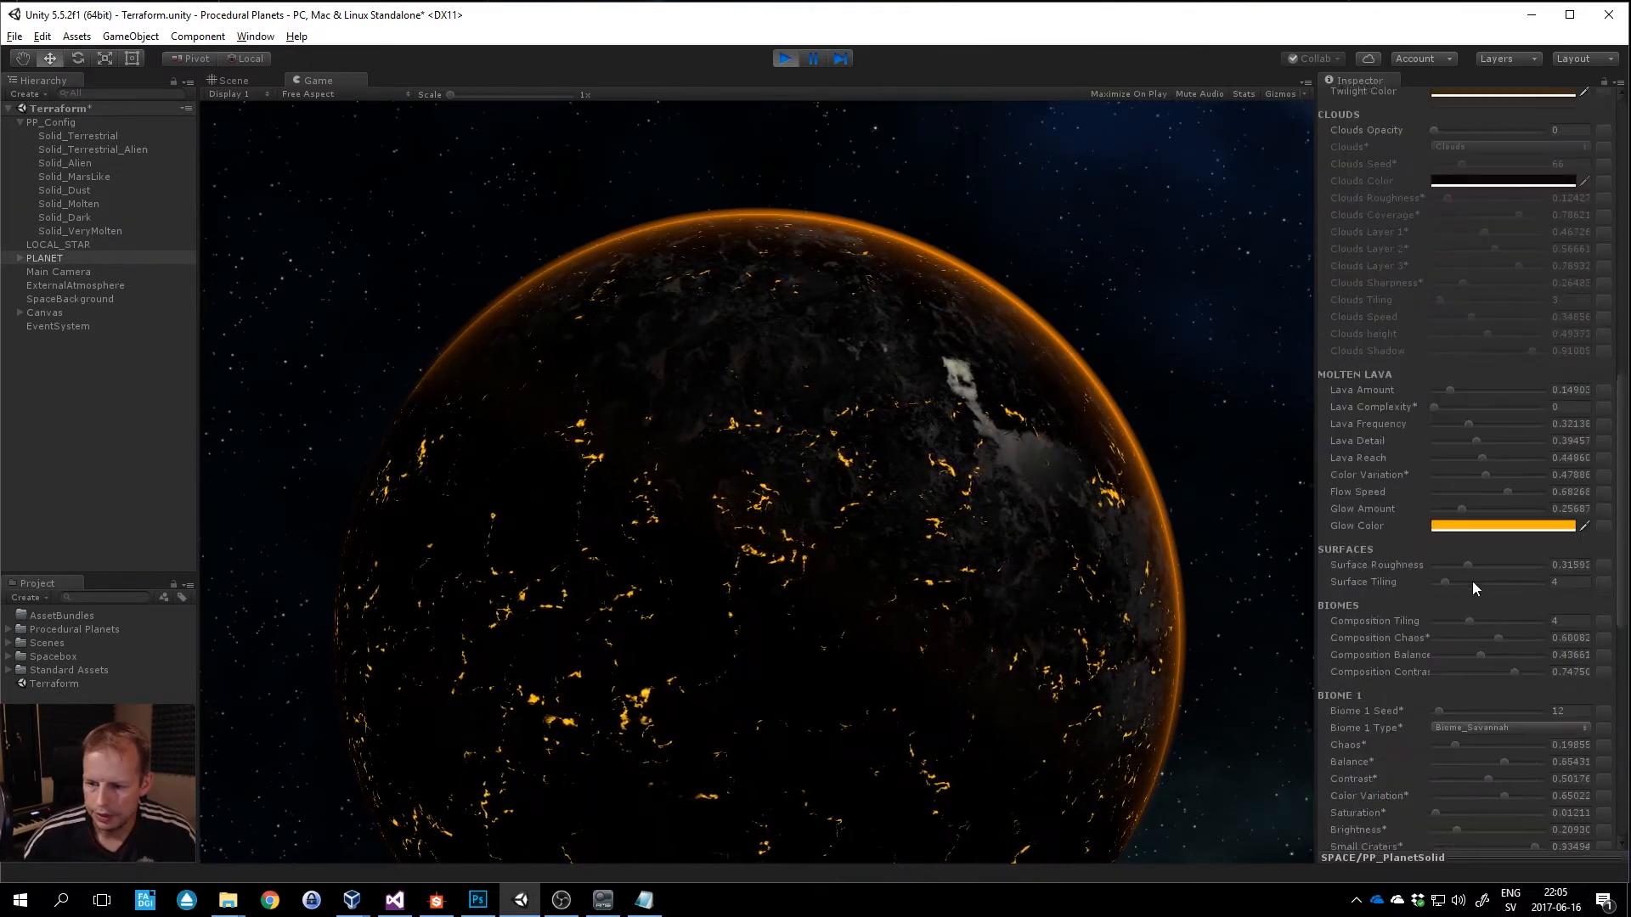
pyautogui.scroll(20, 1498, 572)
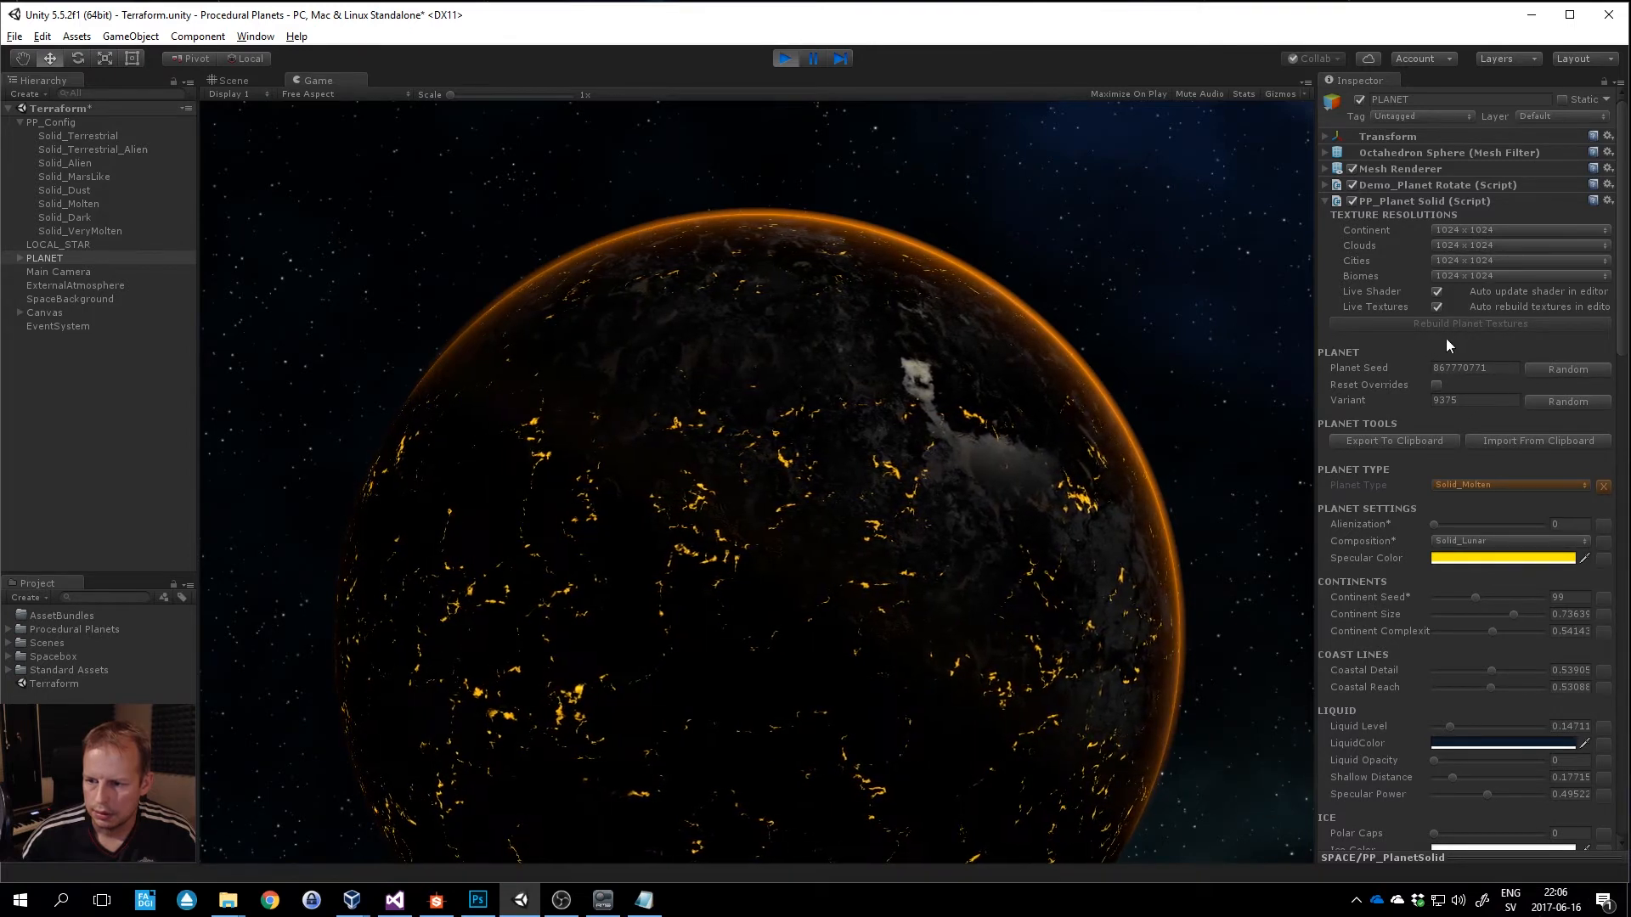
pyautogui.click(1603, 485)
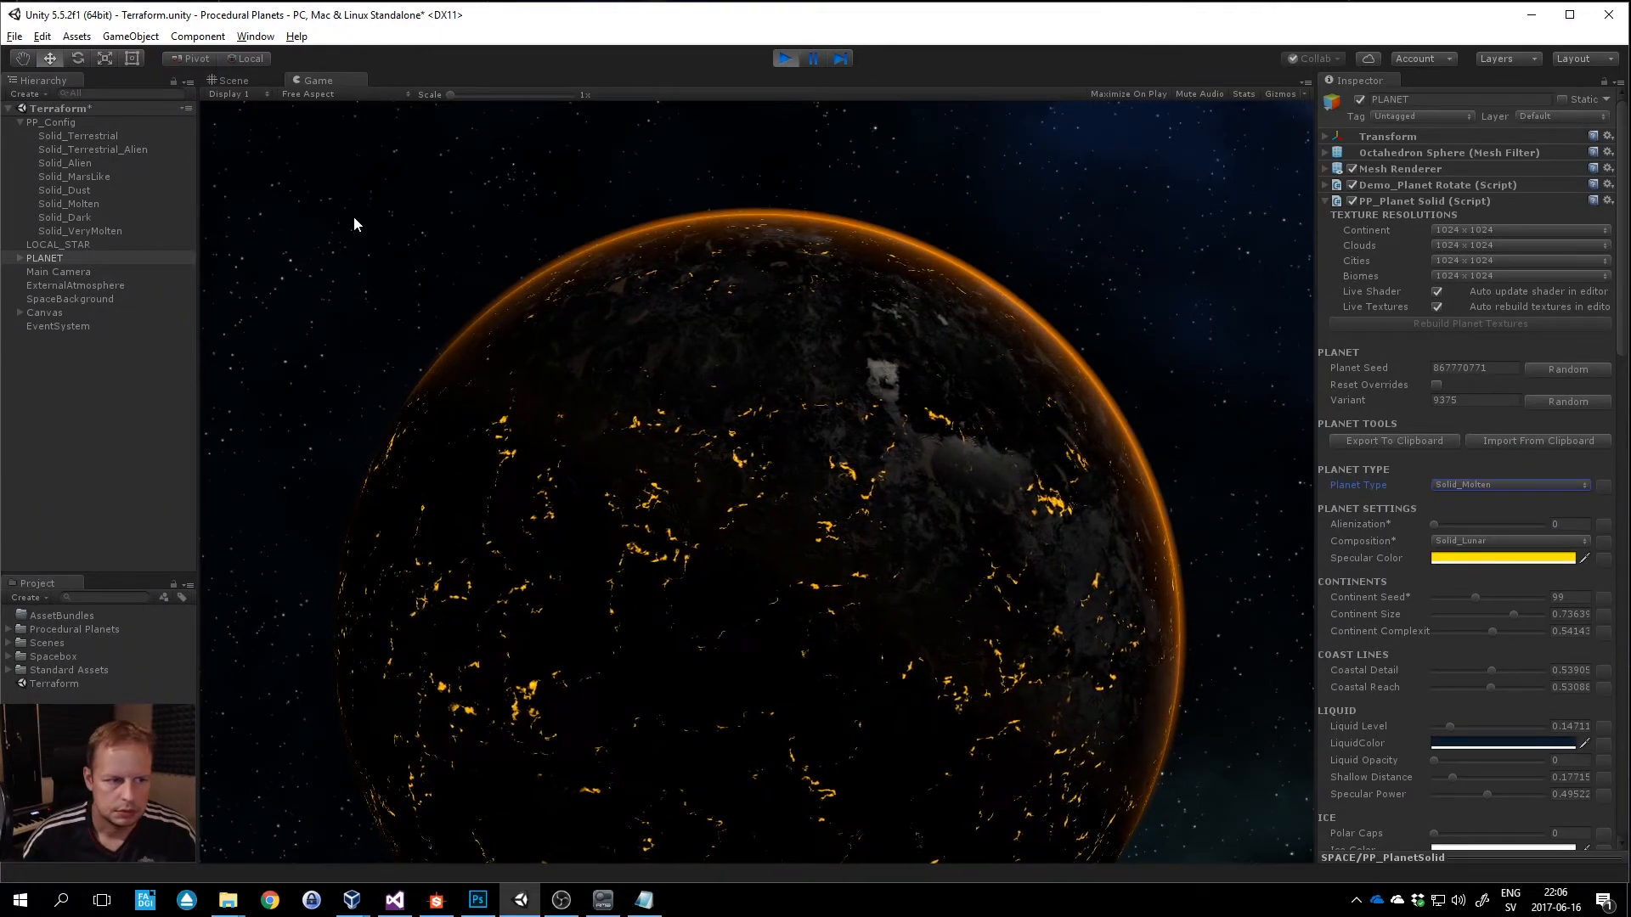
# Export the Solid_Dark planet type configuration to the clipboard.
pyautogui.click(90, 231)
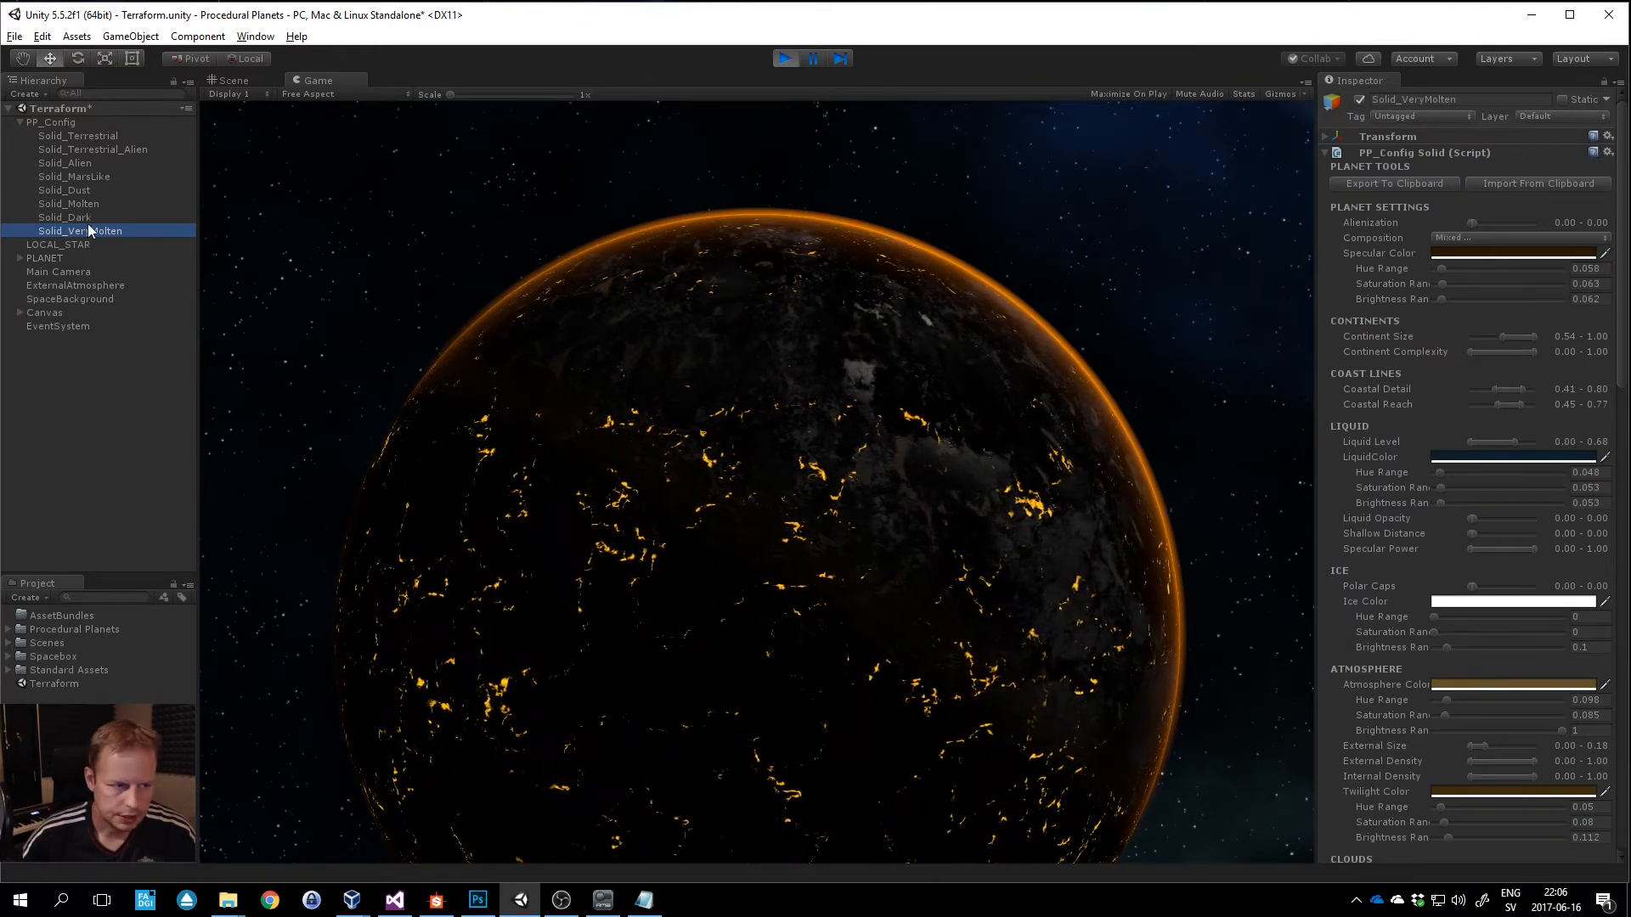
pyautogui.click(87, 220)
pyautogui.click(90, 215)
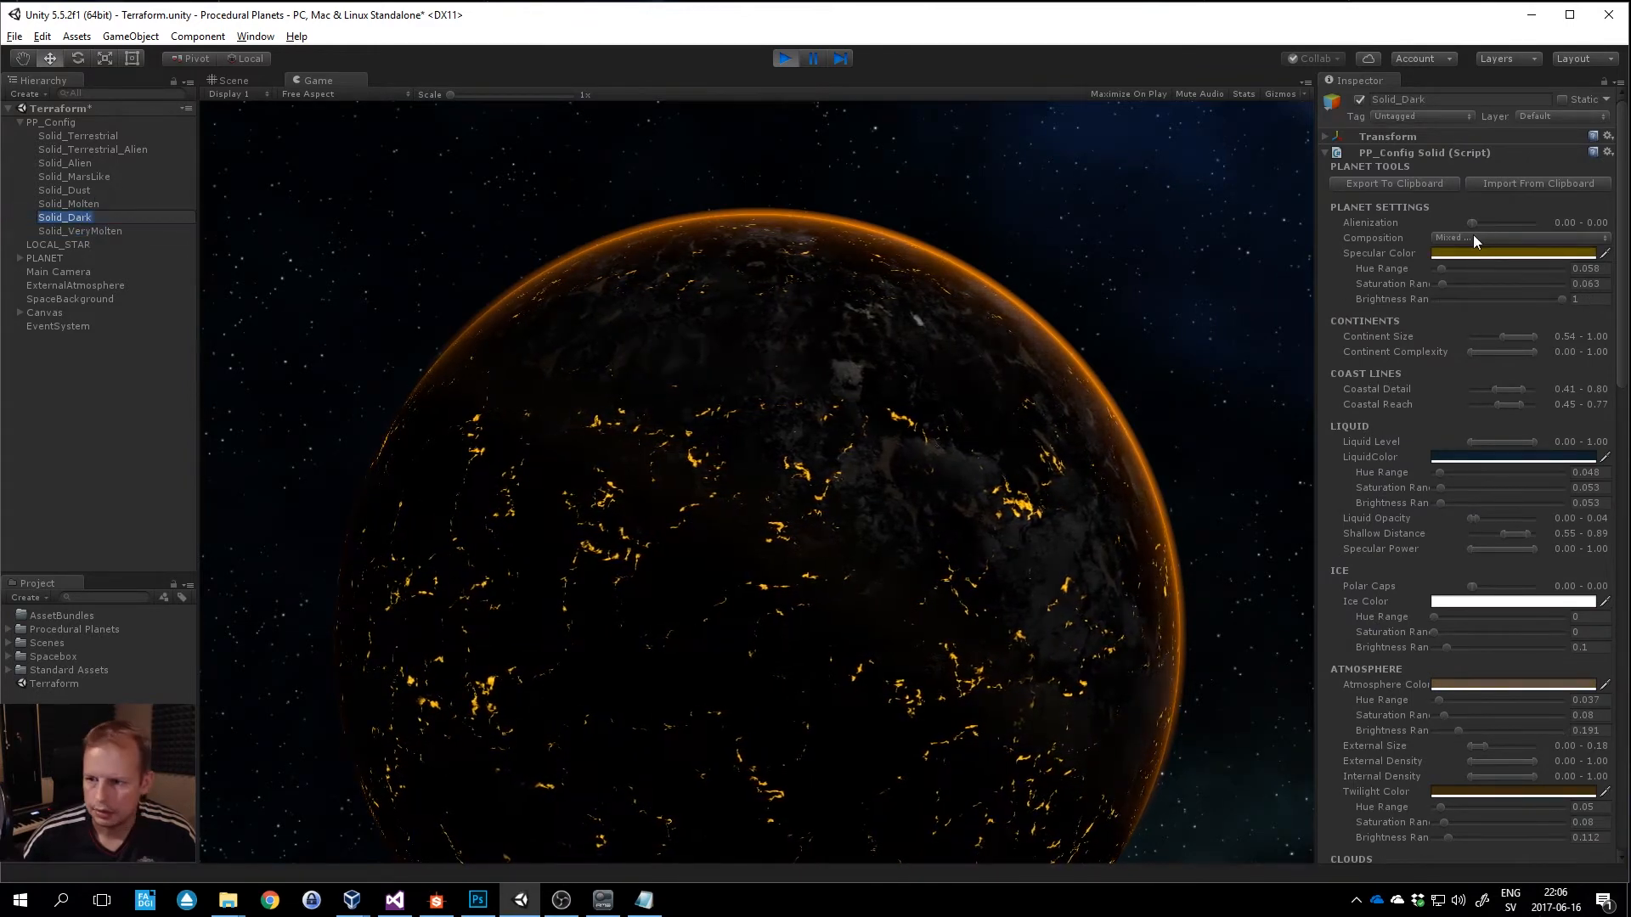
pyautogui.click(1407, 182)
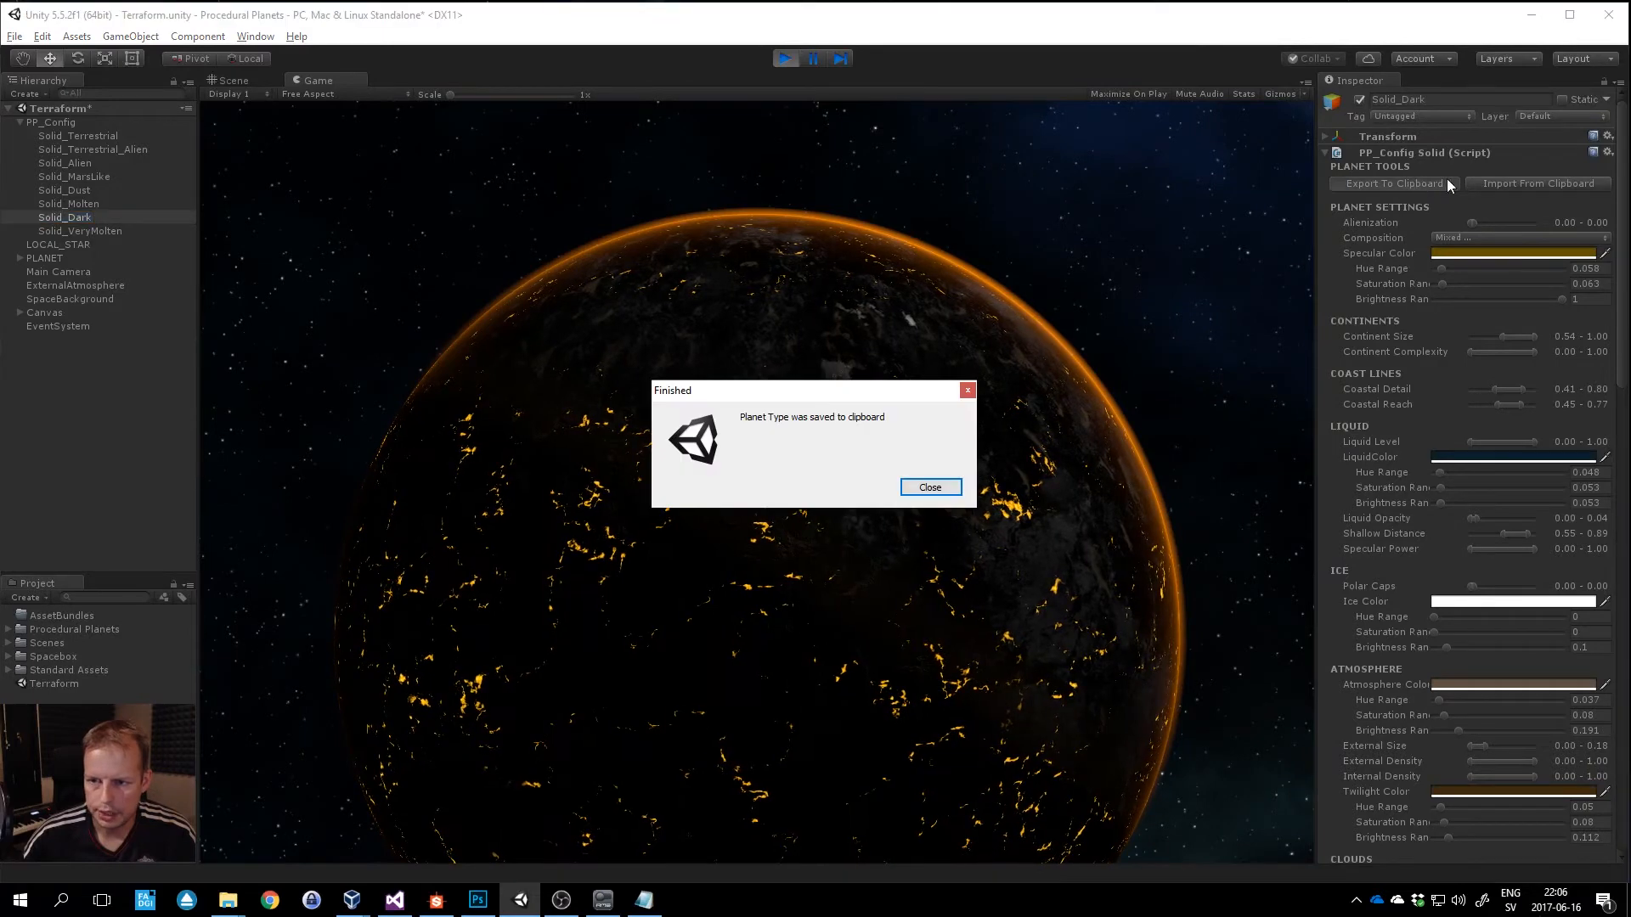
pyautogui.click(929, 491)
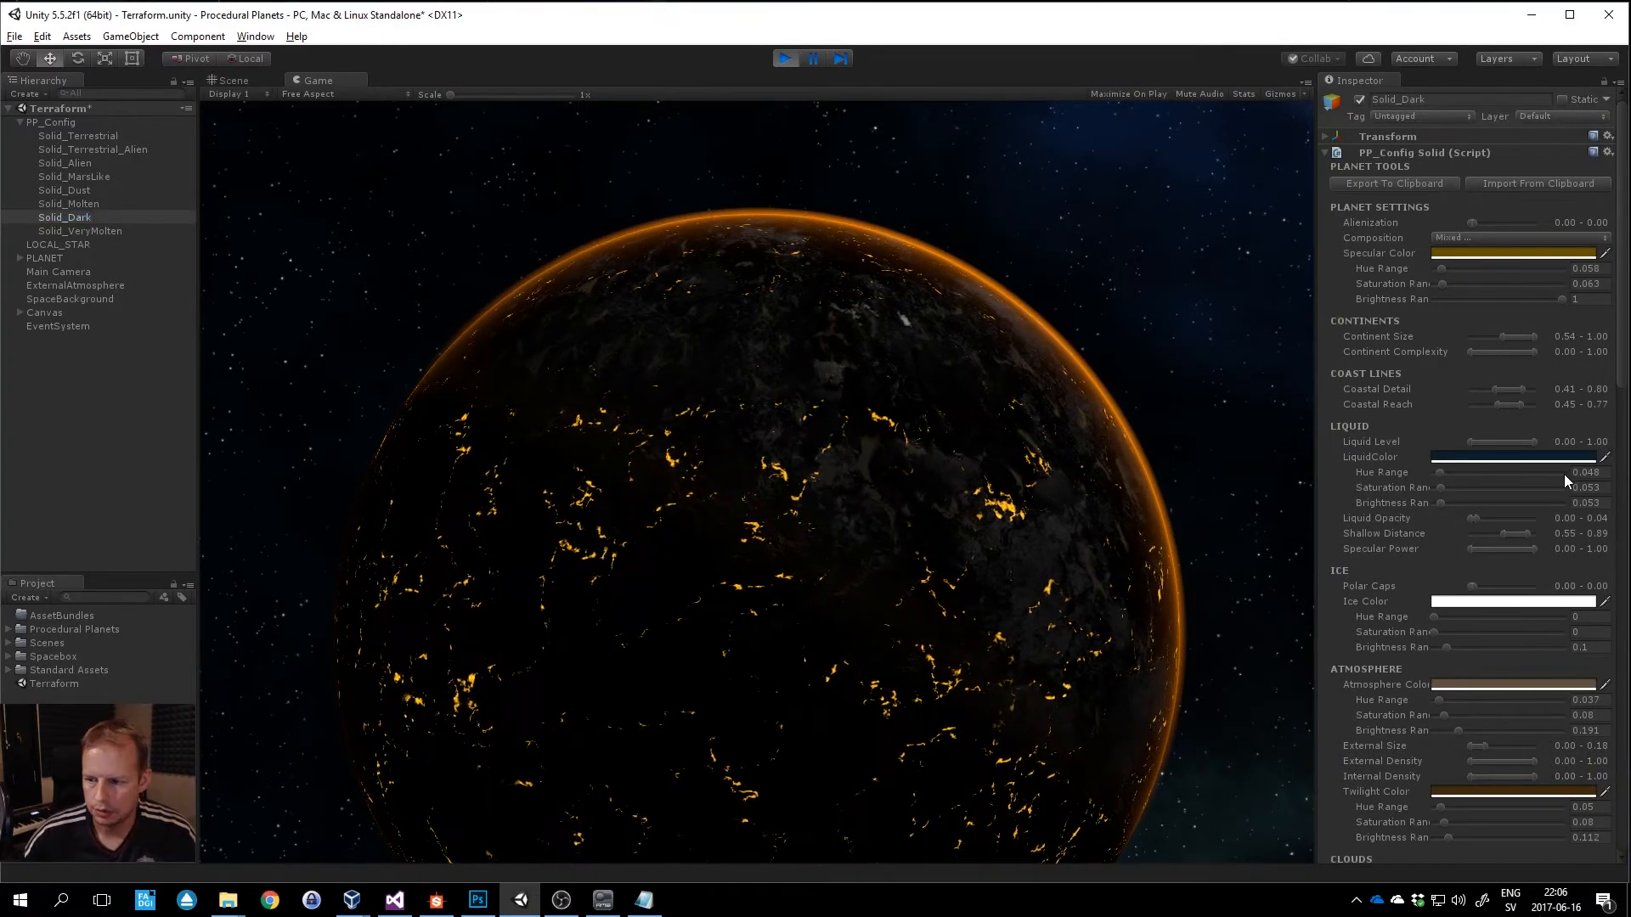
# Inspect the planet type probabilities in PP_Config and the settings of Solid_Molten, Solid_Dark and Solid_VeryMolten.
pyautogui.click(63, 121)
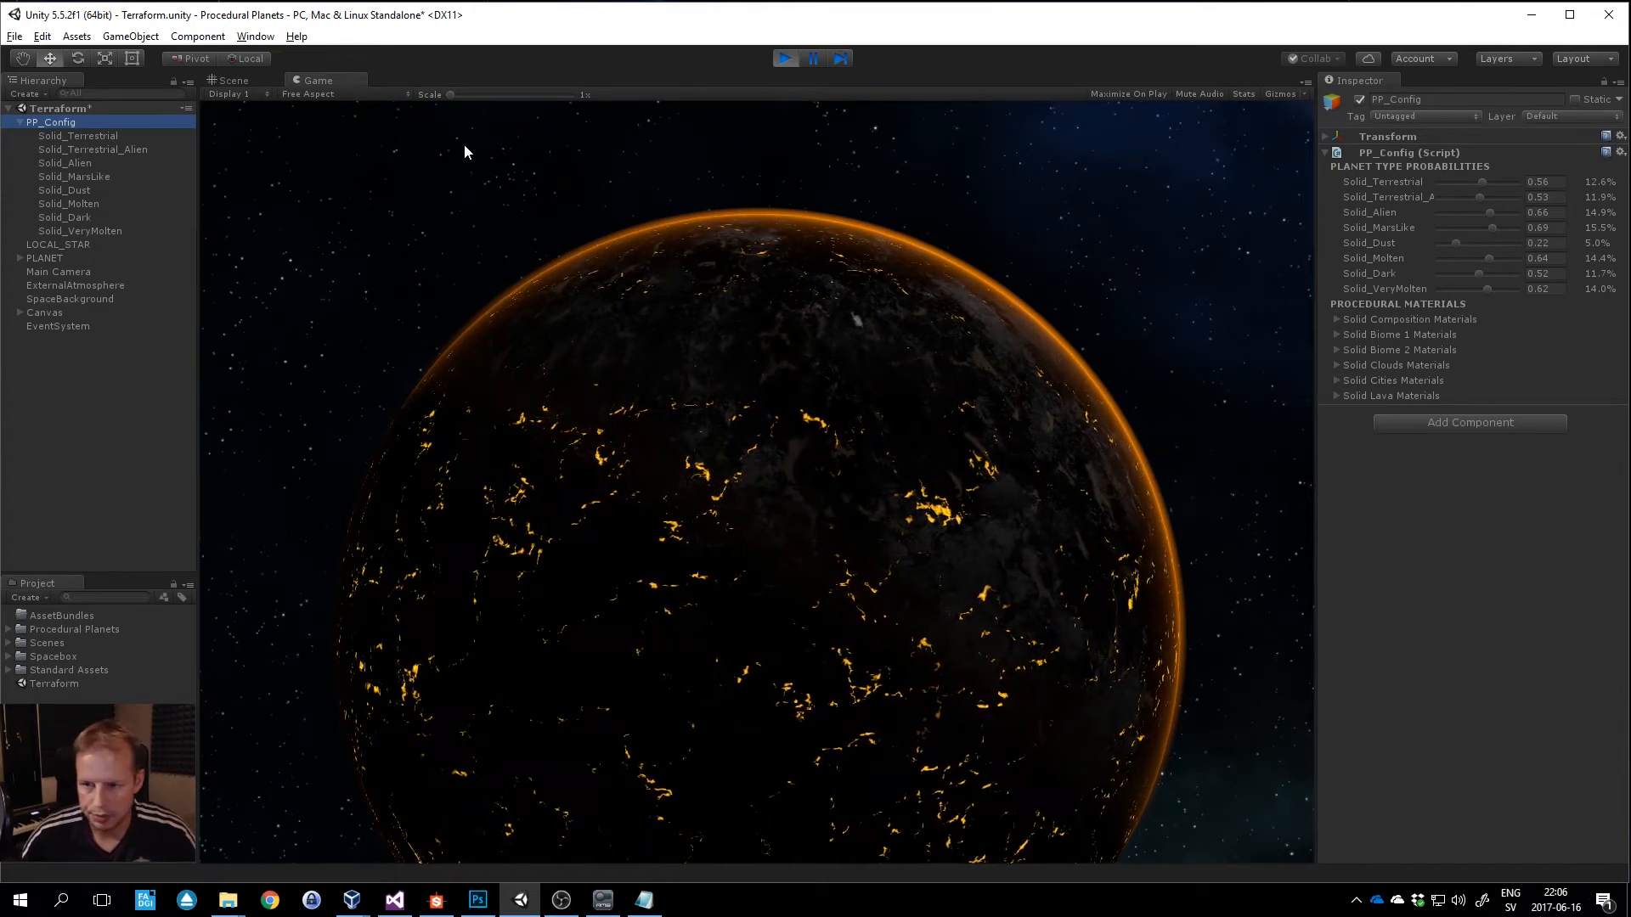
pyautogui.click(79, 204)
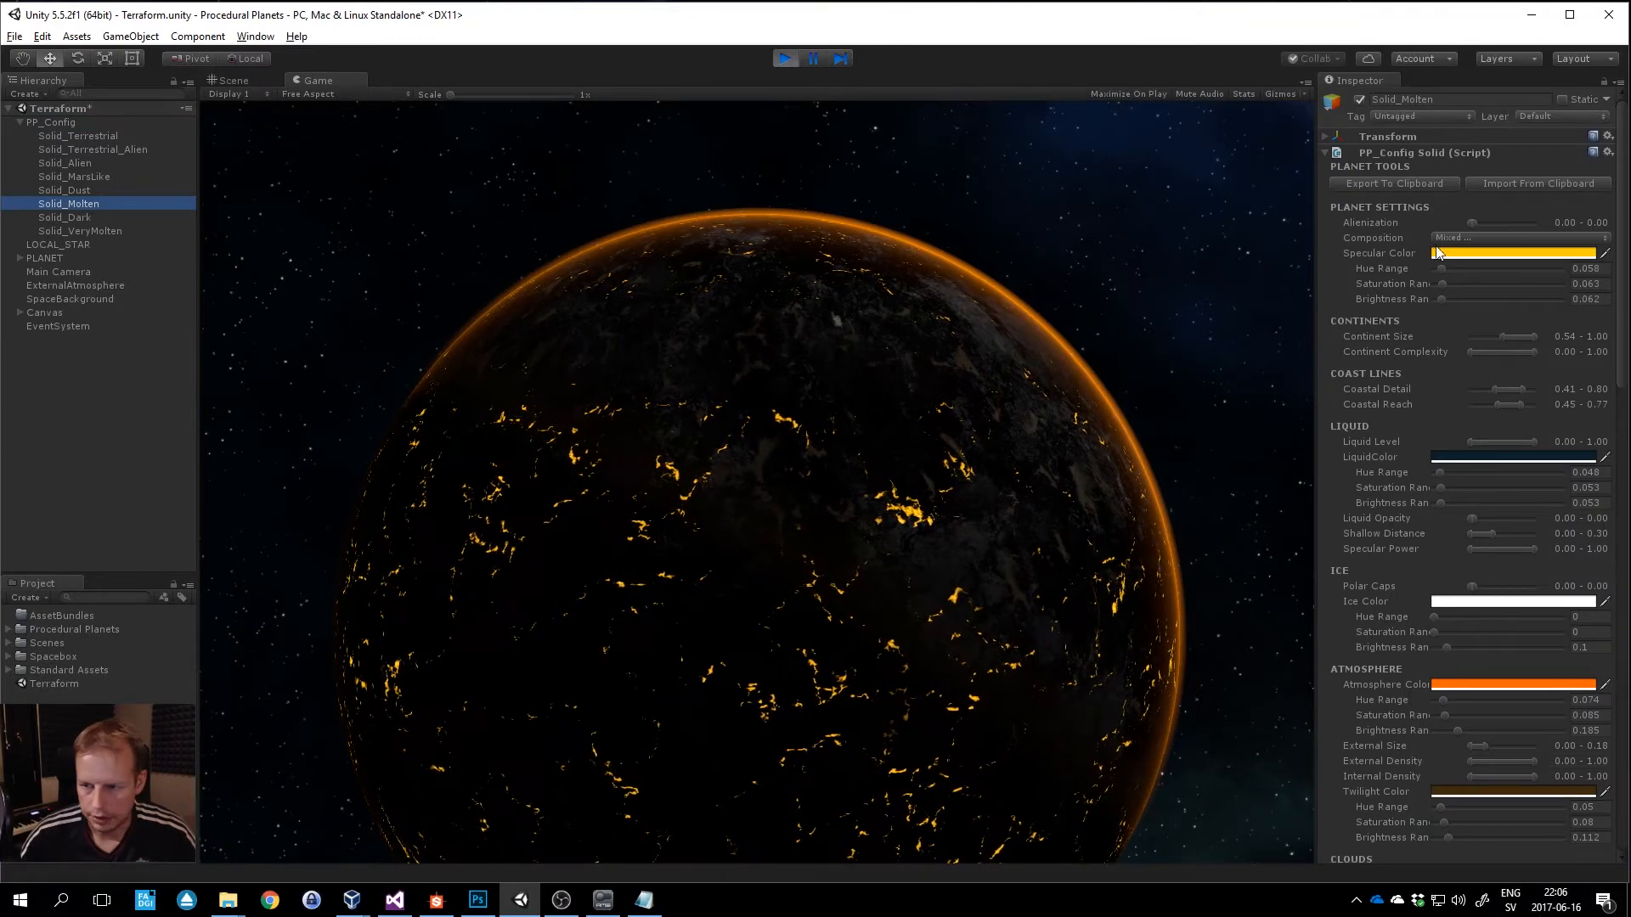
pyautogui.click(83, 220)
pyautogui.click(85, 230)
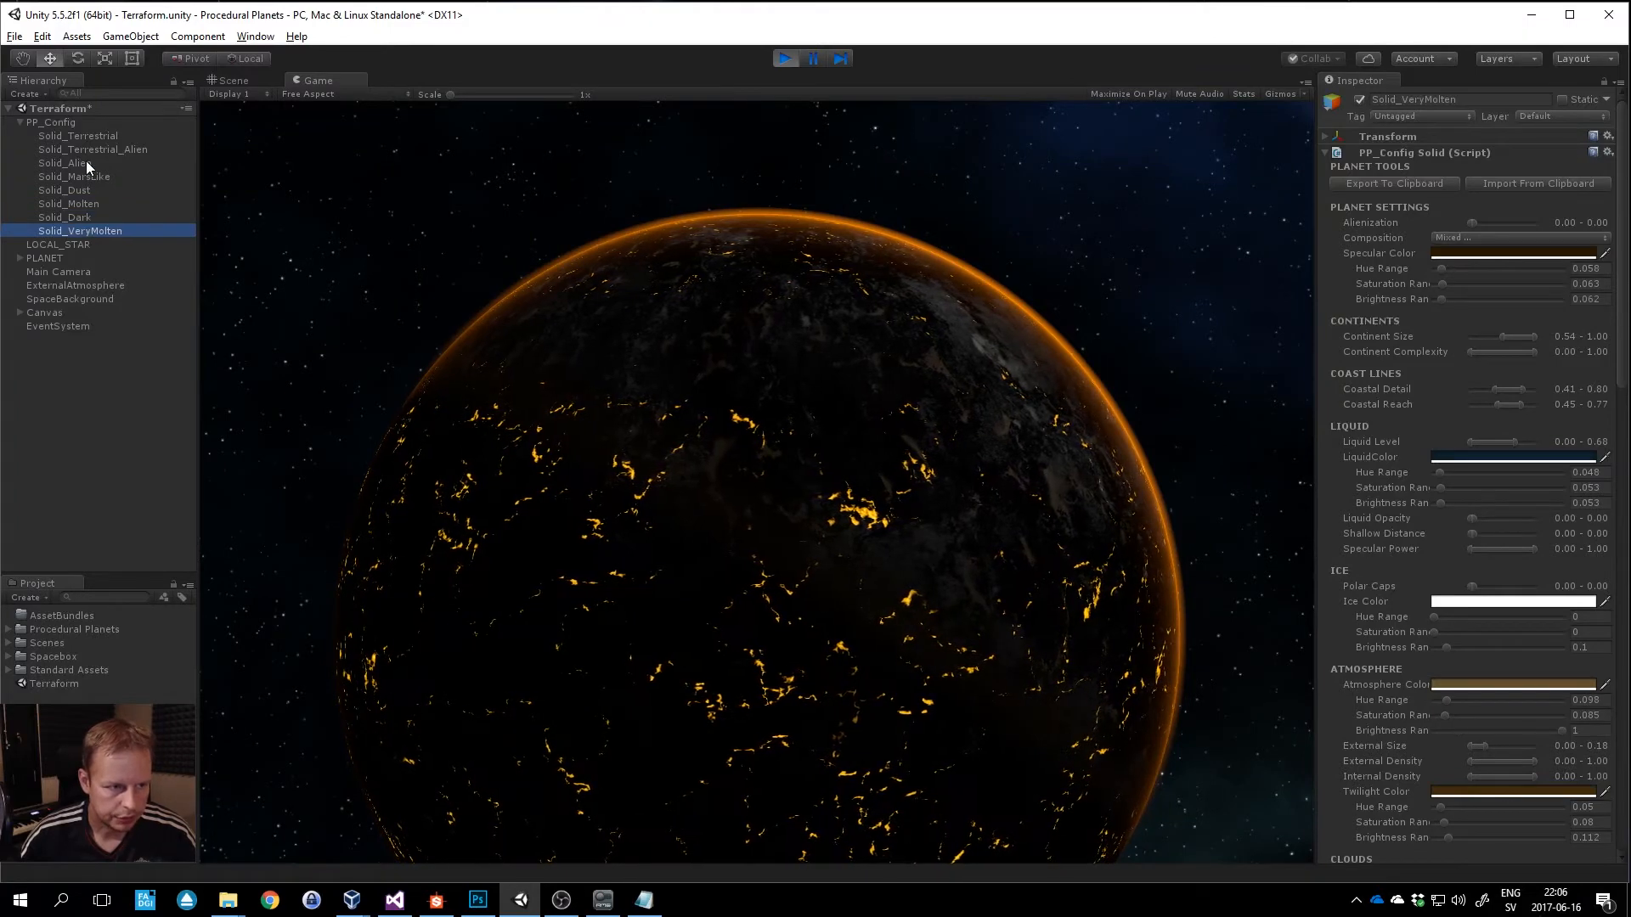
# Duplicate the Solid_Terrestrial planet type and rename the copy Solid_Demo.
pyautogui.click(95, 135)
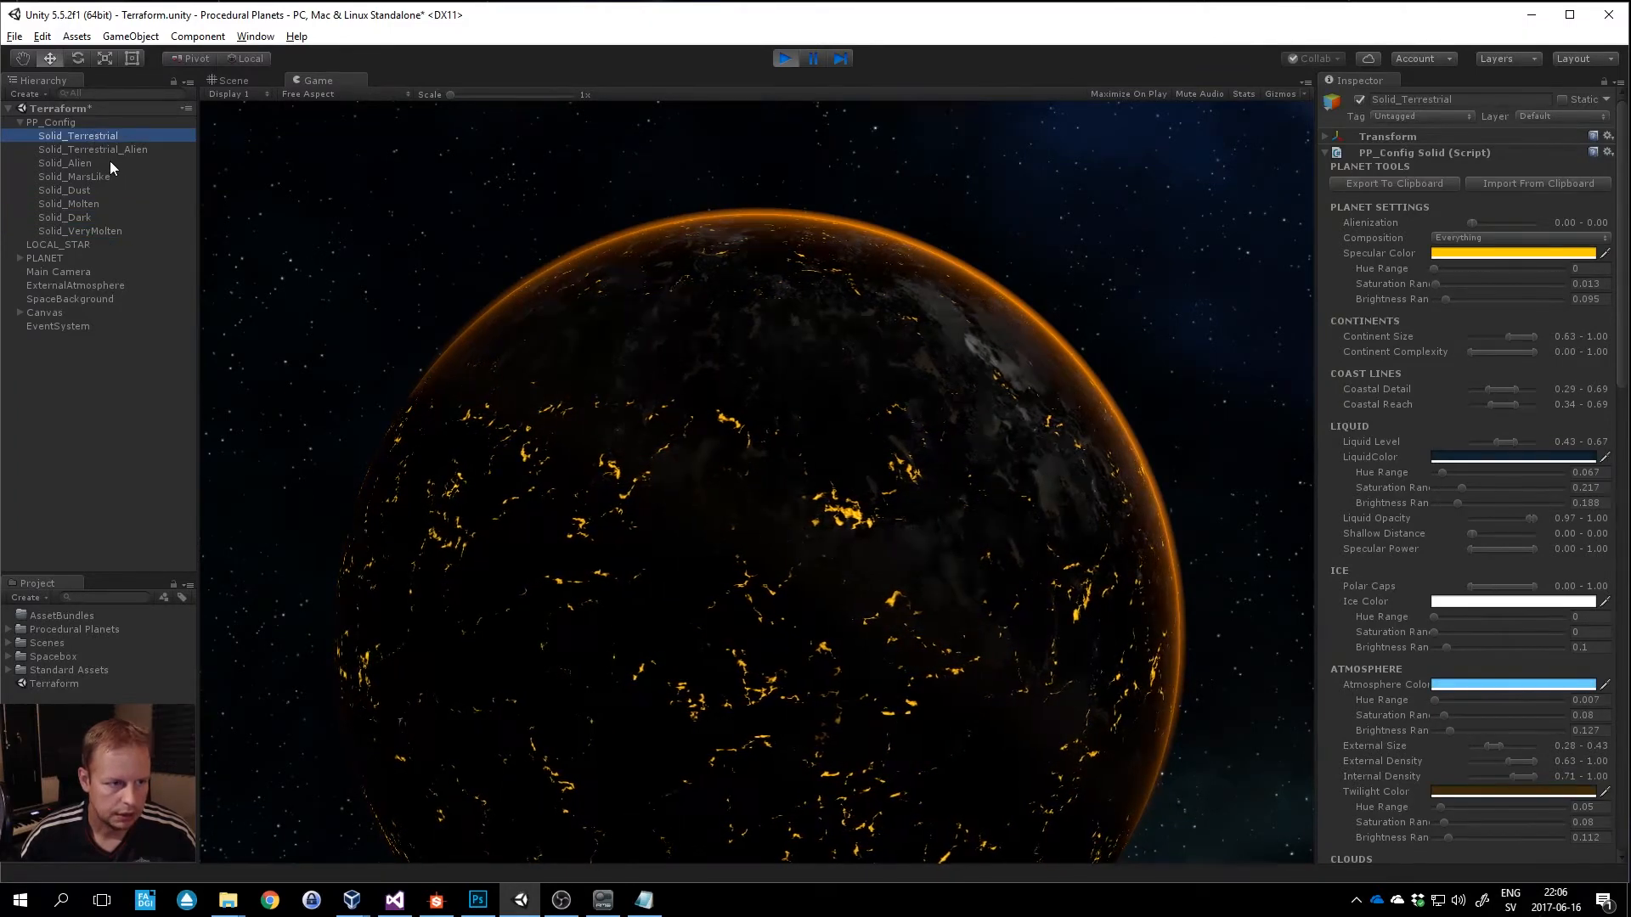
pyautogui.hotkey('ctrl', 'd')
pyautogui.click(101, 243)
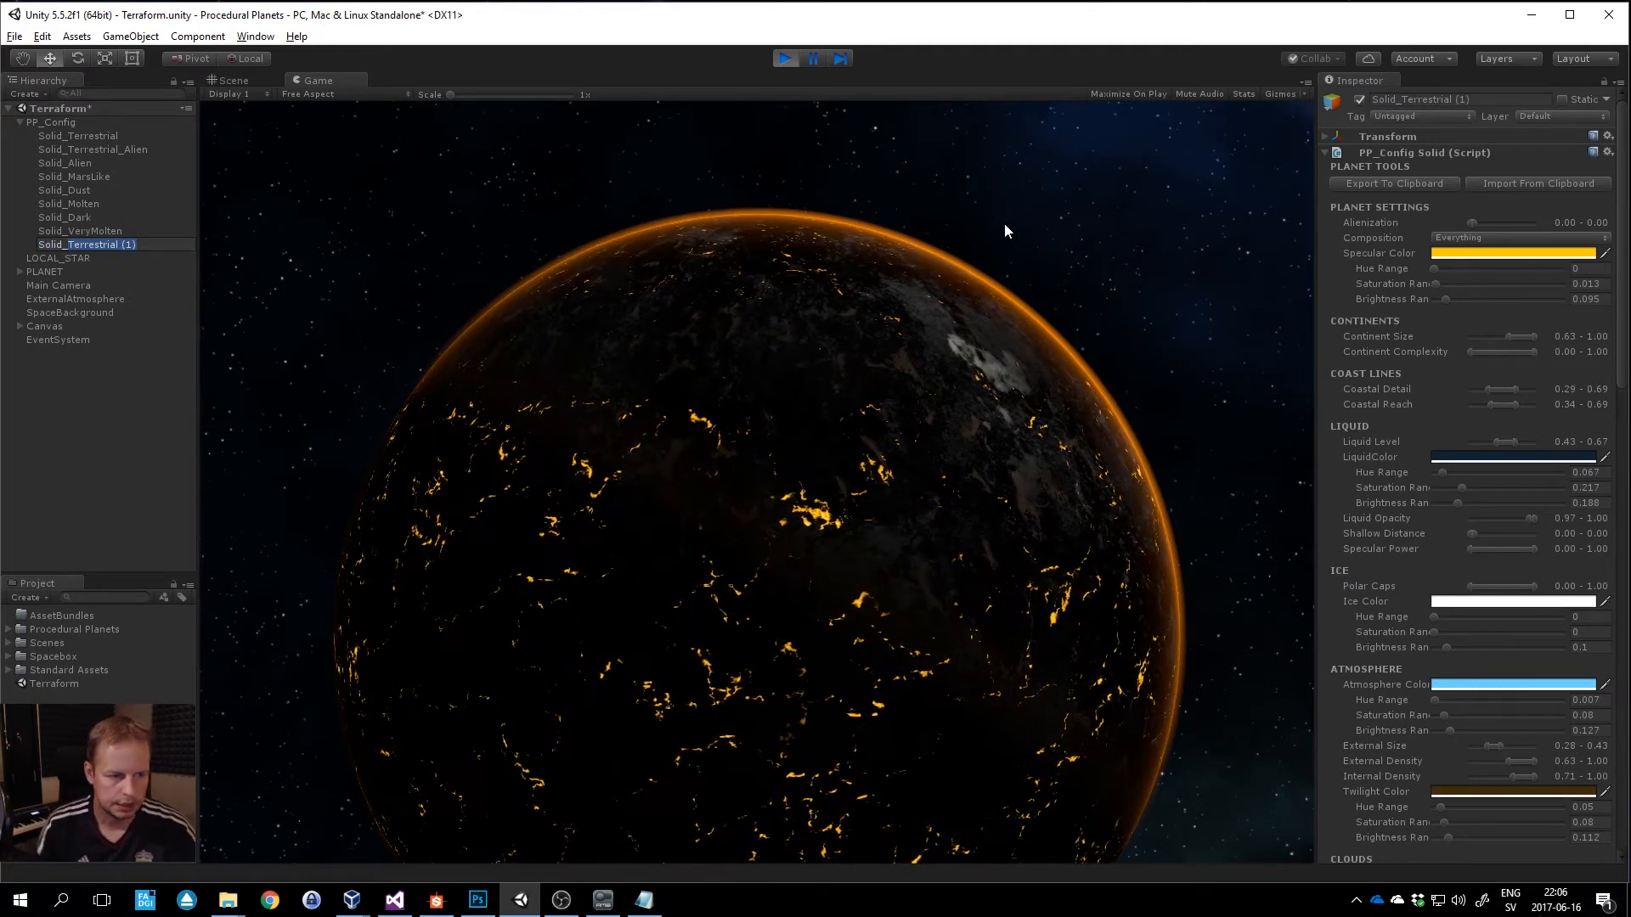
pyautogui.write('Solid_Demo')
pyautogui.press('Return')
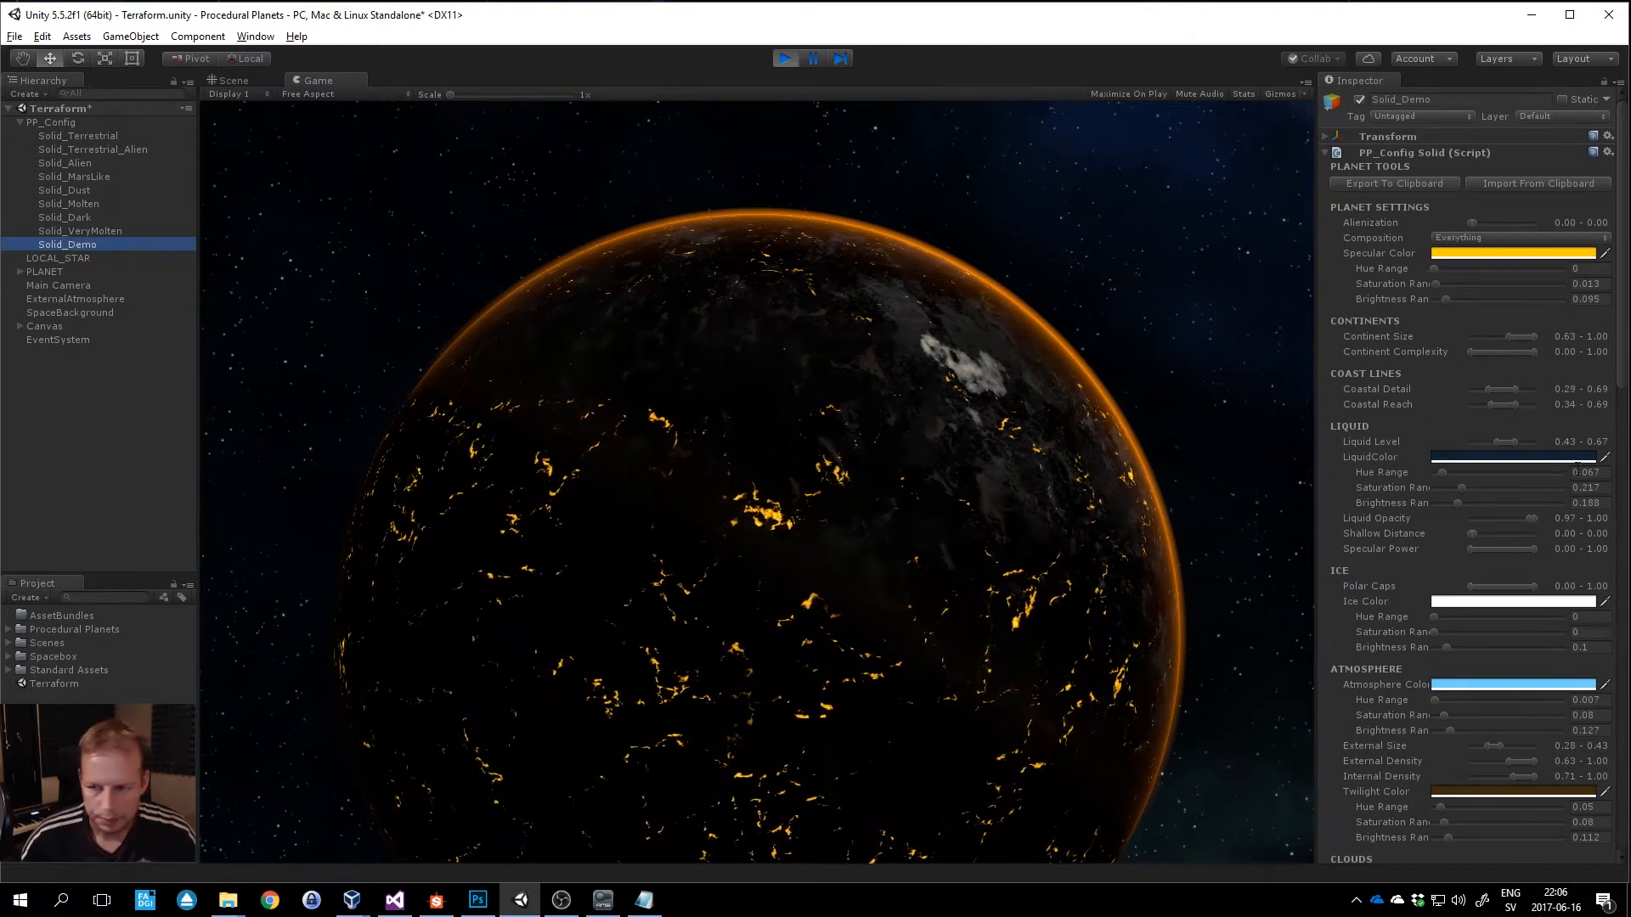
# Restrict Solid_Demo's Composition from everything to only Solid_Cracked, Solid_Fractured and Solid_Fused.
pyautogui.scroll(-6, 1500, 512)
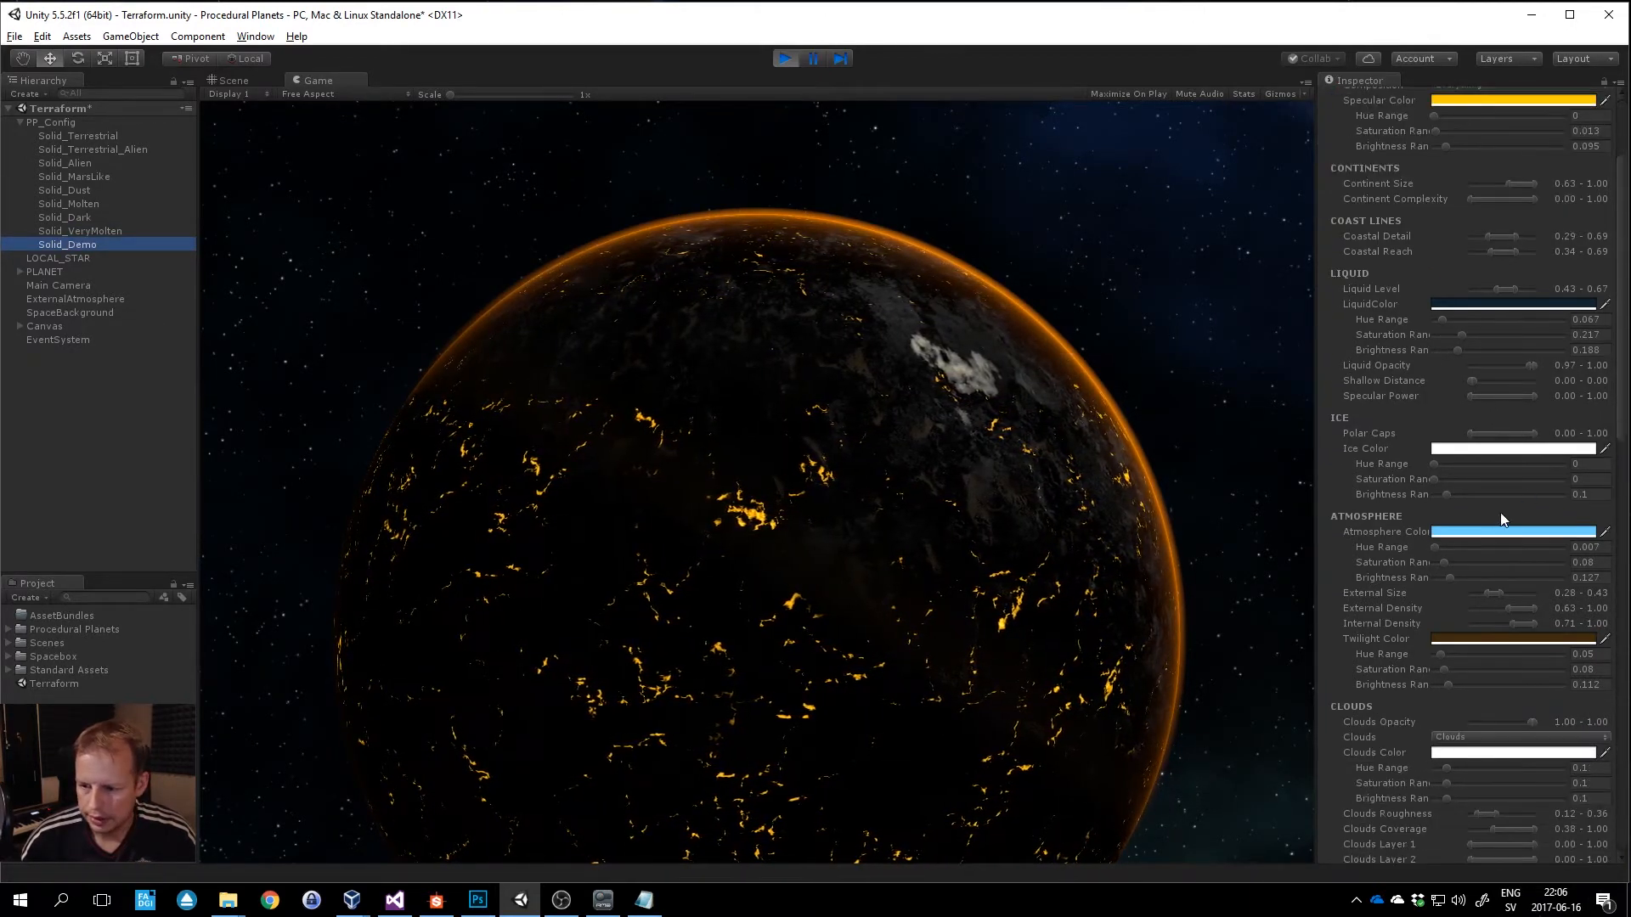
pyautogui.scroll(6, 1534, 433)
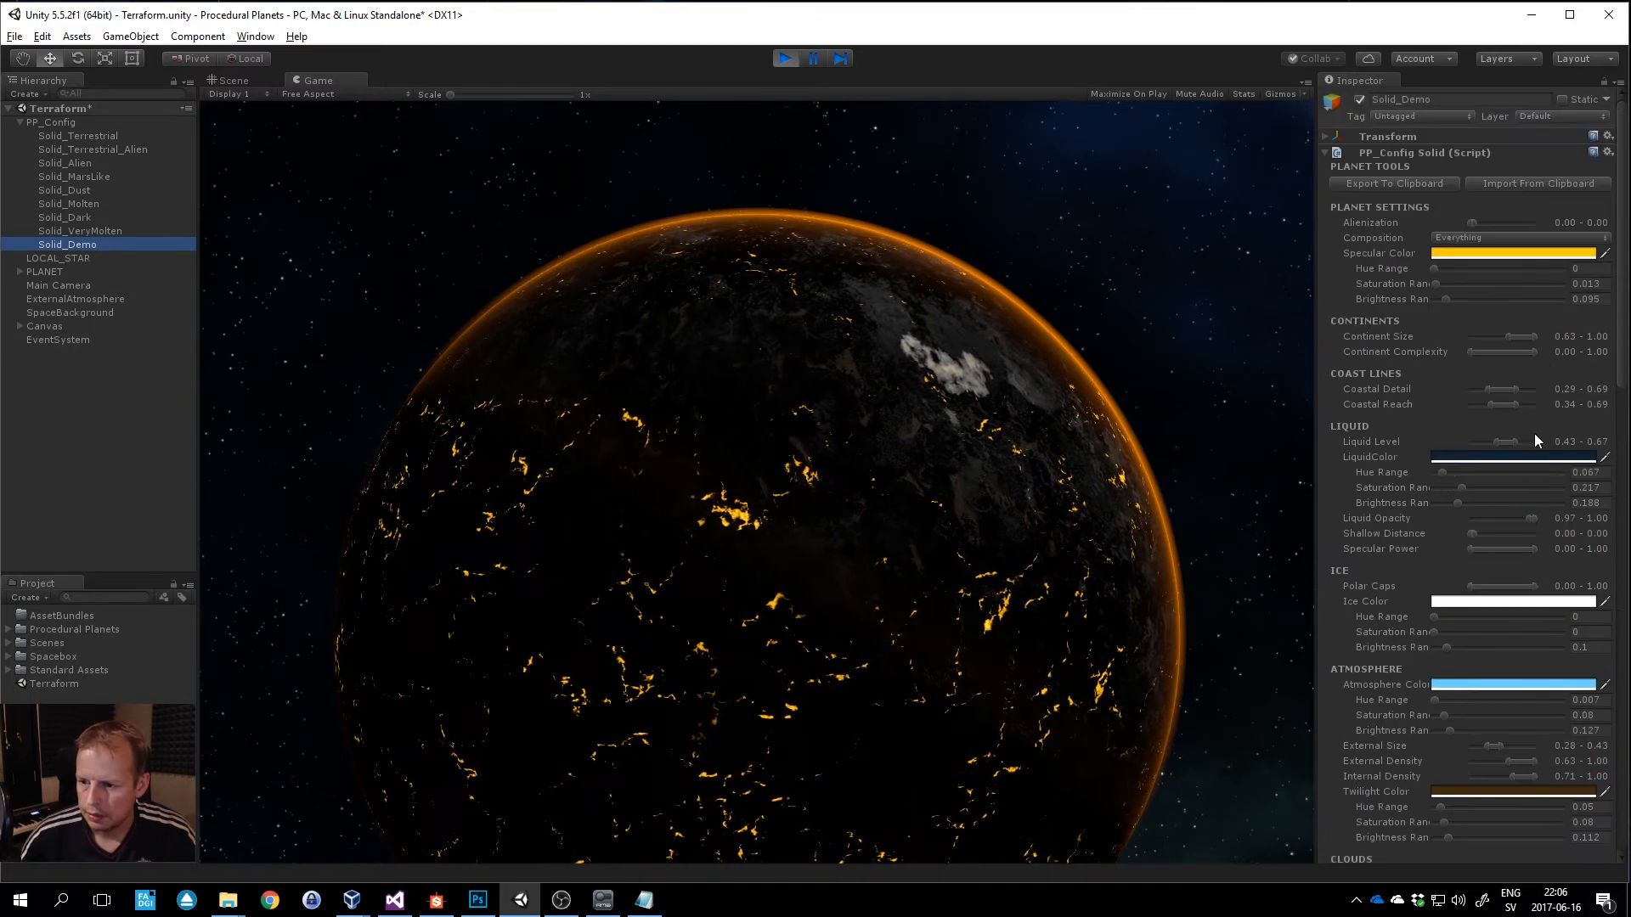
pyautogui.moveTo(1618, 306); pyautogui.dragTo(1619, 297)
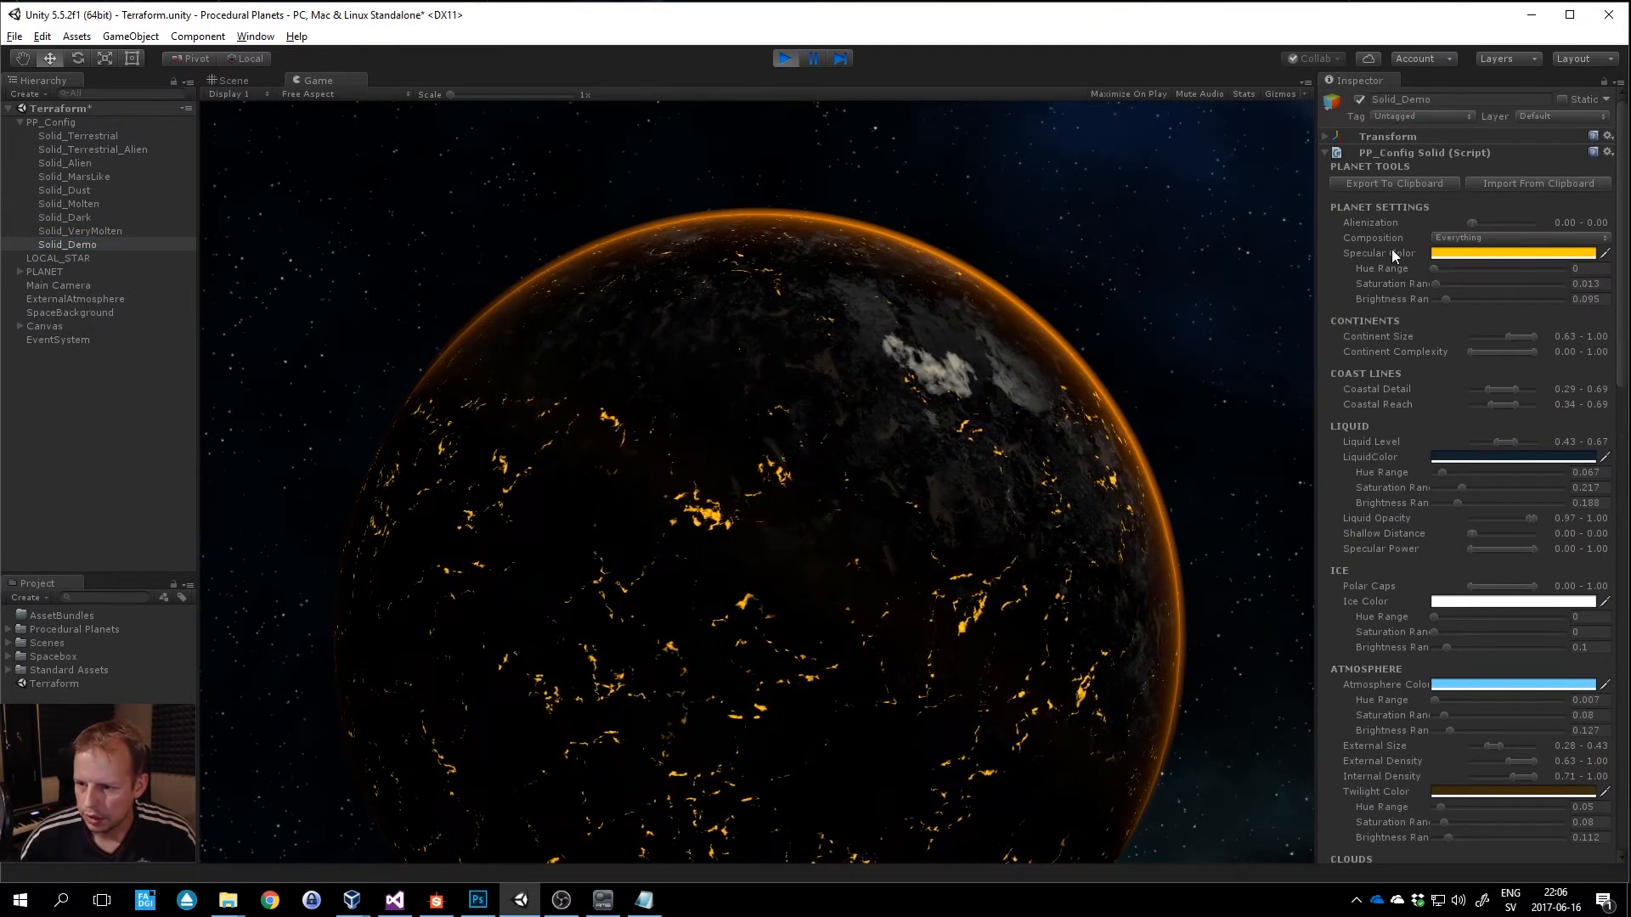
pyautogui.click(1500, 238)
pyautogui.click(1493, 253)
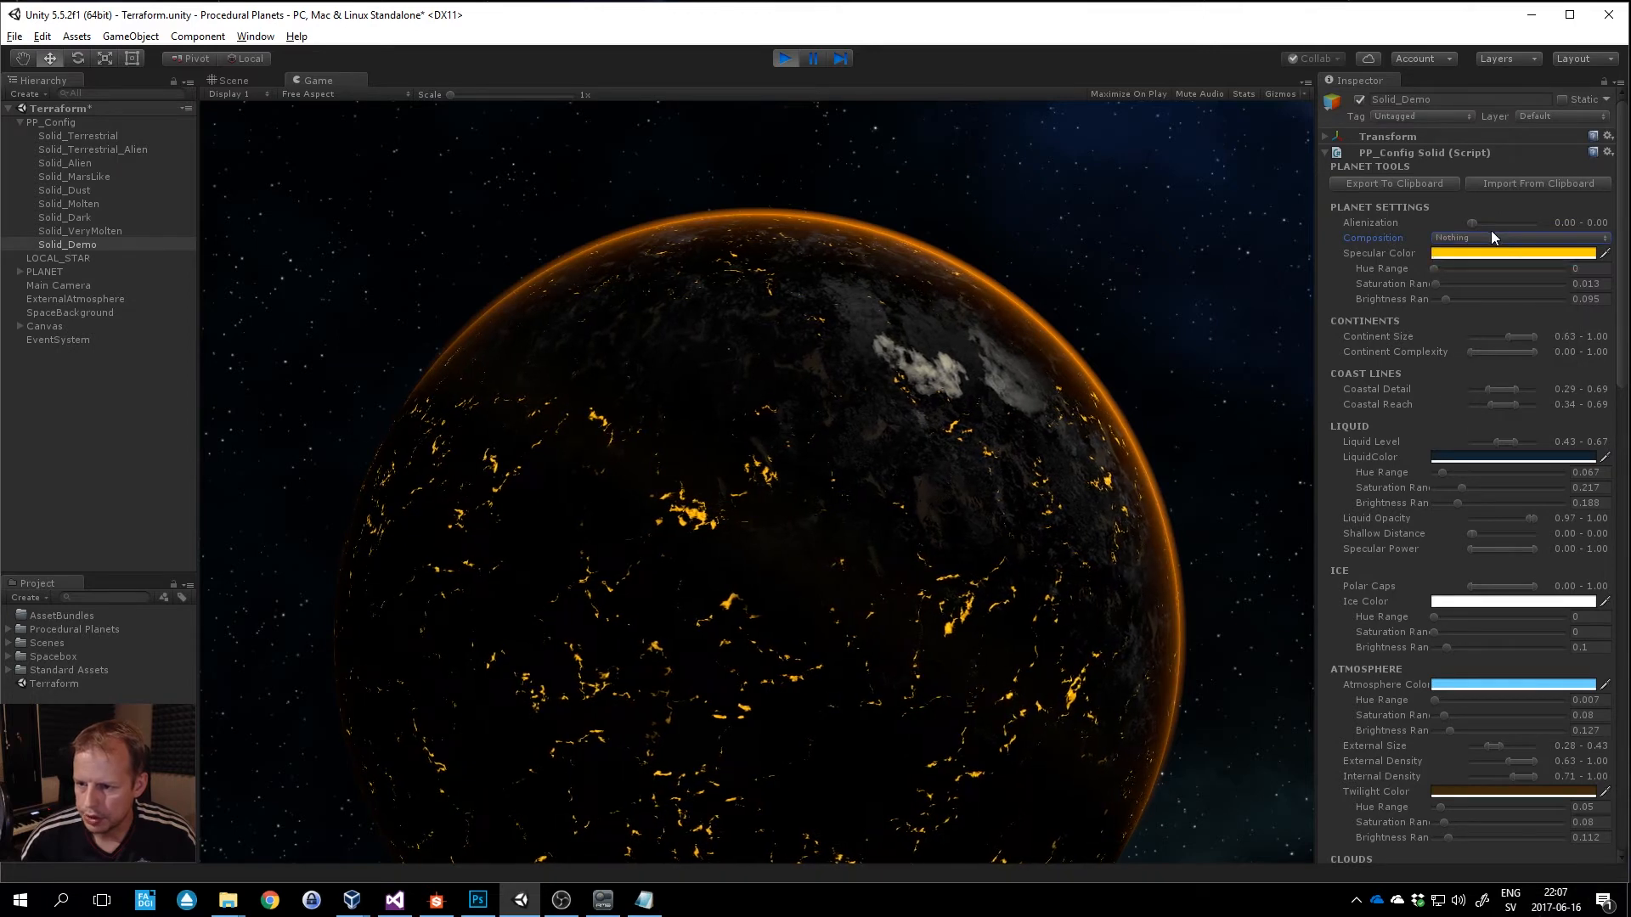
pyautogui.click(1492, 237)
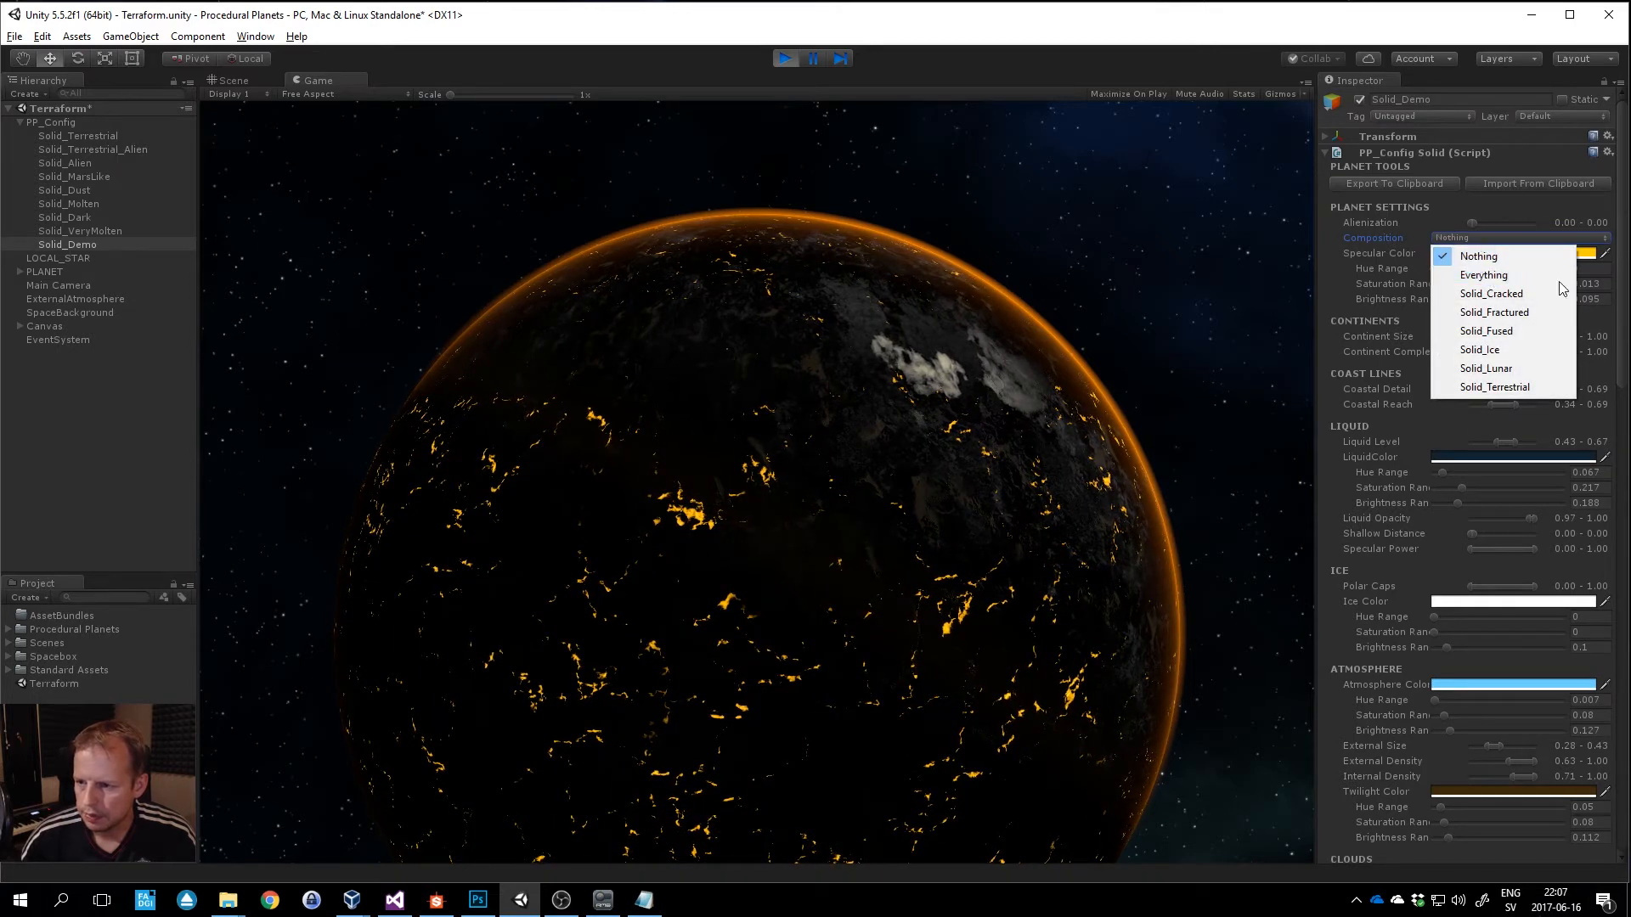
pyautogui.click(1514, 294)
pyautogui.click(1496, 238)
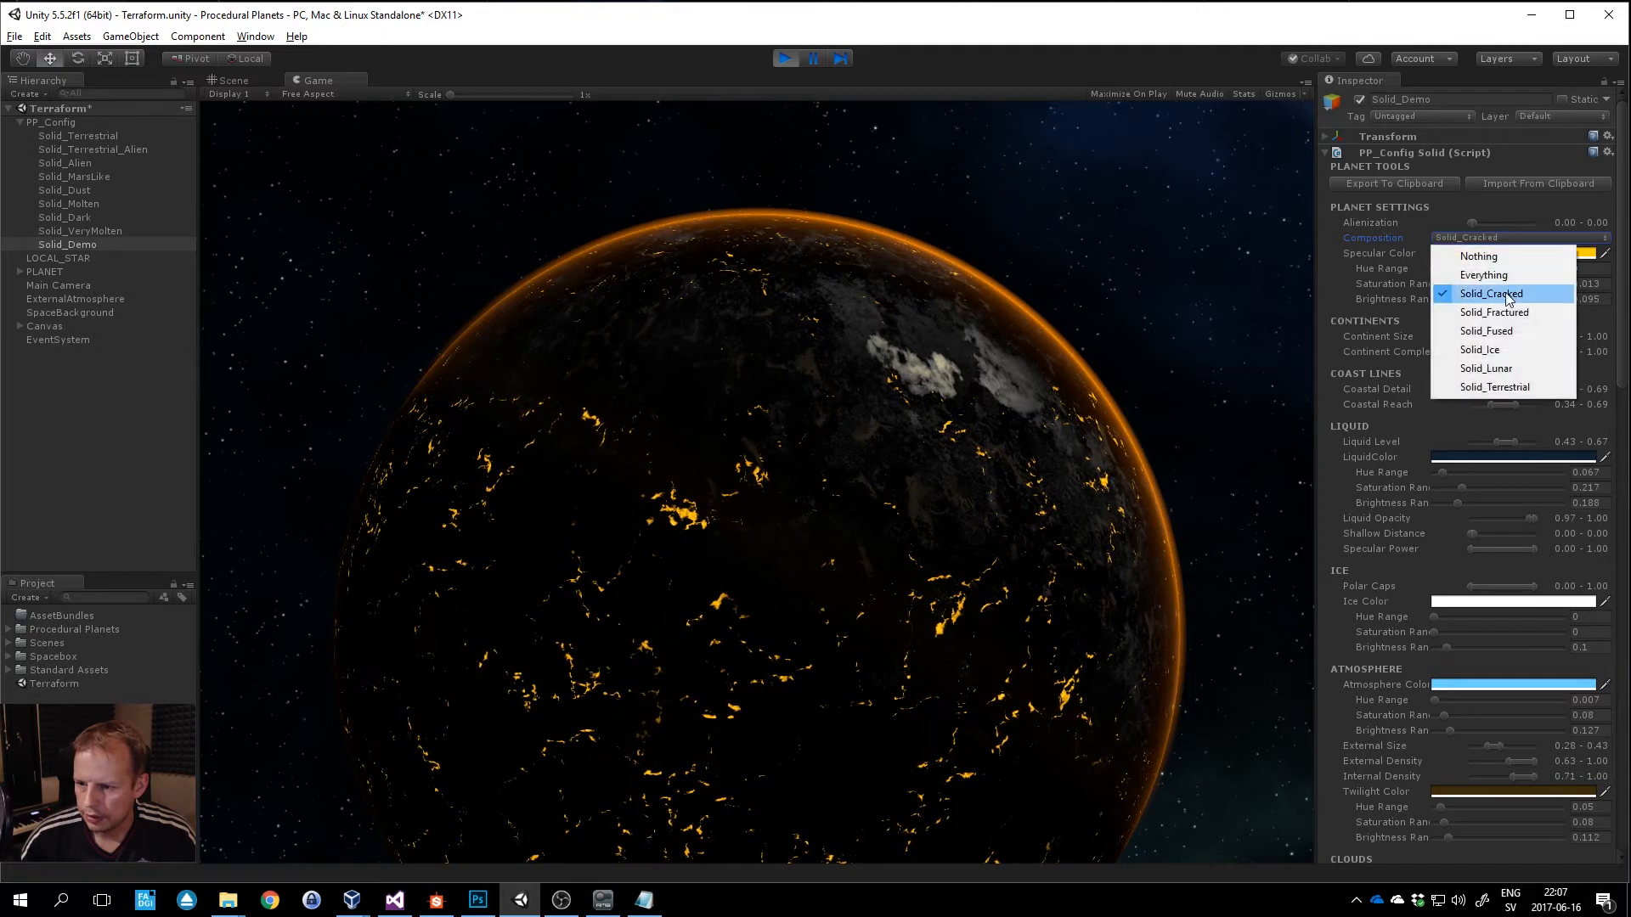
pyautogui.click(1496, 313)
pyautogui.click(1493, 238)
pyautogui.click(1529, 331)
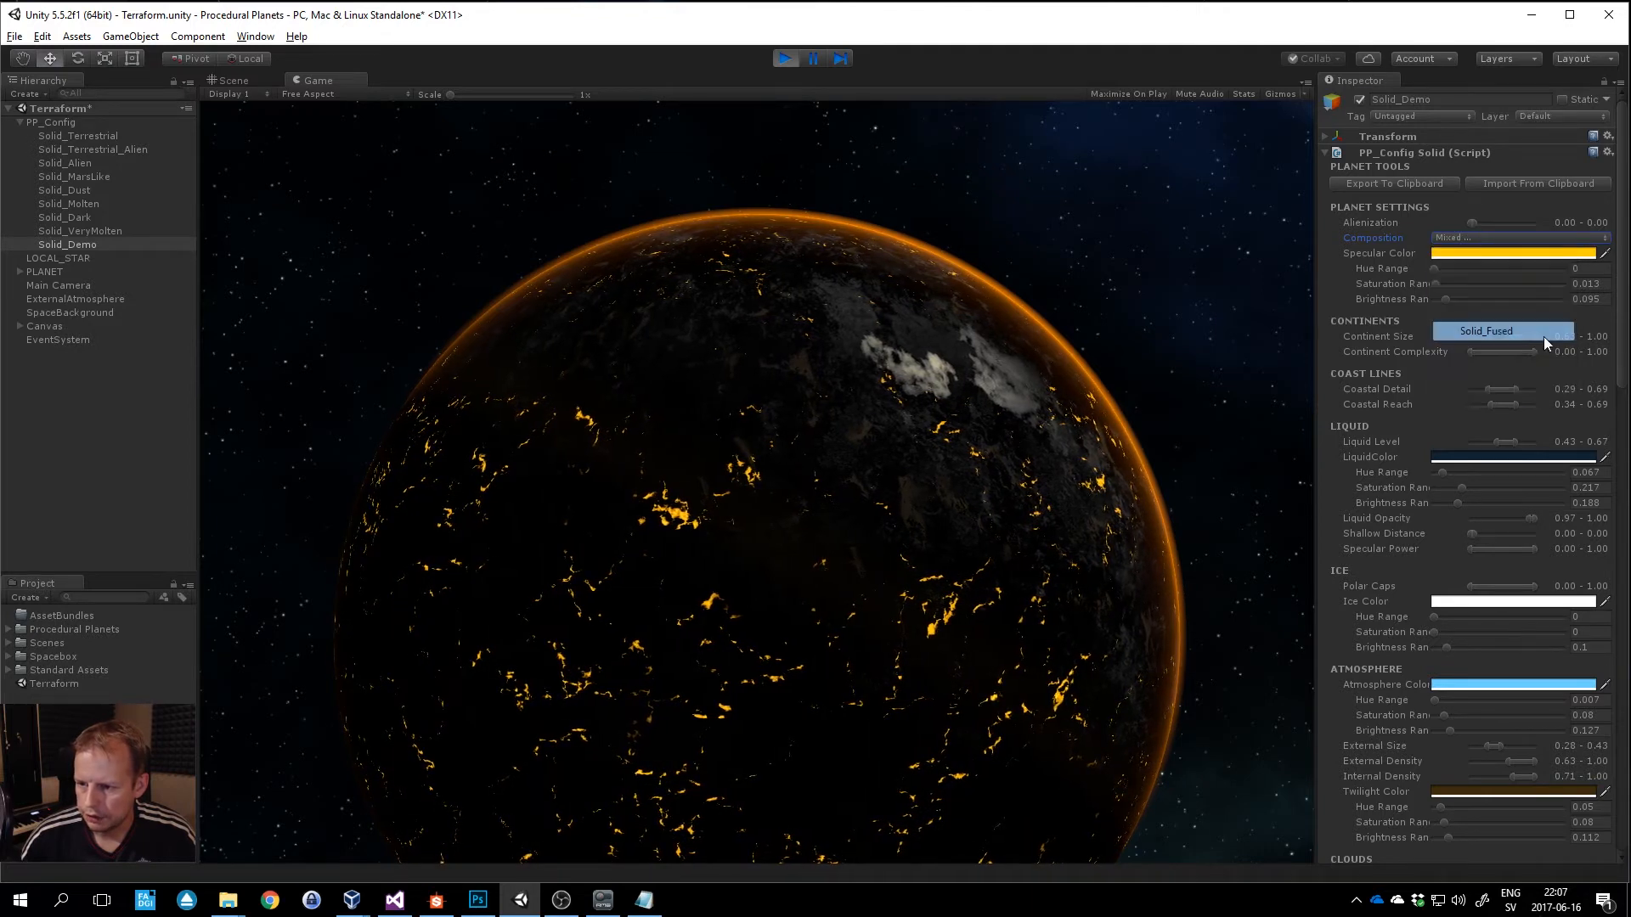
# Set Solid_Demo's Continent Size range to 0.26–0.52 and its Liquid Level range to 0.31–0.55.
pyautogui.moveTo(1621, 299); pyautogui.dragTo(1622, 343)
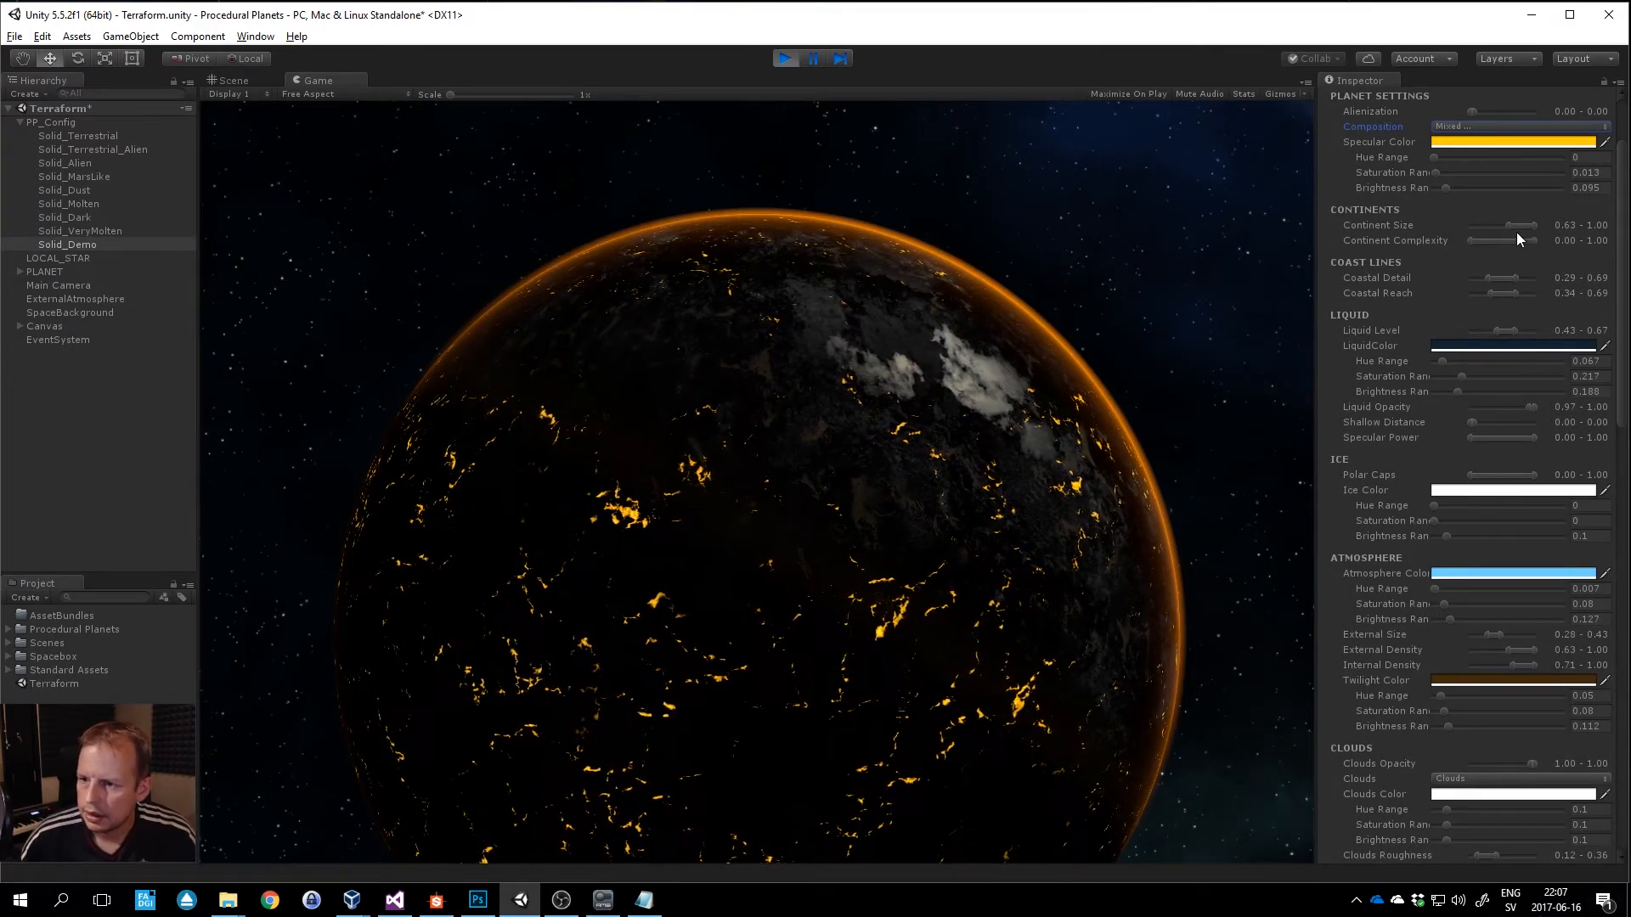
pyautogui.moveTo(1525, 226); pyautogui.dragTo(1506, 228)
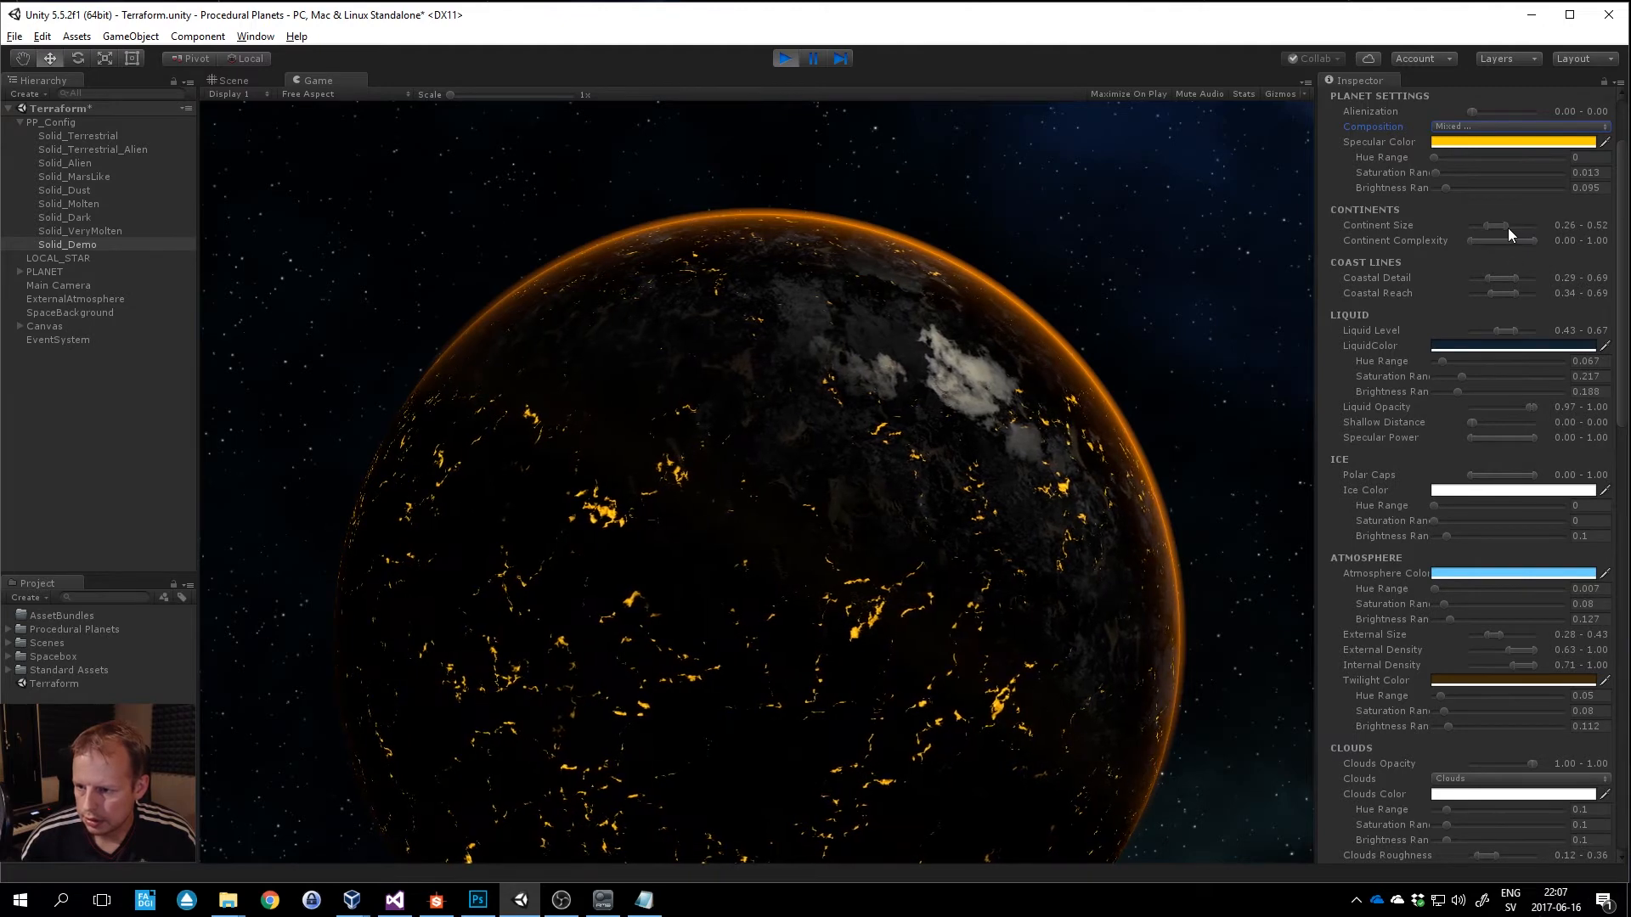
pyautogui.moveTo(1504, 330)
pyautogui.mouseDown()
pyautogui.moveTo(1481, 330)
pyautogui.moveTo(1497, 330)
pyautogui.mouseUp()
# Darken Solid_Demo's Liquid Color to a near-black blue and set Liquid Opacity to 0.61–1.00 and Shallow Distance to 0.00–0.34.
pyautogui.click(1522, 345)
pyautogui.click(128, 193)
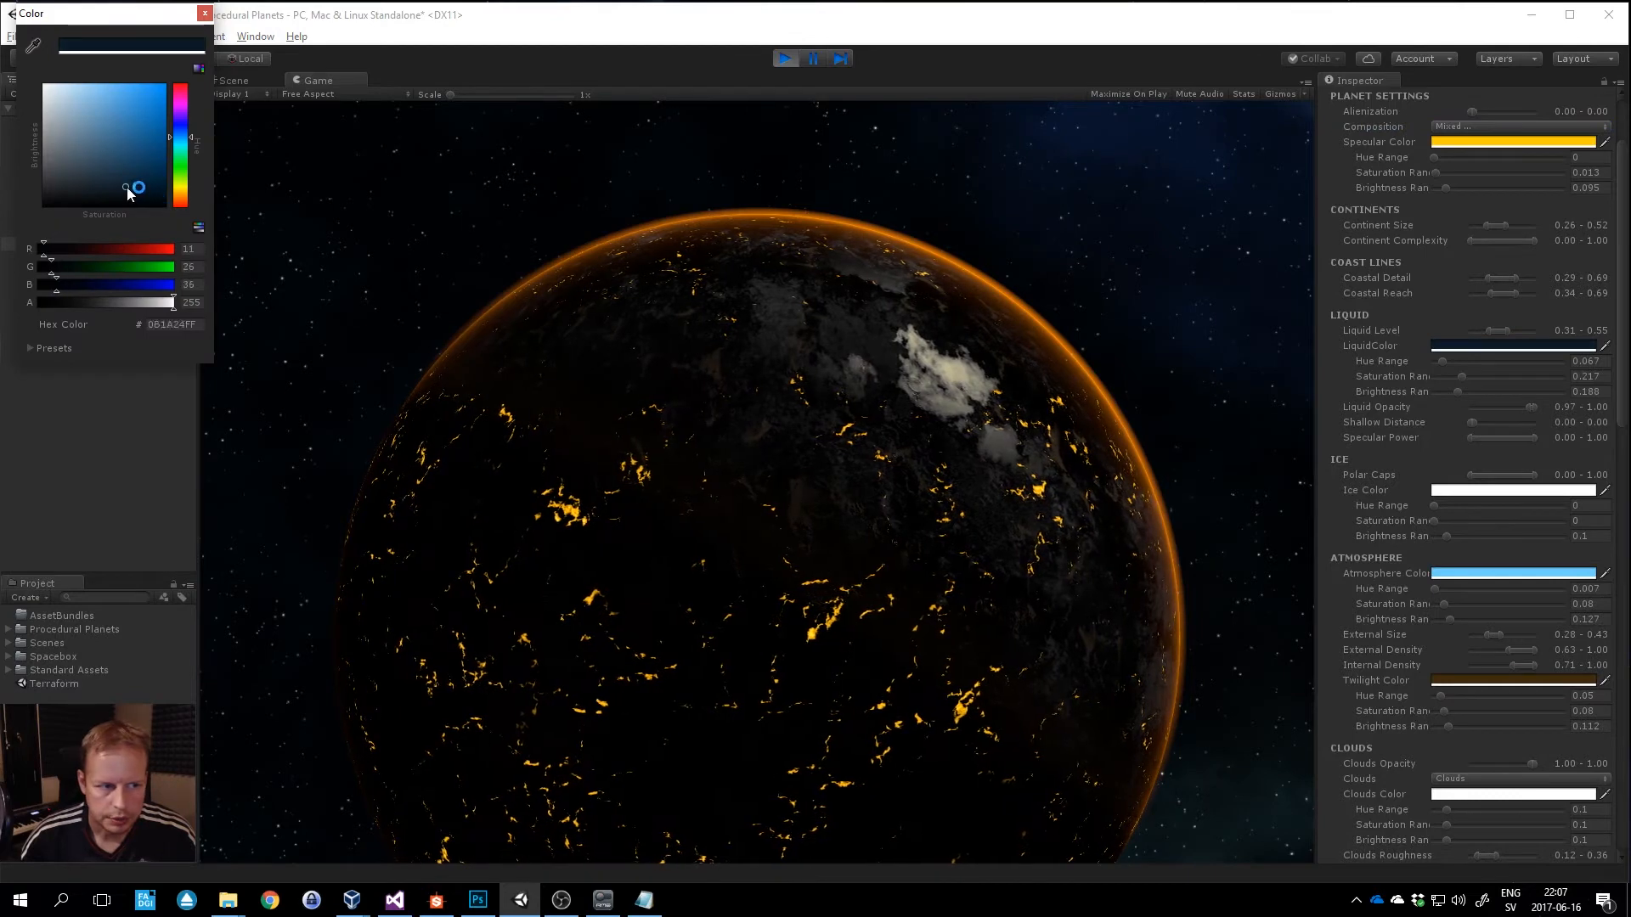
pyautogui.click(205, 12)
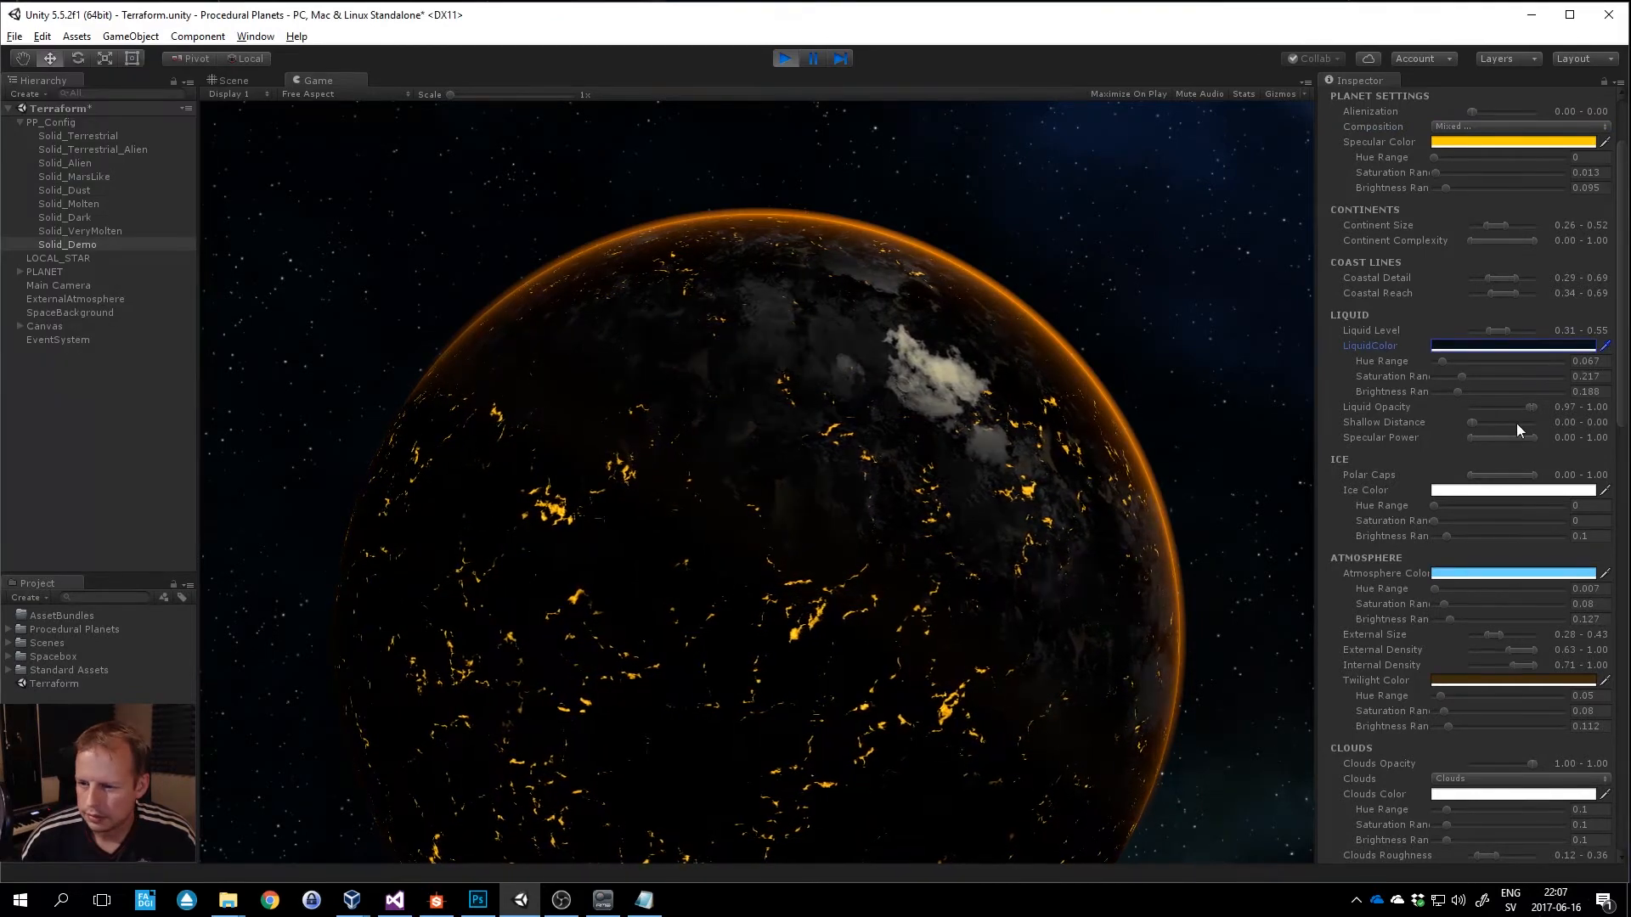
pyautogui.scroll(-3, 1509, 431)
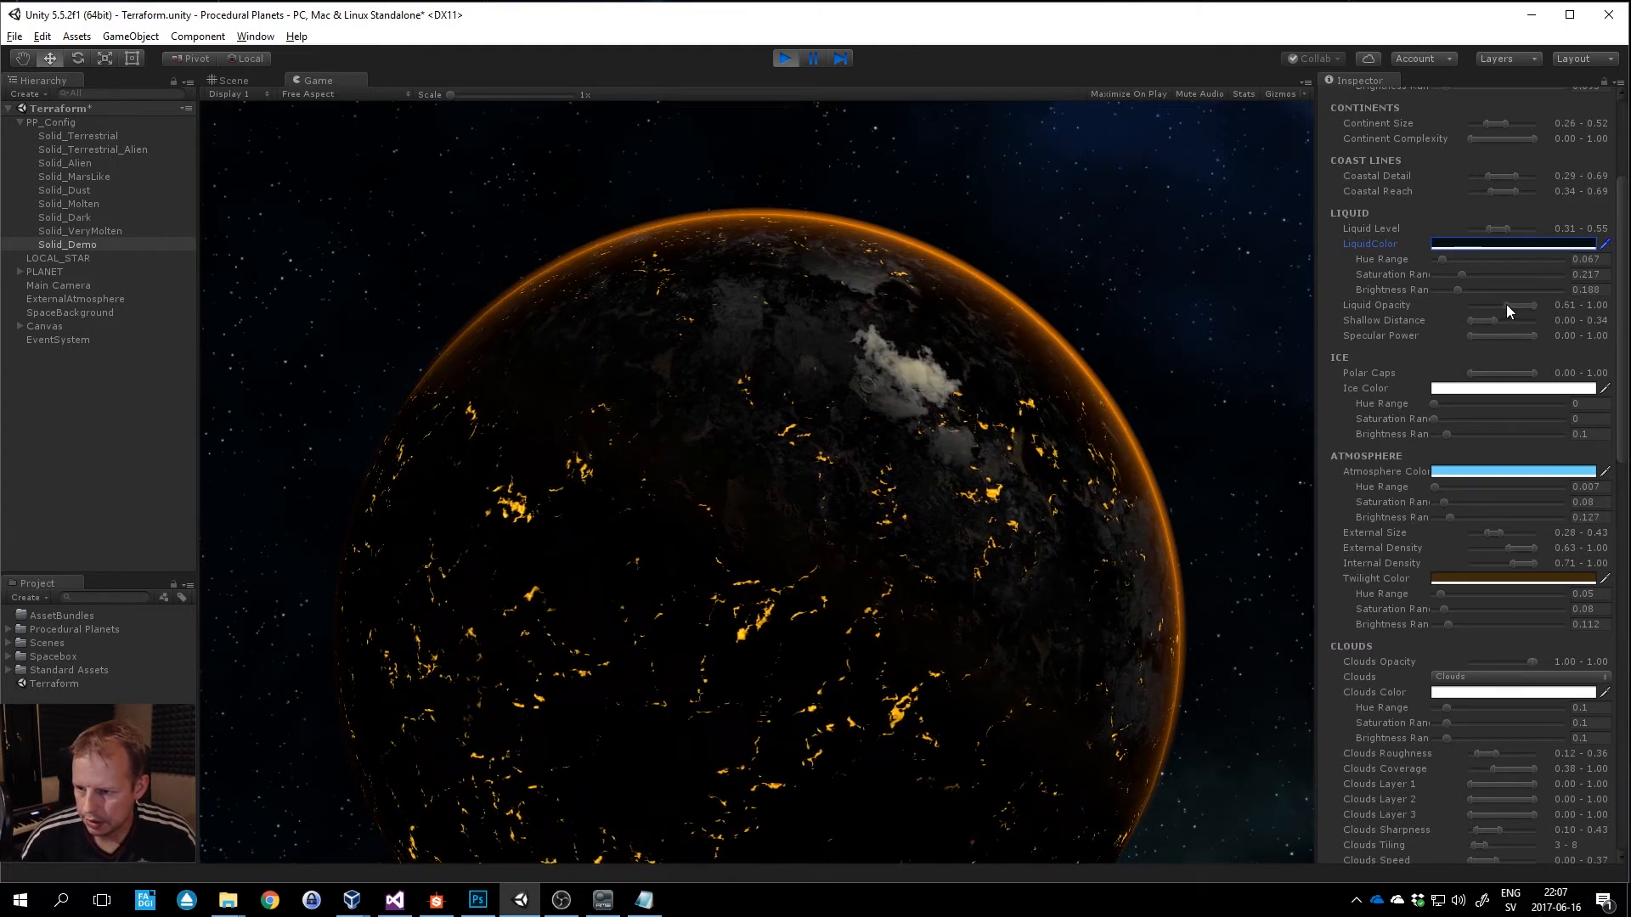
# Set Solid_Demo's Atmosphere Color ranges to hue 0.099, saturation 0.126 and brightness 0.18, and its External Size to 0.21–0.69.
pyautogui.scroll(-2, 1492, 357)
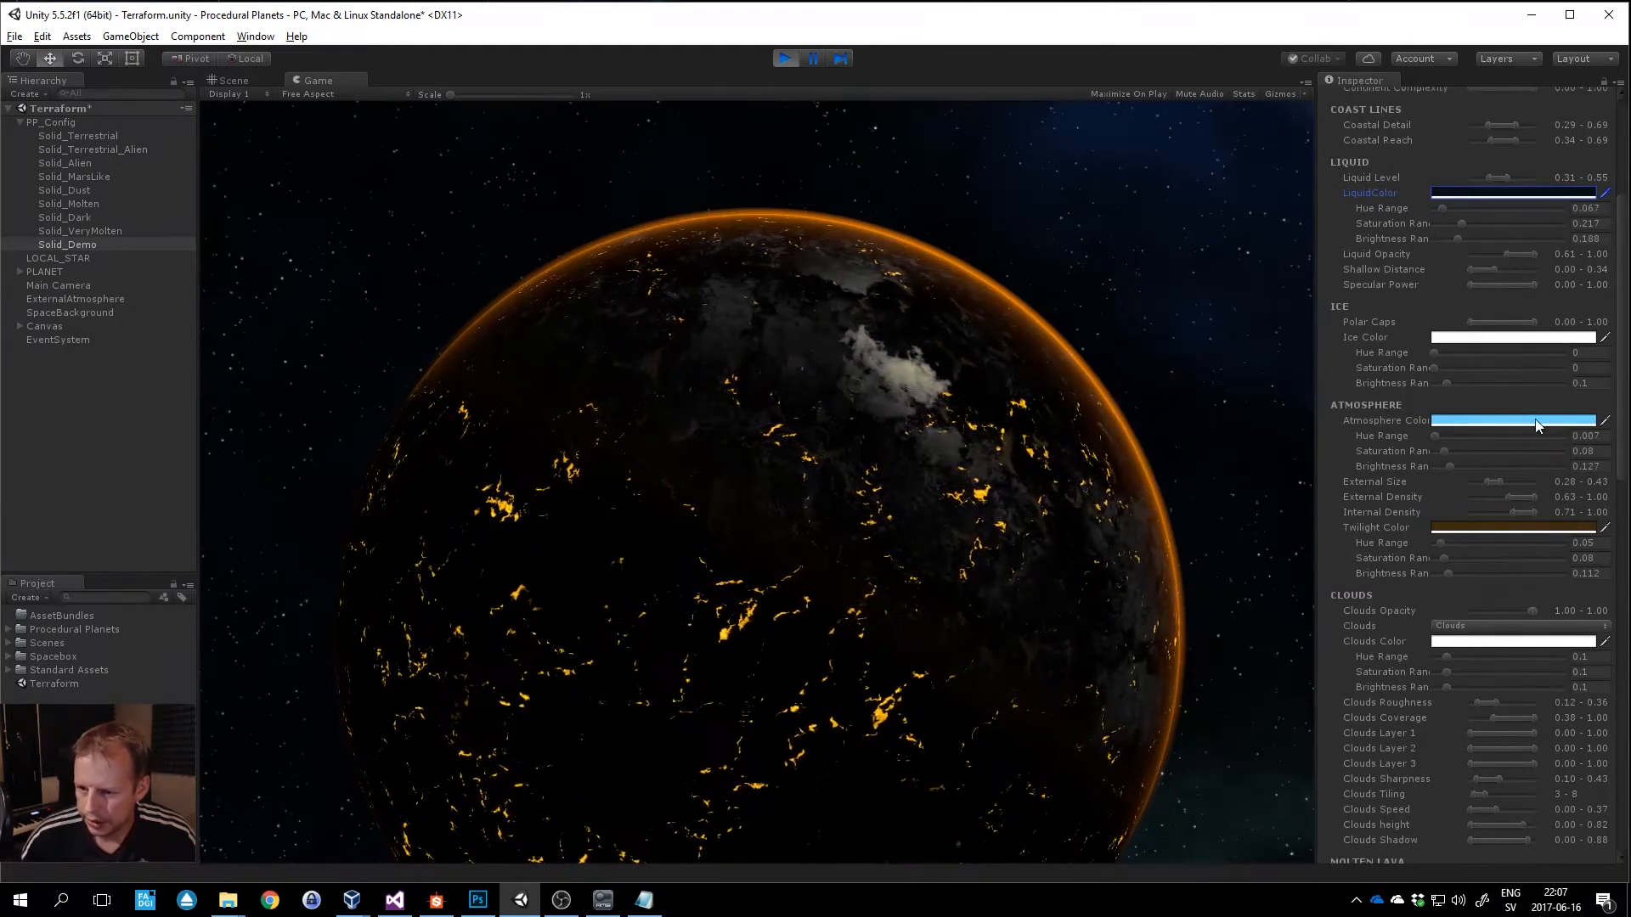
pyautogui.click(1461, 422)
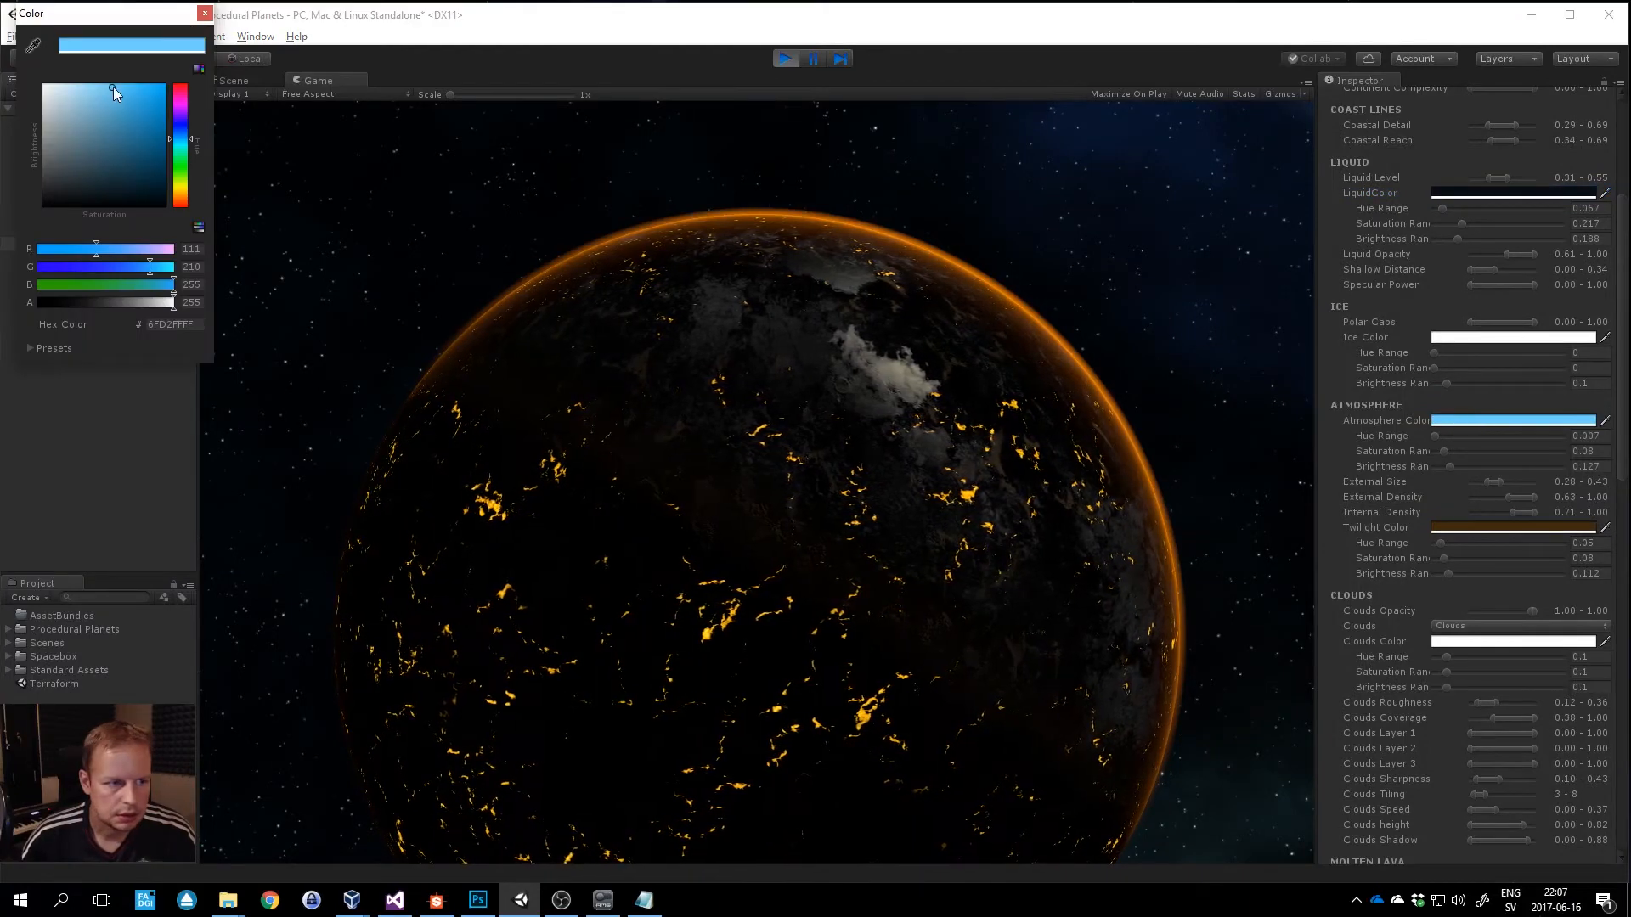
pyautogui.click(206, 13)
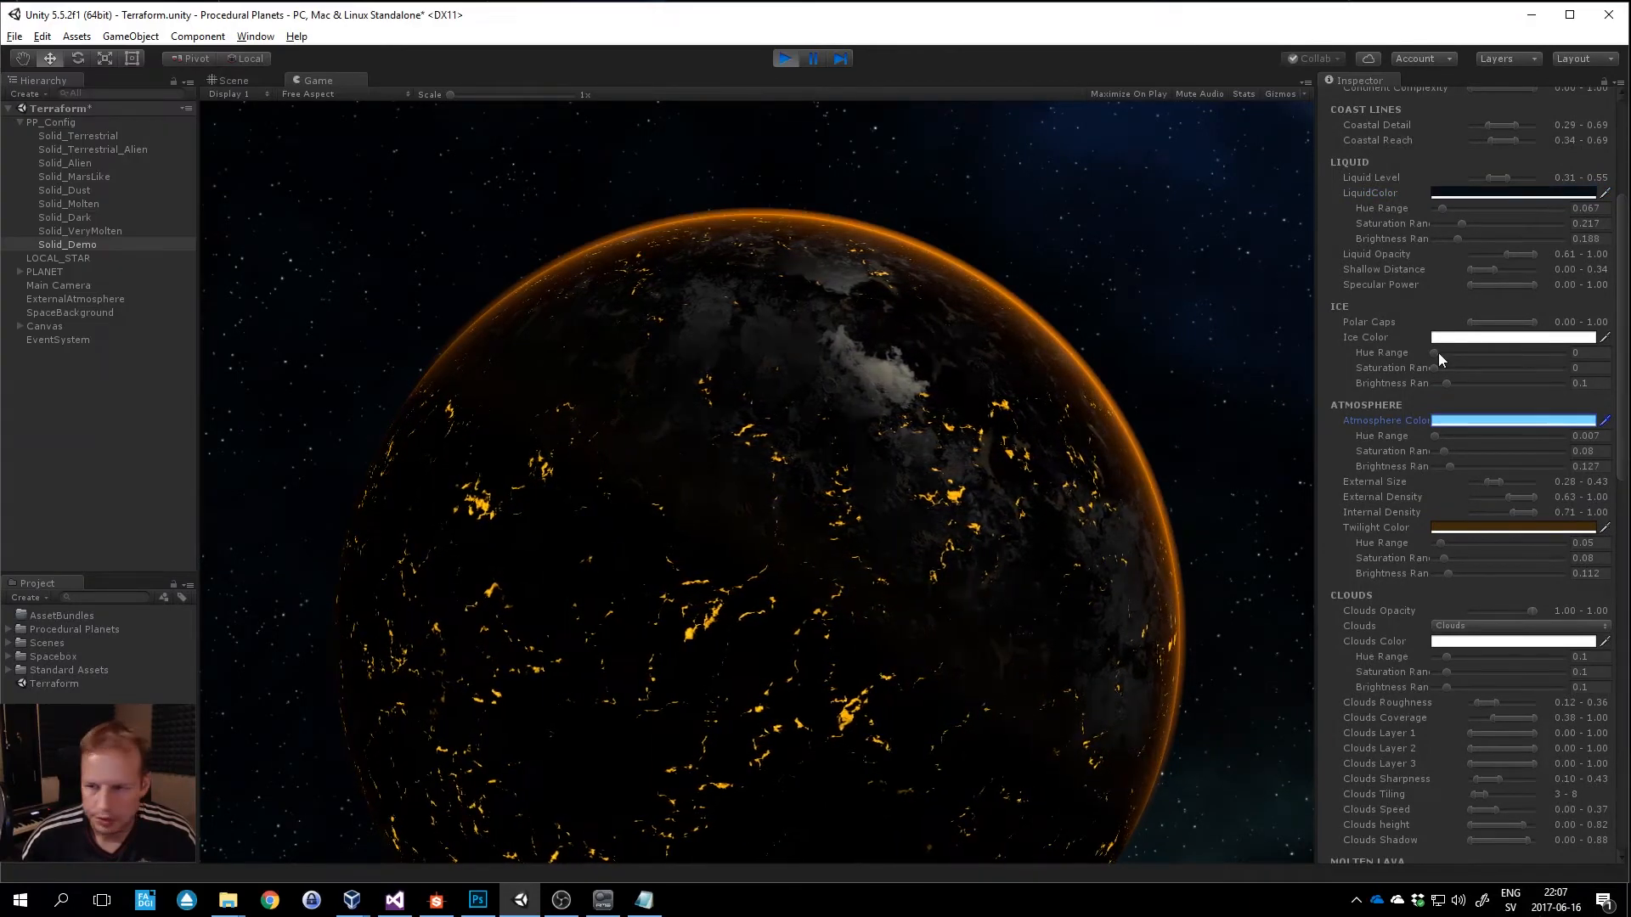
pyautogui.moveTo(1441, 439); pyautogui.dragTo(1458, 467)
pyautogui.click(1450, 451)
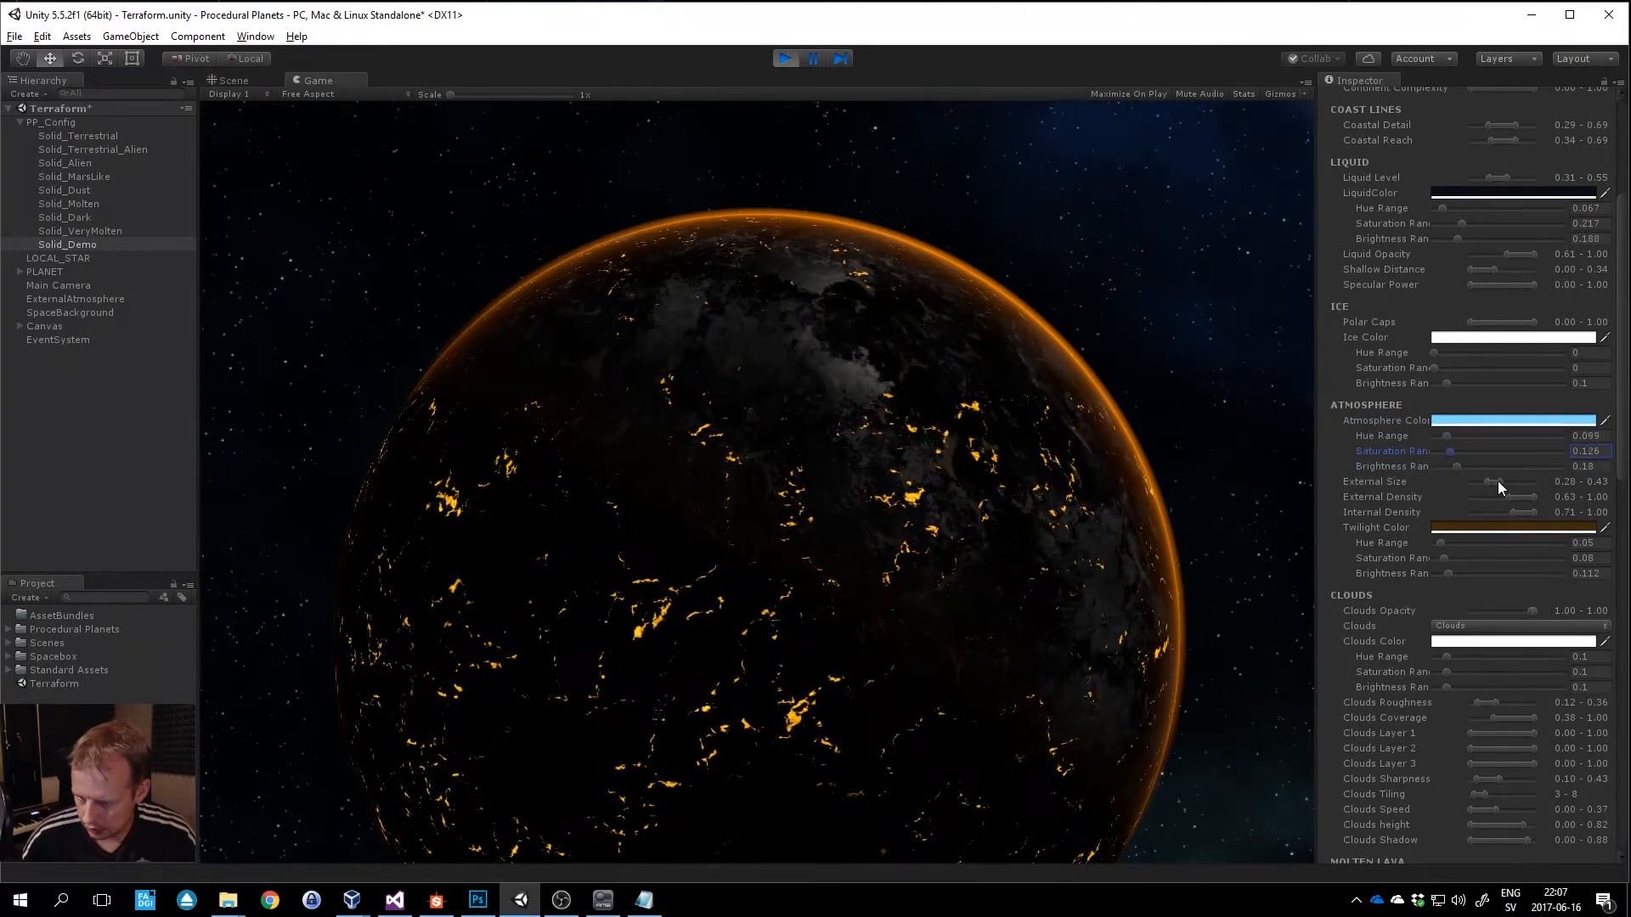
pyautogui.moveTo(1487, 480); pyautogui.dragTo(1481, 481)
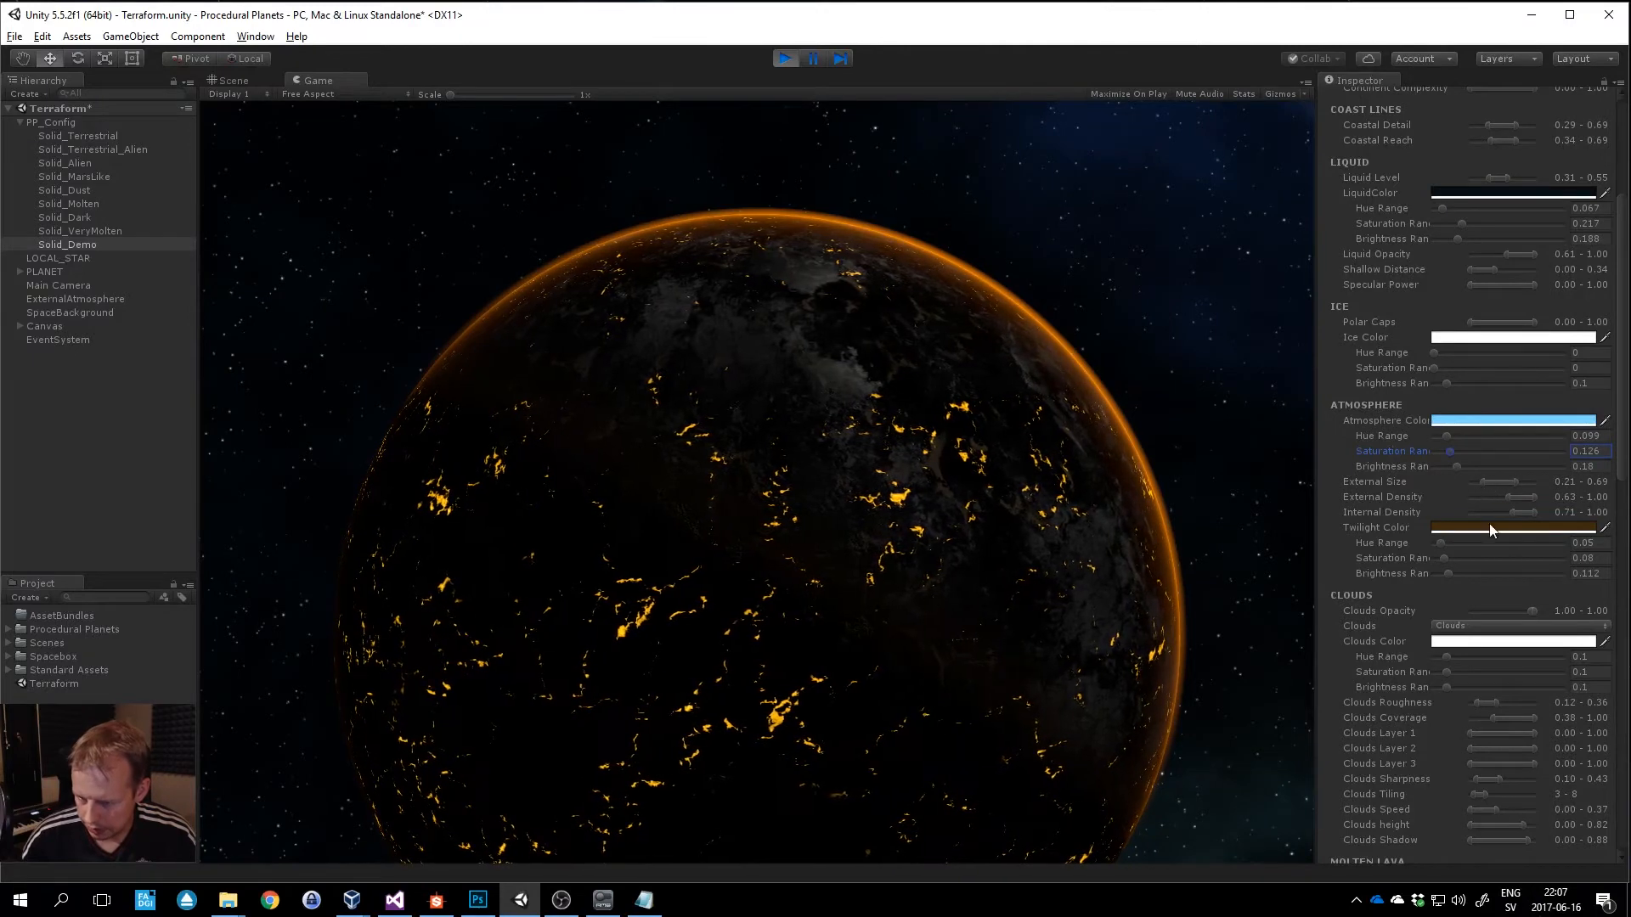
# Set Solid_Demo's Clouds Coverage to 0.64–1.00, Clouds Color to black and Clouds Shadow to 0.39–1.00.
pyautogui.scroll(-3, 1529, 542)
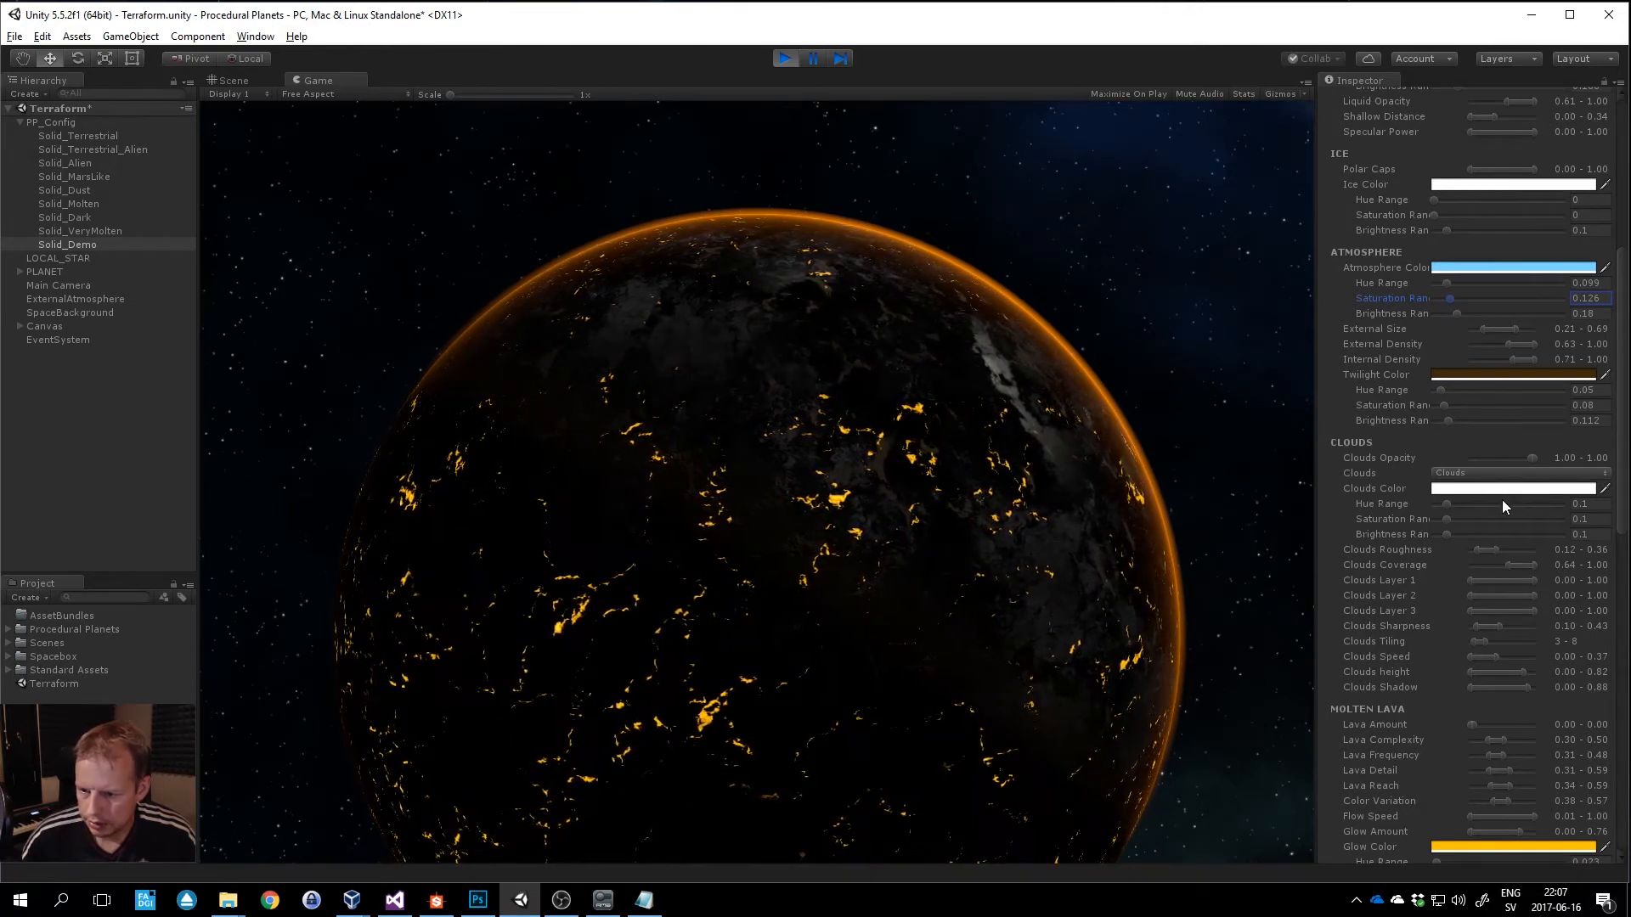
pyautogui.scroll(-1, 1502, 507)
pyautogui.click(1509, 438)
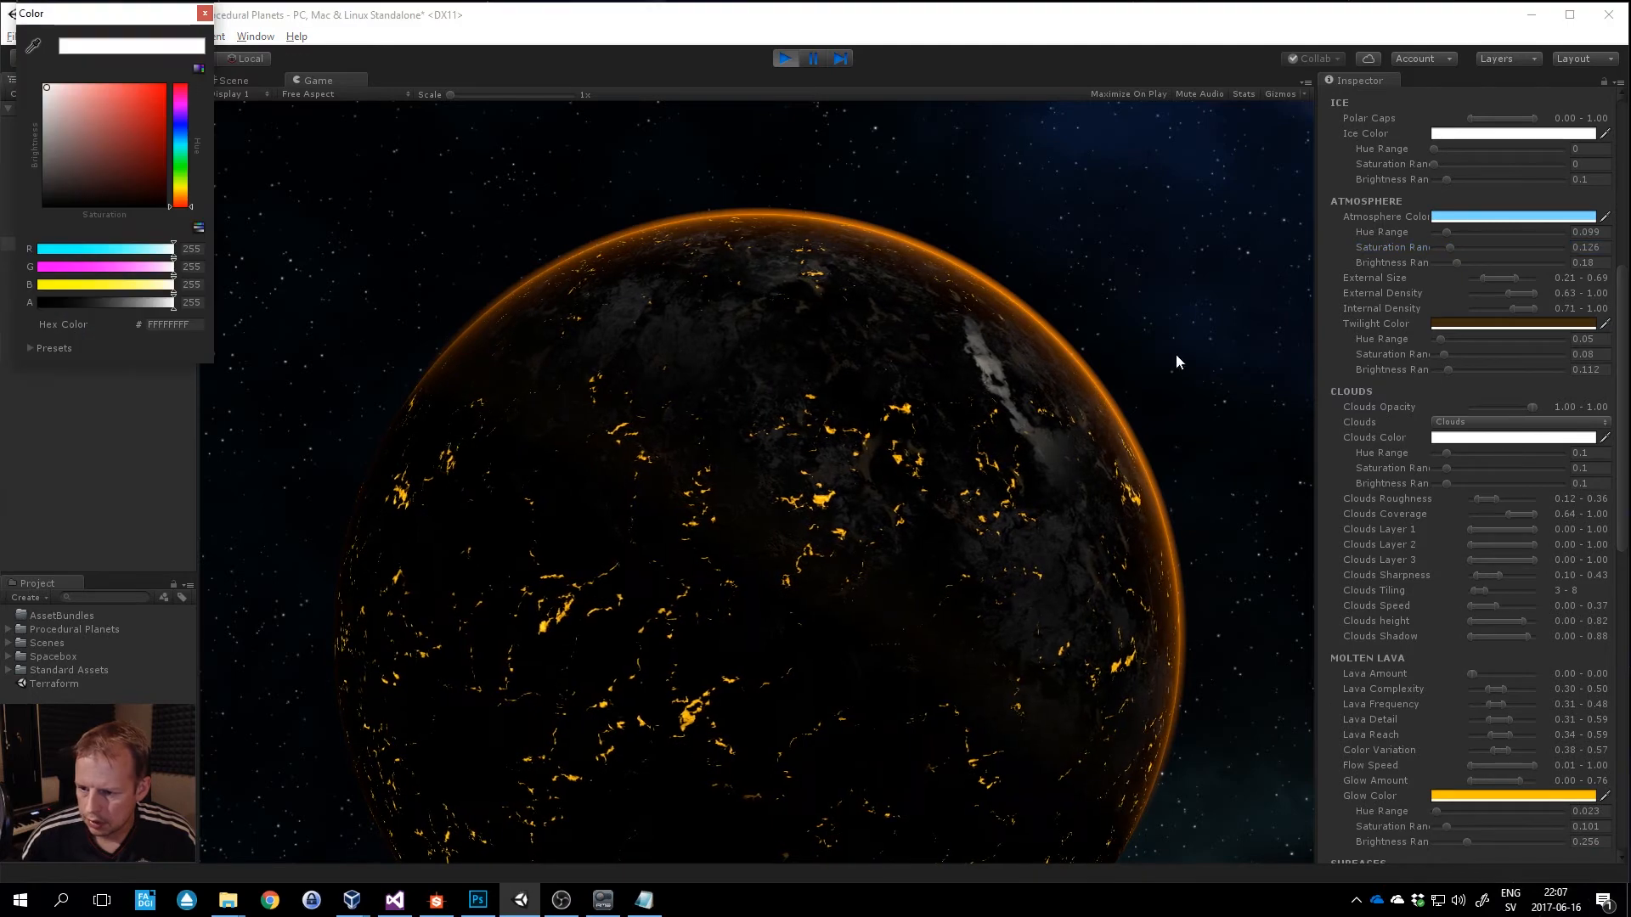
pyautogui.moveTo(154, 172)
pyautogui.mouseDown()
pyautogui.moveTo(46, 204)
pyautogui.moveTo(4, 237)
pyautogui.mouseUp()
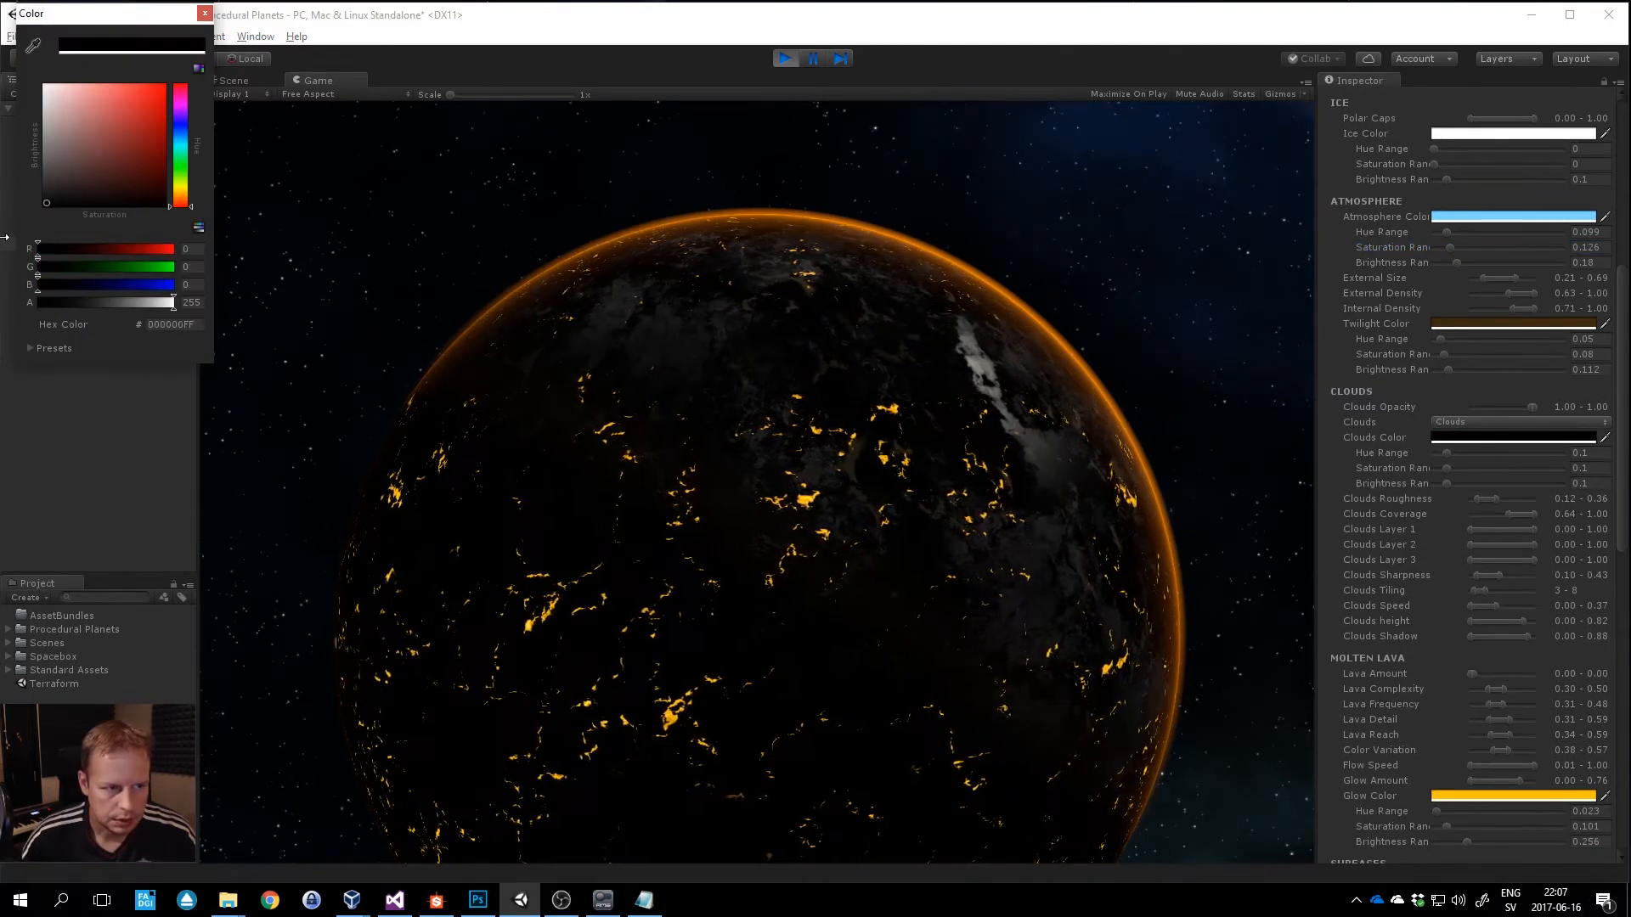
pyautogui.click(205, 14)
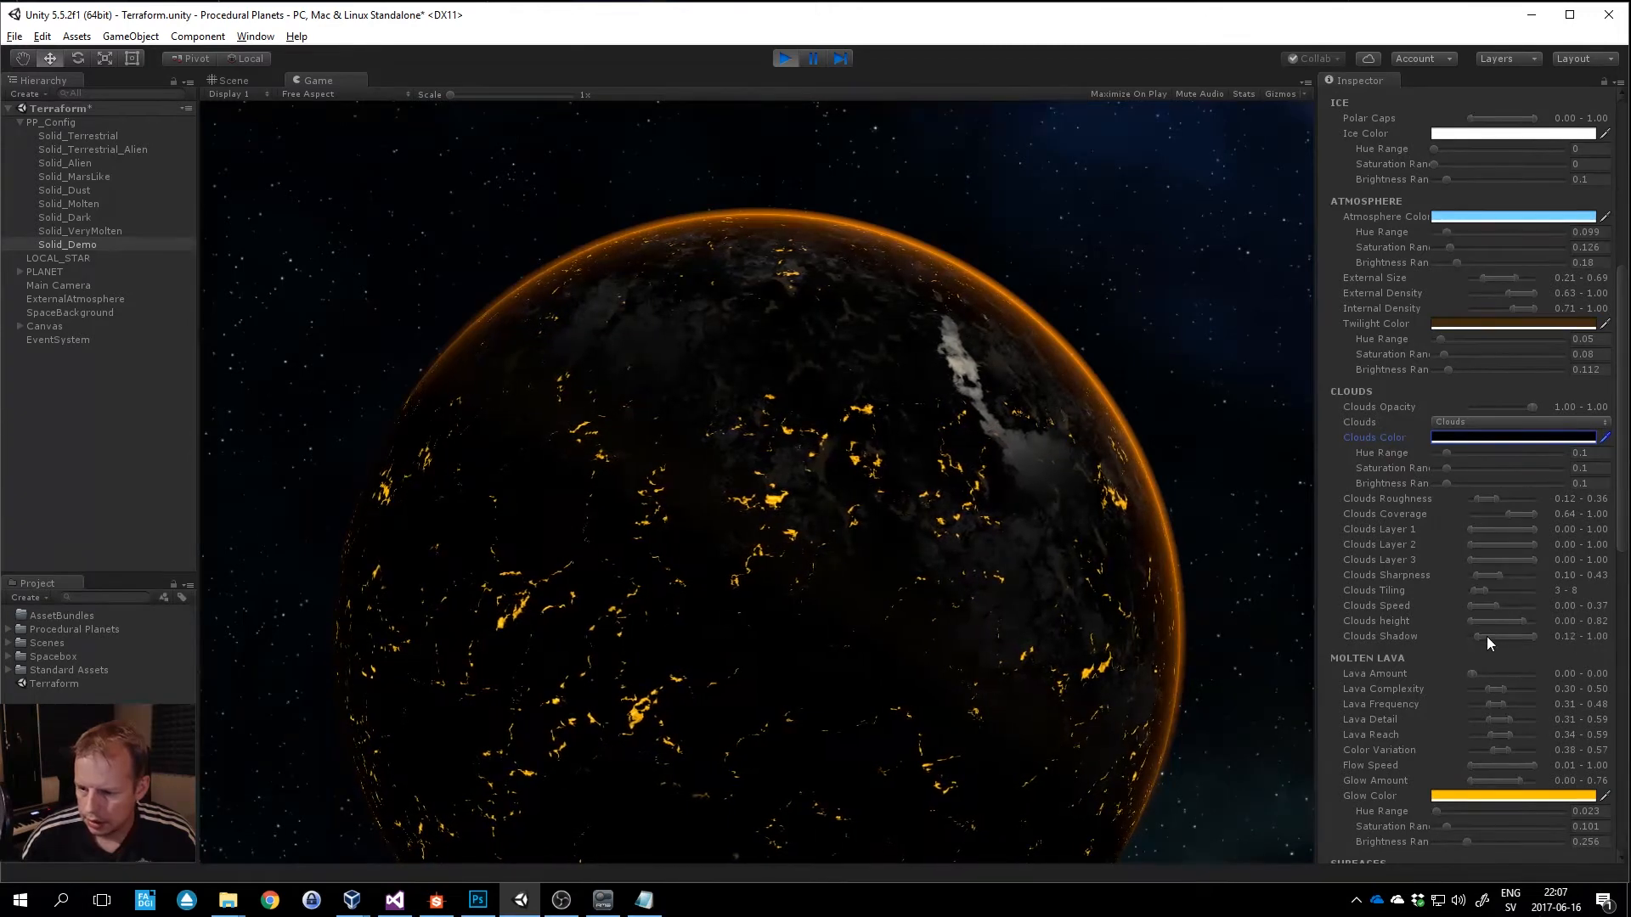
pyautogui.moveTo(1479, 637); pyautogui.dragTo(1495, 637)
# Restrict Solid_Demo's Biome 1 Type to only Biome_Desert.
pyautogui.scroll(-6, 1479, 680)
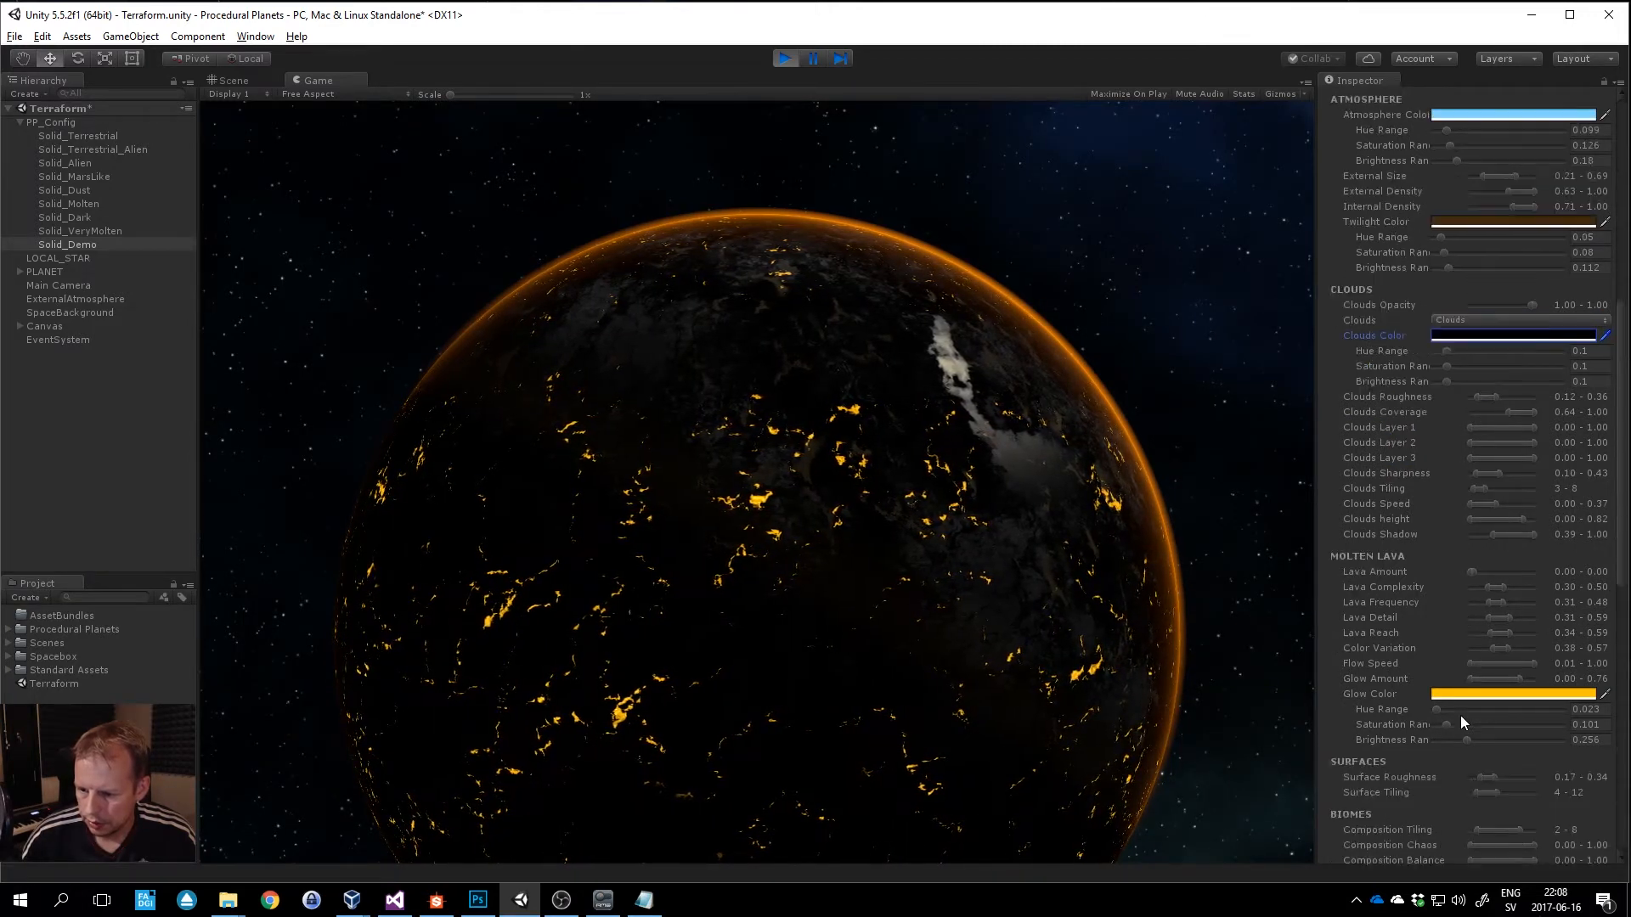
pyautogui.scroll(-3, 1478, 476)
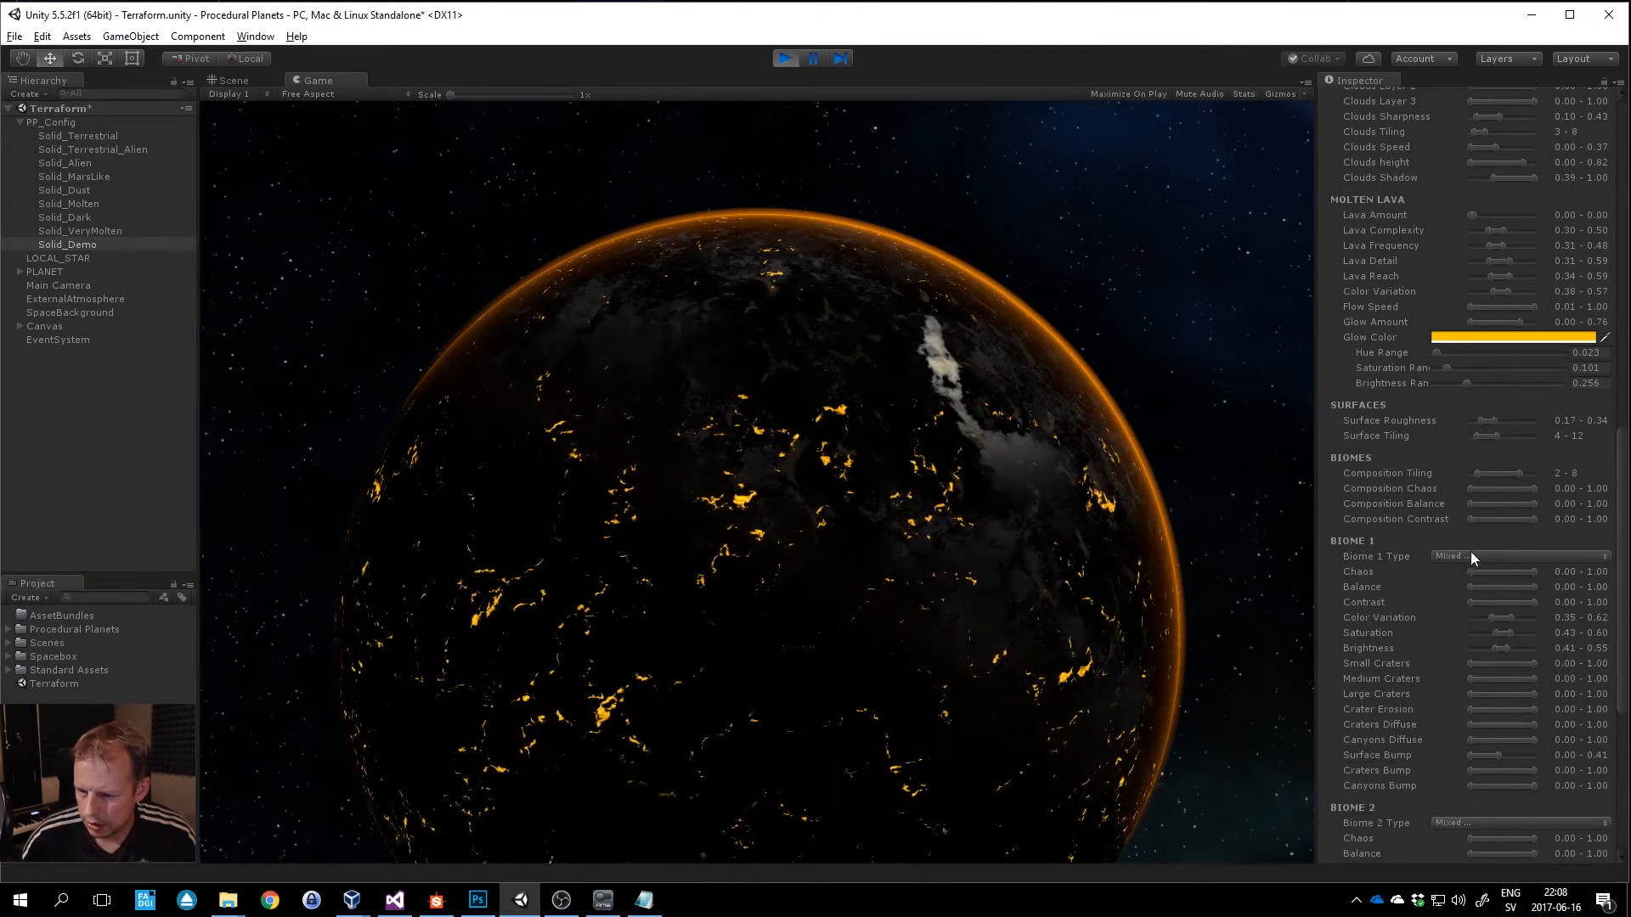
pyautogui.click(1472, 557)
pyautogui.click(1482, 575)
pyautogui.click(1487, 555)
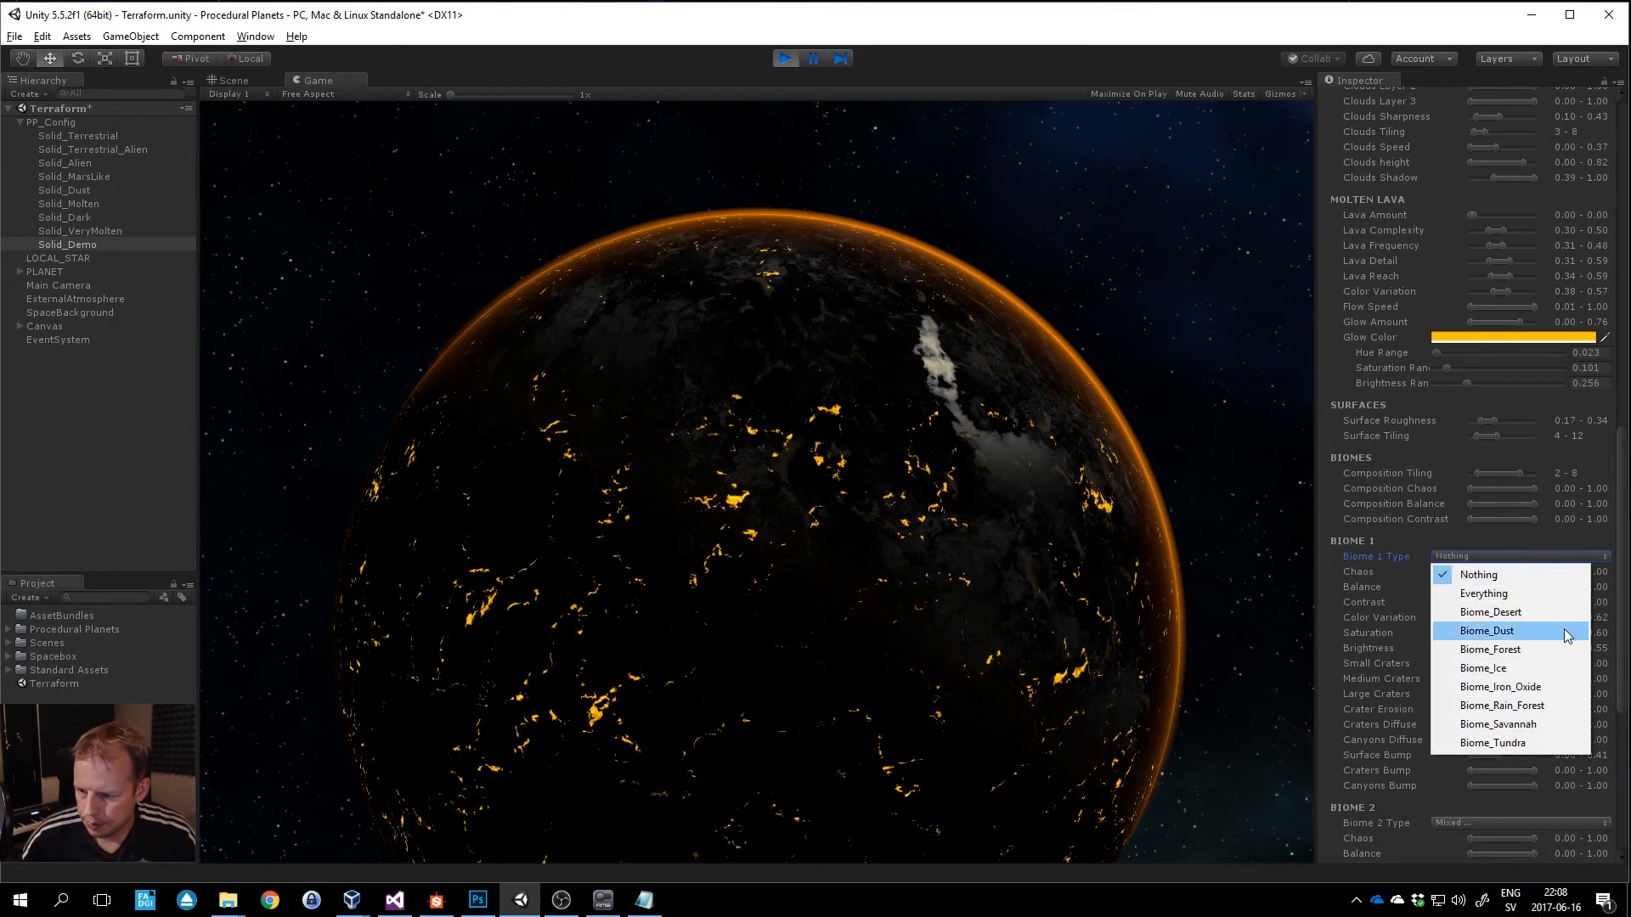
pyautogui.click(1491, 612)
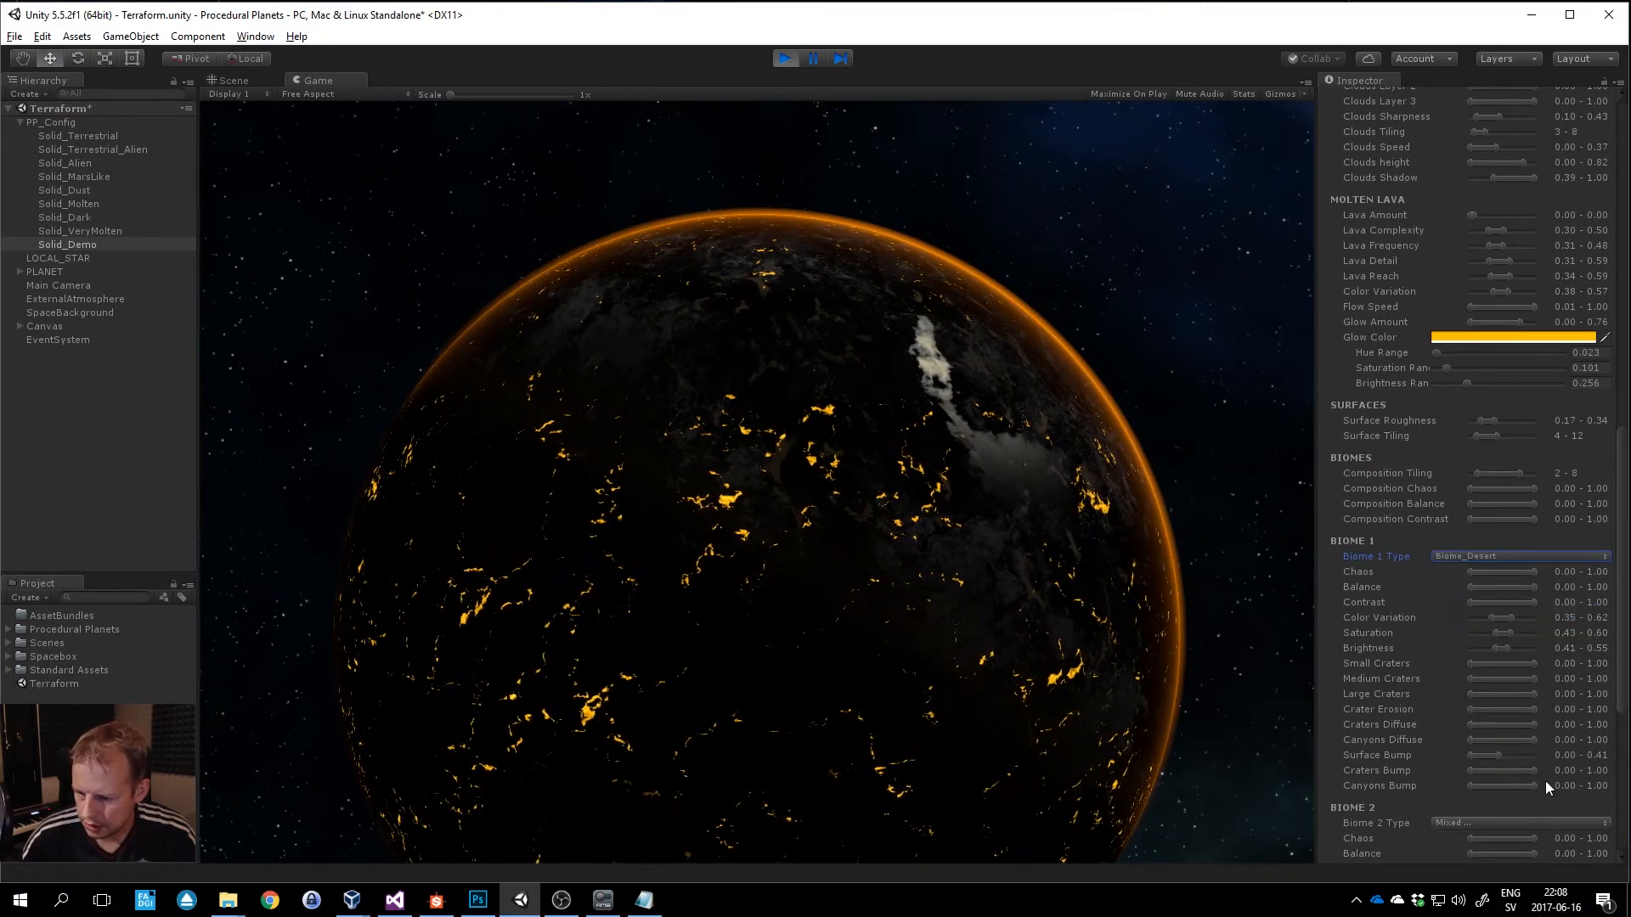
# Restrict Solid_Demo's Biome 2 Type to only Biome_Savannah and Biome_Tundra.
pyautogui.scroll(-4, 1538, 747)
pyautogui.click(1521, 621)
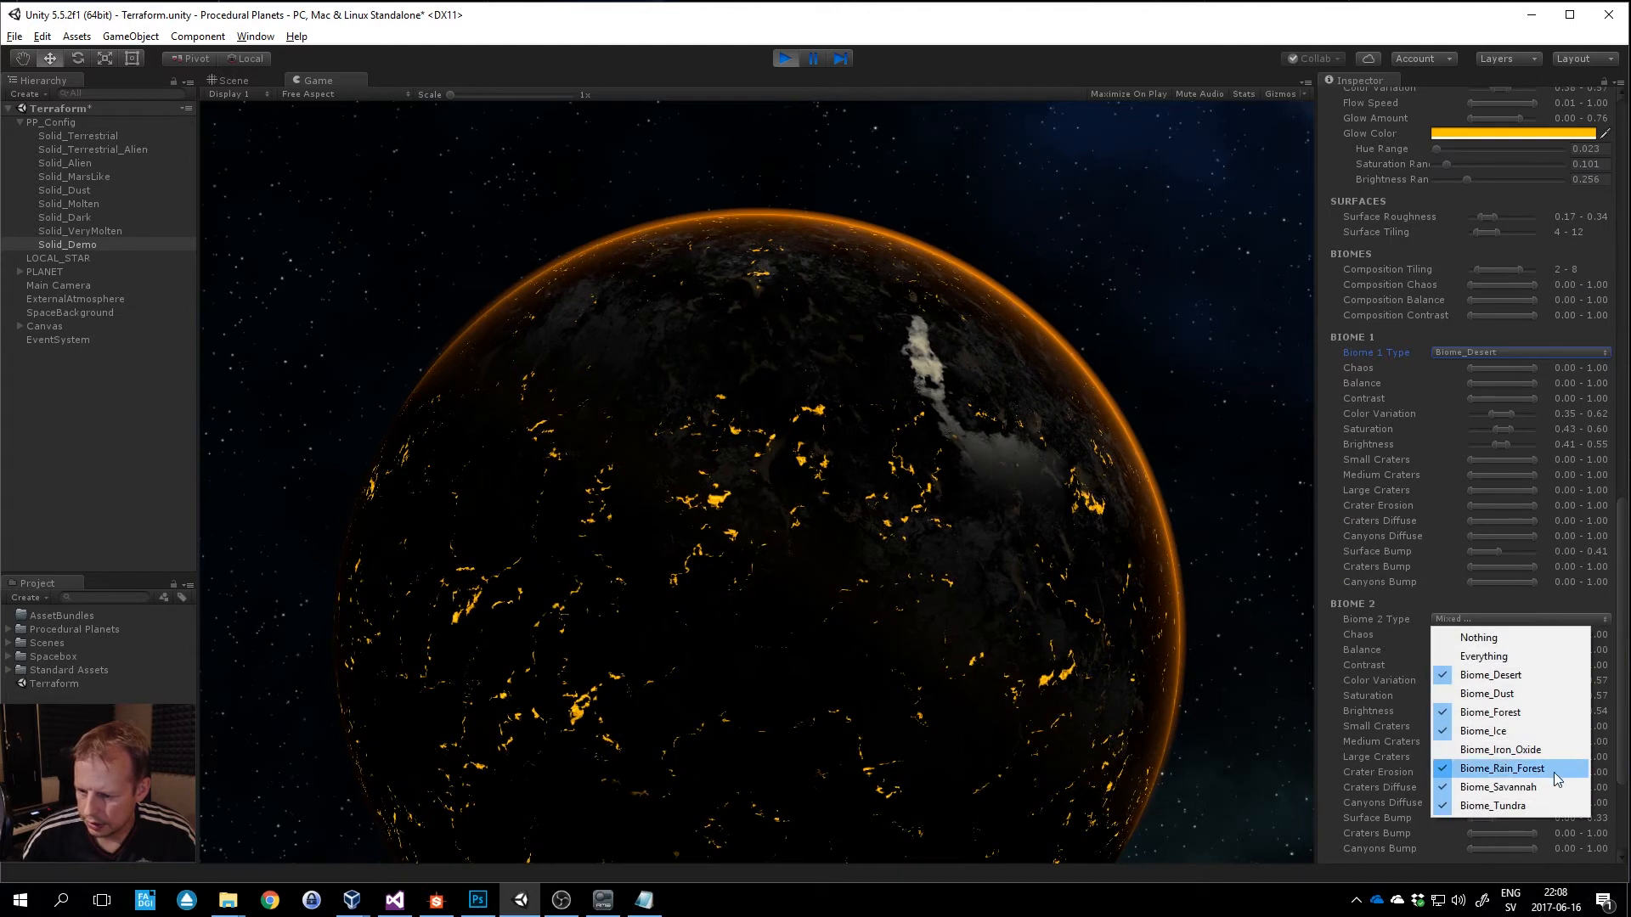
pyautogui.click(1482, 637)
pyautogui.click(1486, 619)
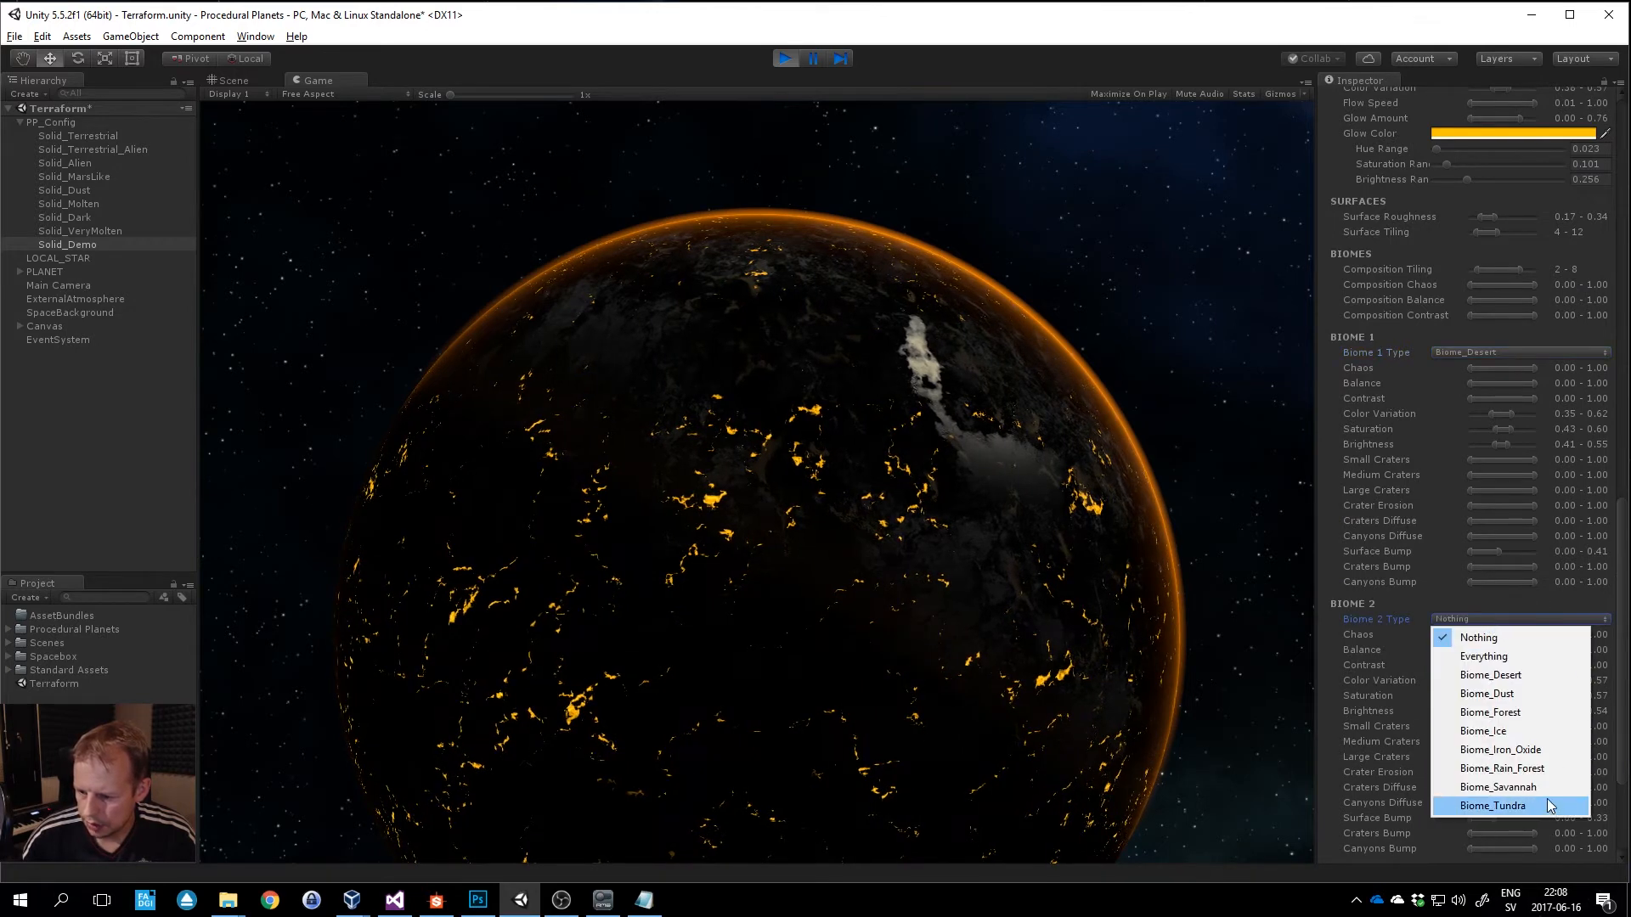
pyautogui.click(1539, 787)
pyautogui.click(1517, 618)
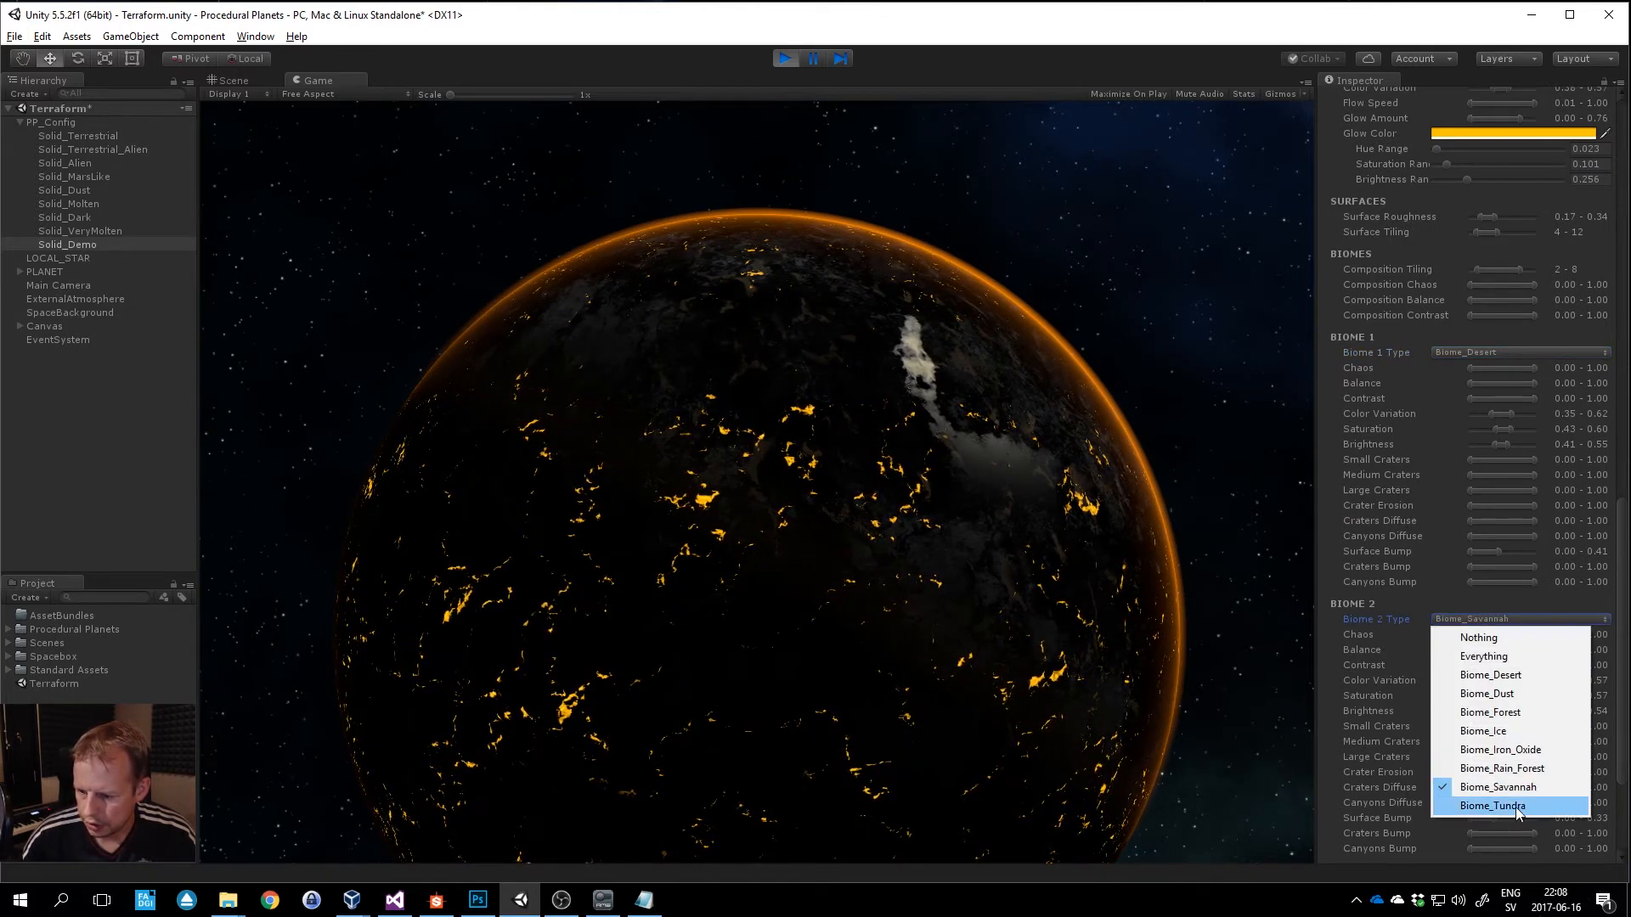
pyautogui.click(1495, 806)
# Select the PLANET object and change its Planet Type to Solid_Demo.
pyautogui.scroll(-4, 1509, 667)
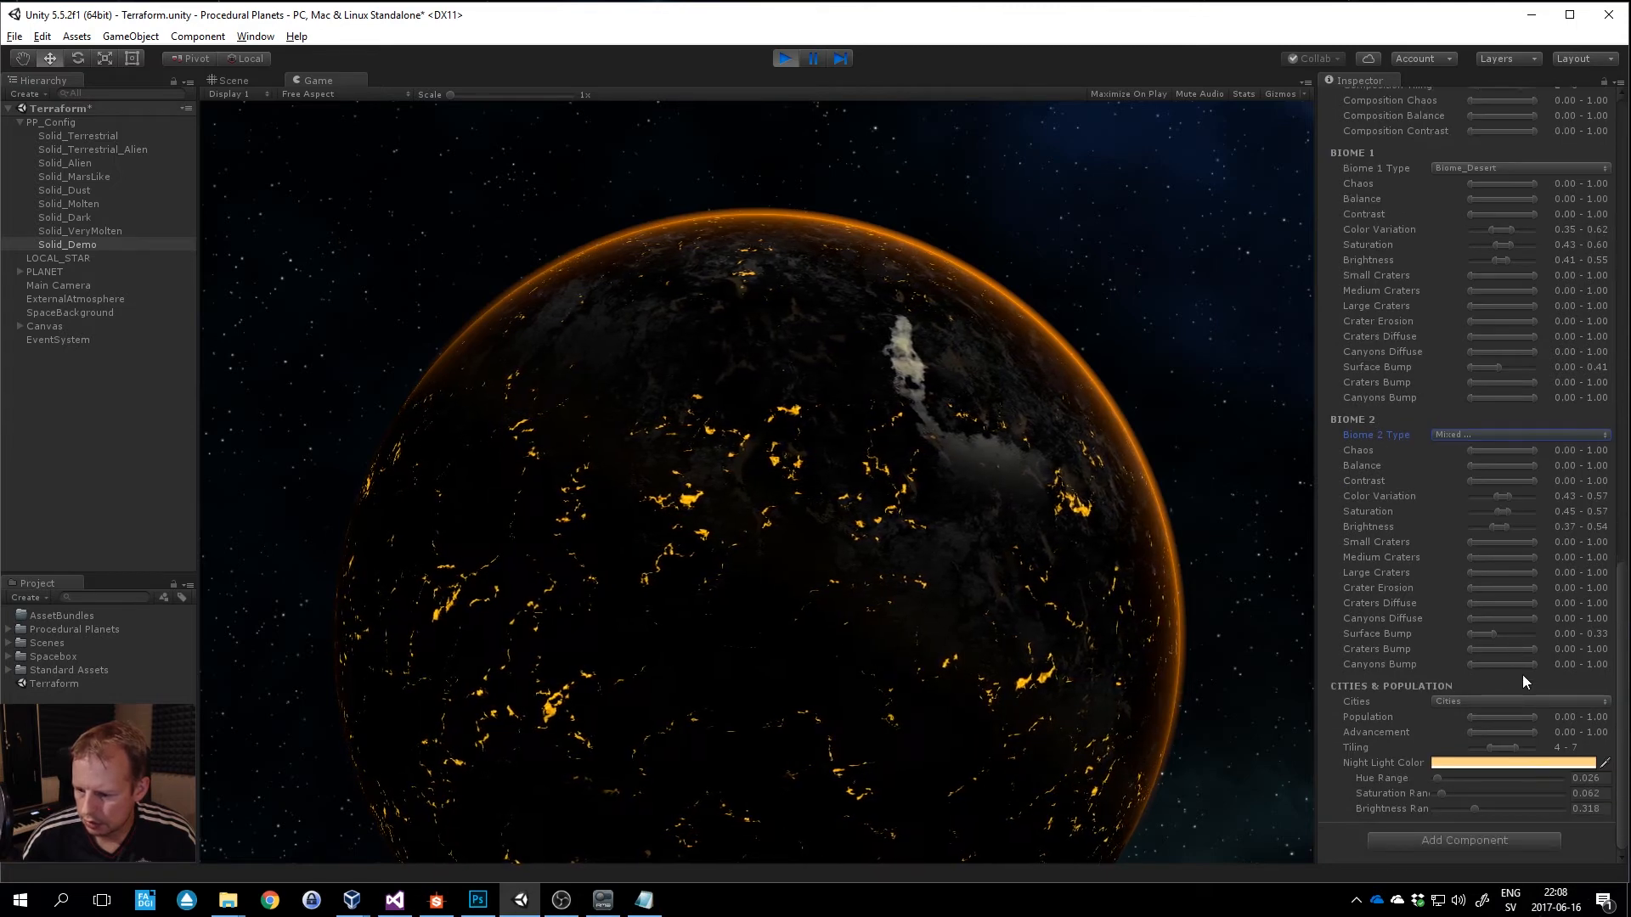
pyautogui.scroll(-15, 1512, 578)
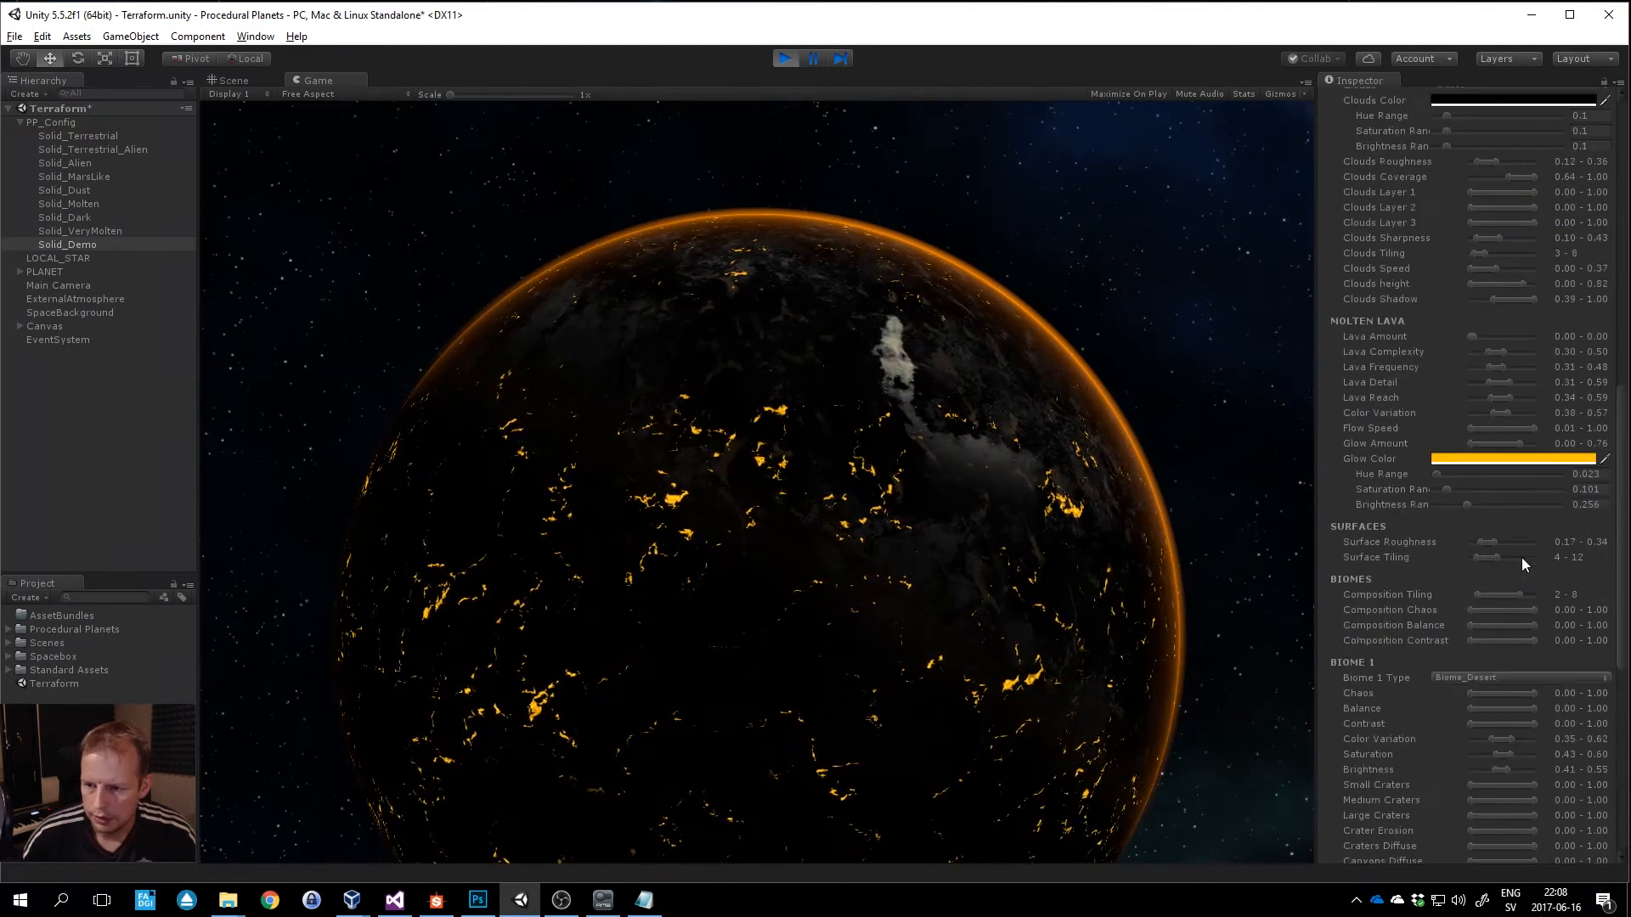
pyautogui.scroll(20, 1522, 557)
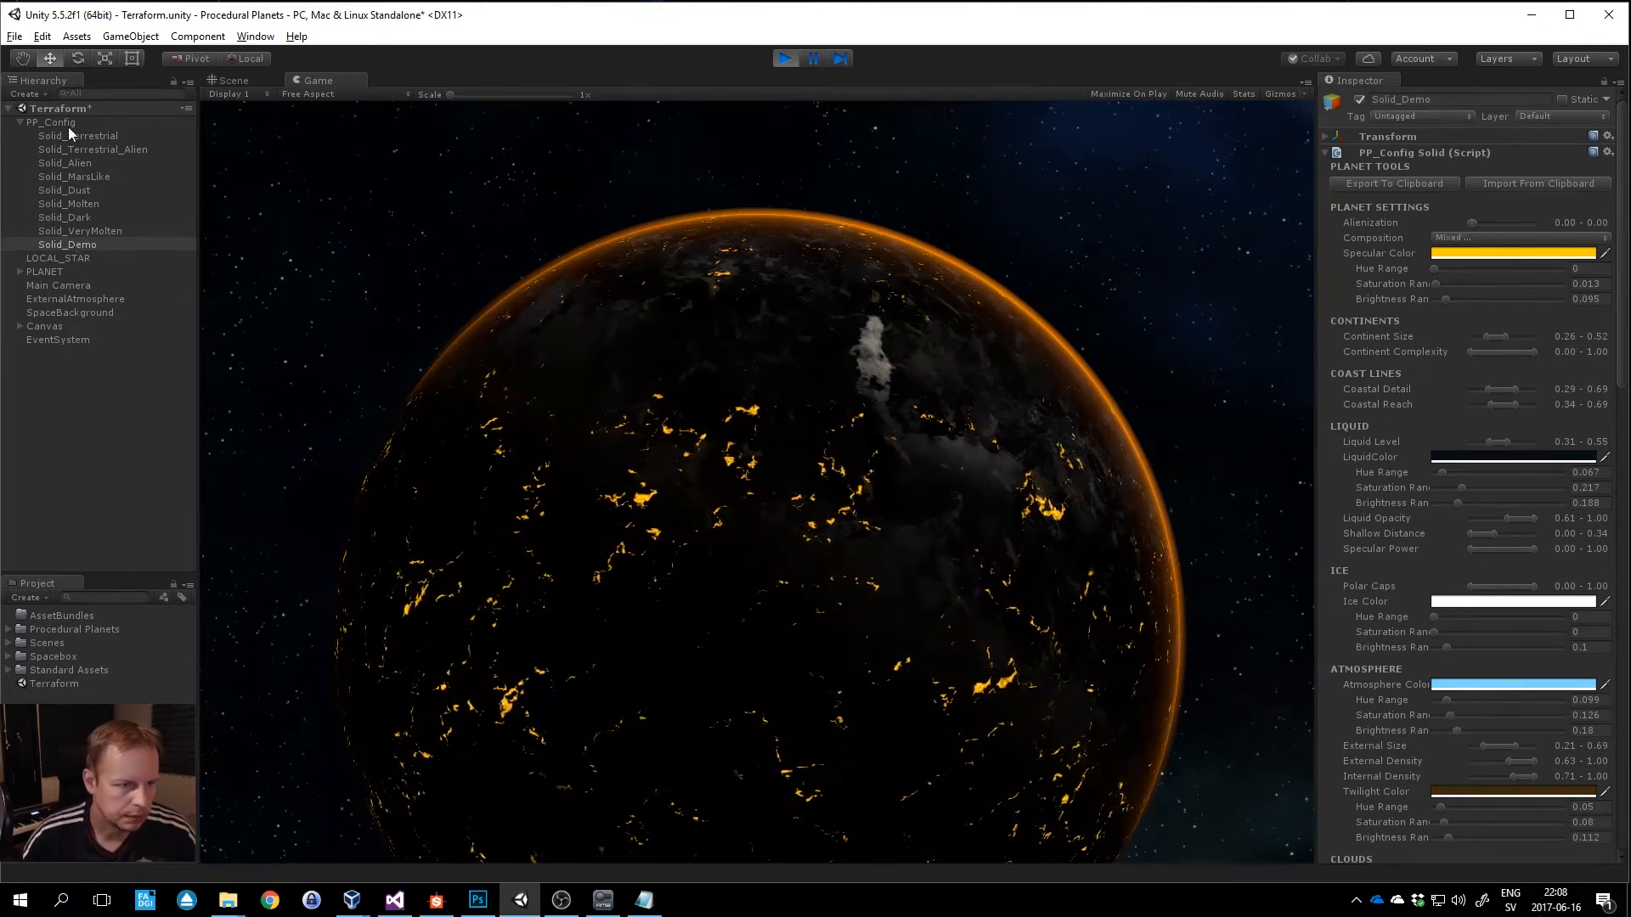
pyautogui.click(51, 272)
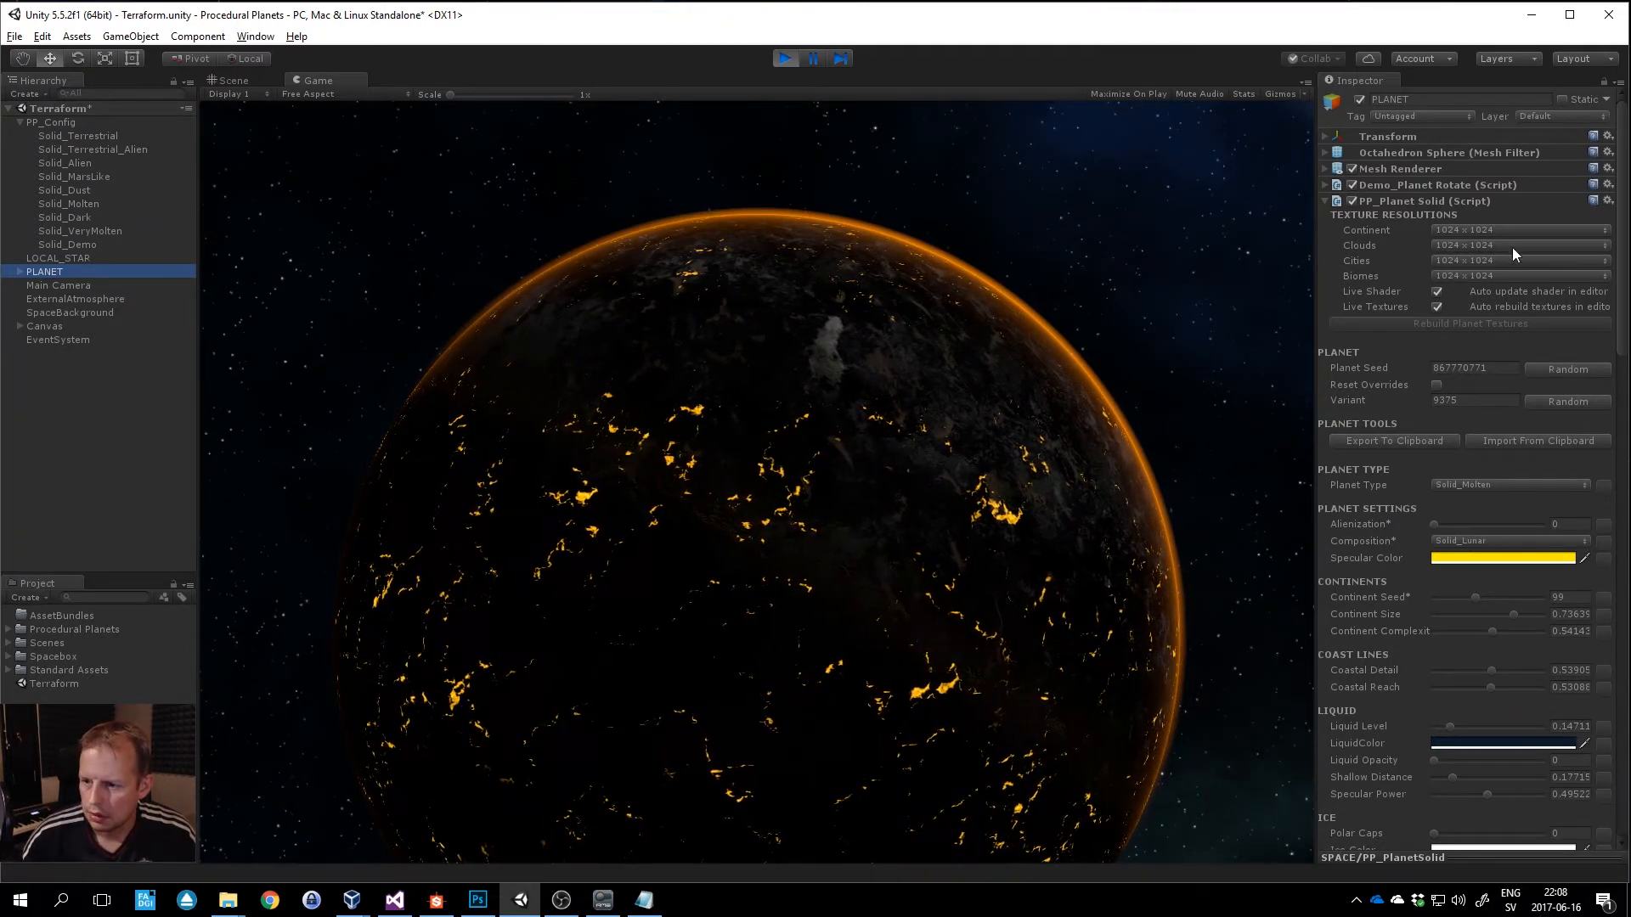
pyautogui.click(1555, 486)
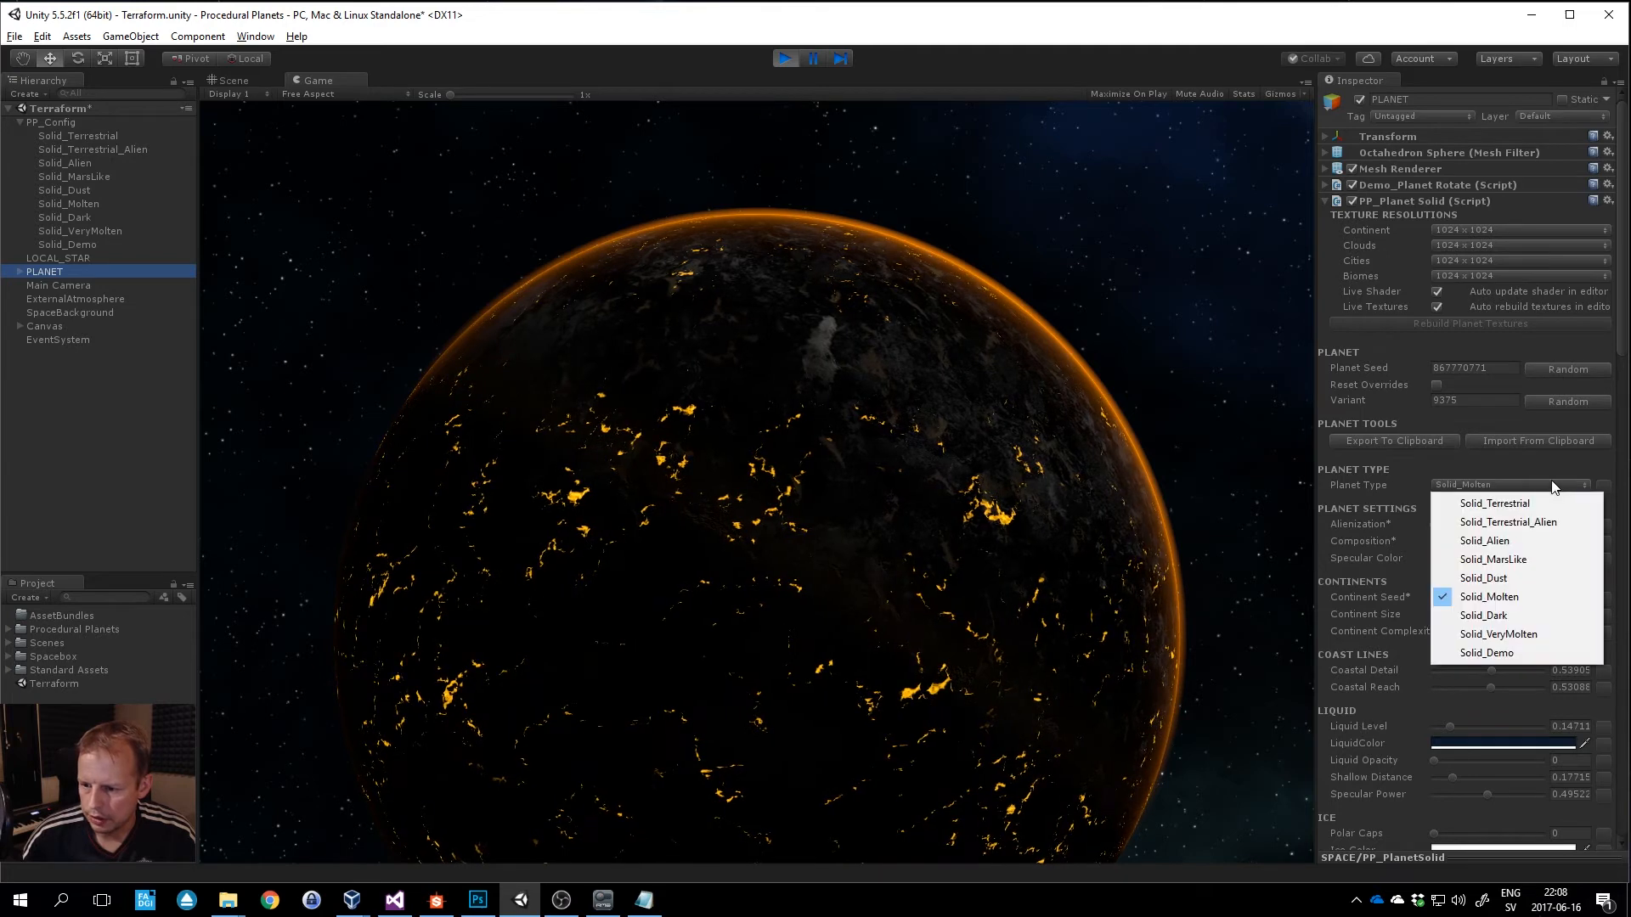
pyautogui.click(1504, 653)
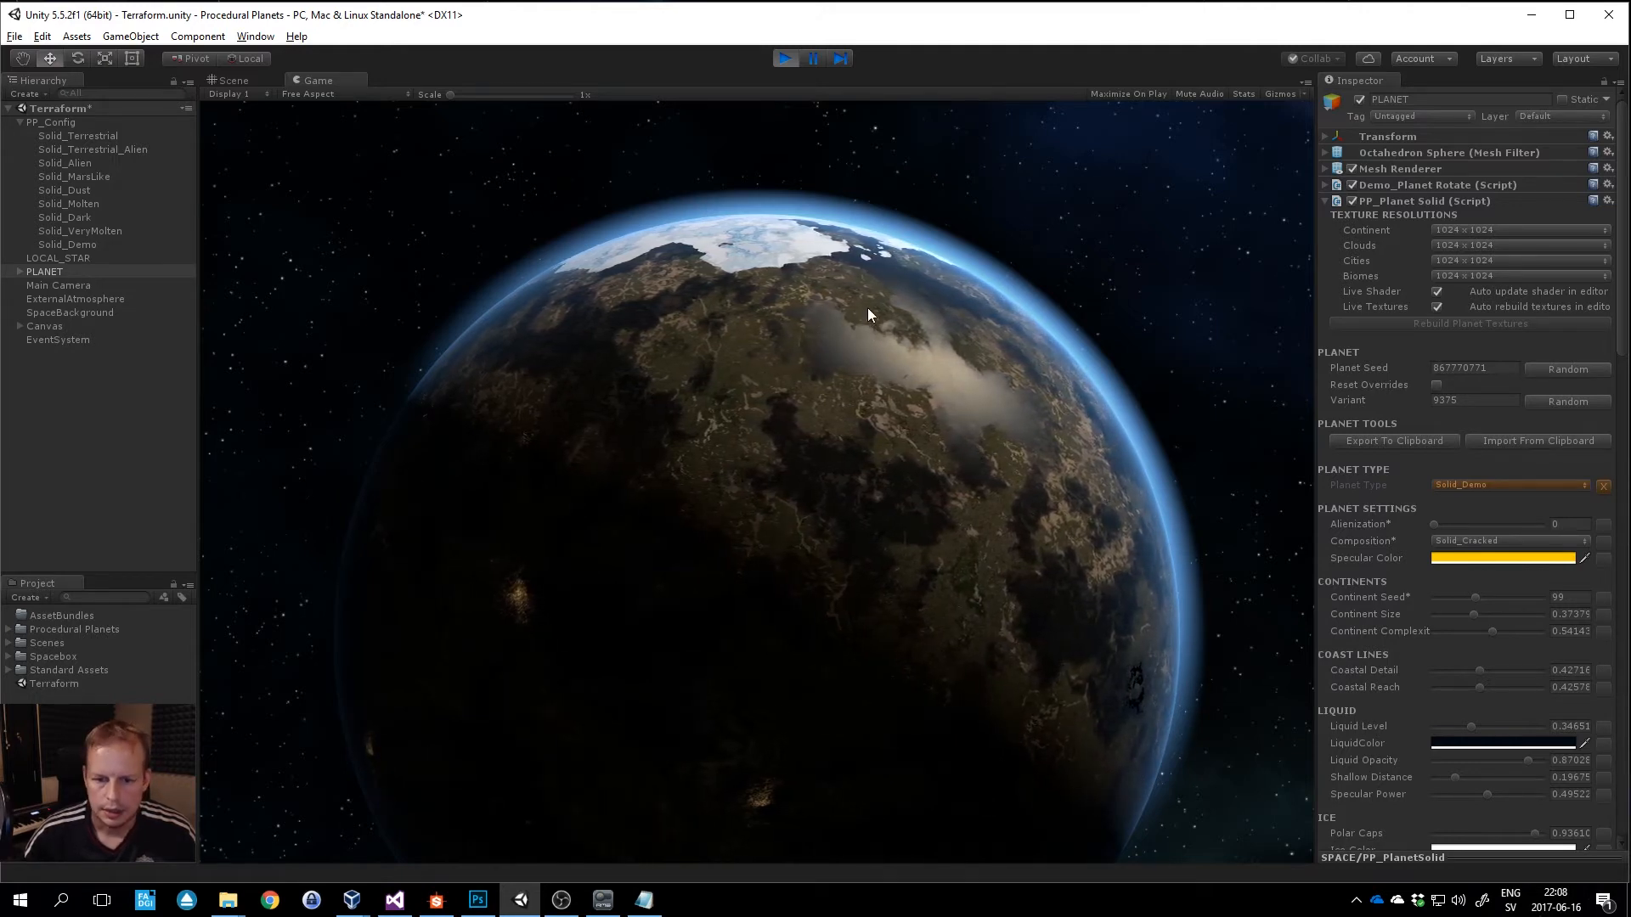
# Examine which Biome 1 and Biome 2 types the PLANET object uses with the Solid_Demo type.
pyautogui.scroll(-15, 1465, 475)
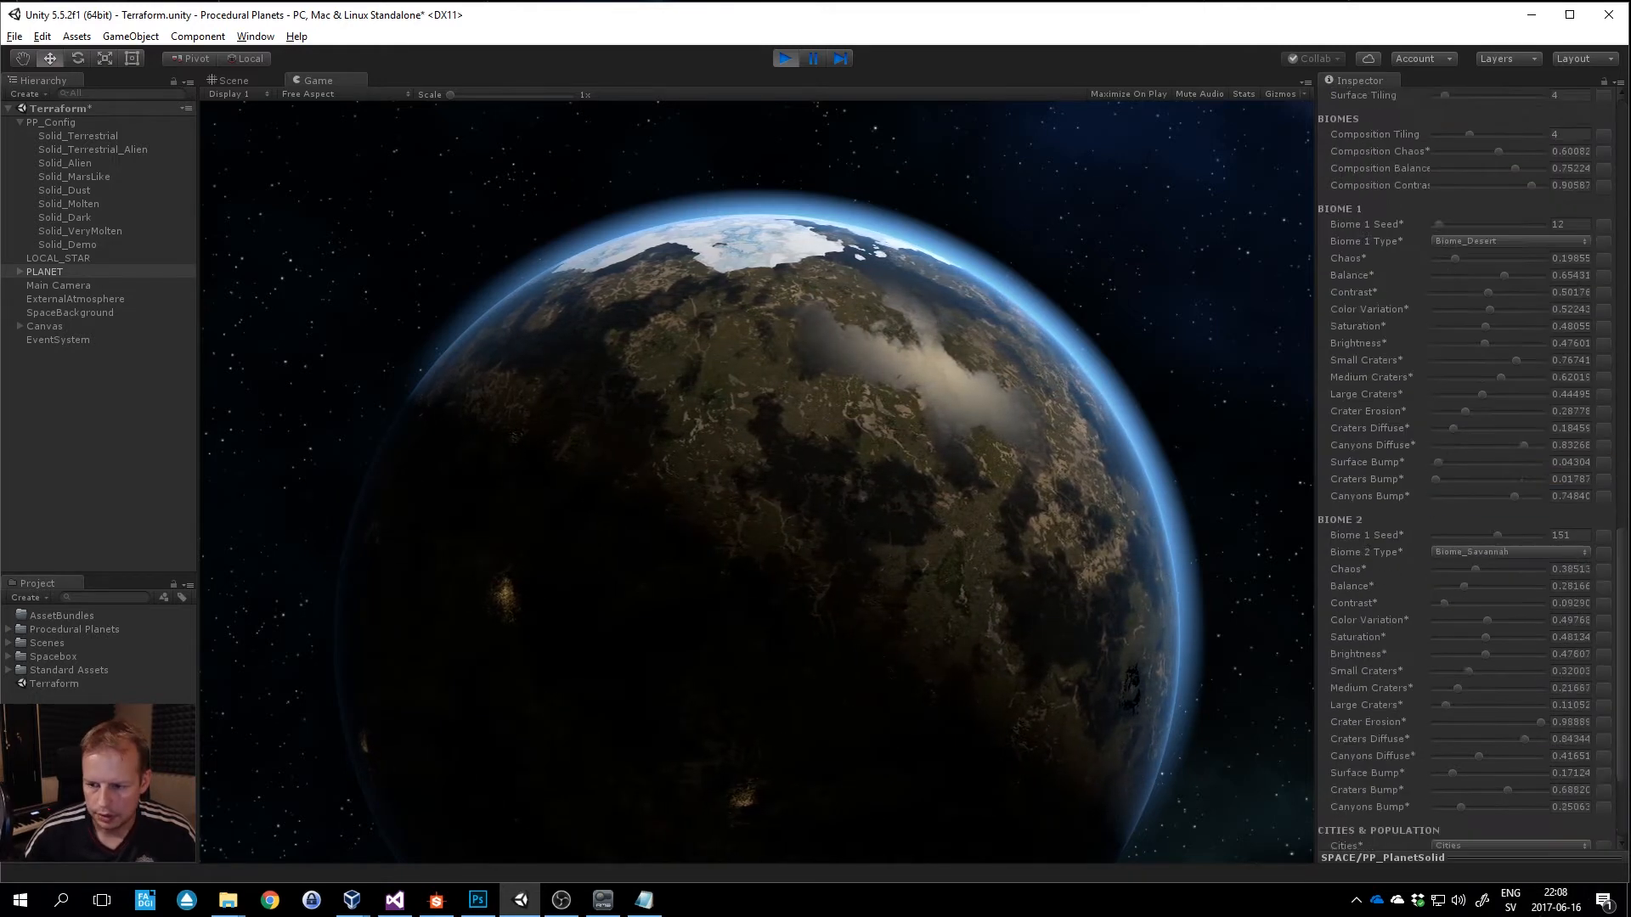
pyautogui.scroll(-3, 1504, 424)
pyautogui.click(1506, 383)
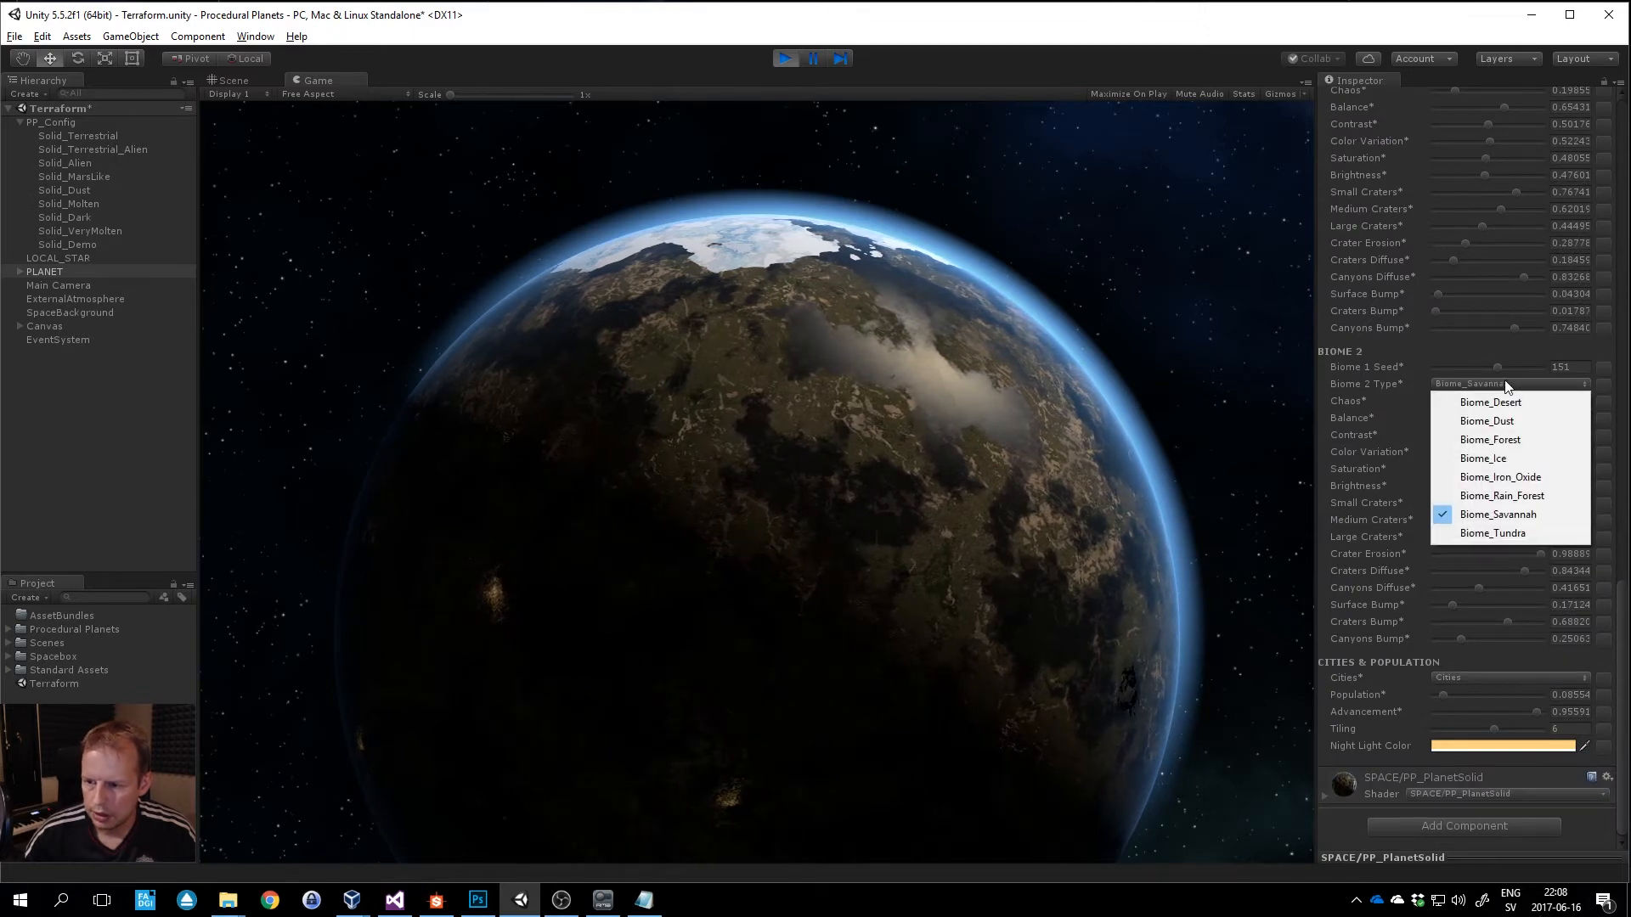
pyautogui.moveTo(1620, 646); pyautogui.dragTo(1620, 495)
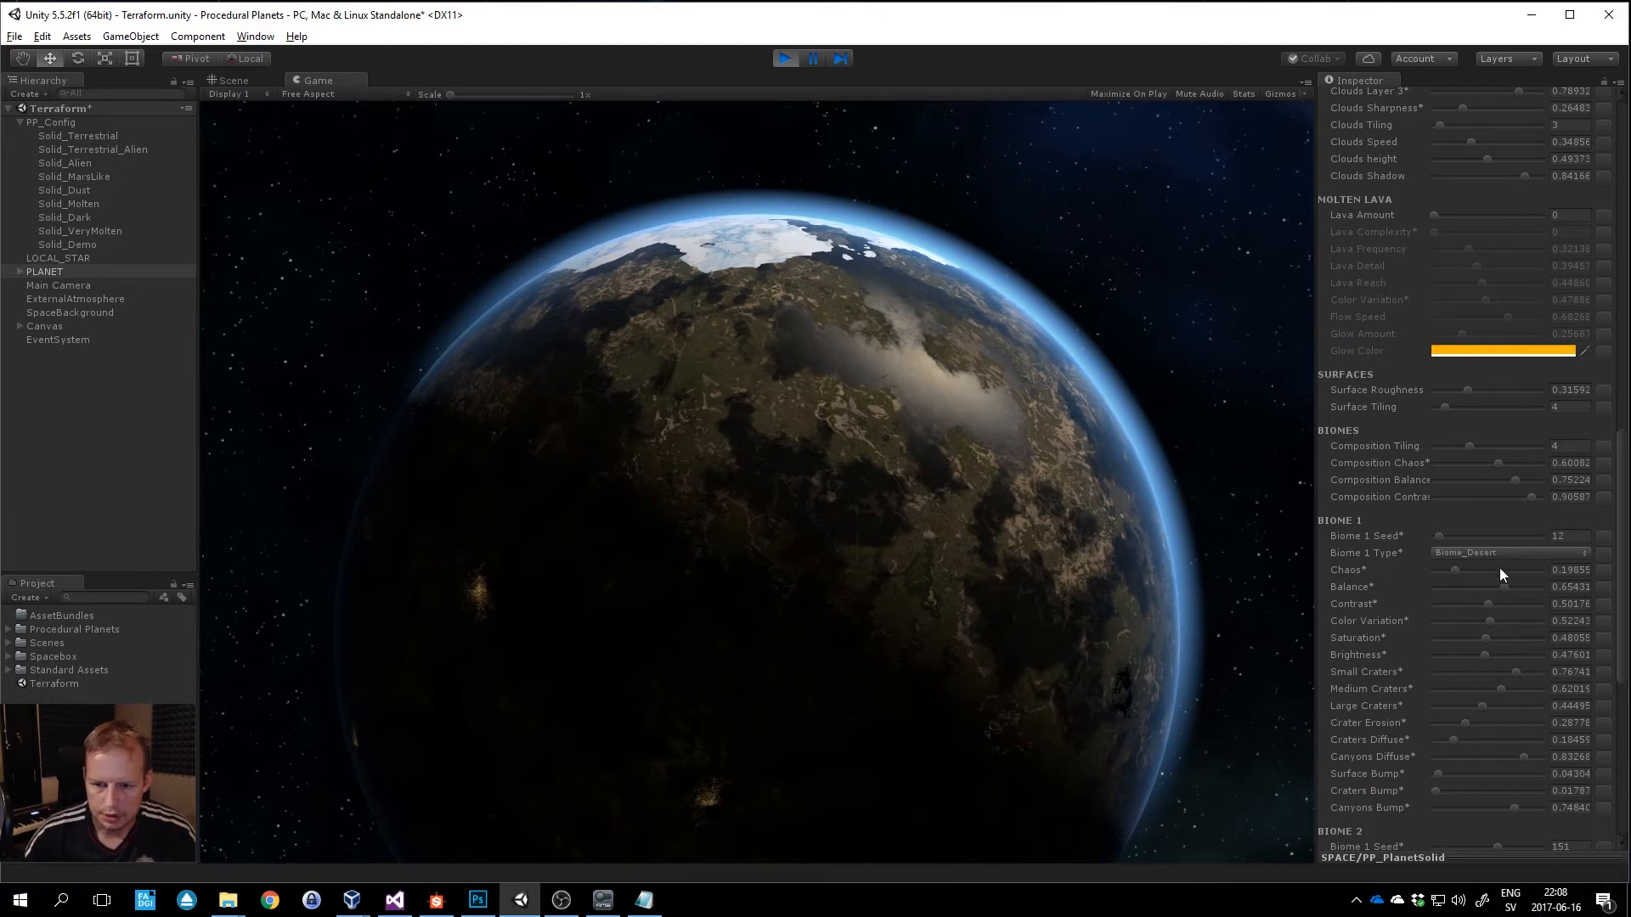
# Generate two new random variants of the Solid_Demo planet while keeping its planet seed.
pyautogui.scroll(19, 1467, 472)
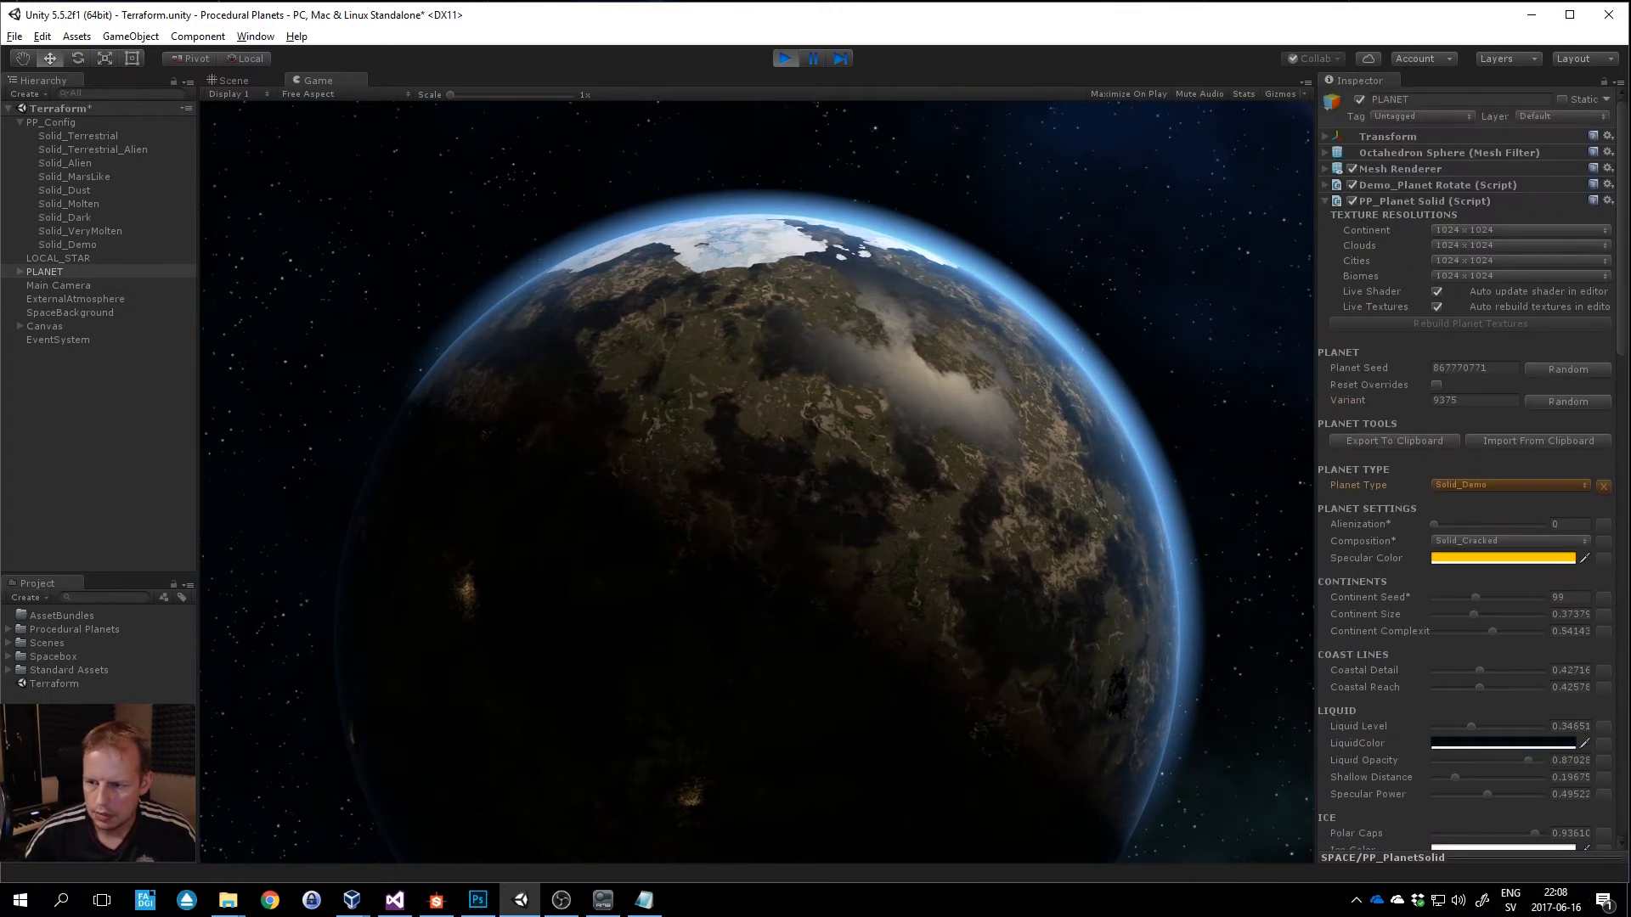
pyautogui.click(1573, 405)
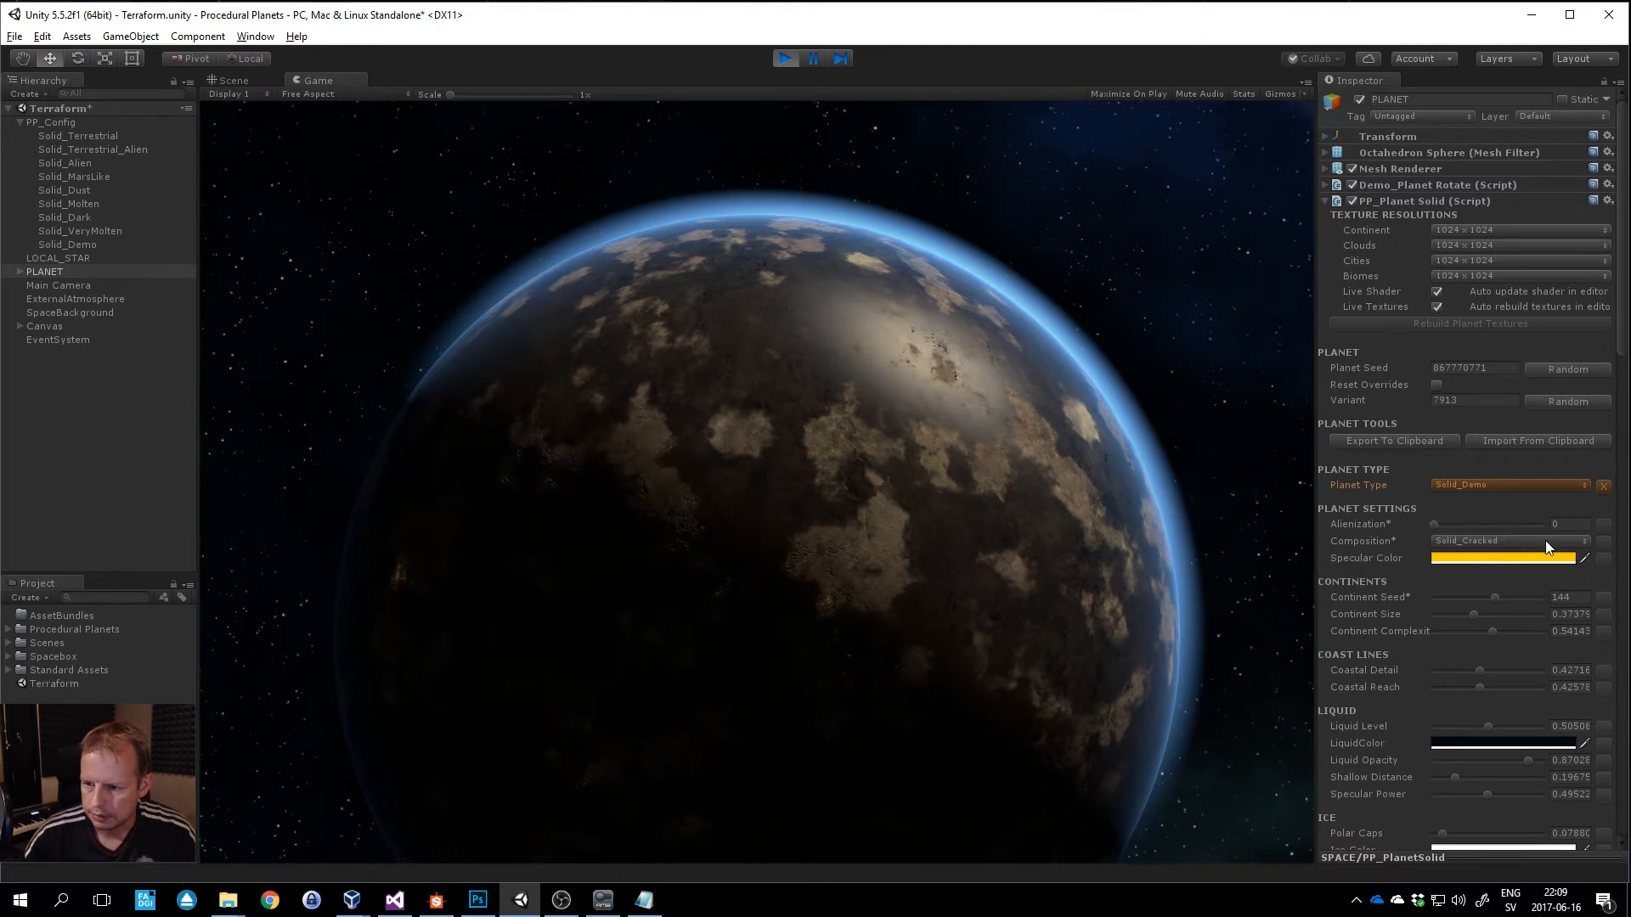
pyautogui.click(1577, 400)
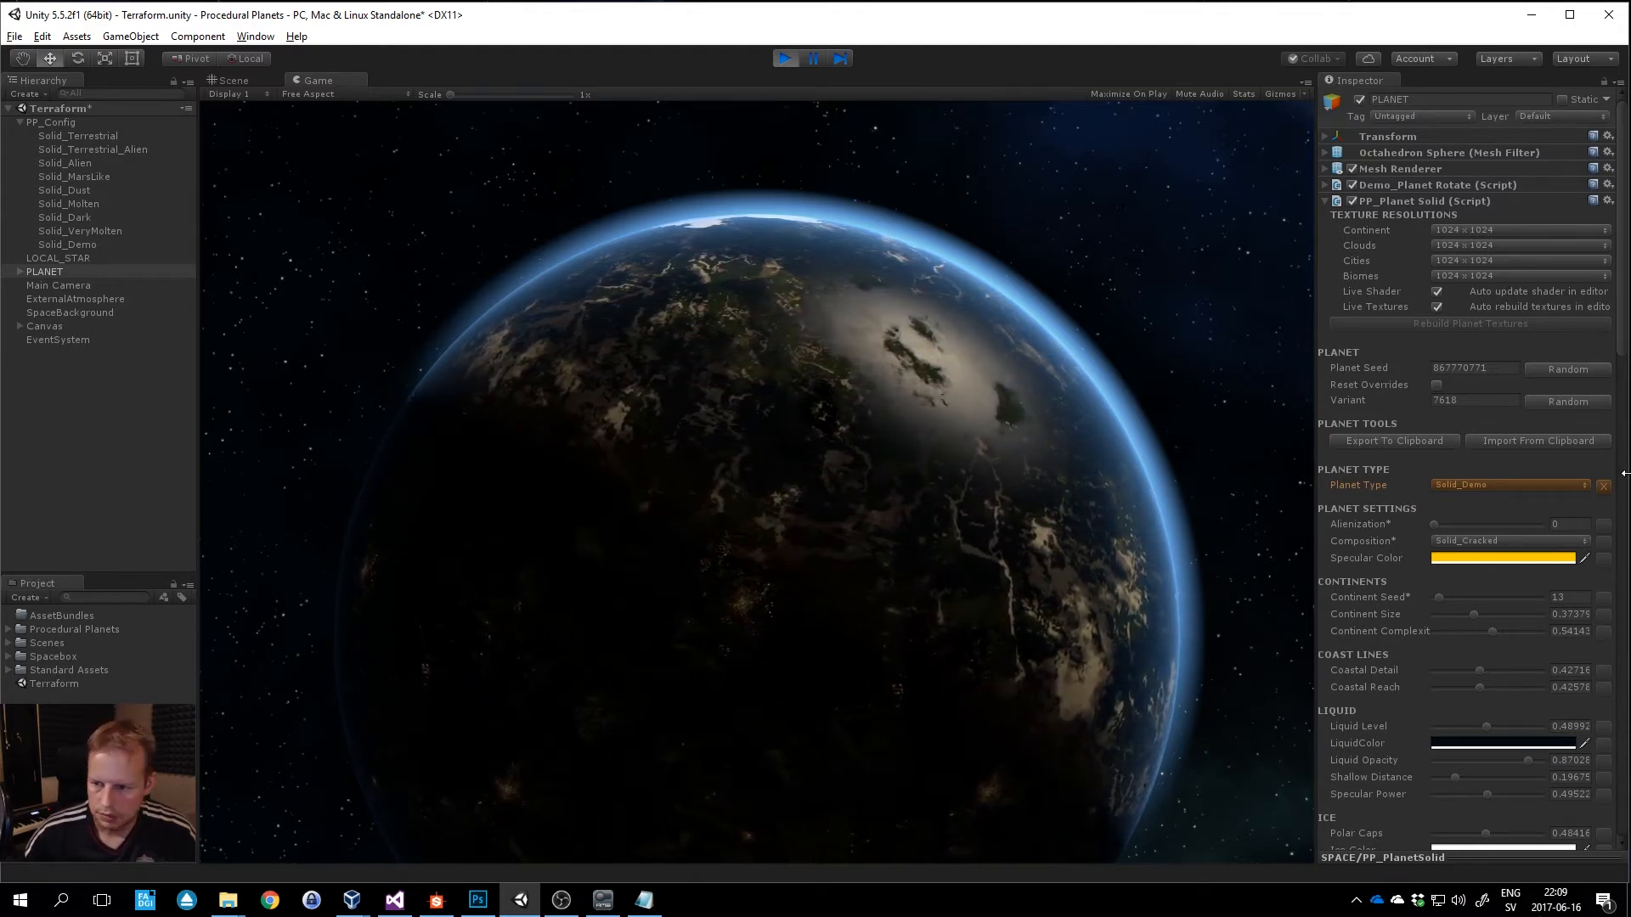
# Override the planet's atmosphere with an External Size of 0.203 and an Internal Density of 0.895.
pyautogui.scroll(-1, 1627, 368)
pyautogui.scroll(-10, 1627, 368)
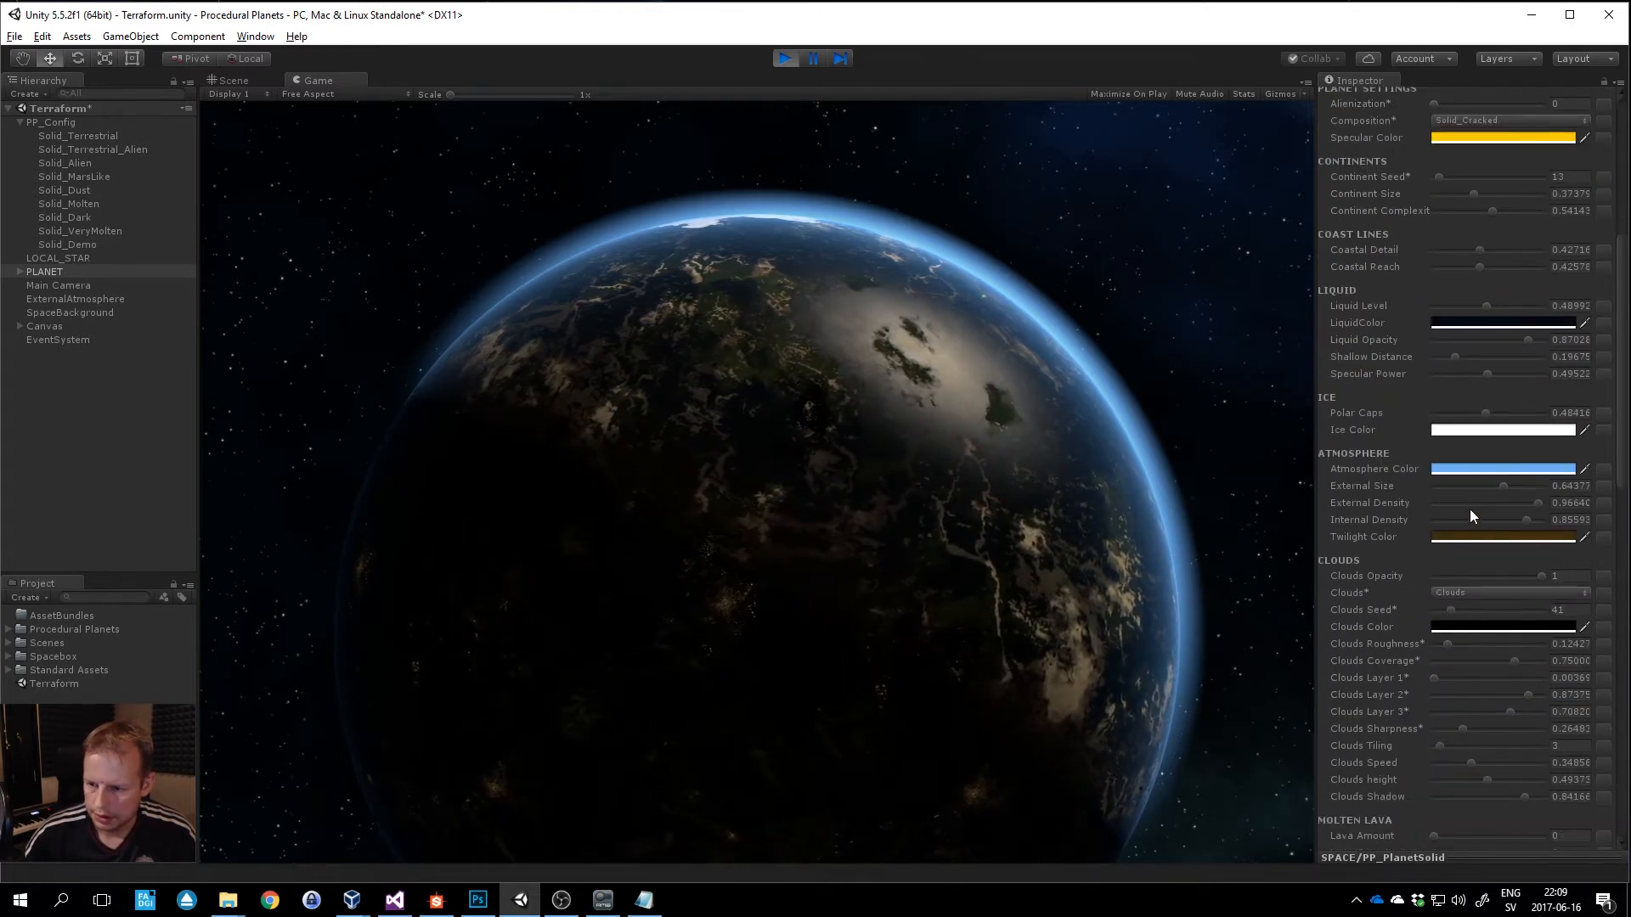
pyautogui.click(1502, 488)
pyautogui.moveTo(1496, 486); pyautogui.dragTo(1532, 521)
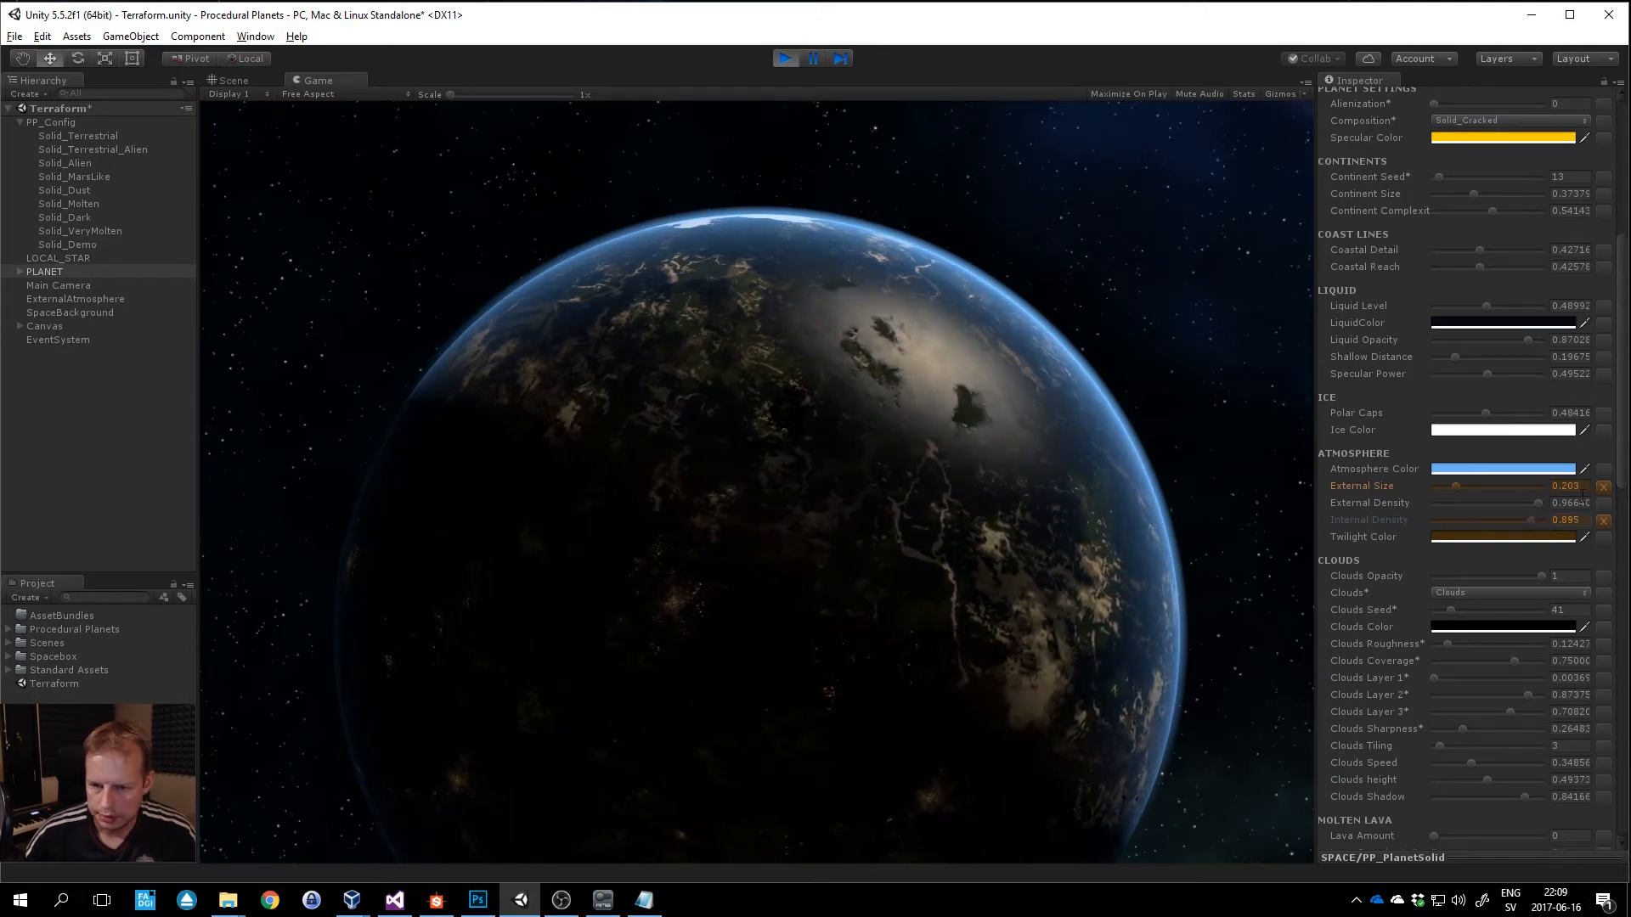
# Try a higher Alienization value on the planet and return it to 0.
pyautogui.moveTo(1620, 490); pyautogui.dragTo(1624, 321)
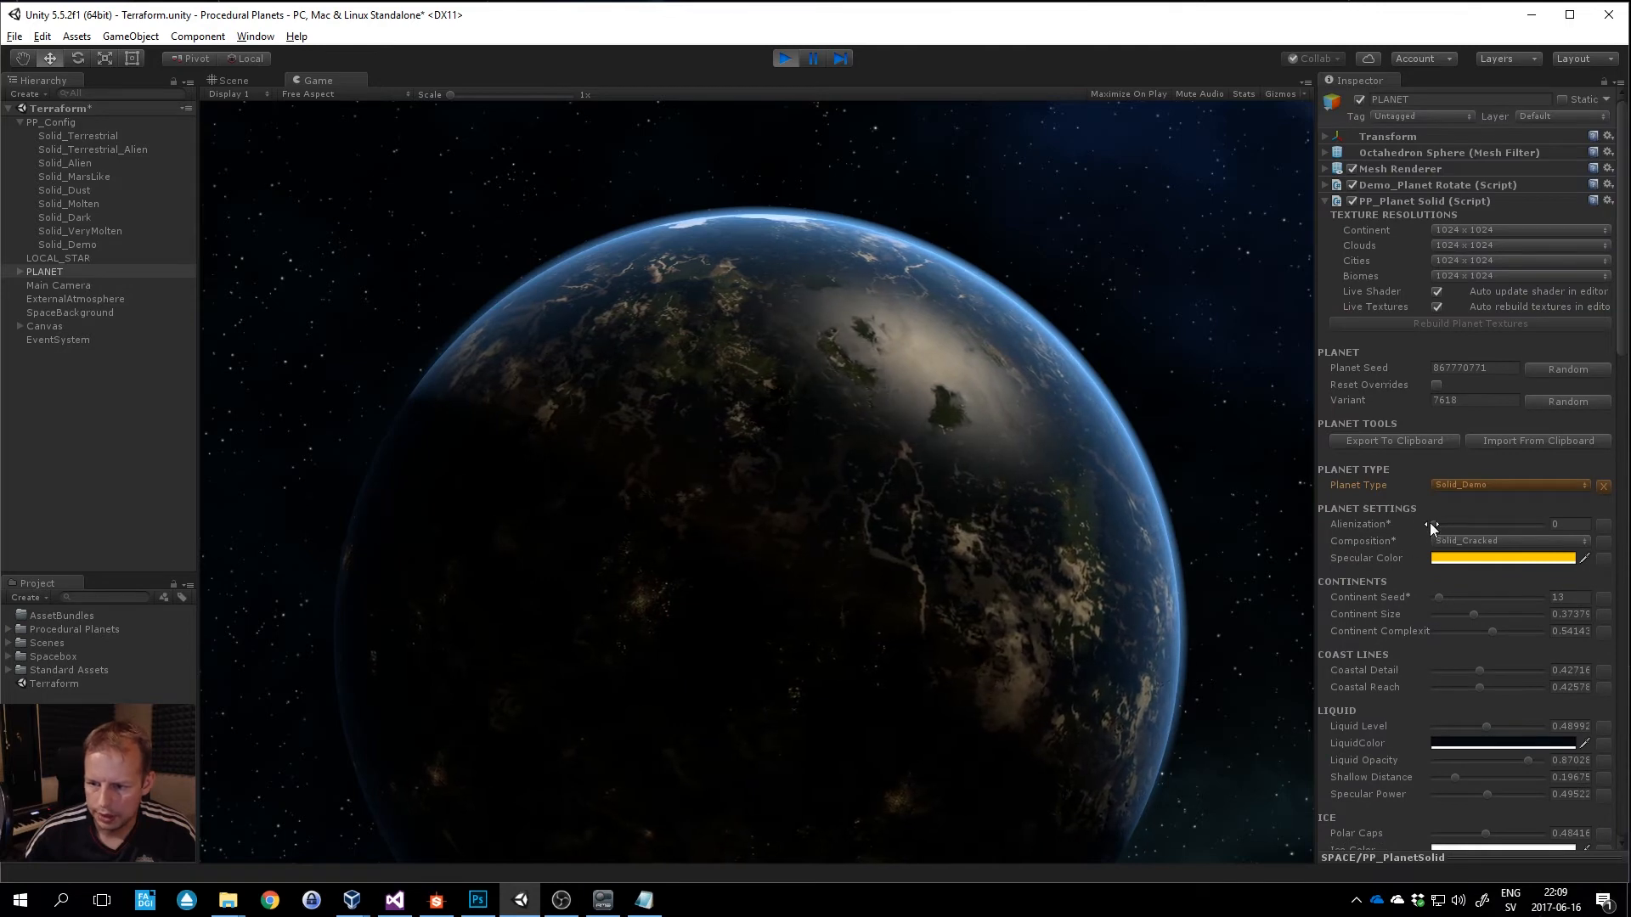
pyautogui.moveTo(1430, 523); pyautogui.dragTo(1467, 523)
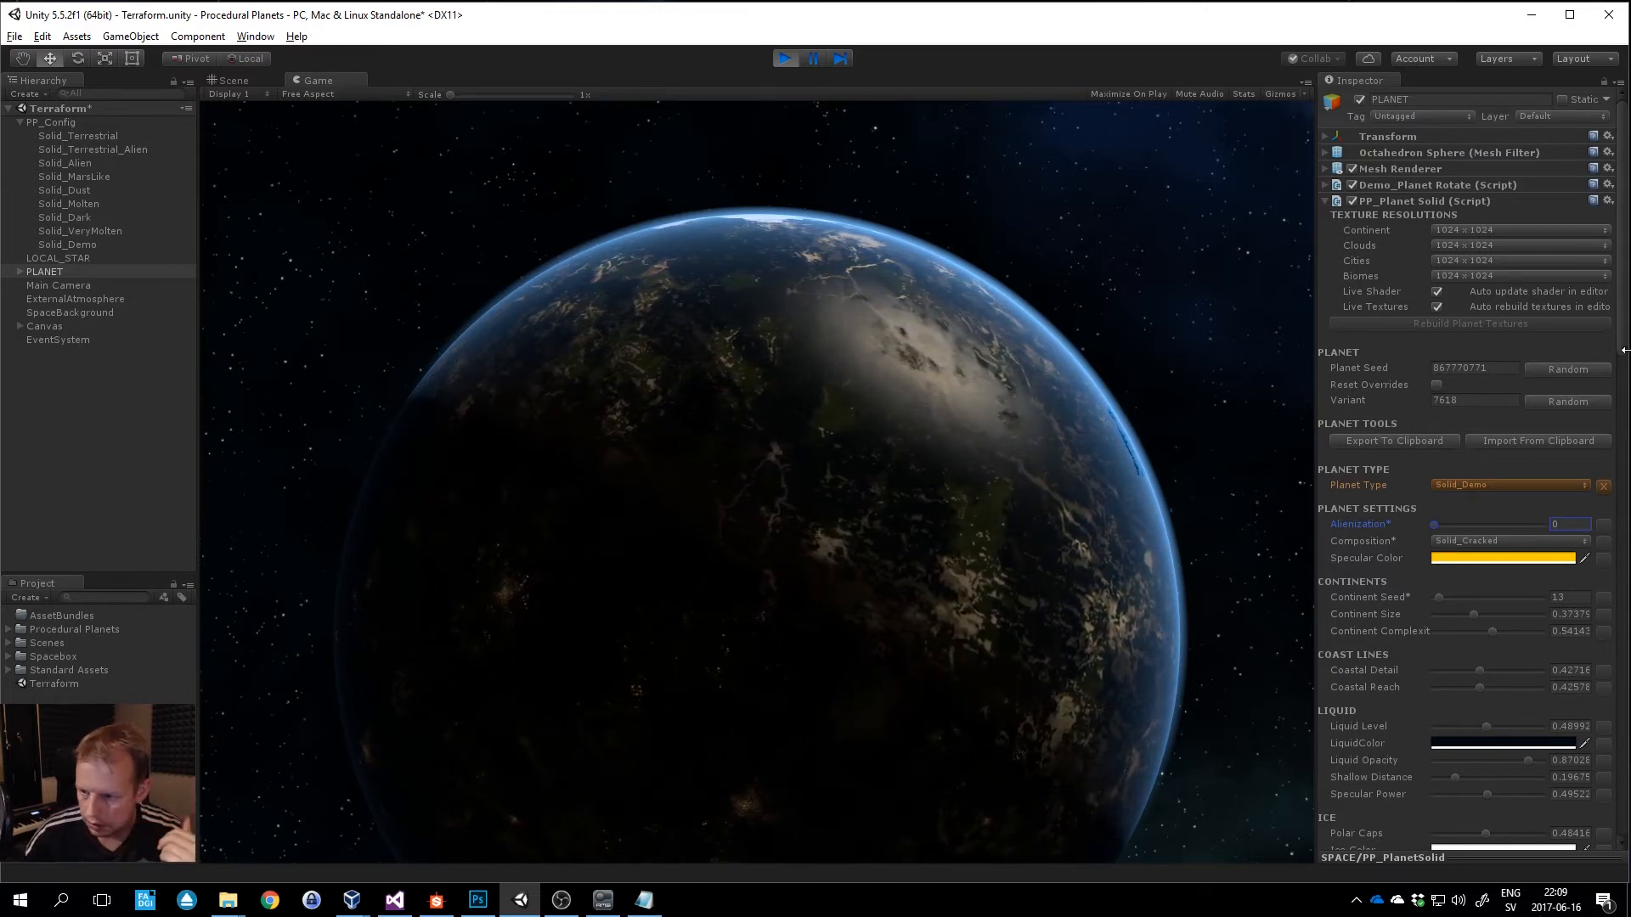
# Override the planet's clouds with Coverage 0.86, Layer 1 at 0.638, Speed 0.063 and Tiling 7.
pyautogui.scroll(-5, 1625, 374)
pyautogui.scroll(-2, 1424, 640)
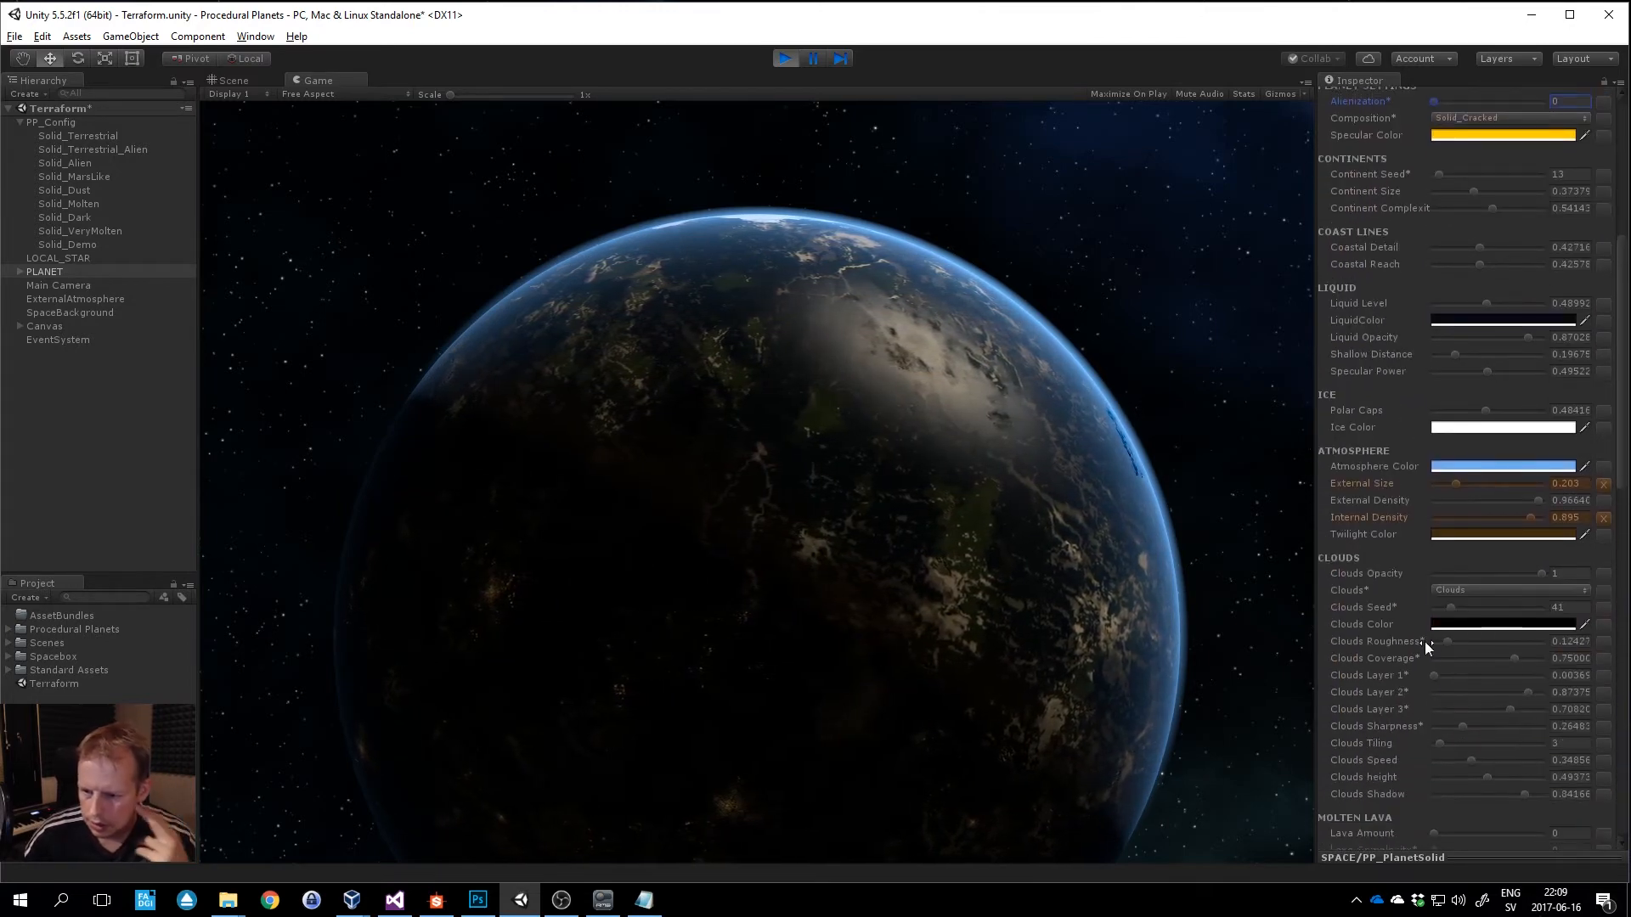
pyautogui.moveTo(1505, 659)
pyautogui.mouseDown()
pyautogui.moveTo(1540, 676)
pyautogui.moveTo(1507, 677)
pyautogui.mouseUp()
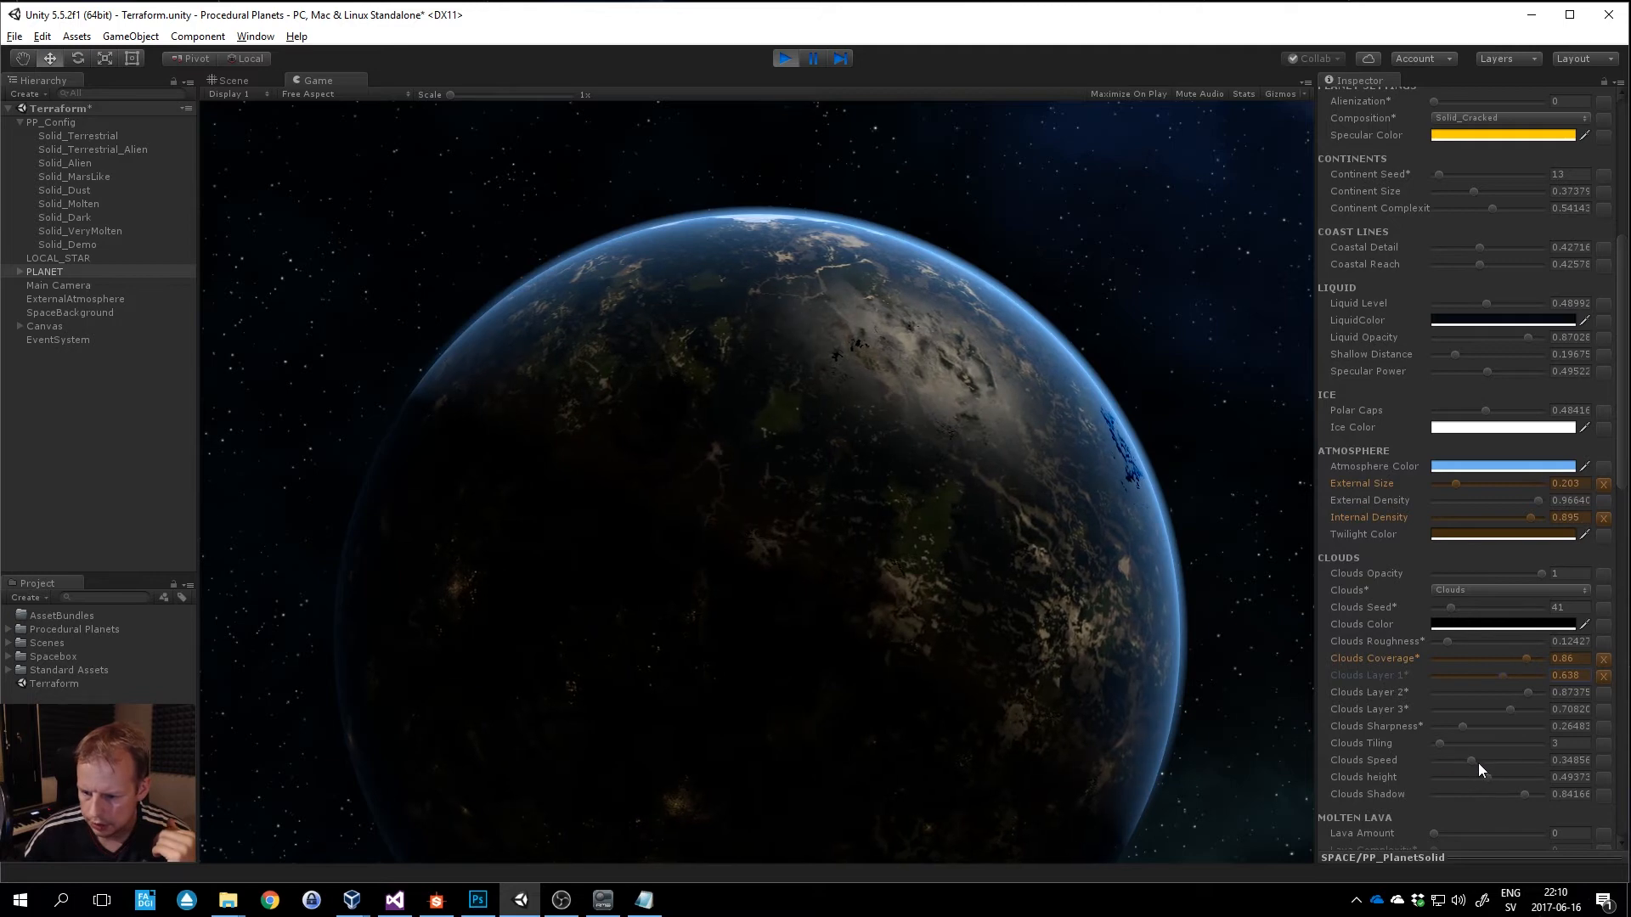
pyautogui.moveTo(1478, 763); pyautogui.dragTo(1441, 762)
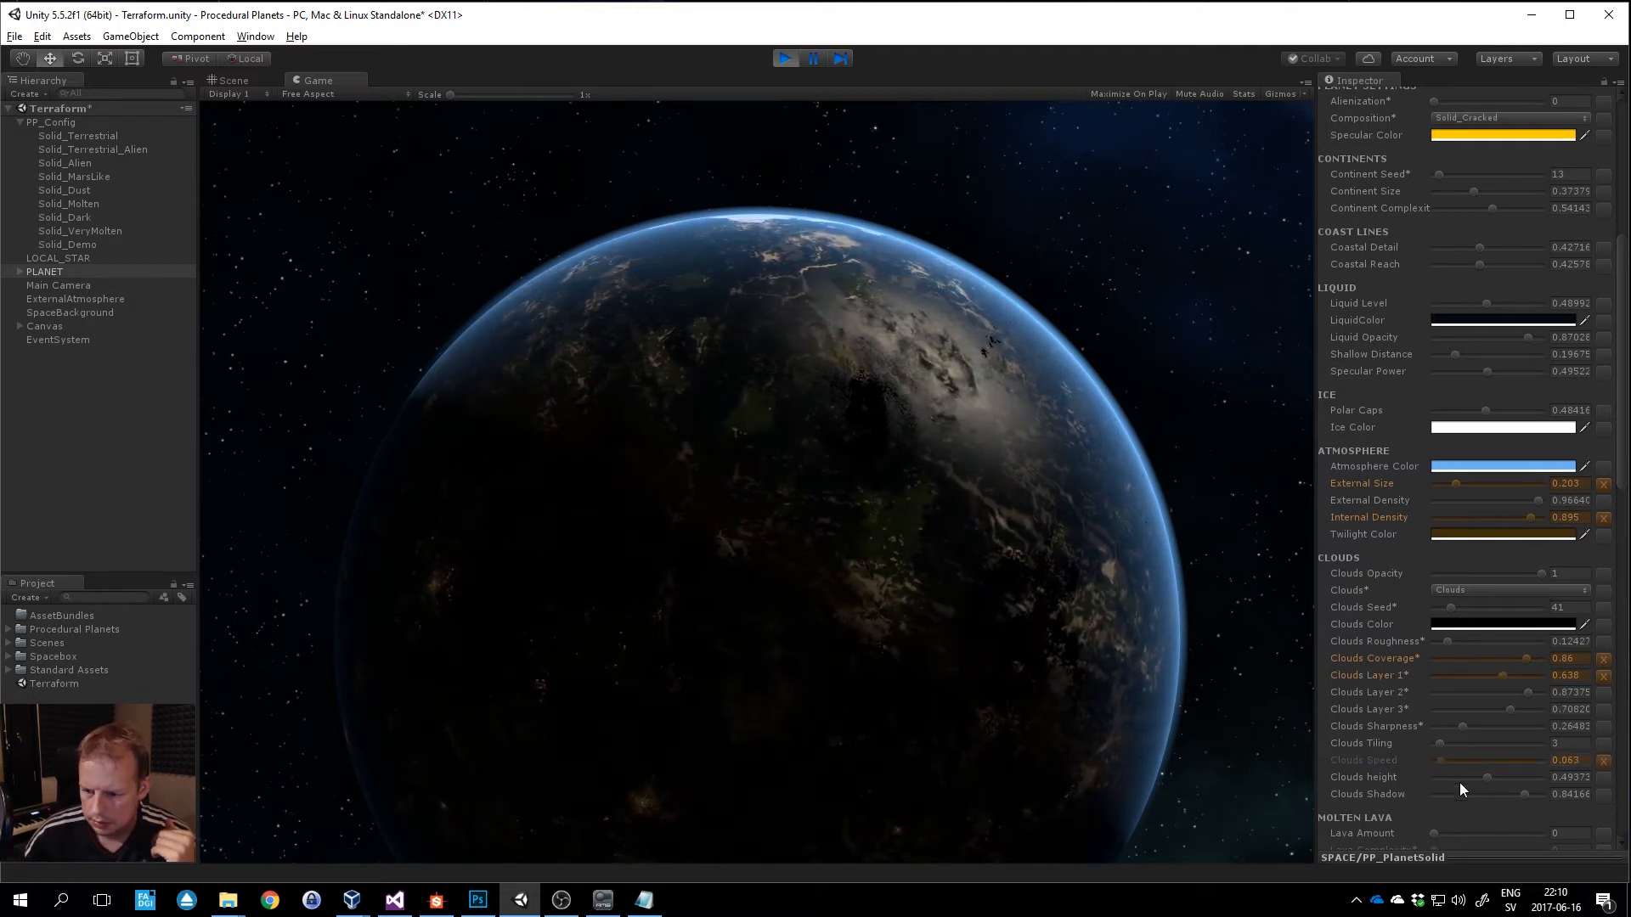
pyautogui.moveTo(1448, 743); pyautogui.dragTo(1451, 739)
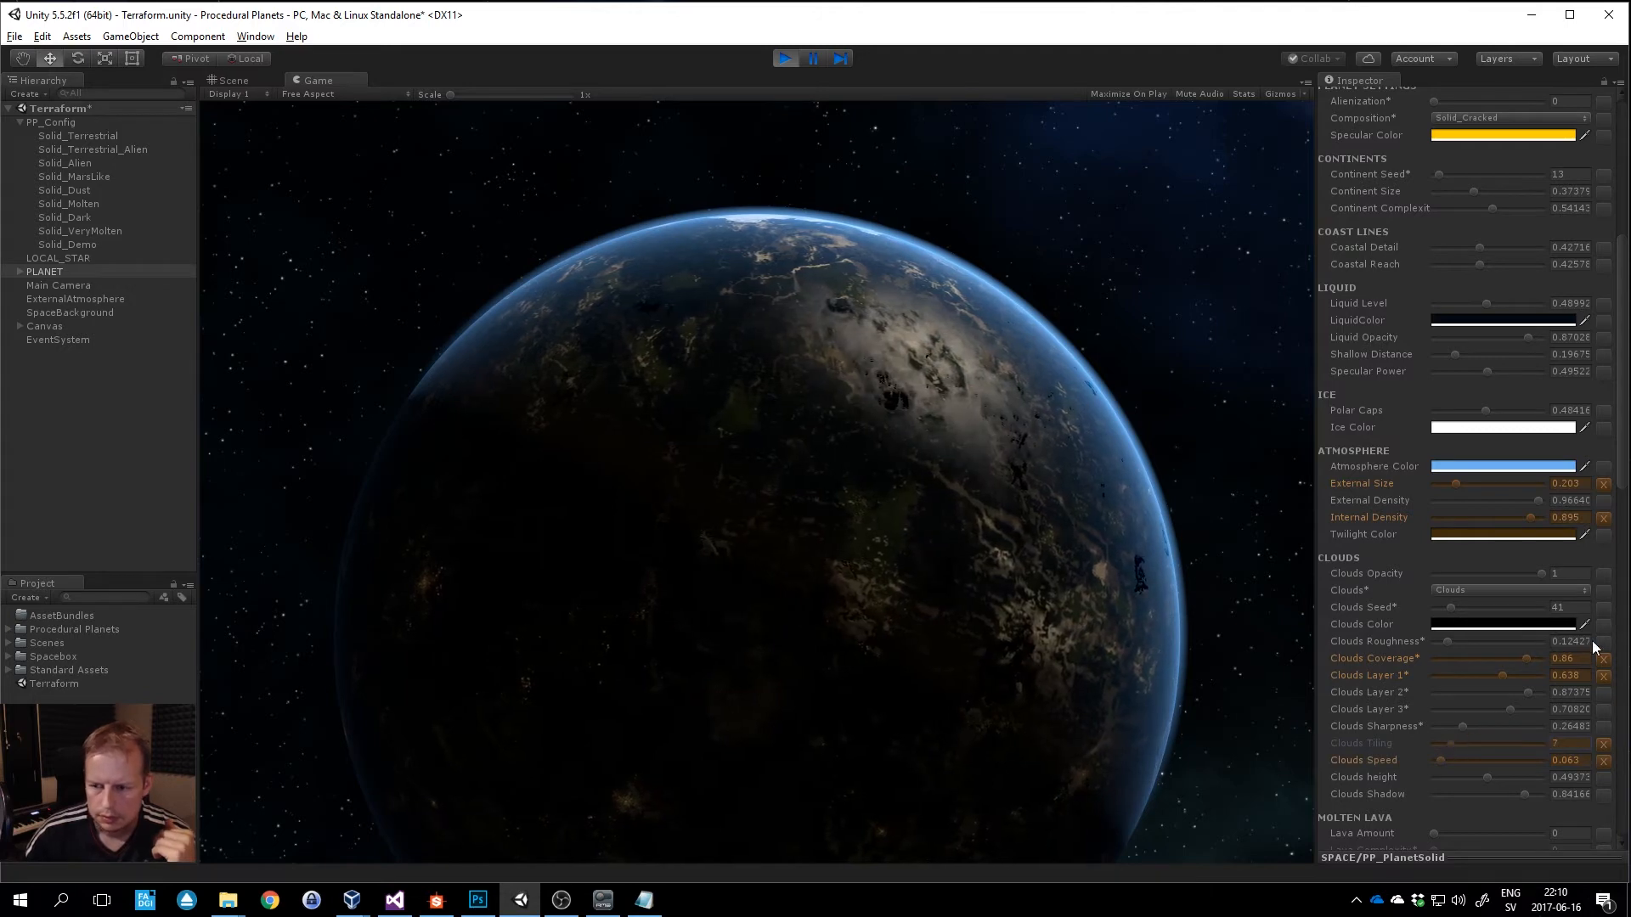
# Raise the planet's Continent, Clouds, Cities and Biomes texture resolutions to 2048 x 2048.
pyautogui.scroll(10, 1614, 488)
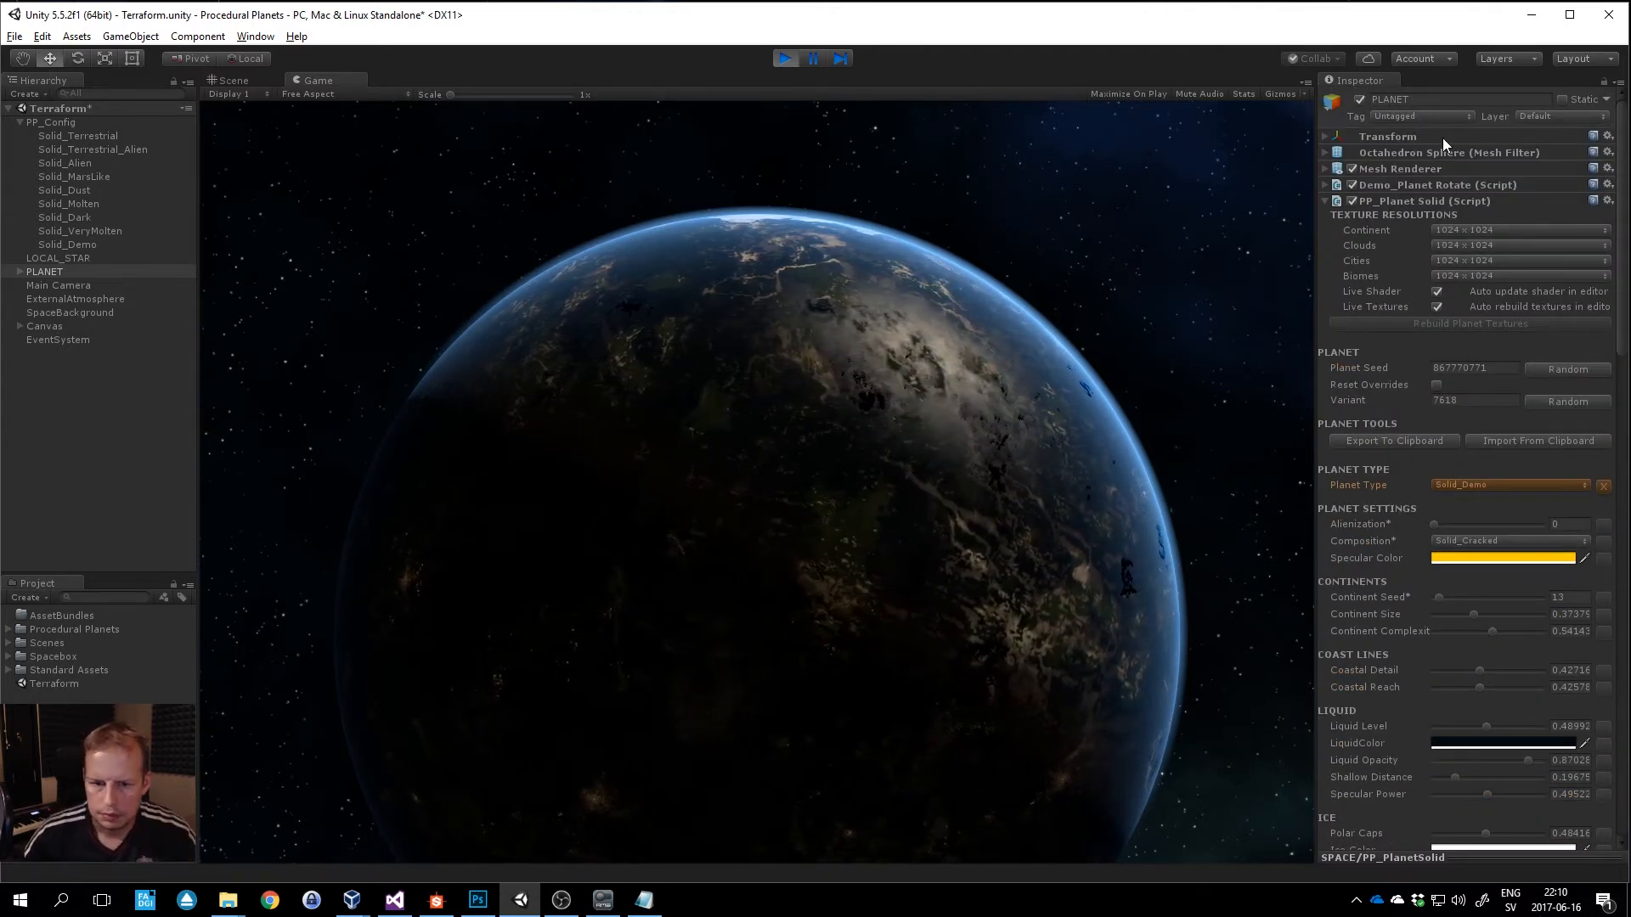
pyautogui.click(1532, 231)
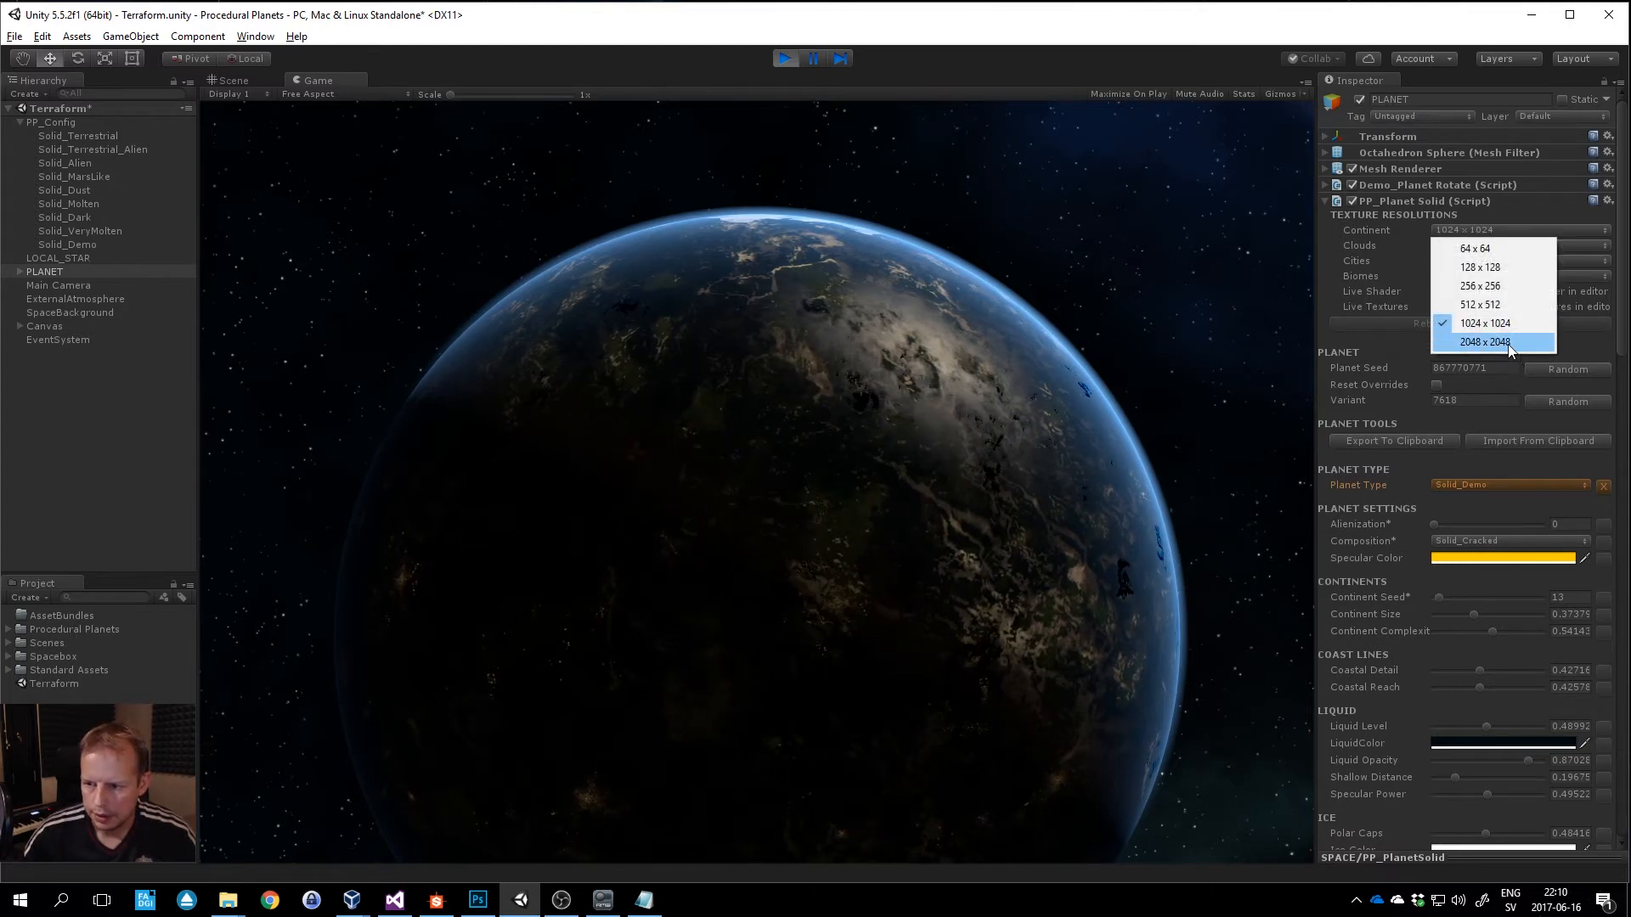
pyautogui.click(1495, 342)
pyautogui.click(1502, 231)
pyautogui.click(1496, 354)
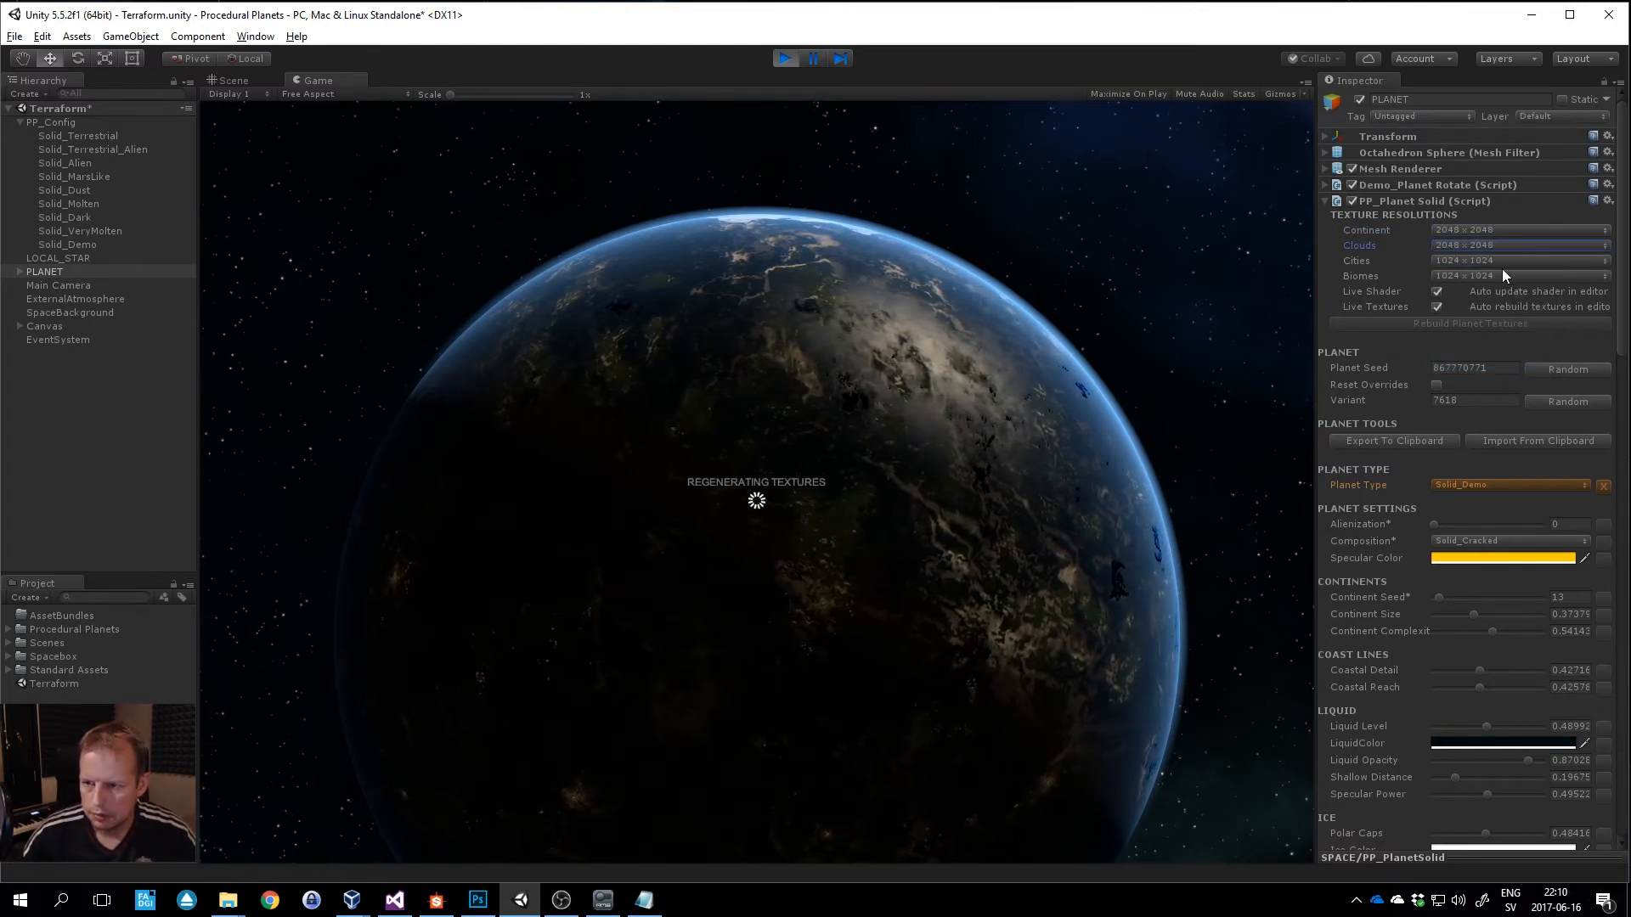
pyautogui.click(1500, 262)
pyautogui.click(1495, 374)
pyautogui.click(1497, 277)
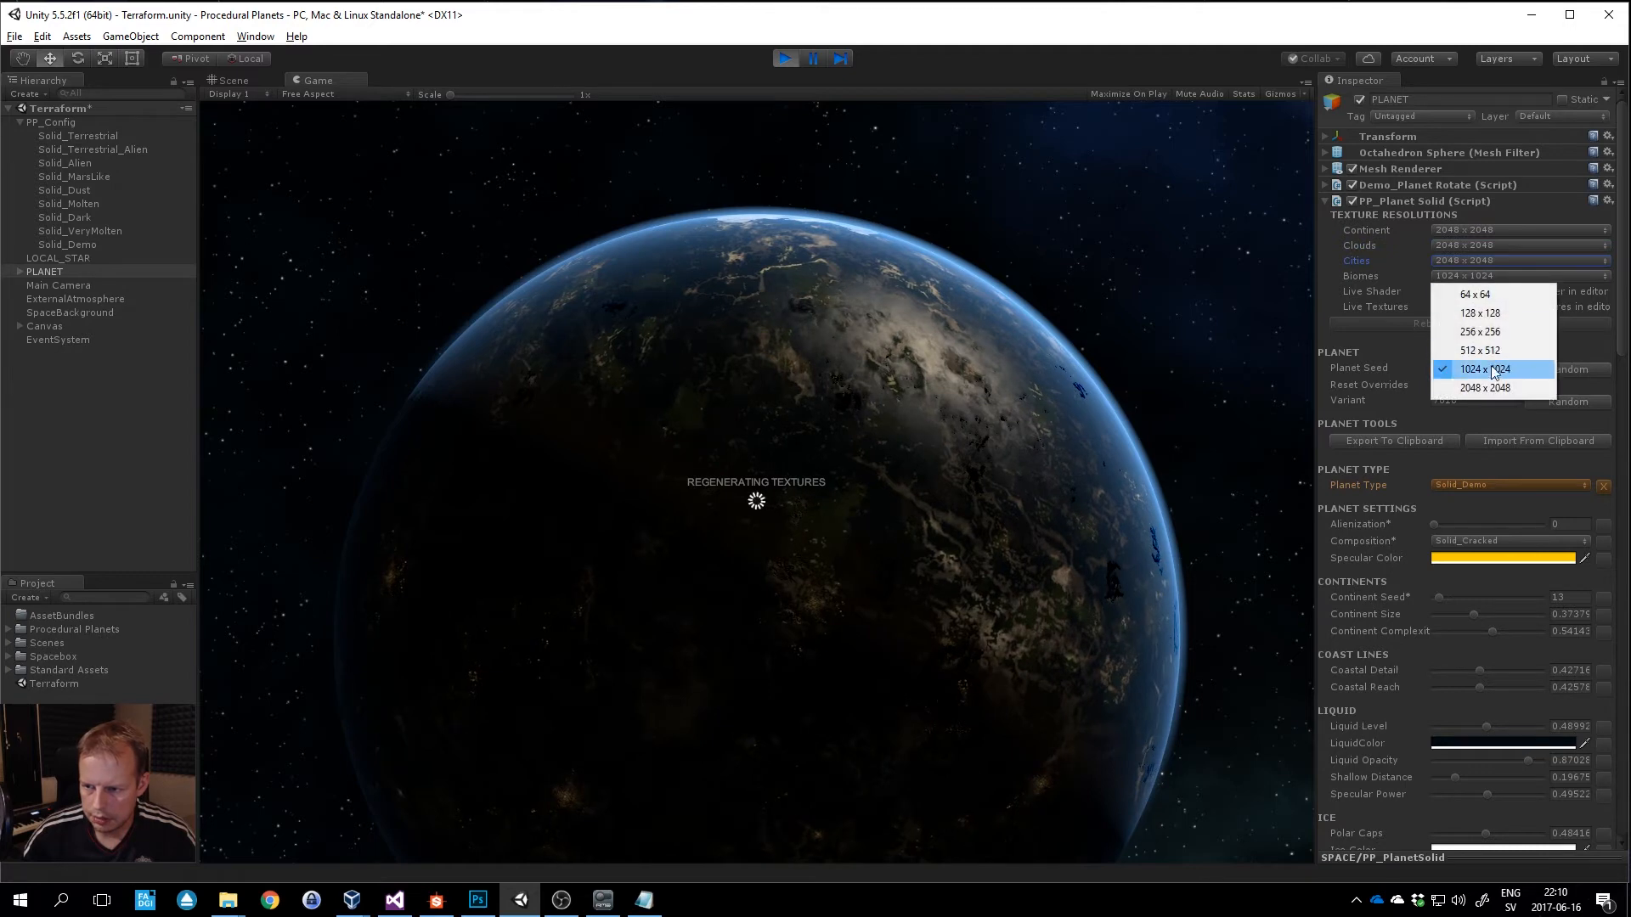
pyautogui.click(1503, 389)
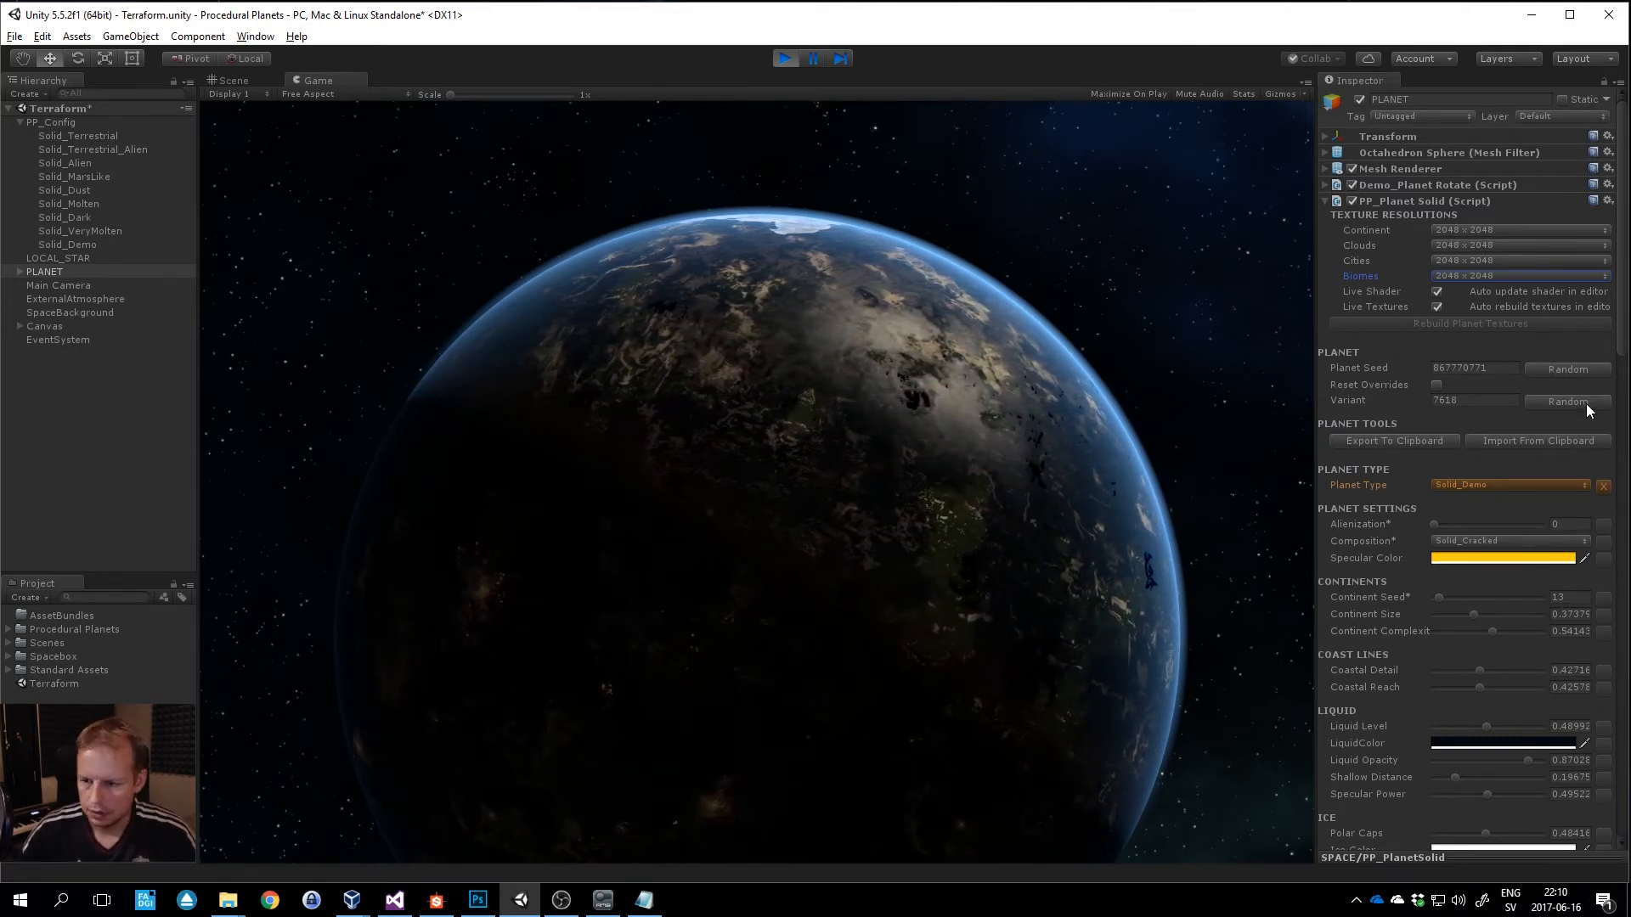
# Export the planet to the clipboard, paste the string below the existing text in Notepad and return to Unity.
pyautogui.click(1382, 443)
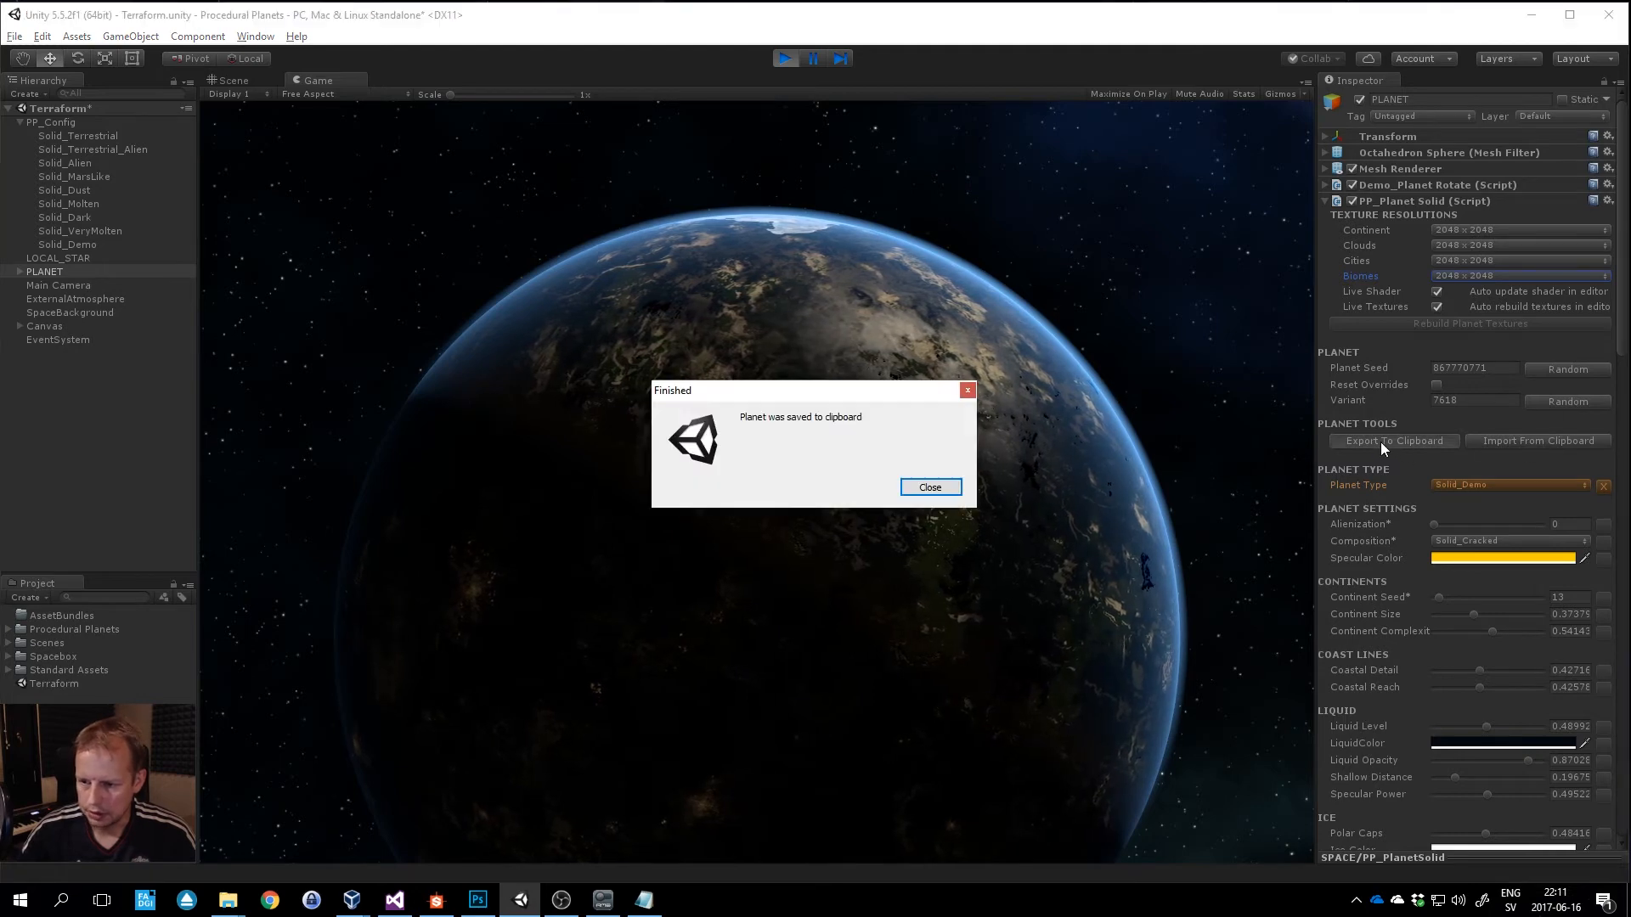
pyautogui.click(950, 491)
pyautogui.hotkey('alt', 'Tab')
pyautogui.click(574, 530)
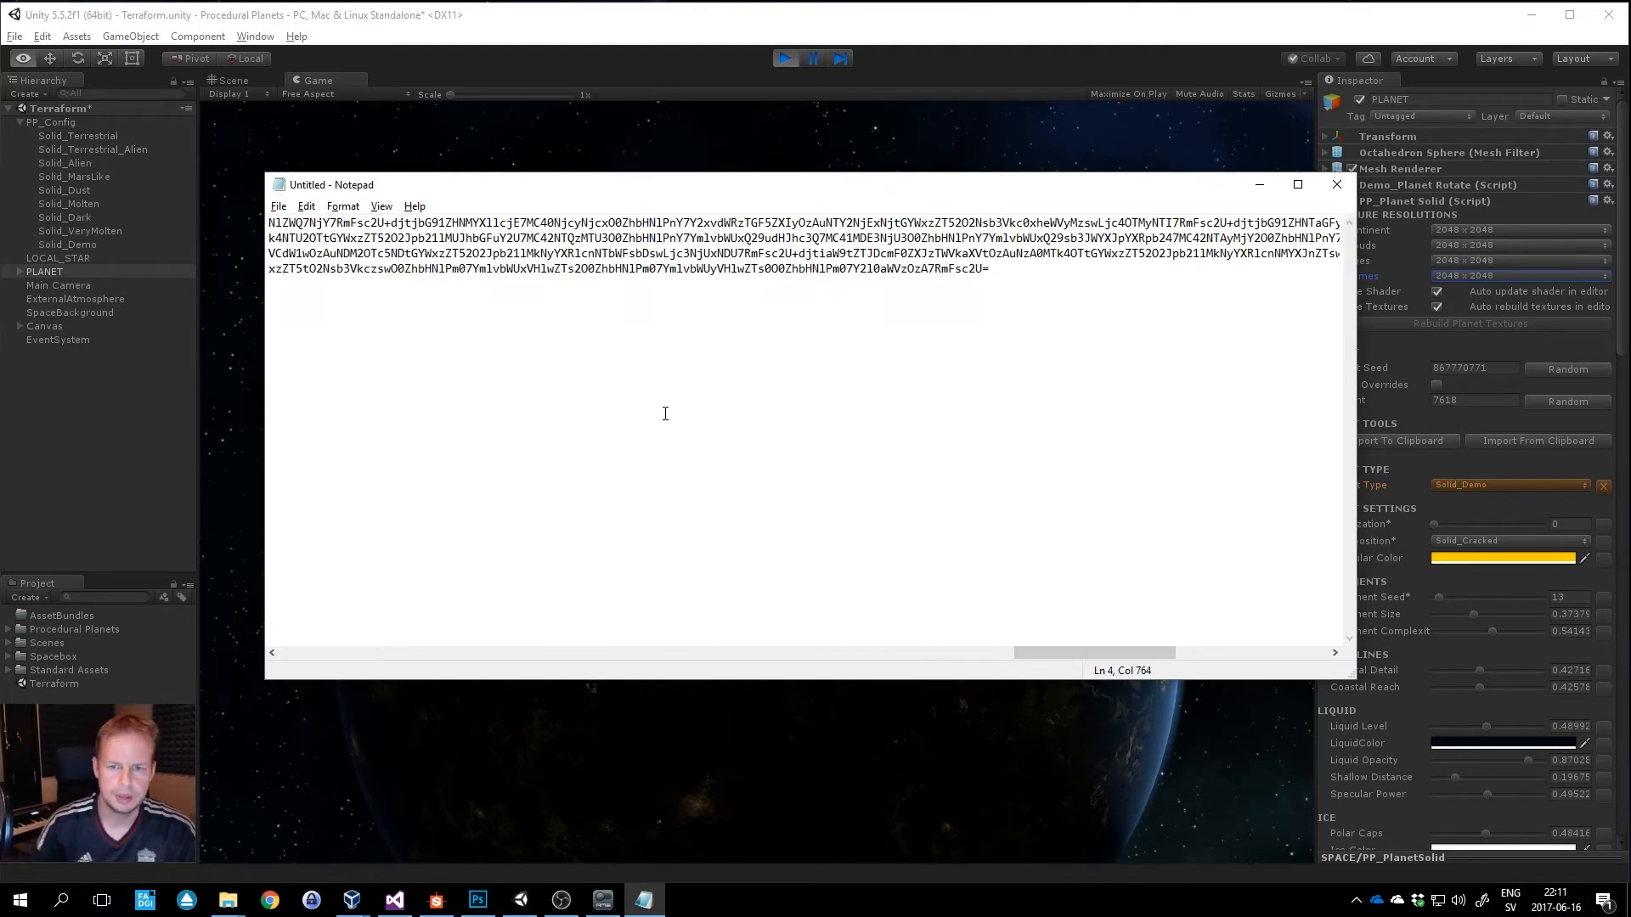
pyautogui.hotkey('ctrl', 'End')
pyautogui.press('Return')
pyautogui.press('Return')
pyautogui.hotkey('ctrl', 'v')
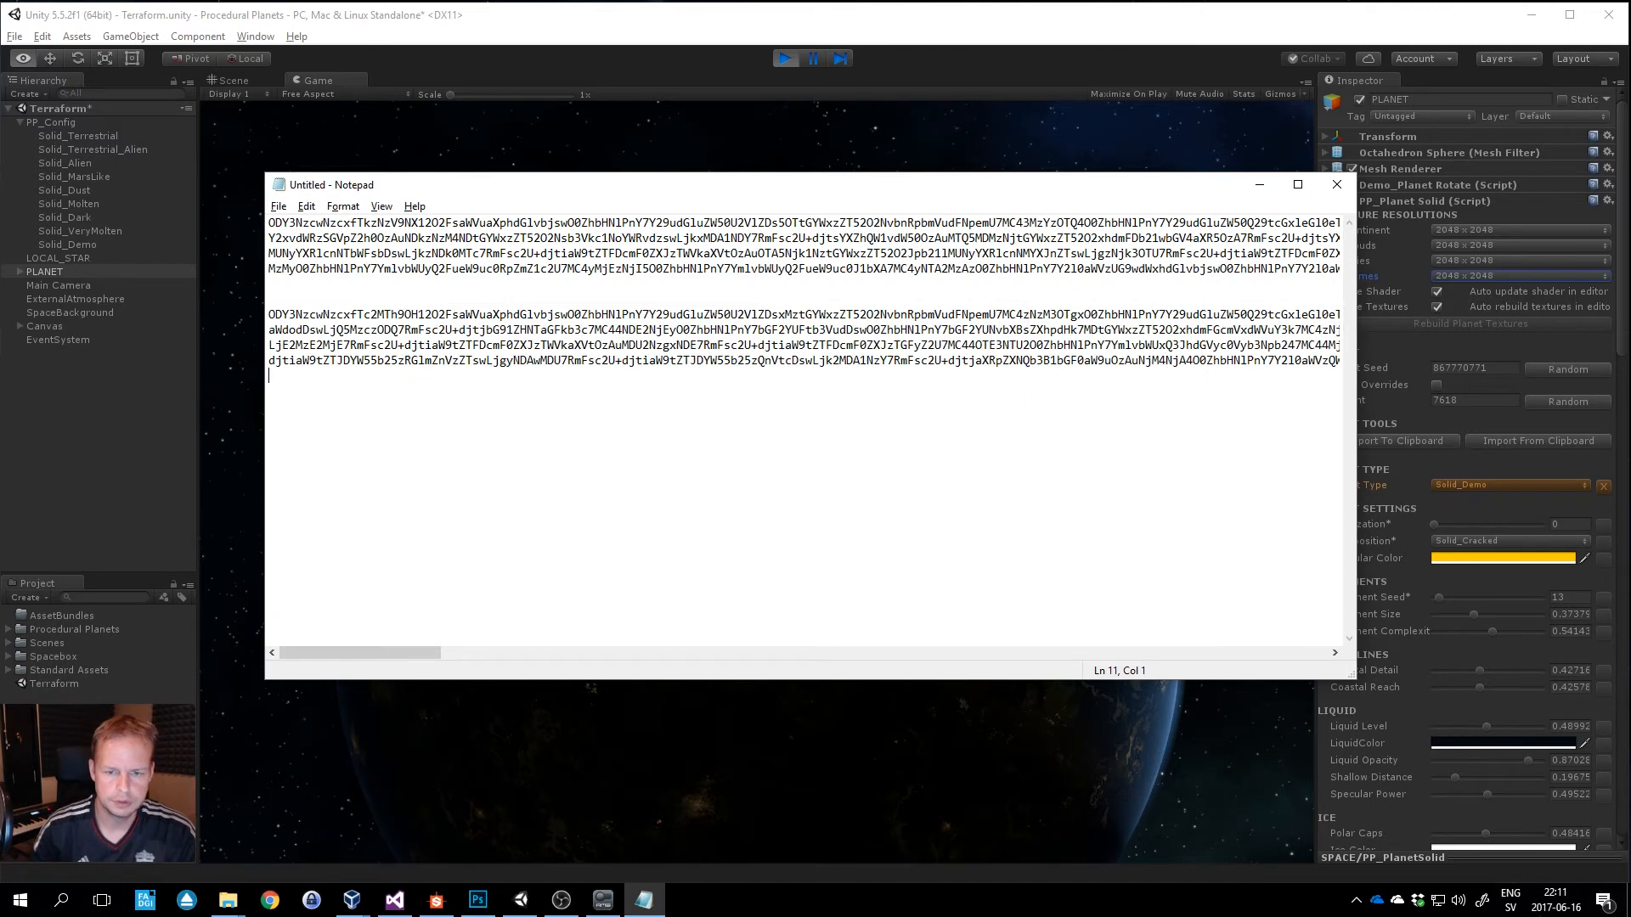
pyautogui.hotkey('alt', 'Tab')
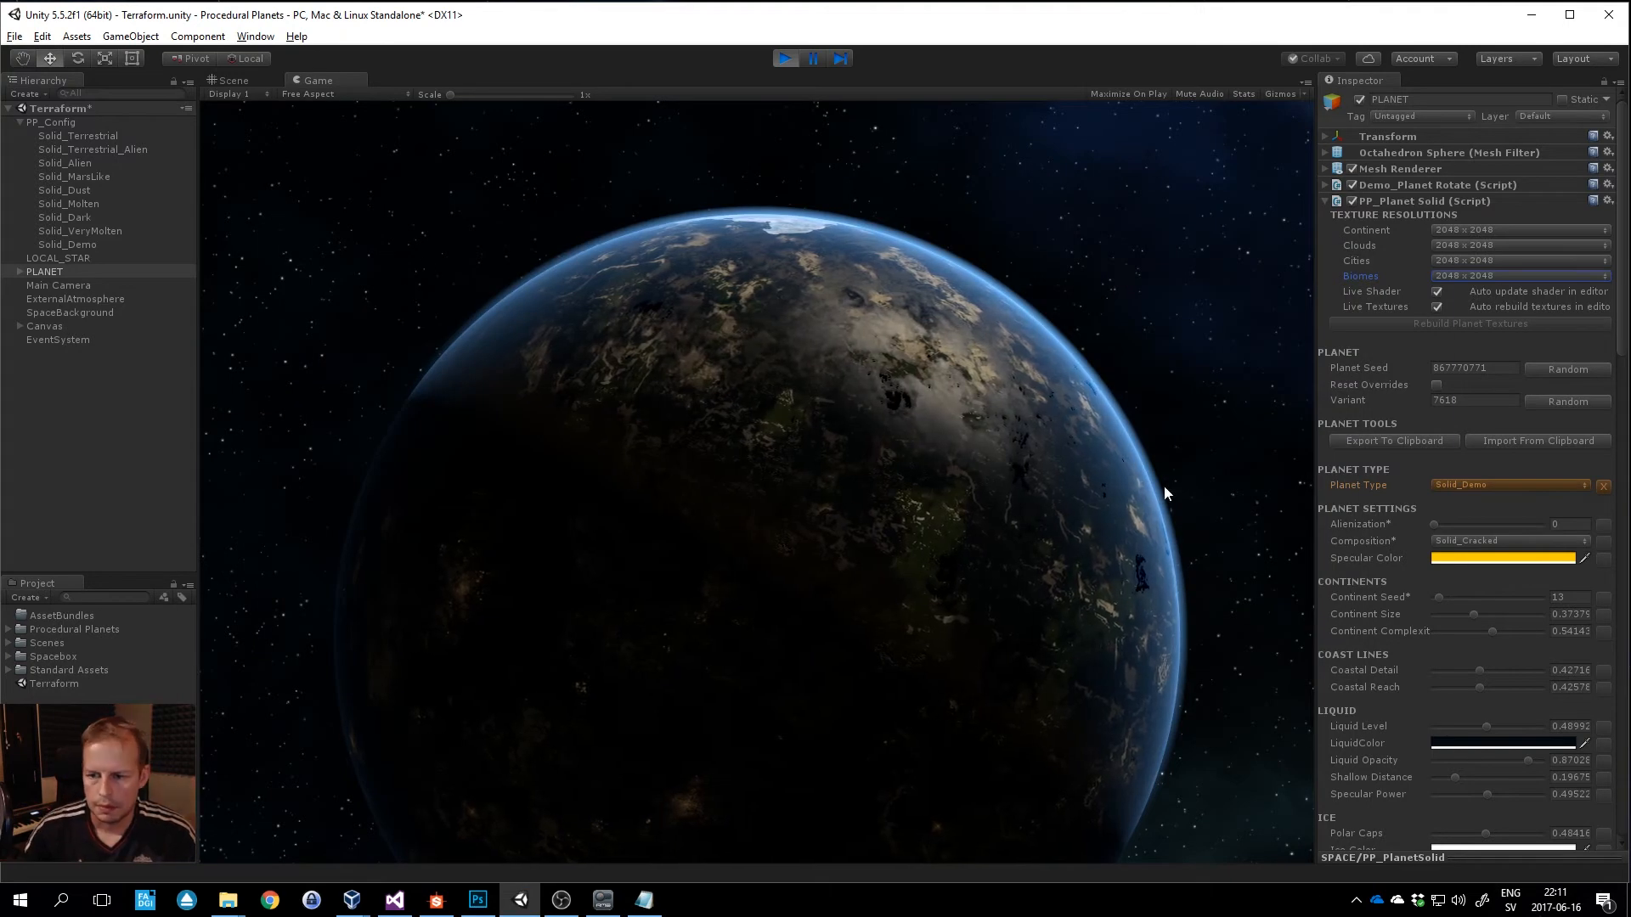
# Switch the planet type to Solid_Terrestrial and set the Continent, Clouds, Cities and Biomes texture resolutions to 512 x 512.
pyautogui.click(1526, 485)
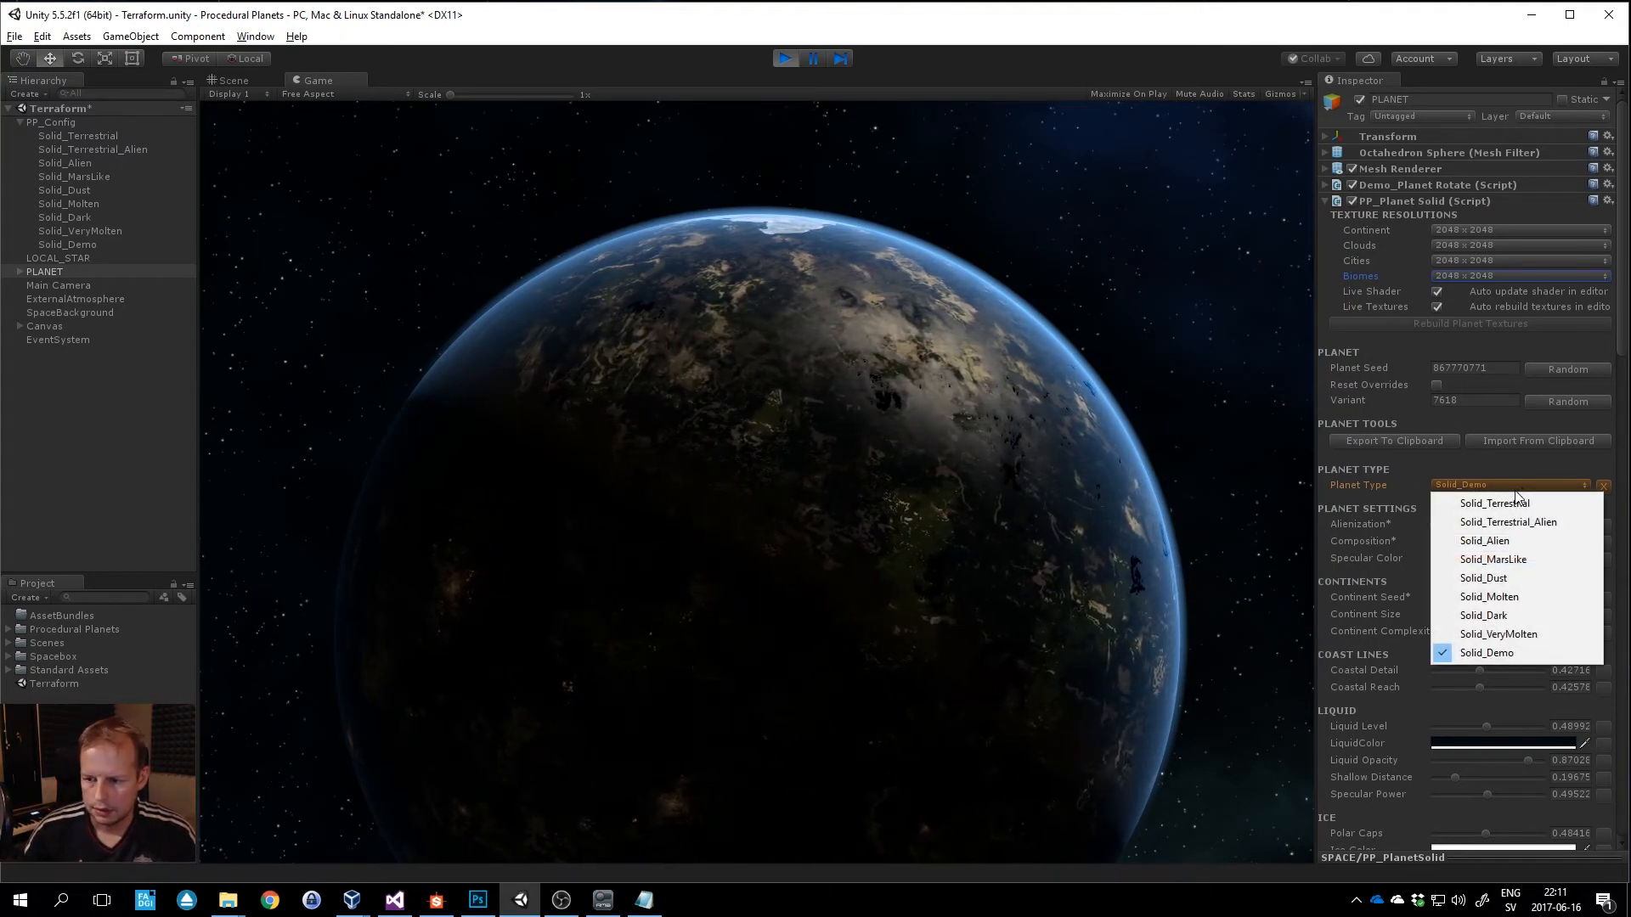
pyautogui.click(1533, 503)
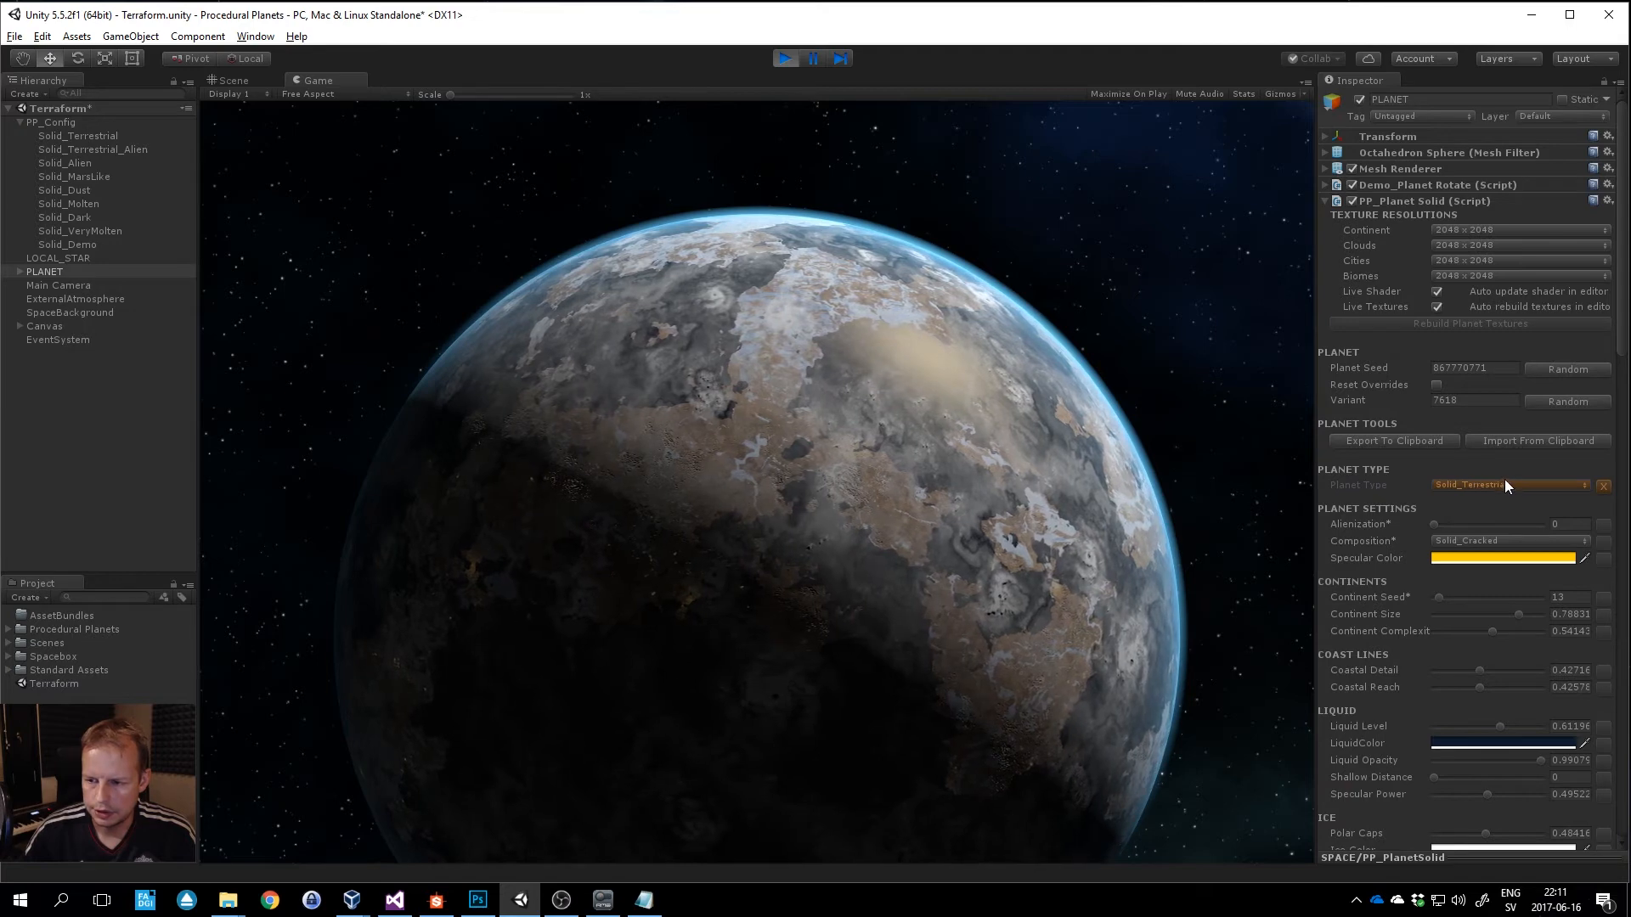
pyautogui.click(1512, 231)
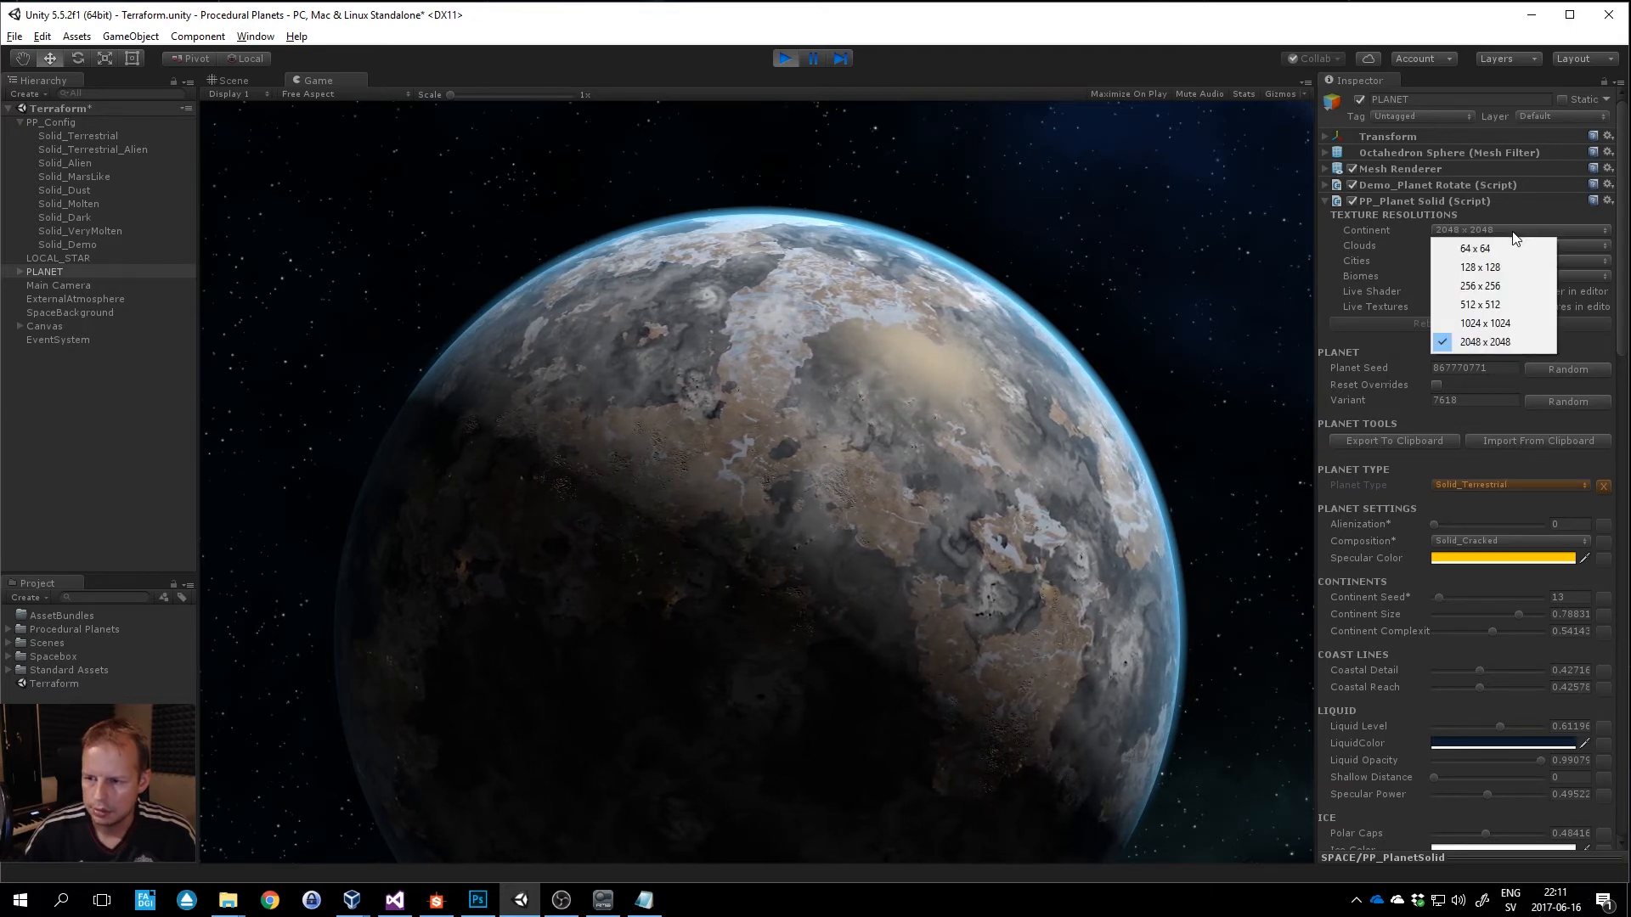
pyautogui.click(1517, 304)
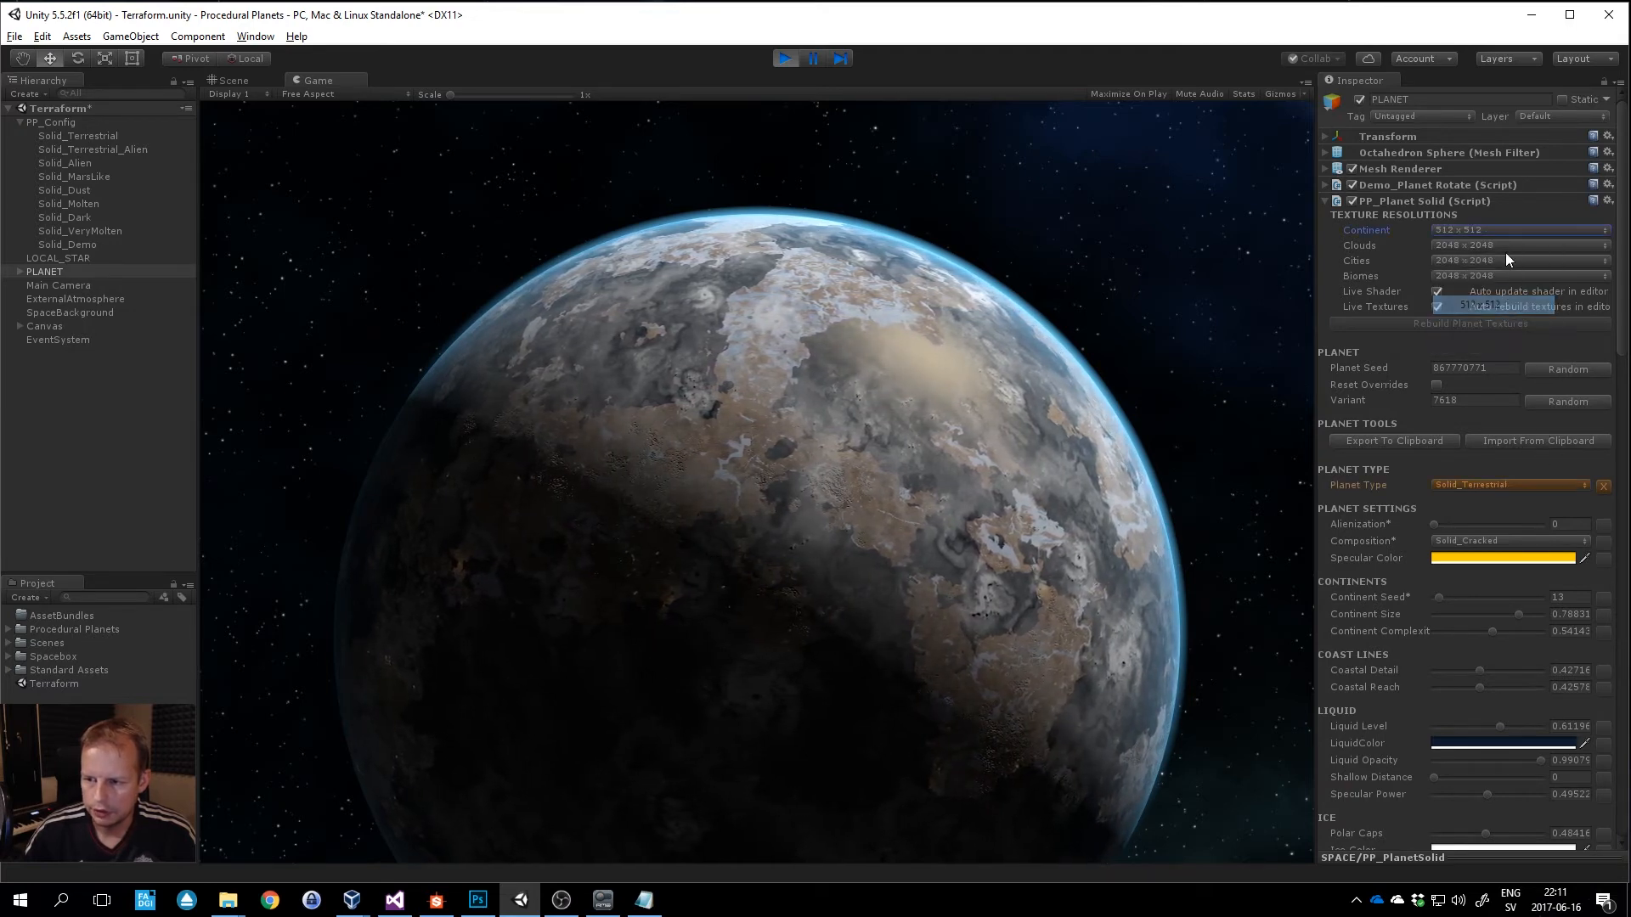
pyautogui.click(1507, 245)
pyautogui.click(1495, 319)
pyautogui.click(1502, 262)
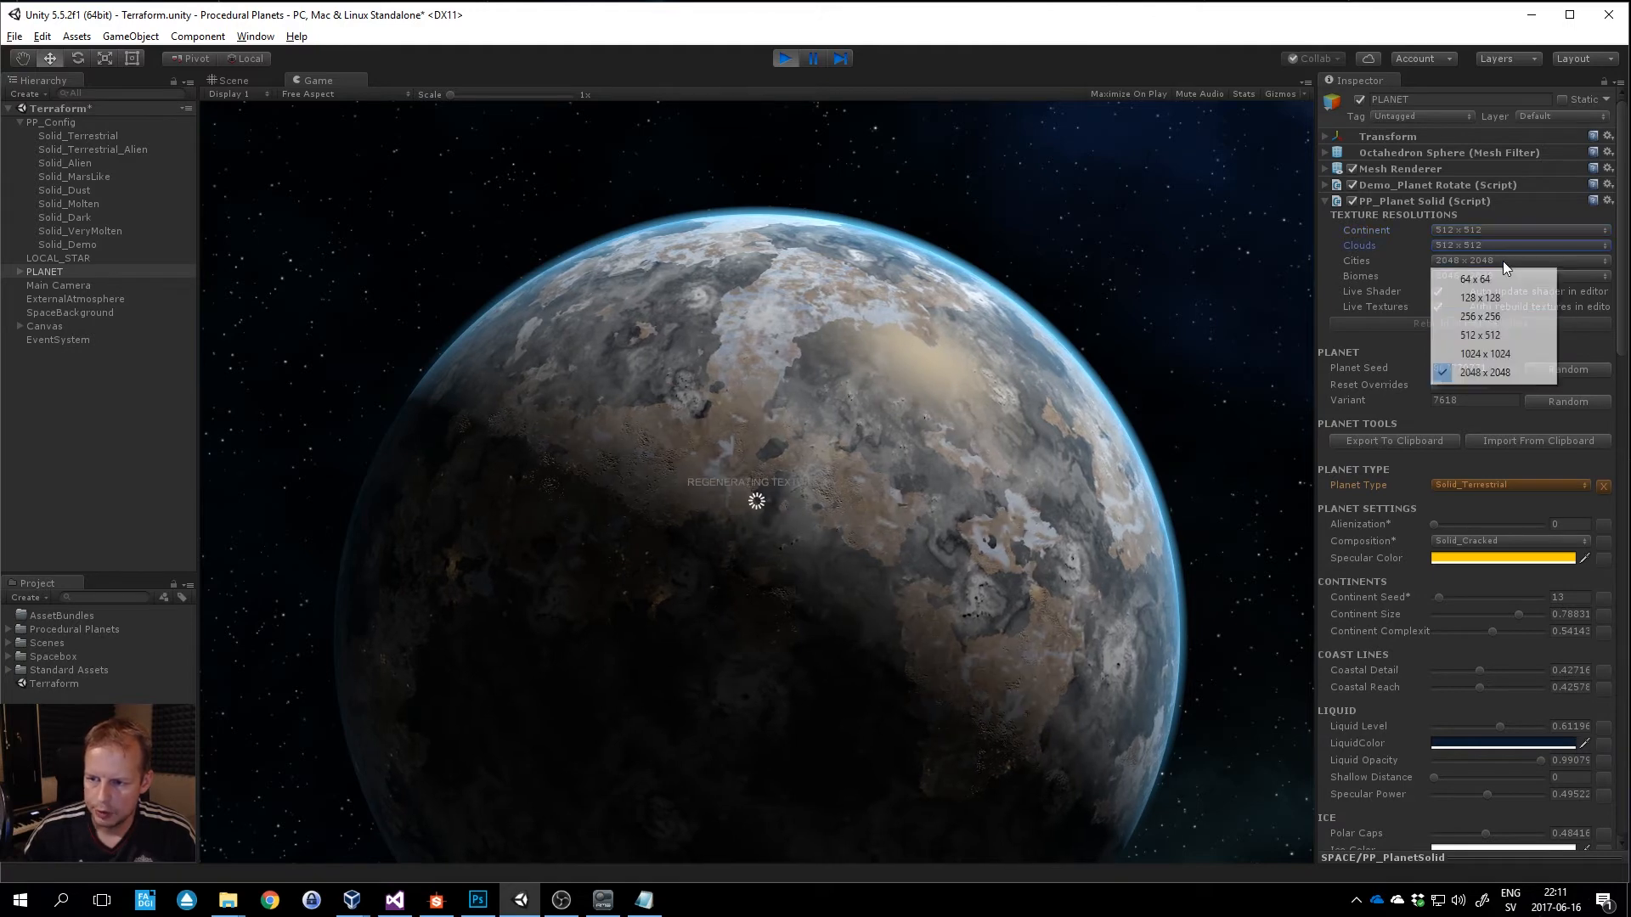
pyautogui.click(1486, 335)
pyautogui.click(1485, 277)
pyautogui.click(1491, 350)
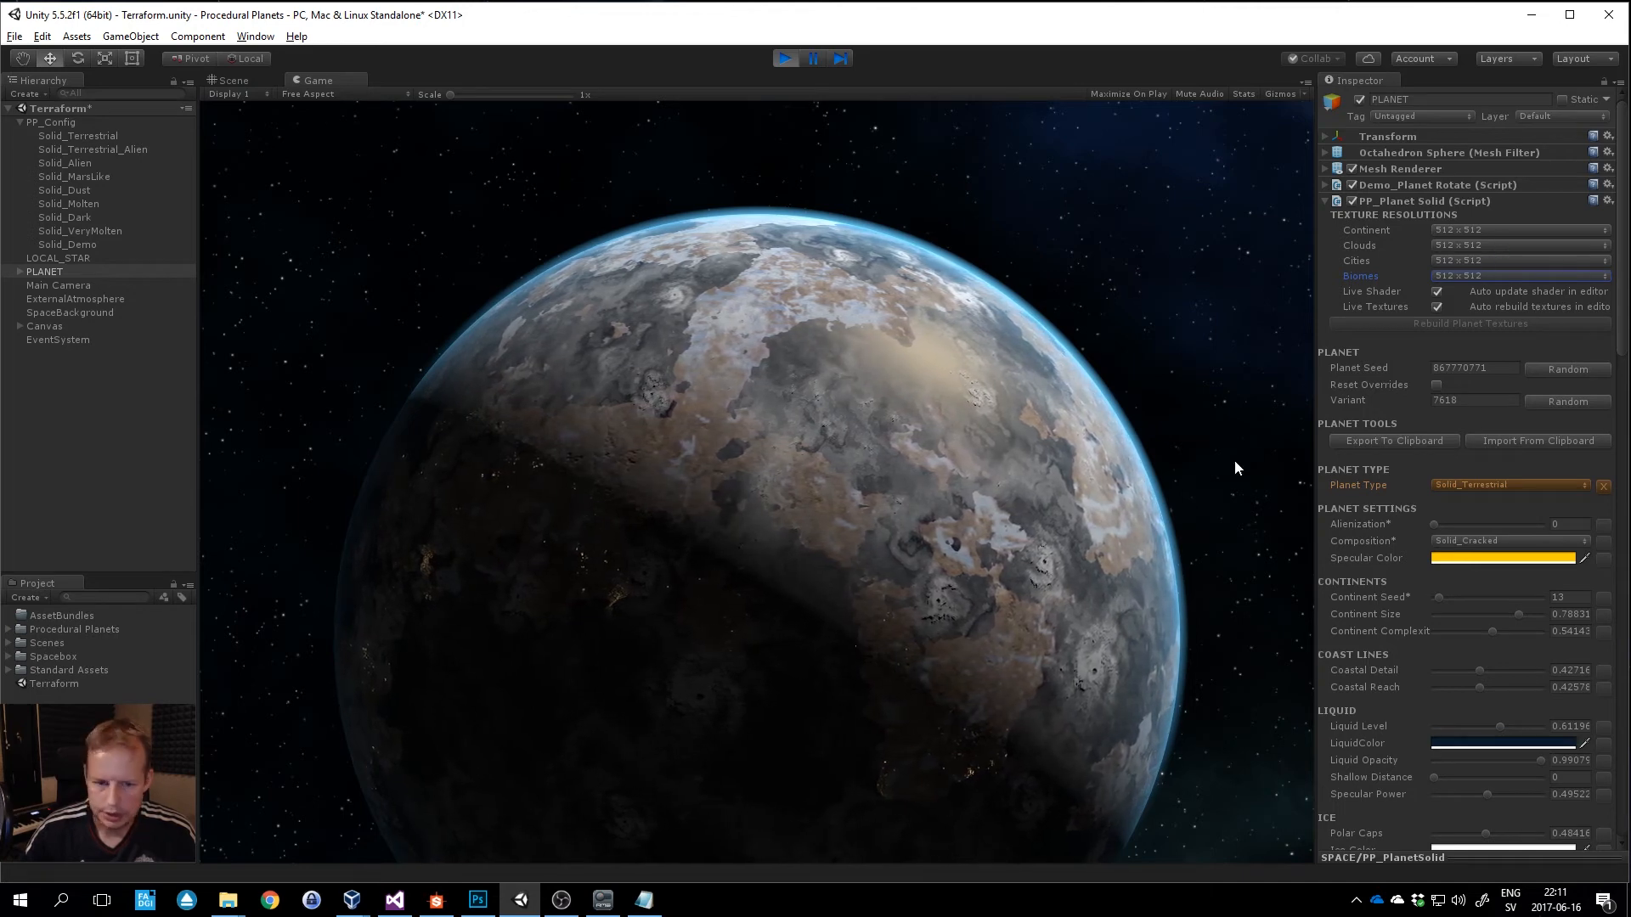
# Change the planet type back to Solid_Demo.
pyautogui.click(1512, 483)
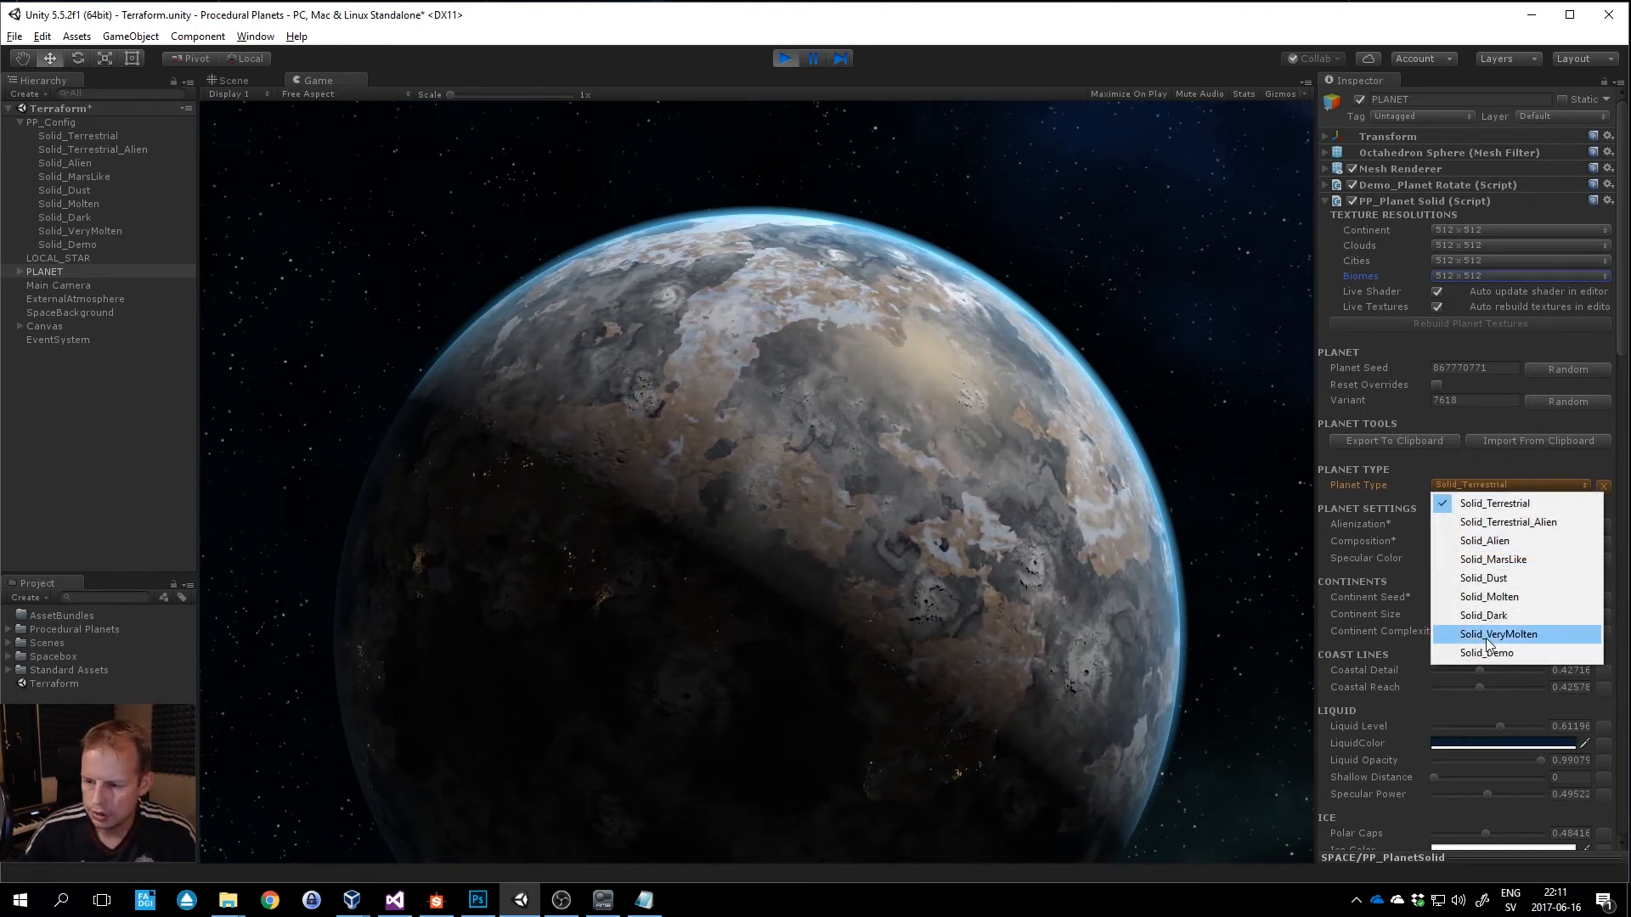
pyautogui.click(1499, 653)
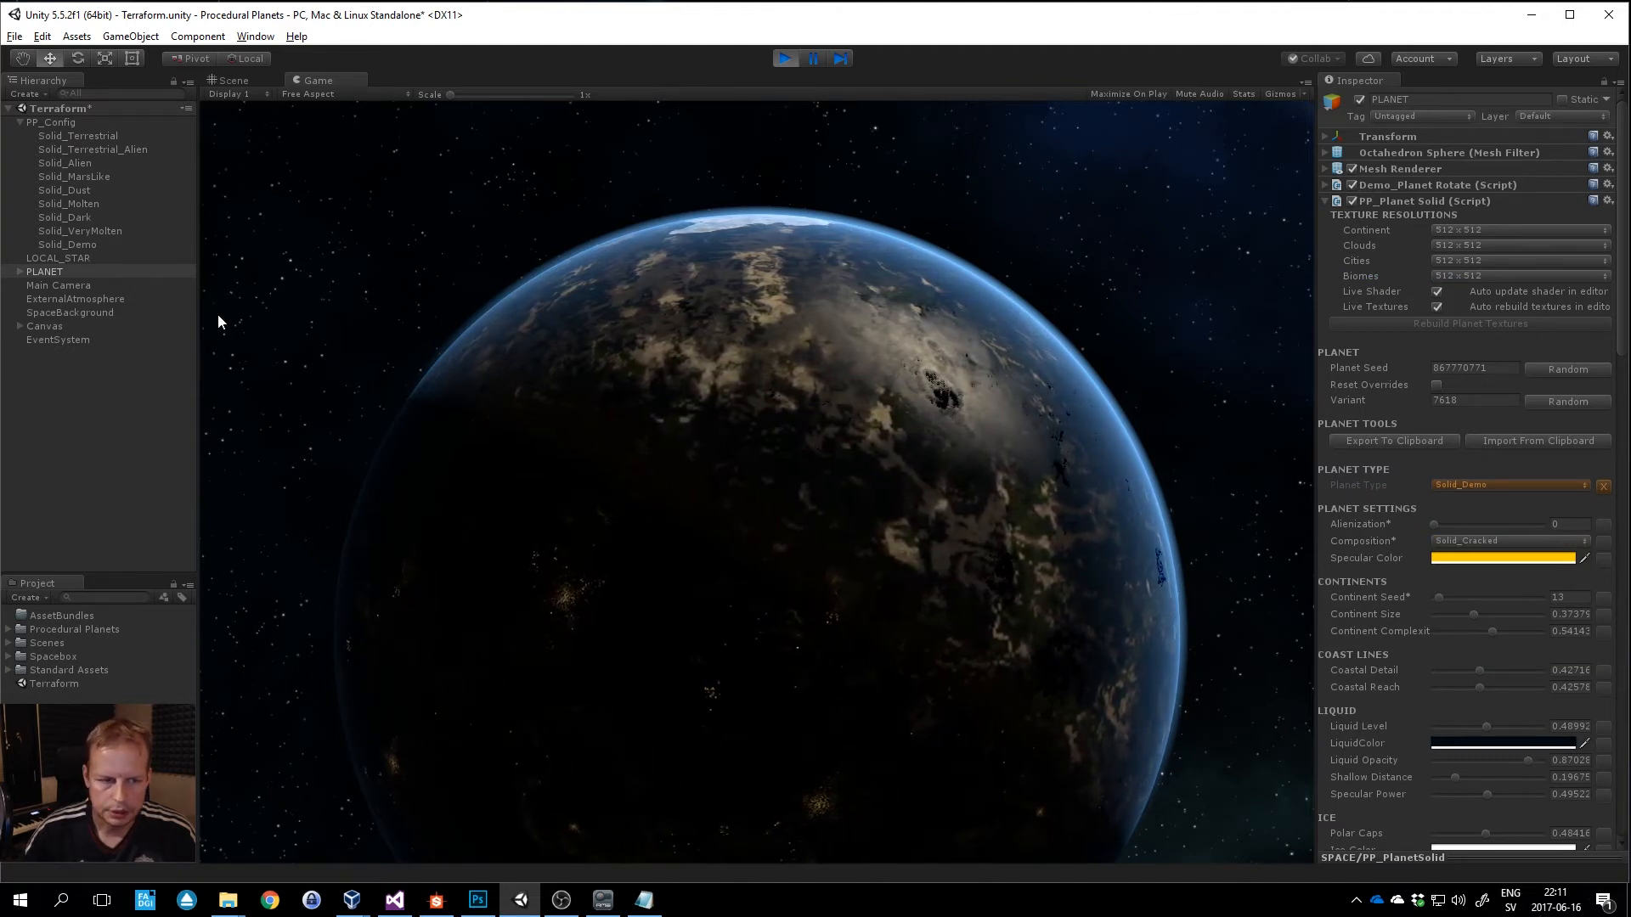
# In the scene view, move the Main Camera backwards along its viewing axis, farther away from the planet.
pyautogui.click(237, 81)
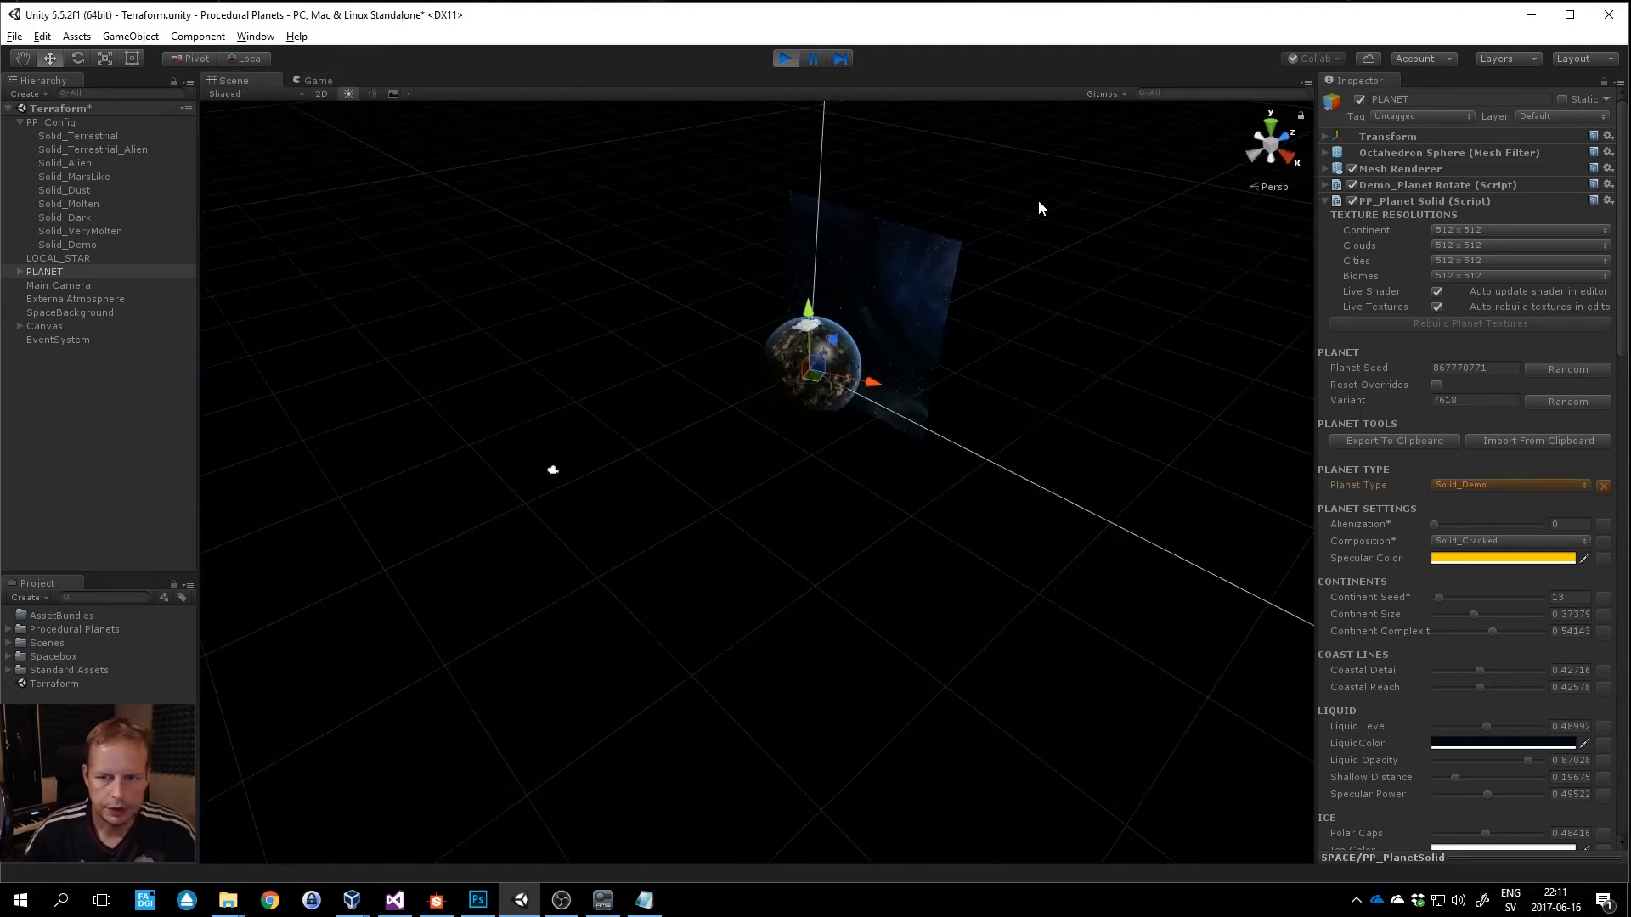
pyautogui.click(58, 286)
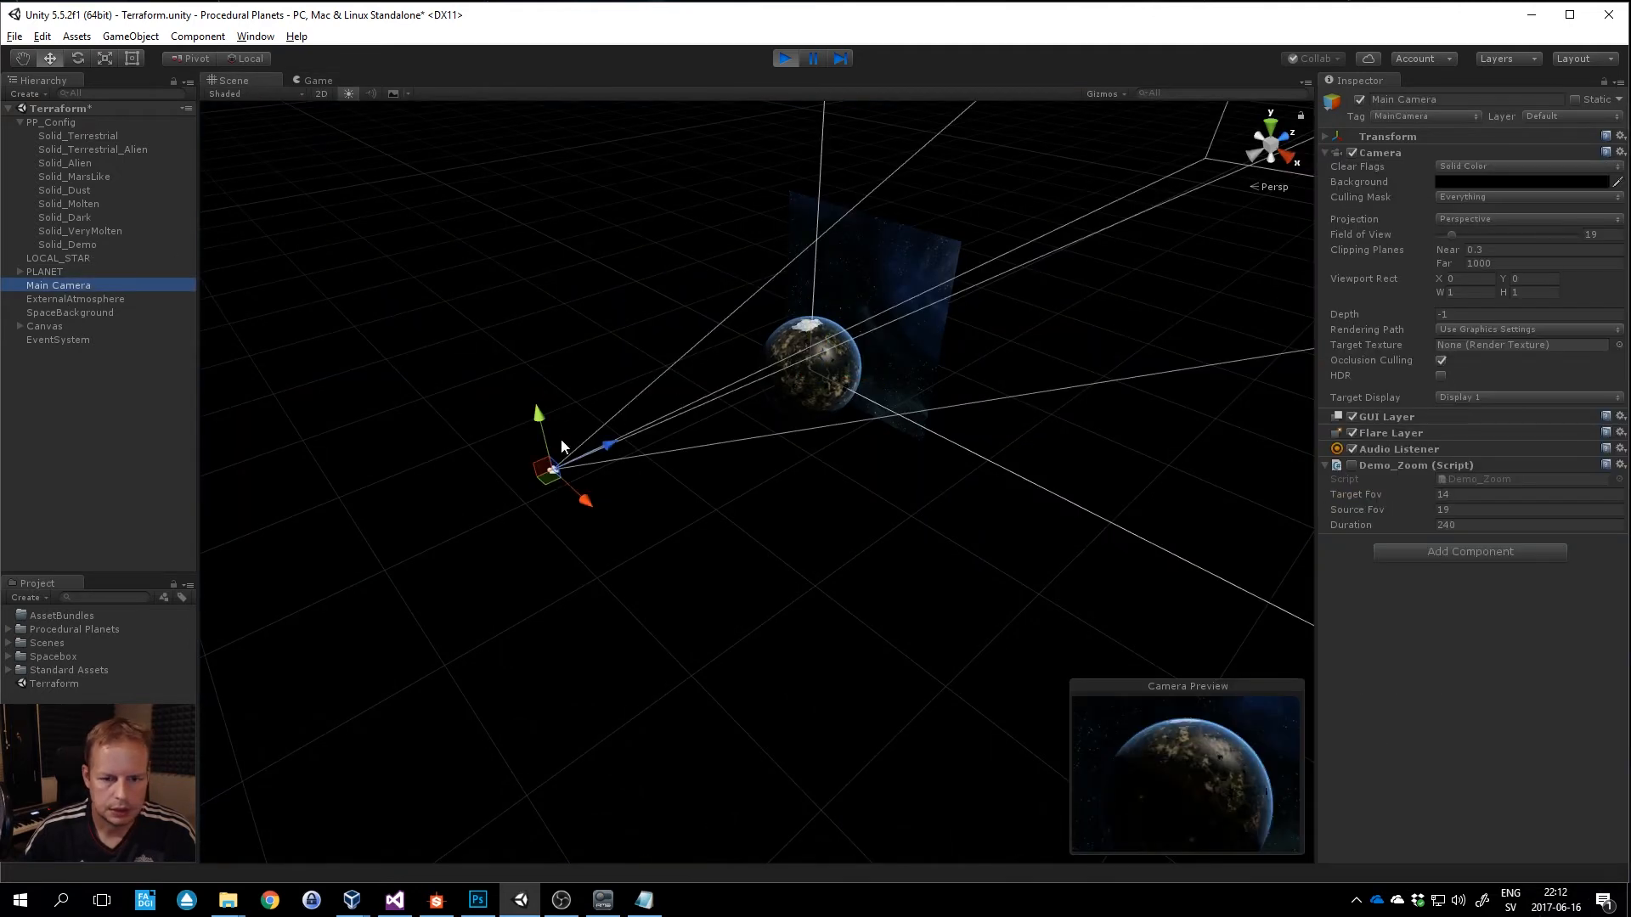
pyautogui.moveTo(614, 446); pyautogui.dragTo(267, 588)
pyautogui.click(1036, 257)
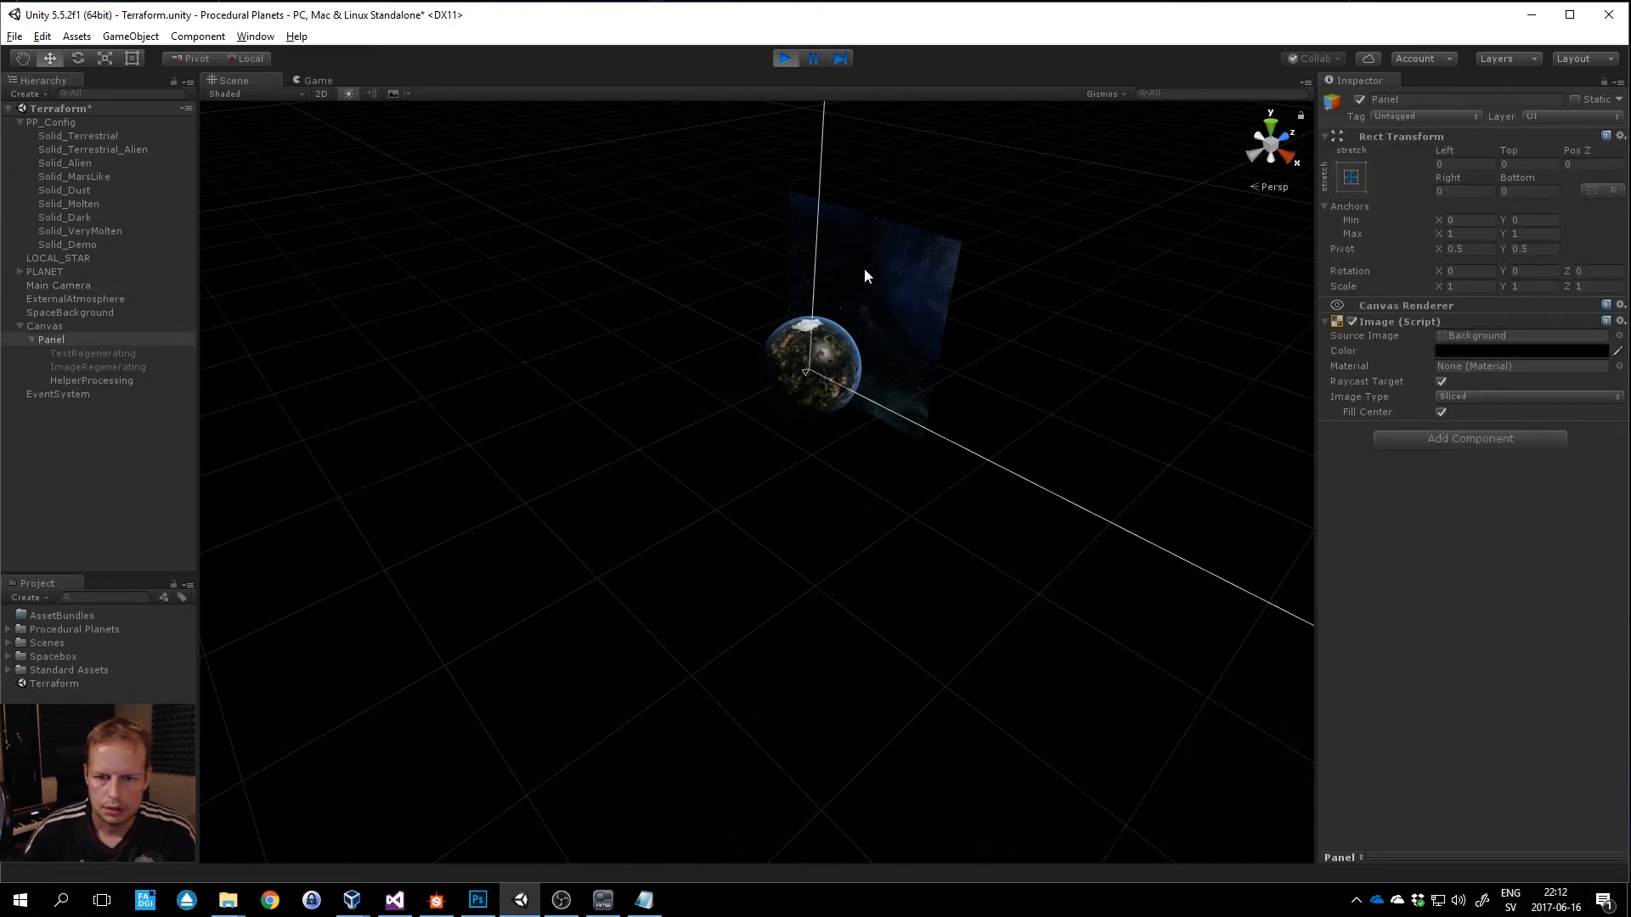
# Scale the SpaceBackground object to 40 in X and 40 in Y.
pyautogui.click(70, 315)
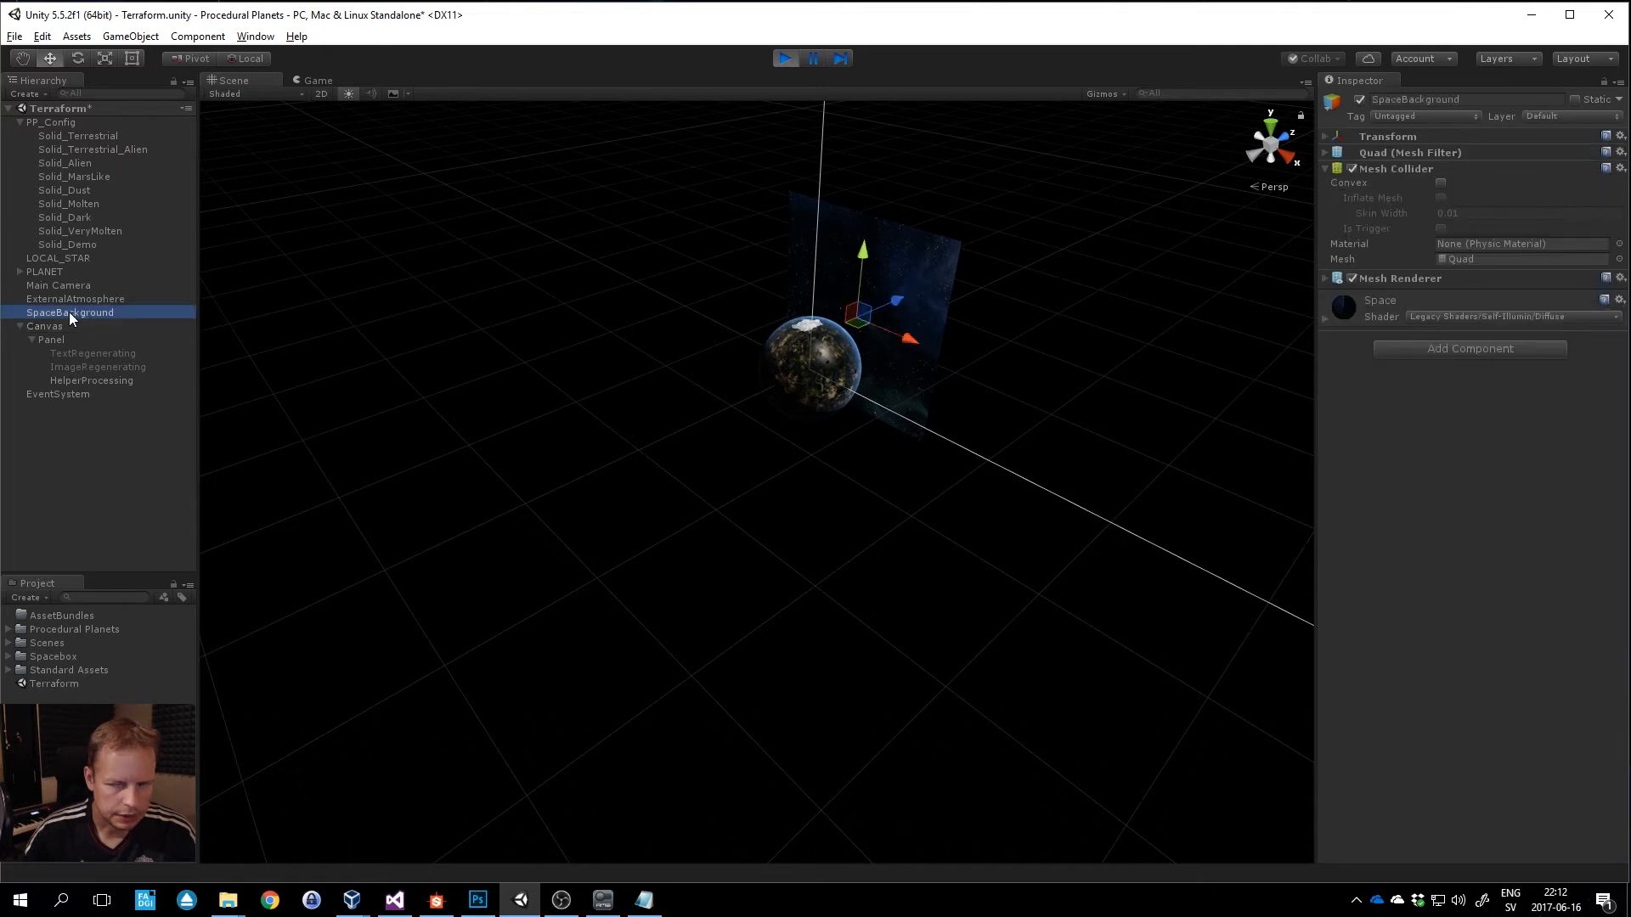
pyautogui.click(1325, 137)
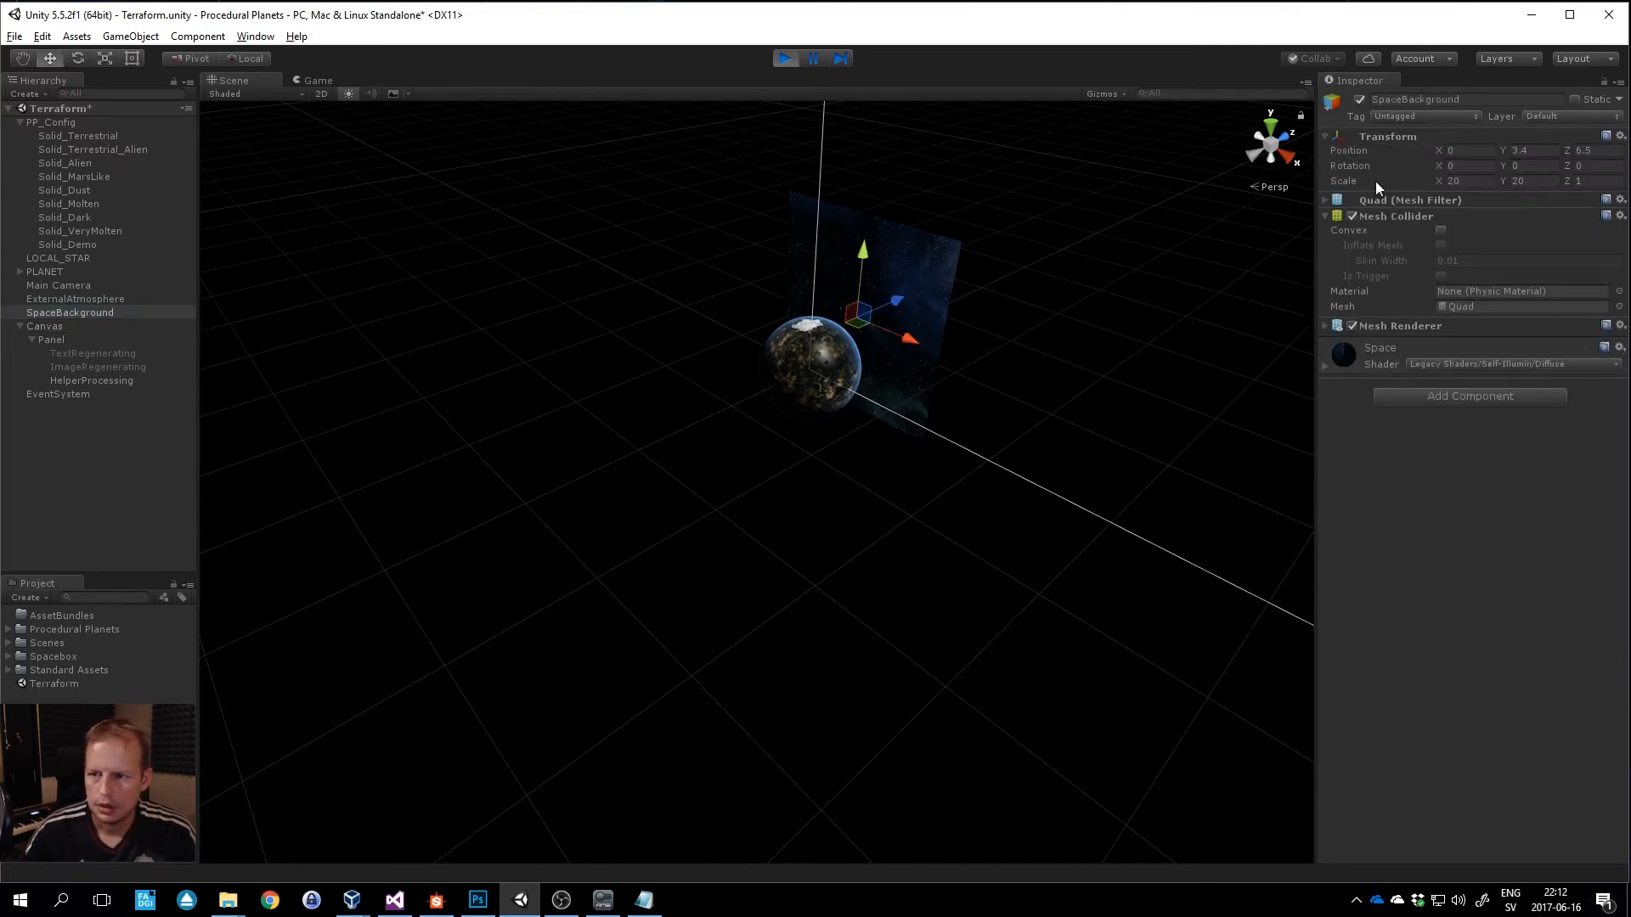
pyautogui.press('BackSpace')
pyautogui.press('BackSpace')
pyautogui.write('40')
pyautogui.press('Tab')
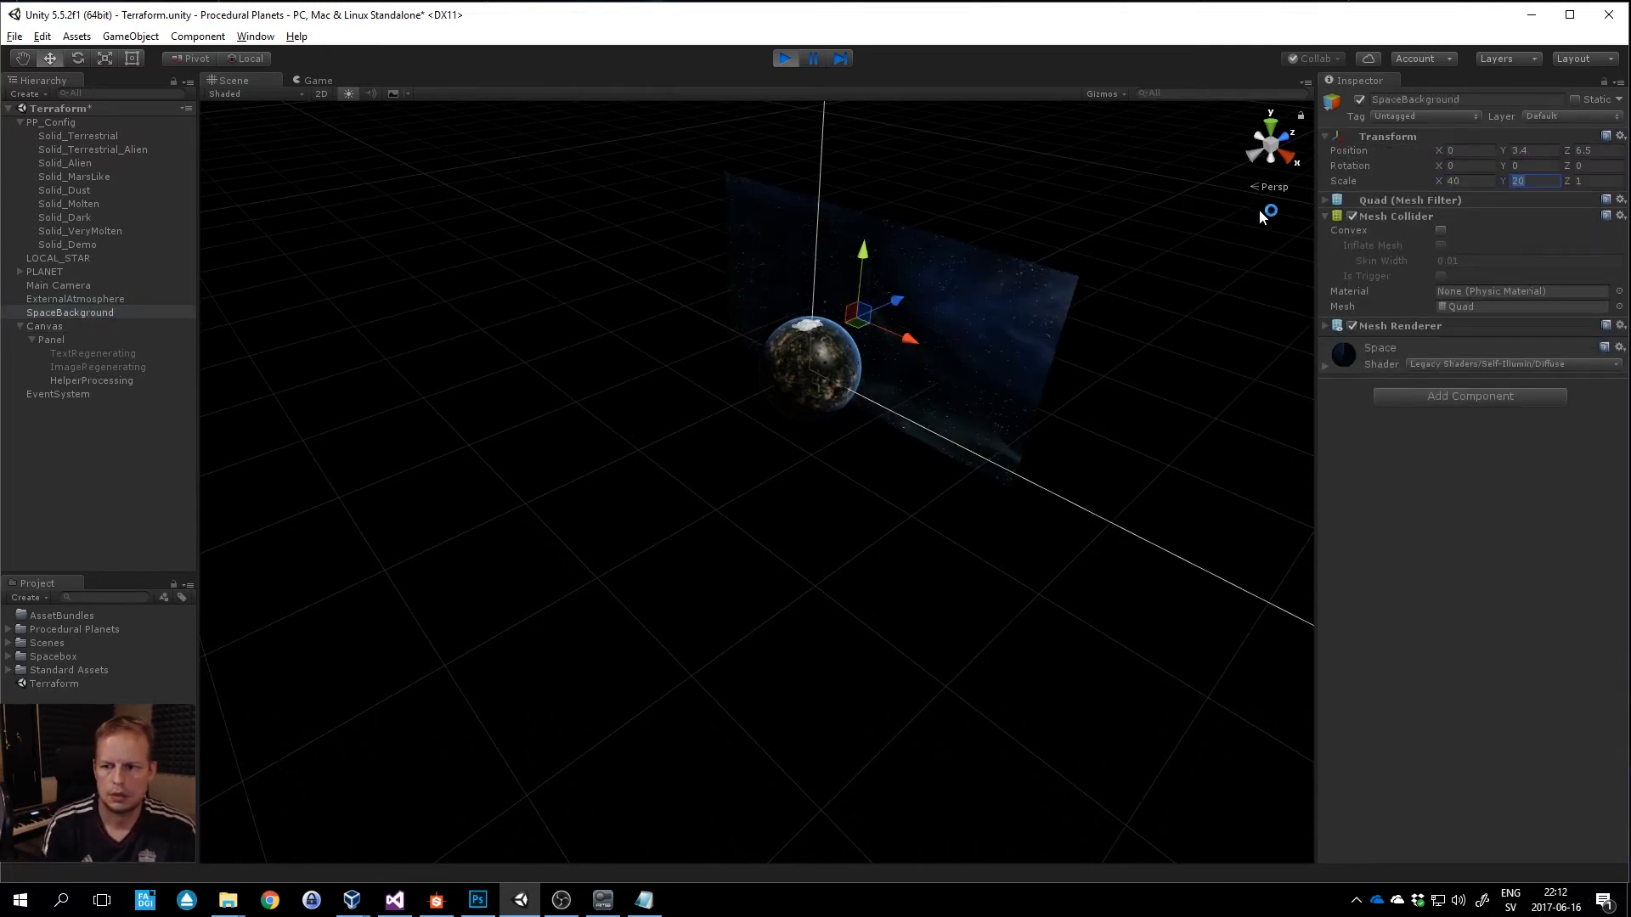
pyautogui.write('40')
pyautogui.press('Tab')
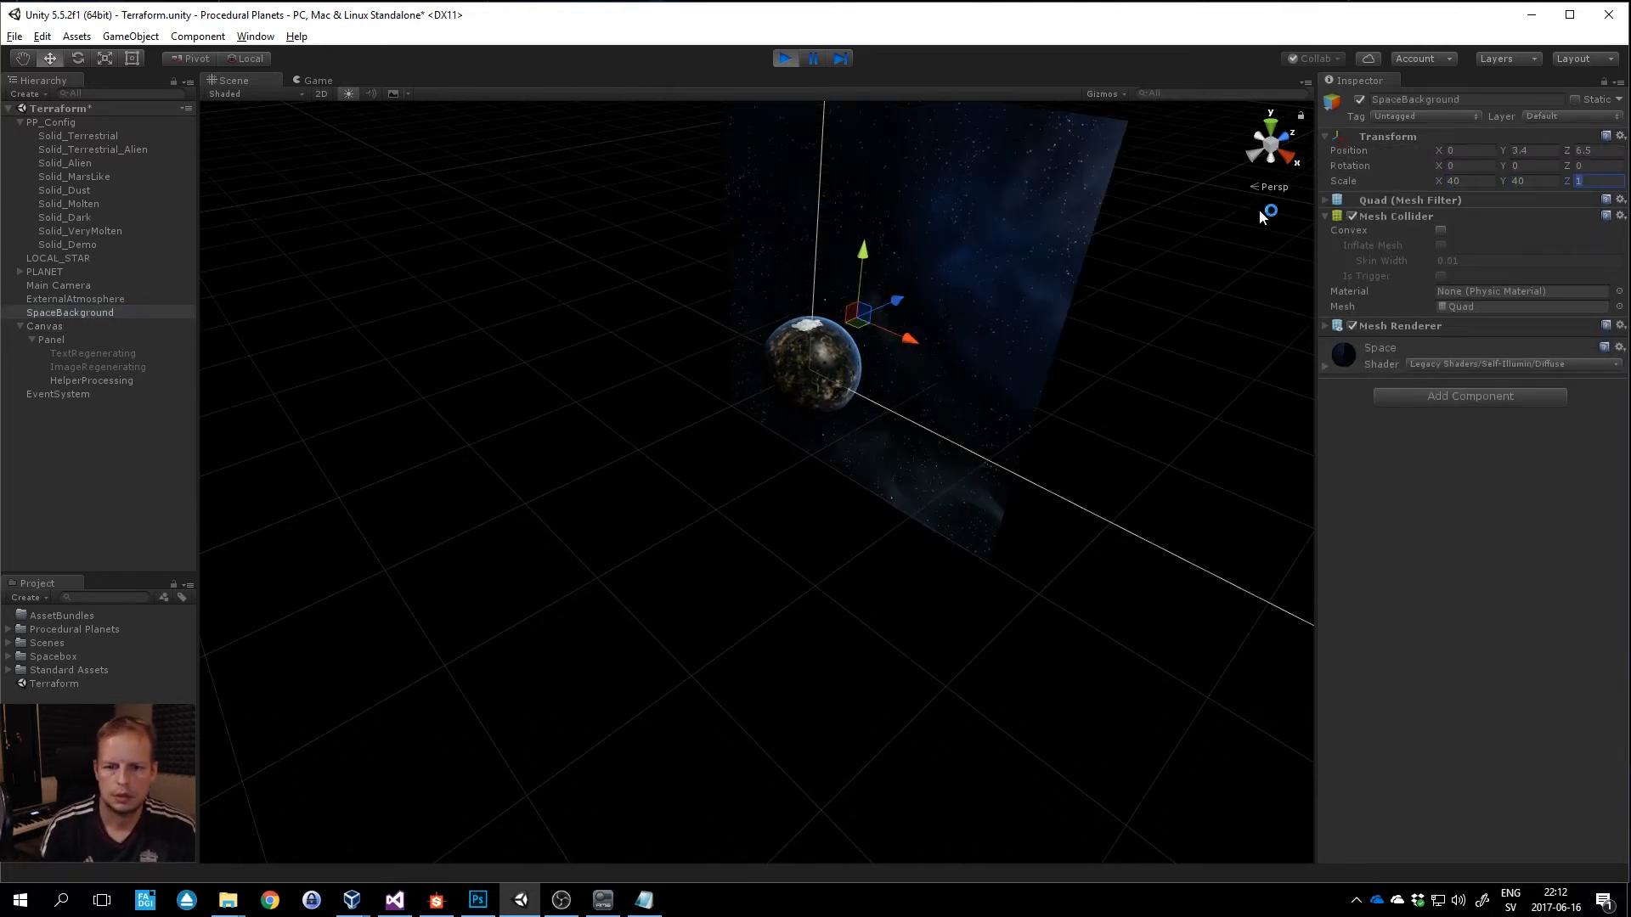
# Show the game view and set PLANET's Continent, Clouds, Cities and Biomes texture resolutions to 256 x 256.
pyautogui.click(47, 272)
pyautogui.click(323, 82)
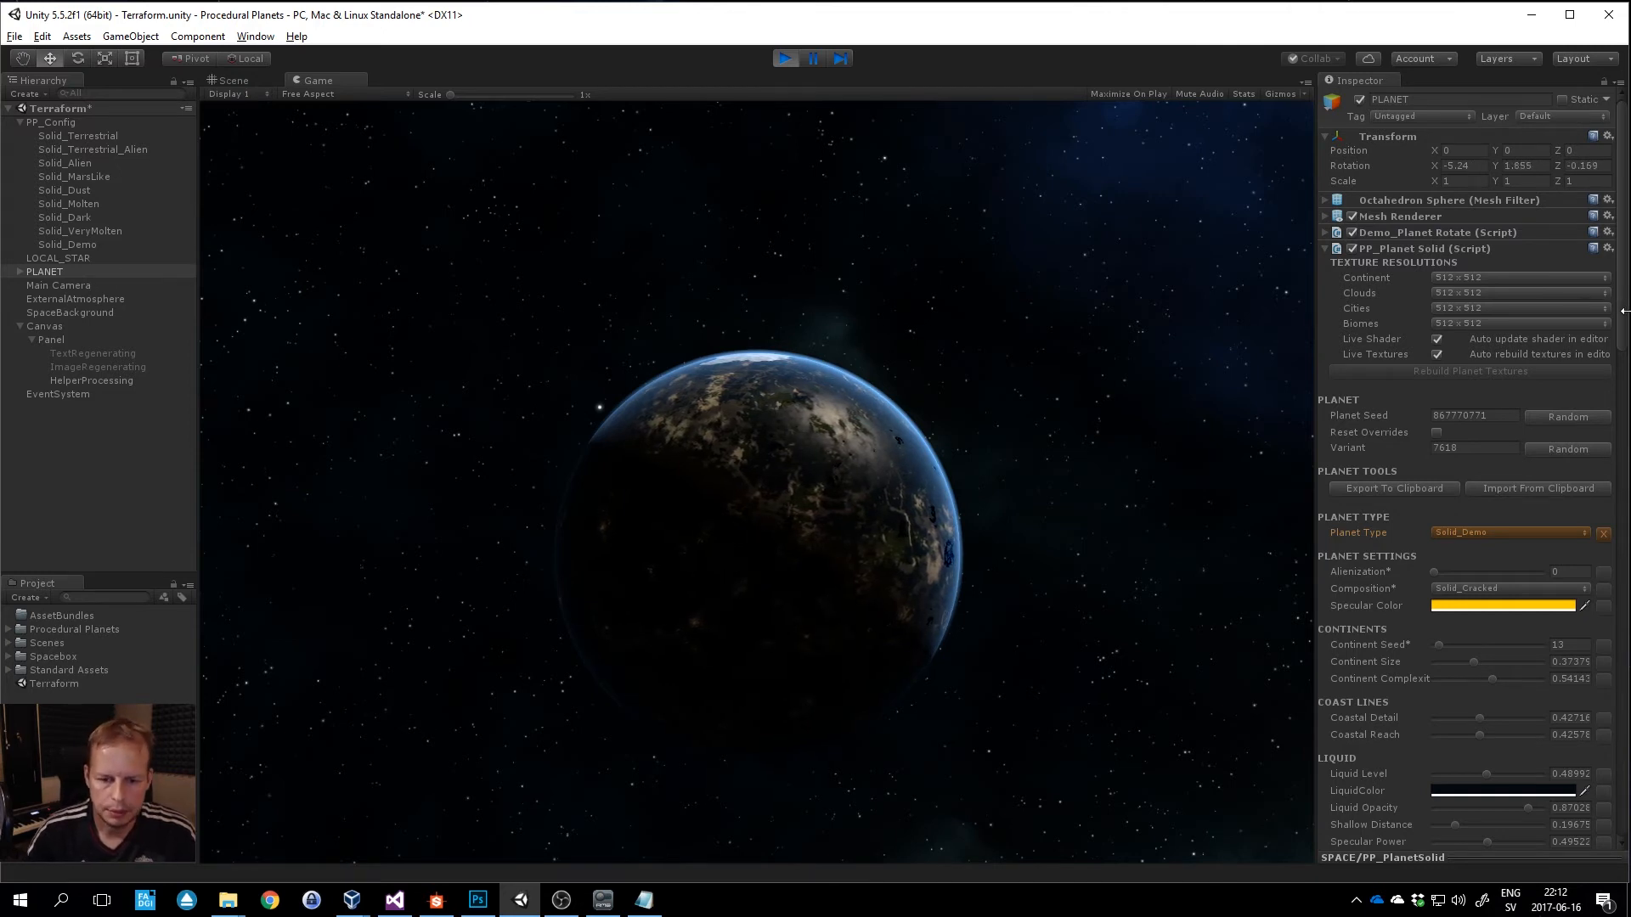
pyautogui.click(1507, 277)
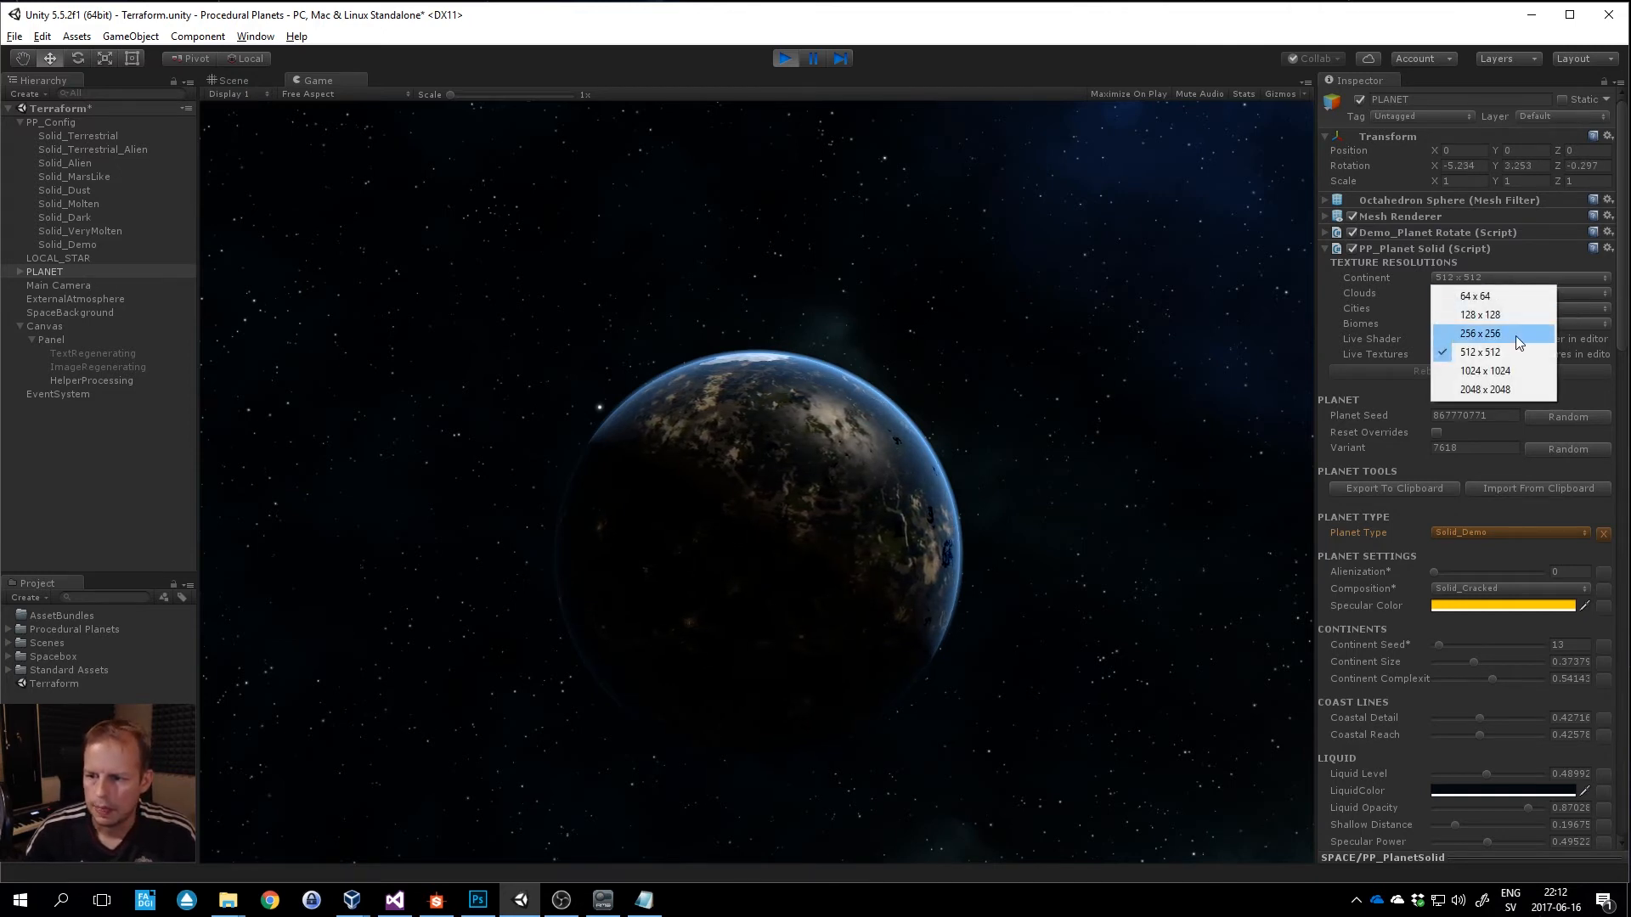
pyautogui.click(1515, 334)
pyautogui.click(1502, 293)
pyautogui.click(1506, 352)
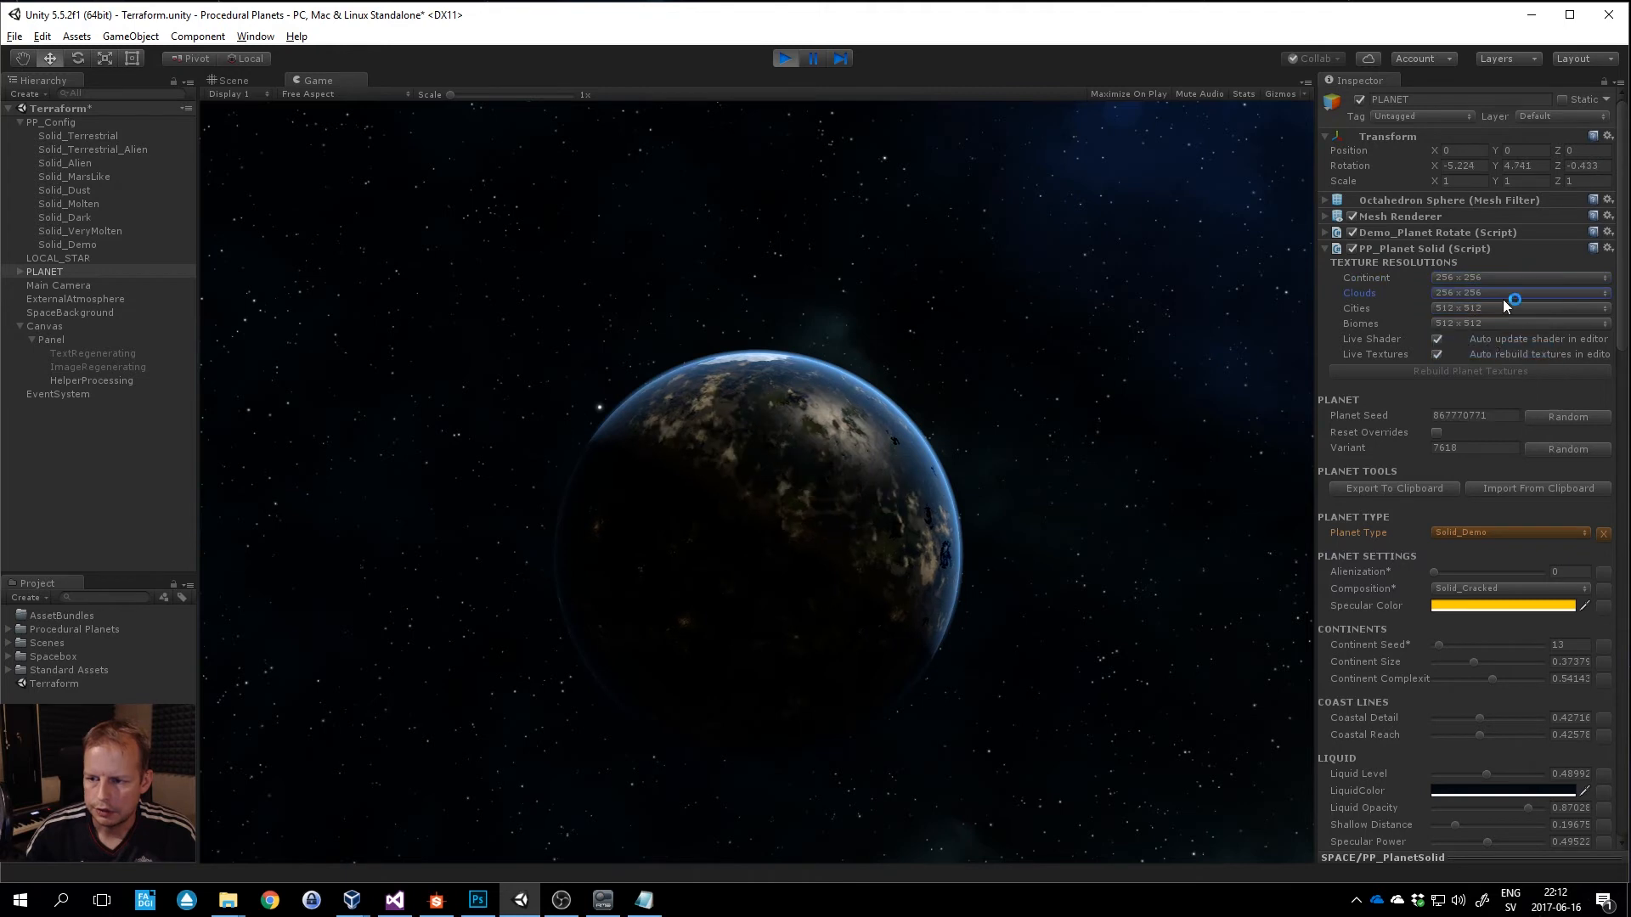
pyautogui.click(1506, 307)
pyautogui.click(1504, 363)
pyautogui.click(1505, 323)
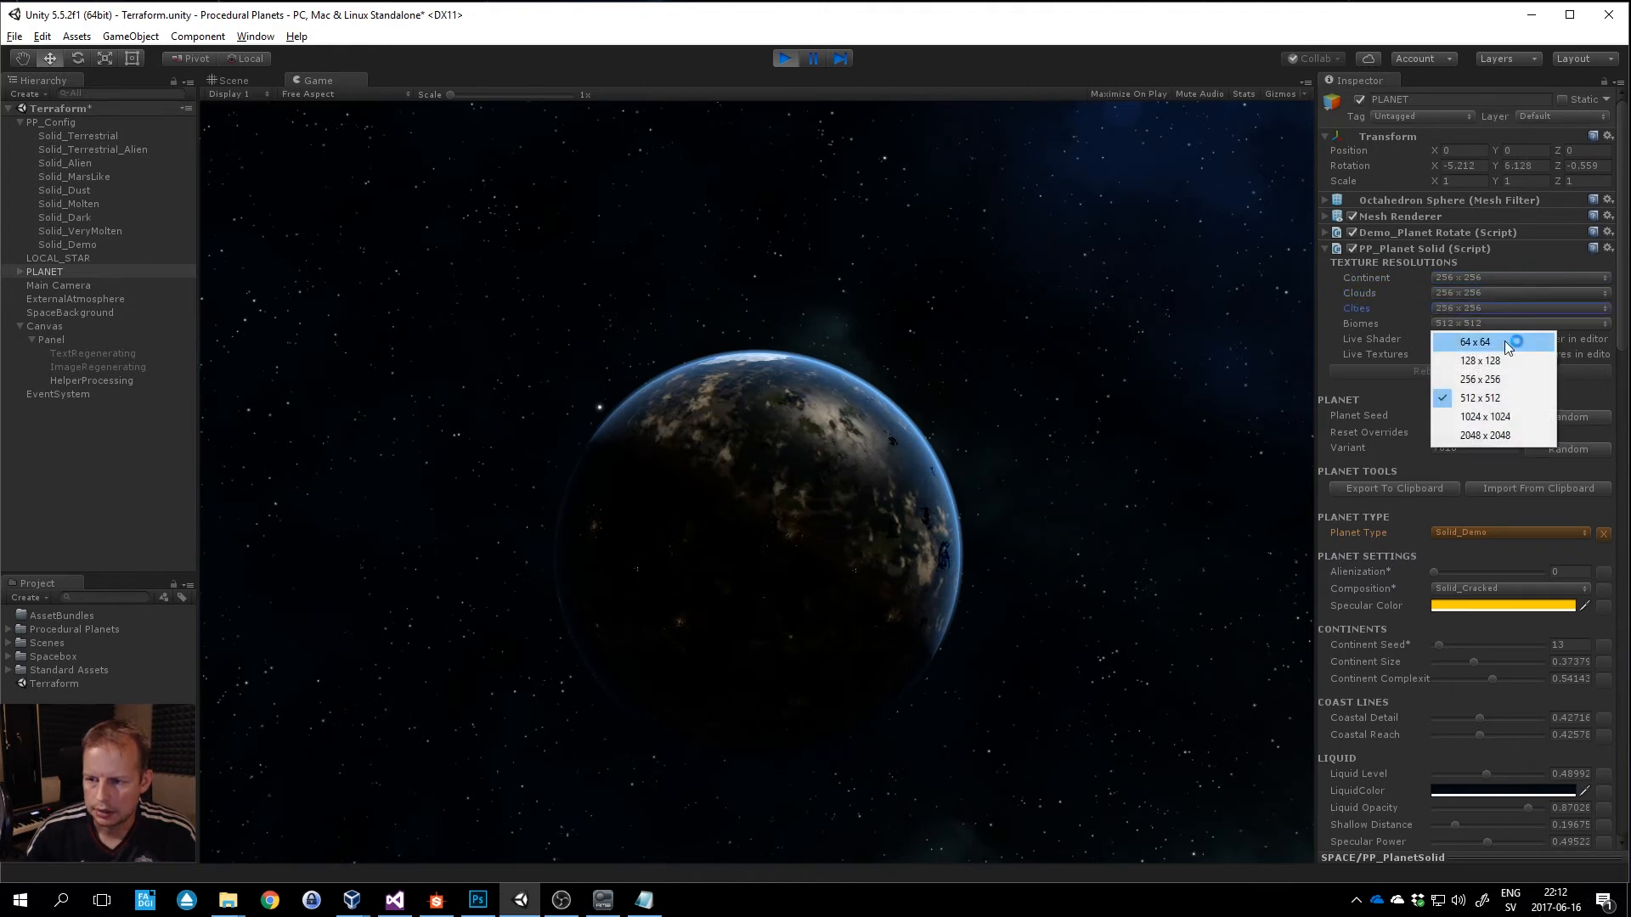
pyautogui.click(1502, 379)
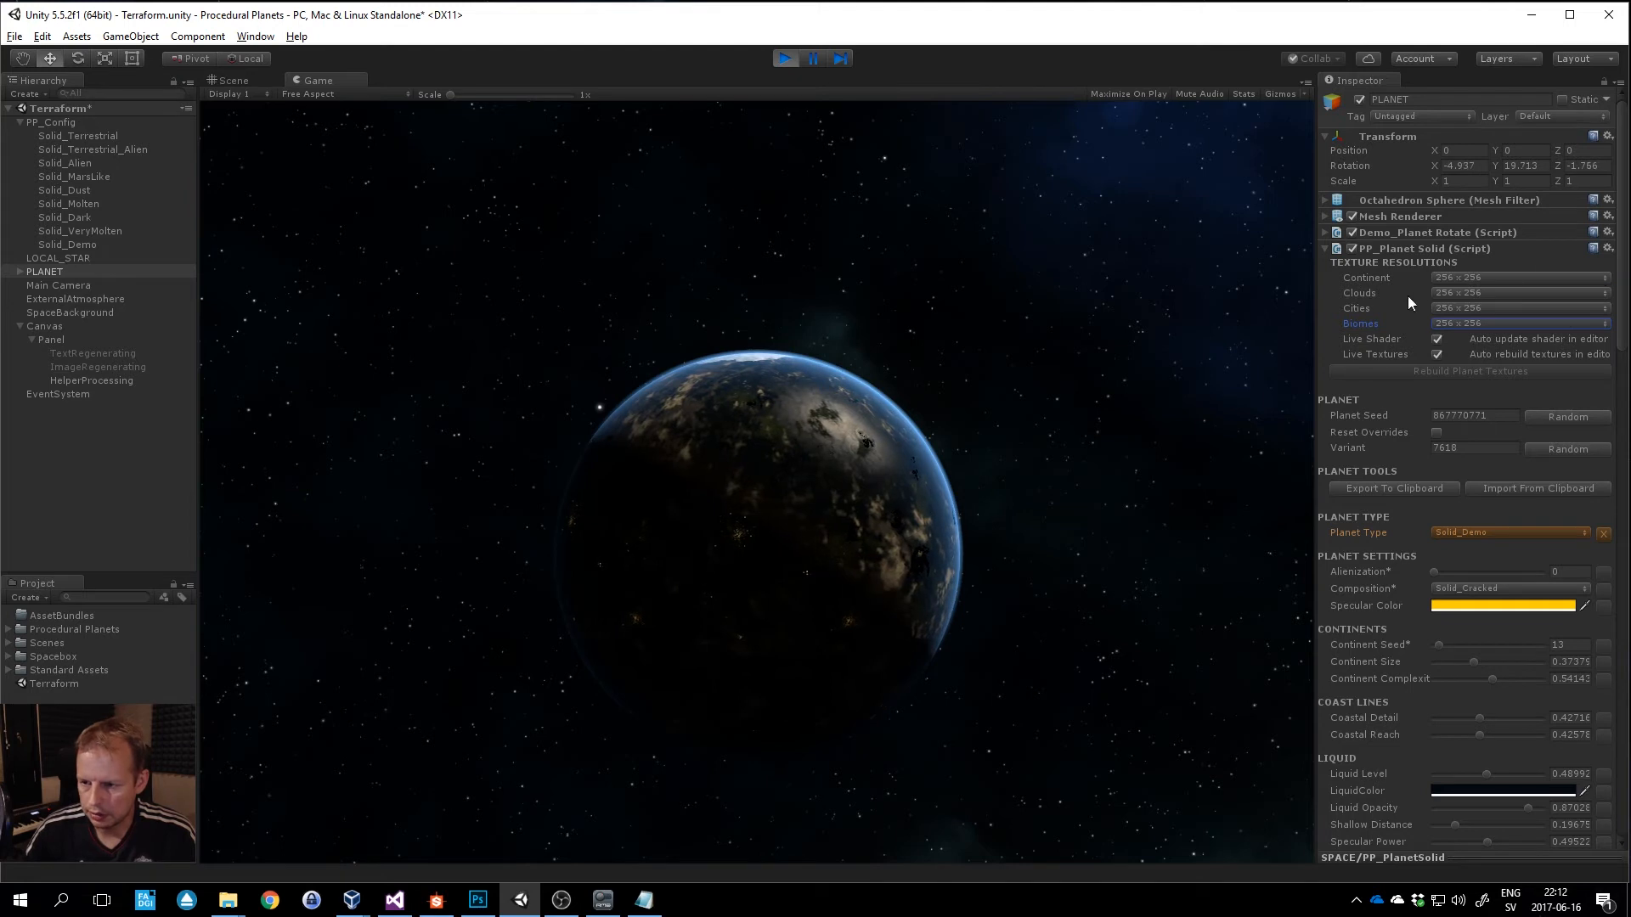
# Generate two more random variants of the Solid_Demo planet at the low texture resolution.
pyautogui.click(1580, 450)
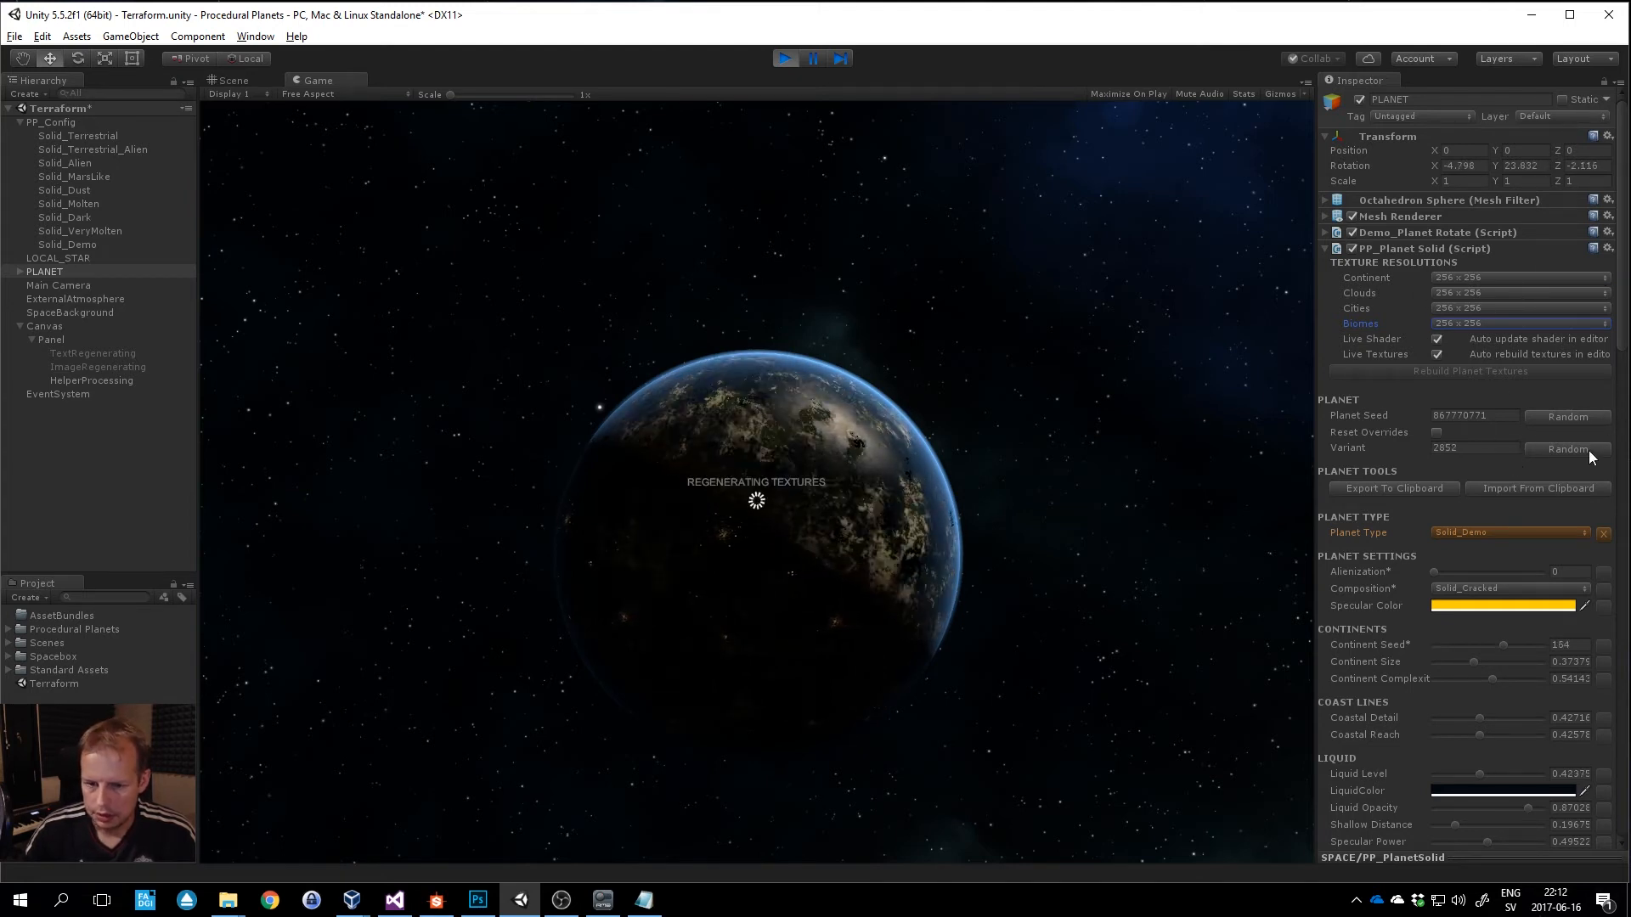
pyautogui.click(1587, 451)
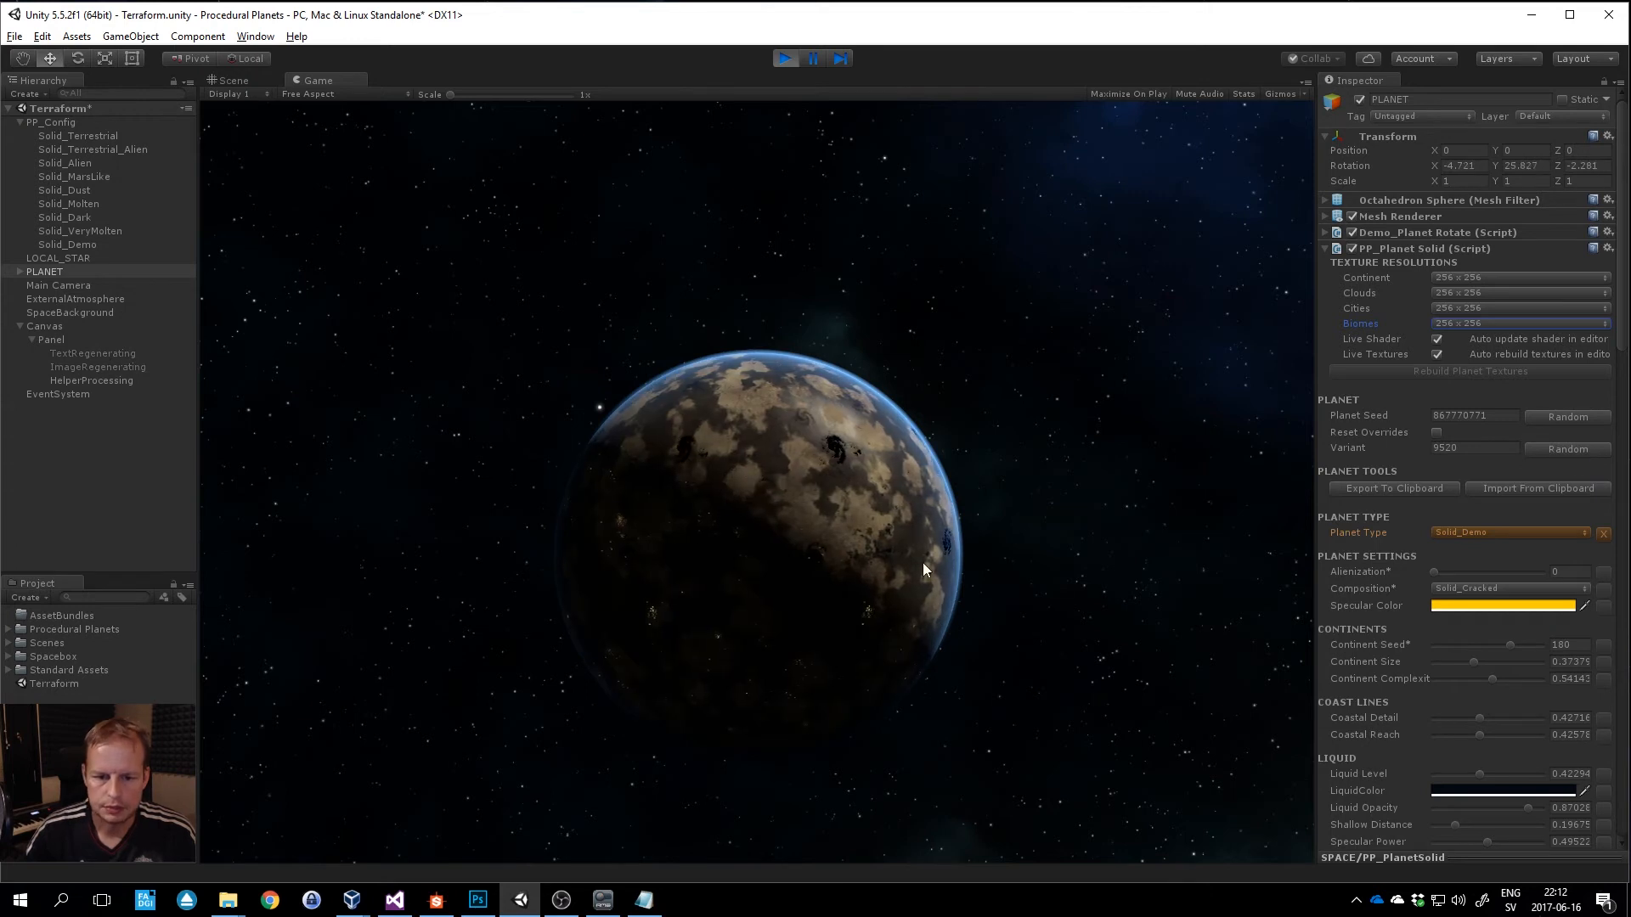
# Generate two further random planet variants and set PLANET's Continent, Clouds, Cities and Biomes texture resolutions to 512 x 512.
pyautogui.click(1575, 447)
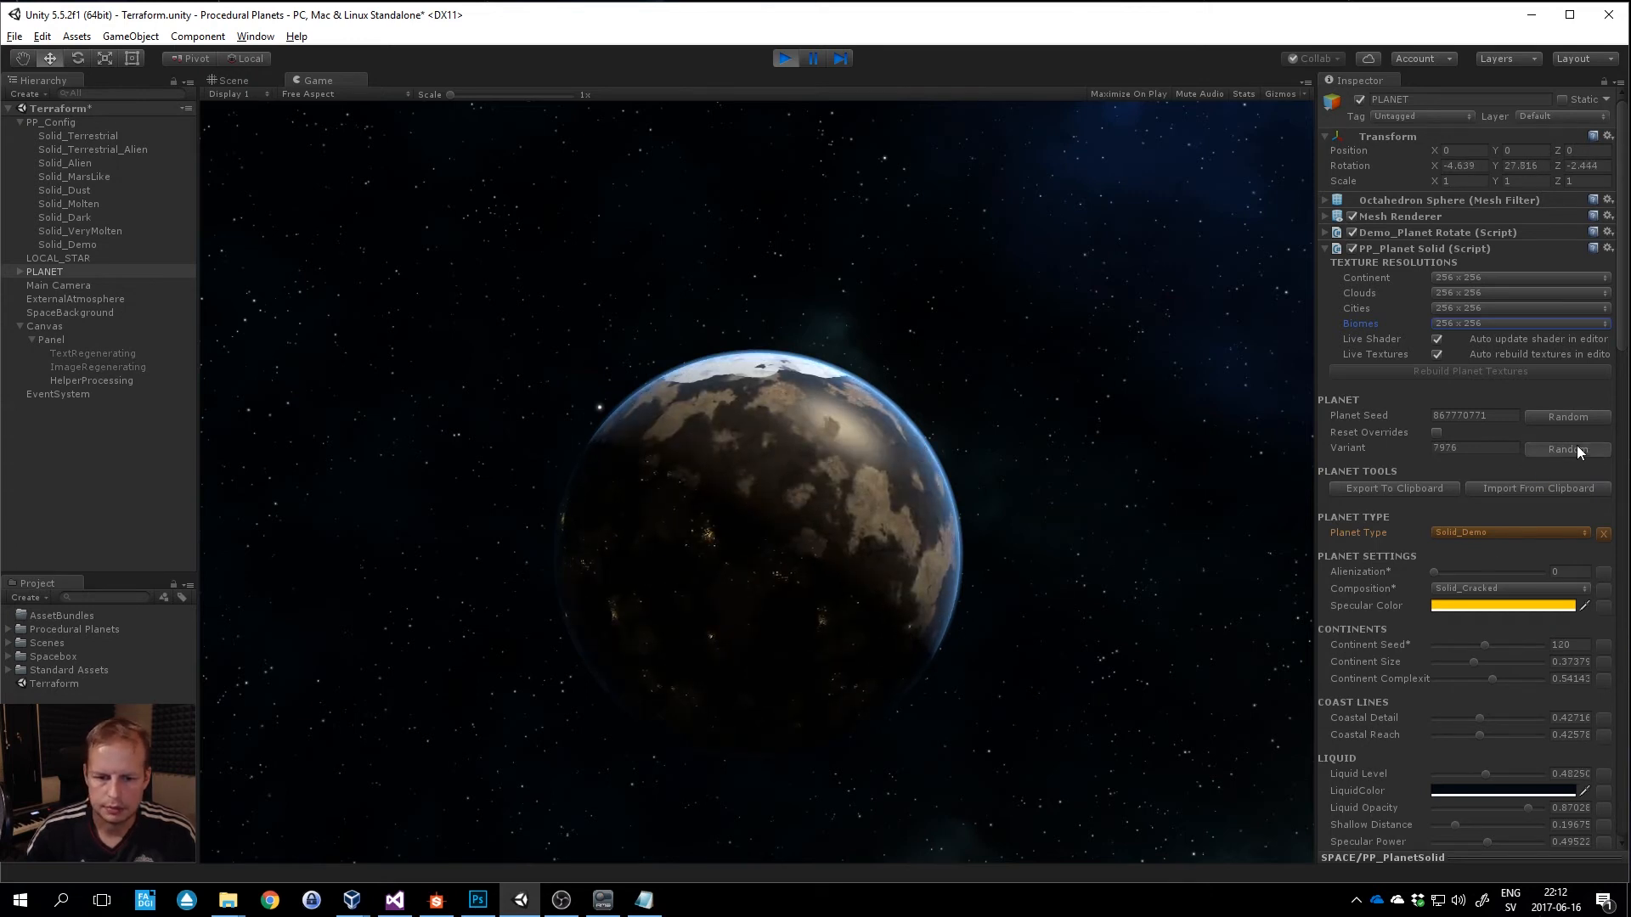
pyautogui.click(1577, 447)
pyautogui.click(1478, 278)
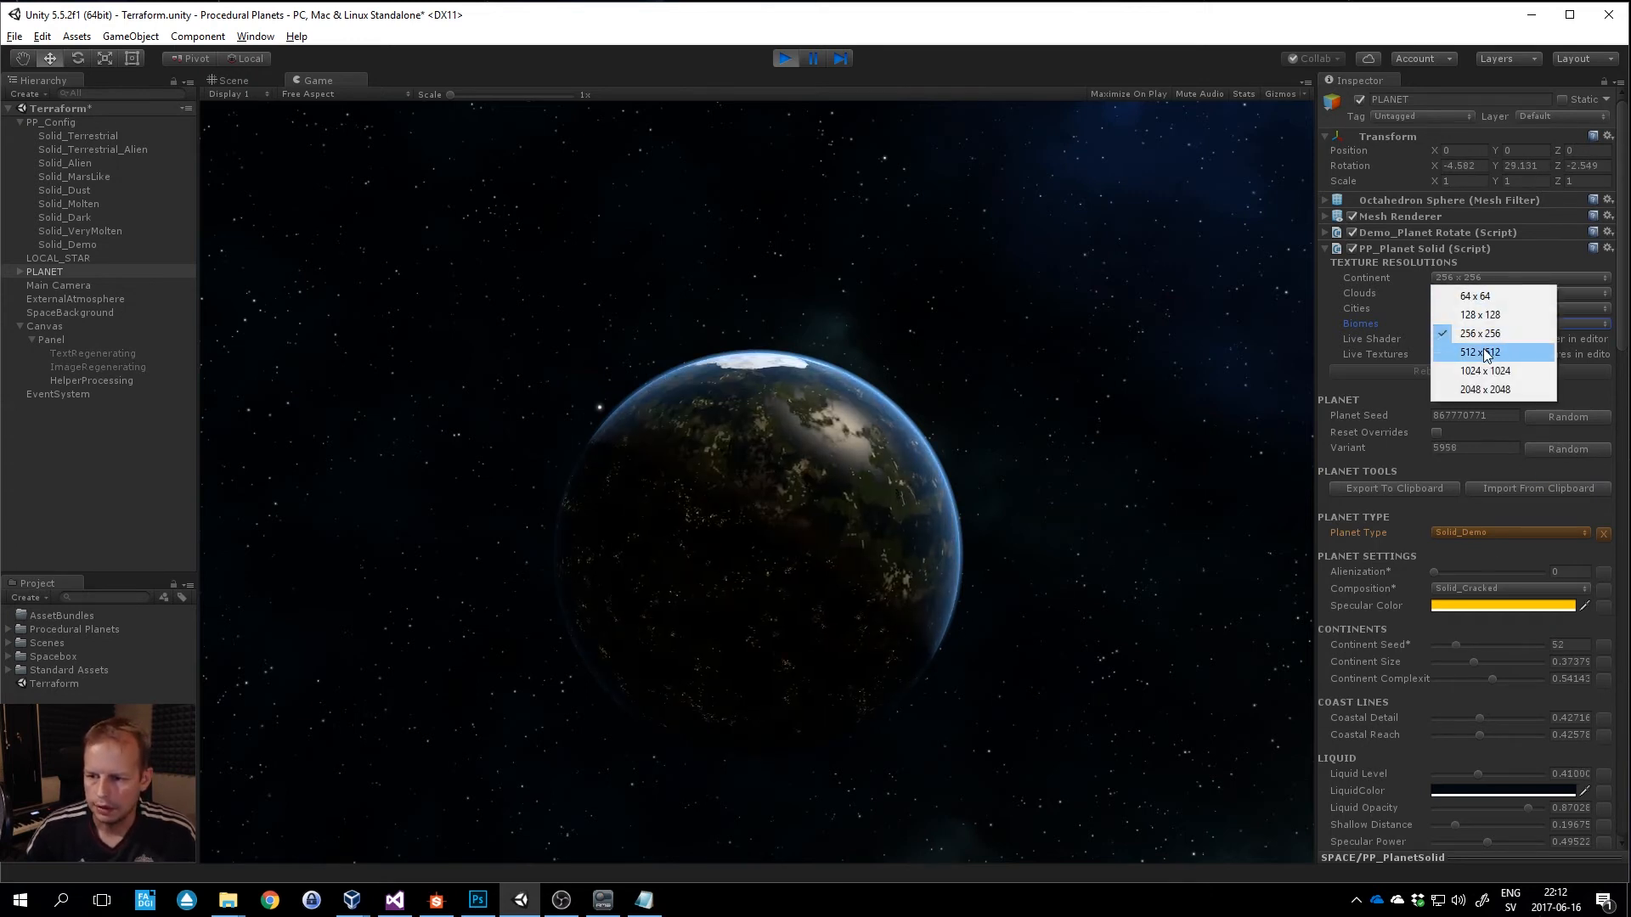
pyautogui.click(1485, 353)
pyautogui.click(1481, 294)
pyautogui.click(1482, 367)
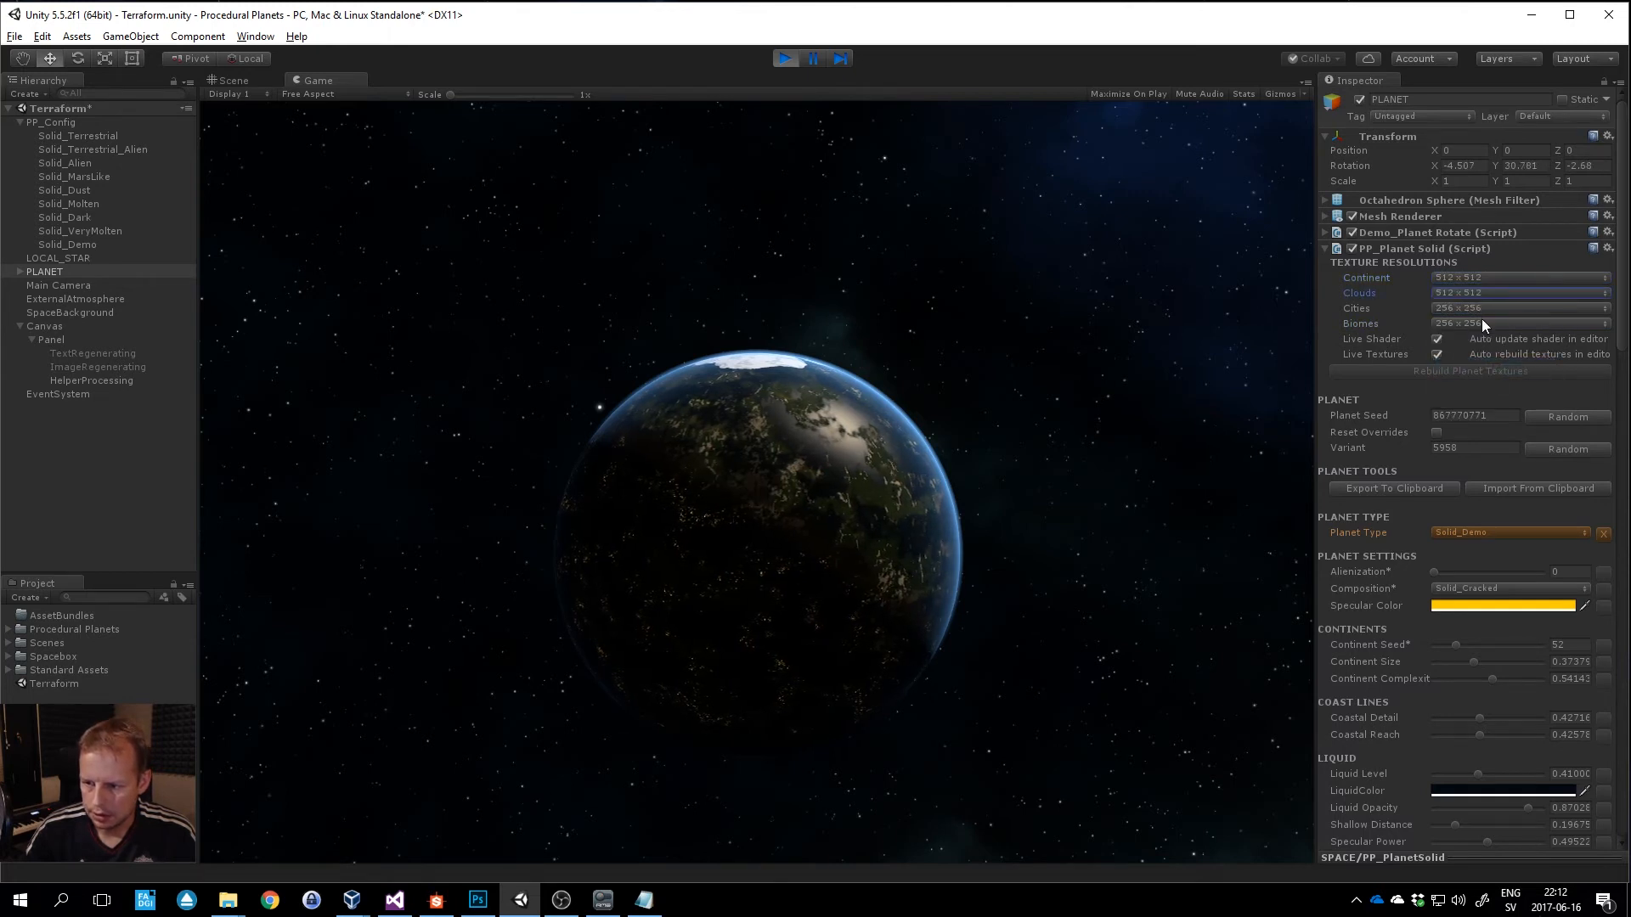
pyautogui.click(1488, 308)
pyautogui.click(1495, 381)
pyautogui.click(1493, 324)
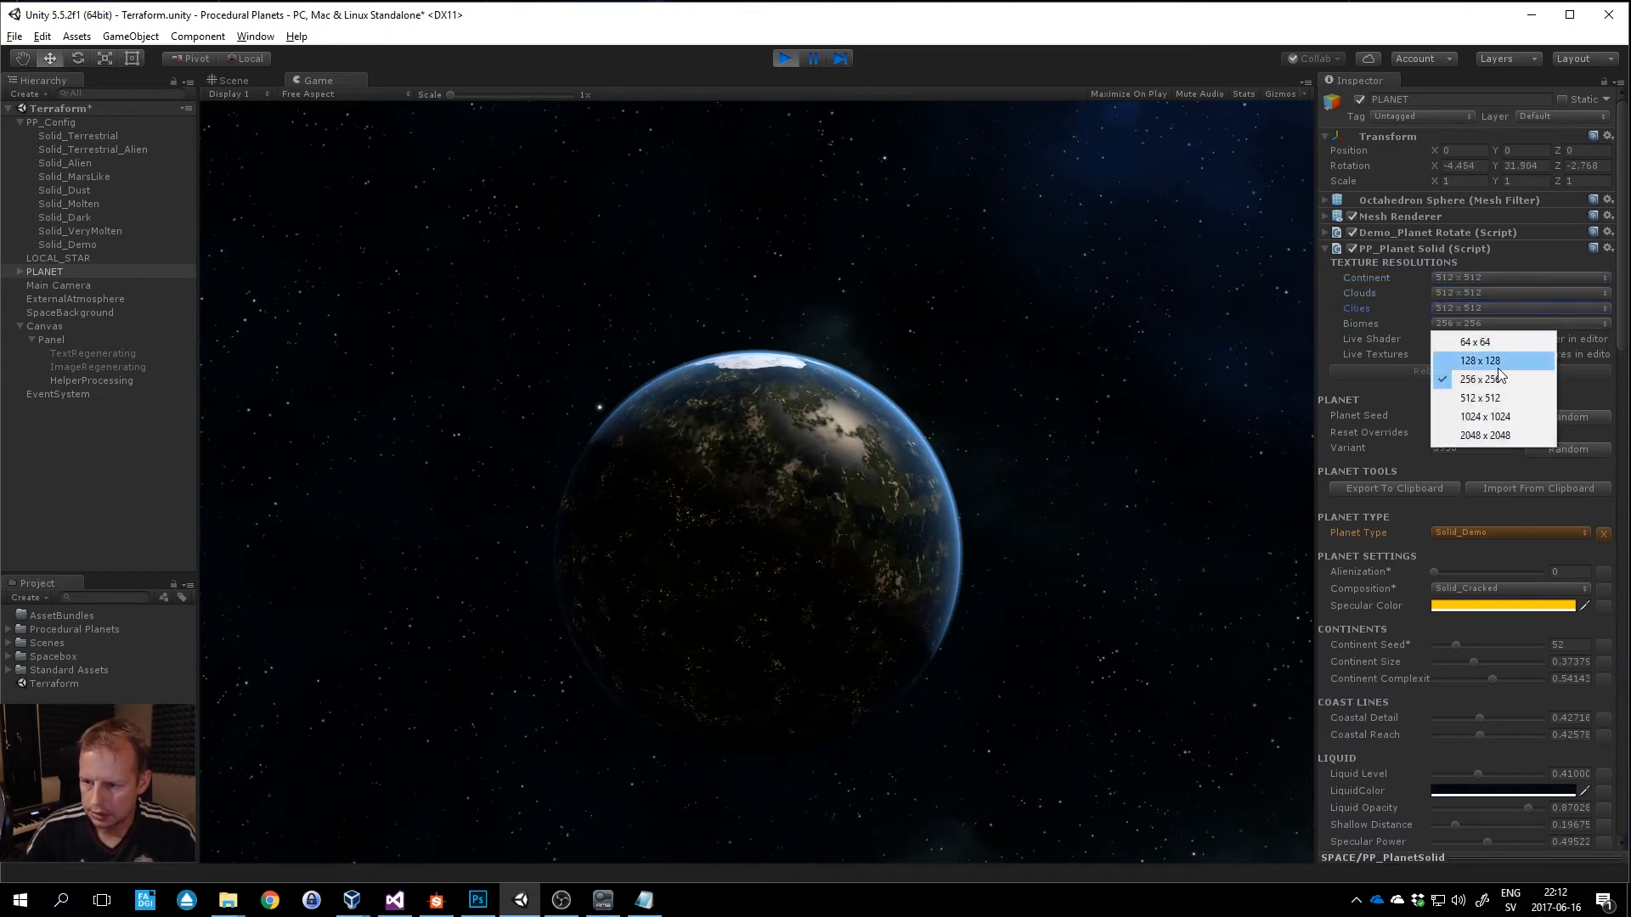
pyautogui.click(1497, 397)
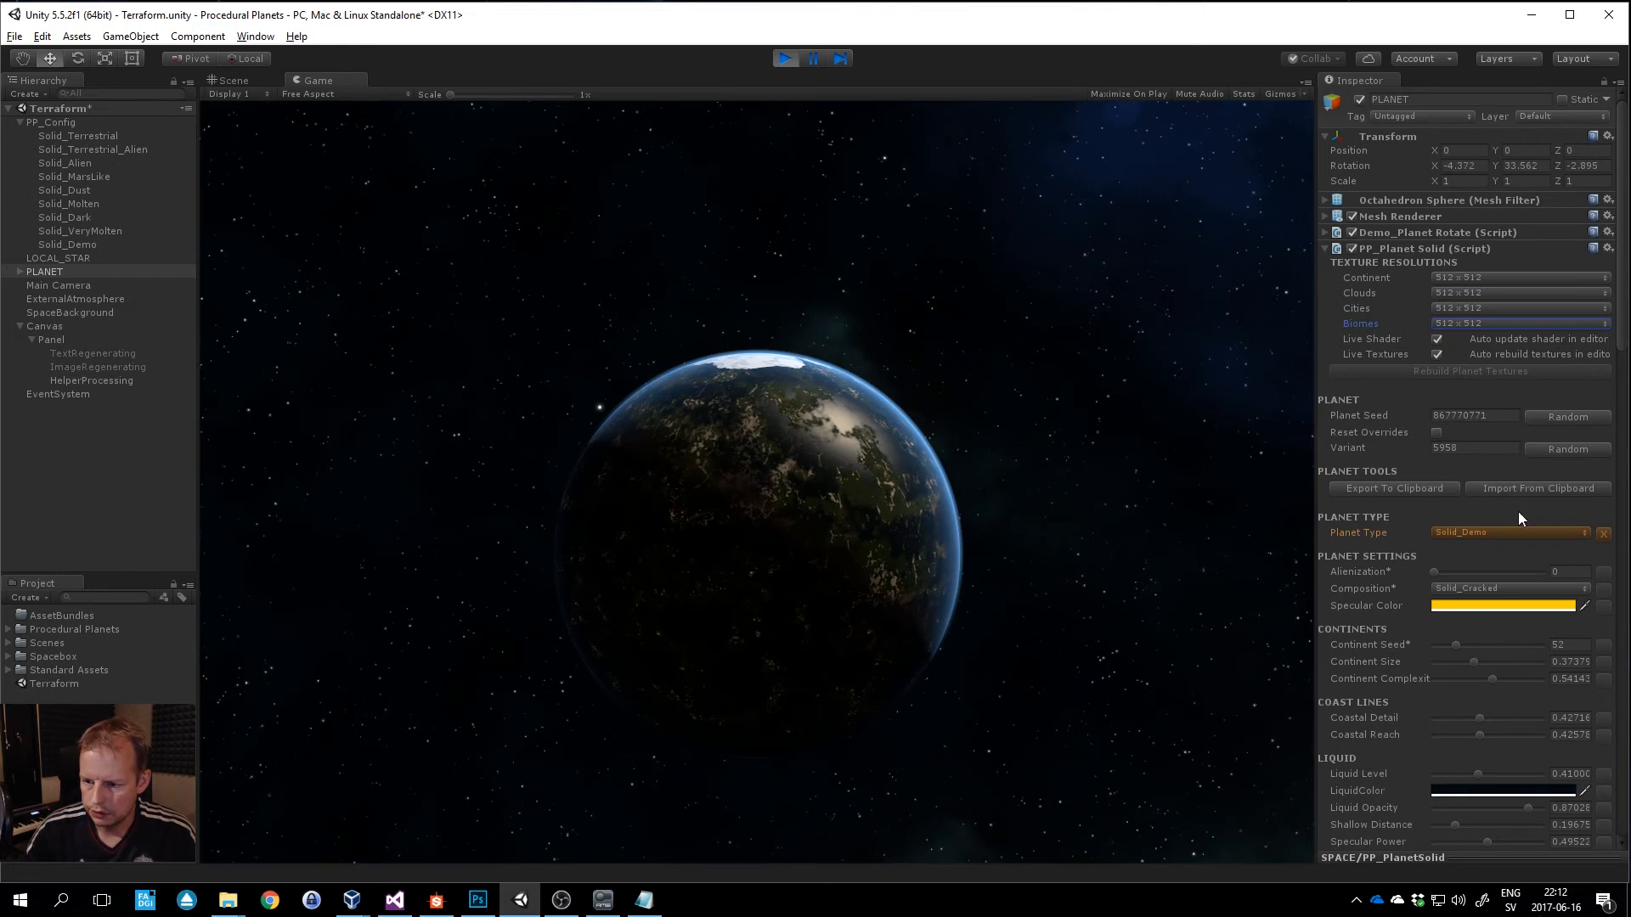
# Enable Reset Overrides for PLANET and generate eight new planets in succession from random planet seeds.
pyautogui.click(1436, 432)
pyautogui.click(1576, 417)
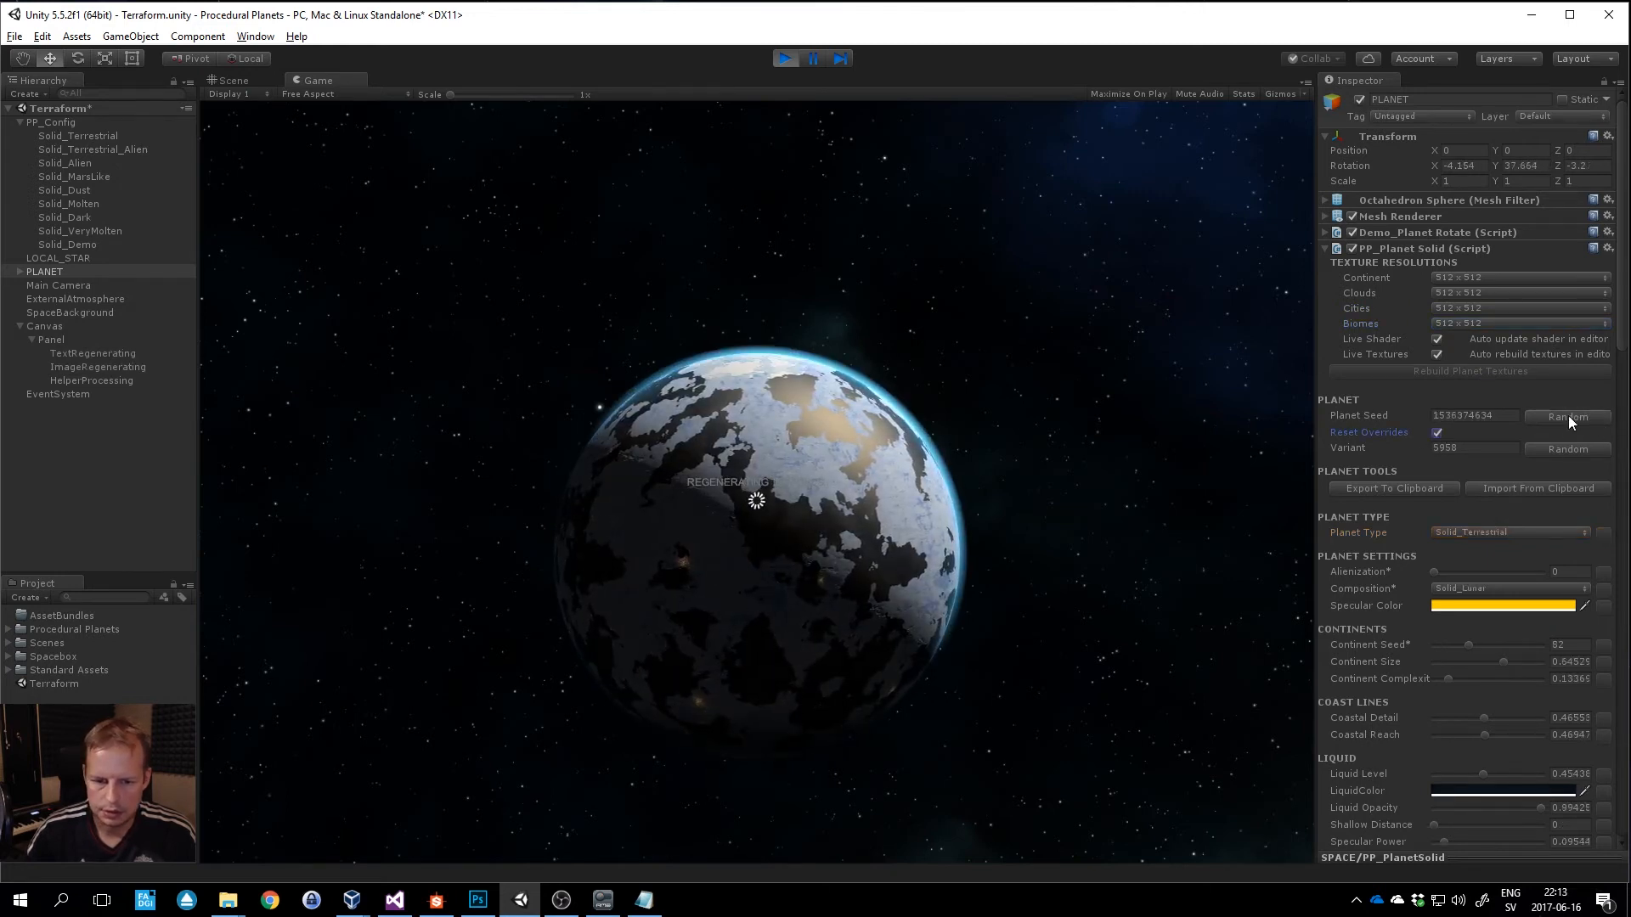
pyautogui.click(1568, 416)
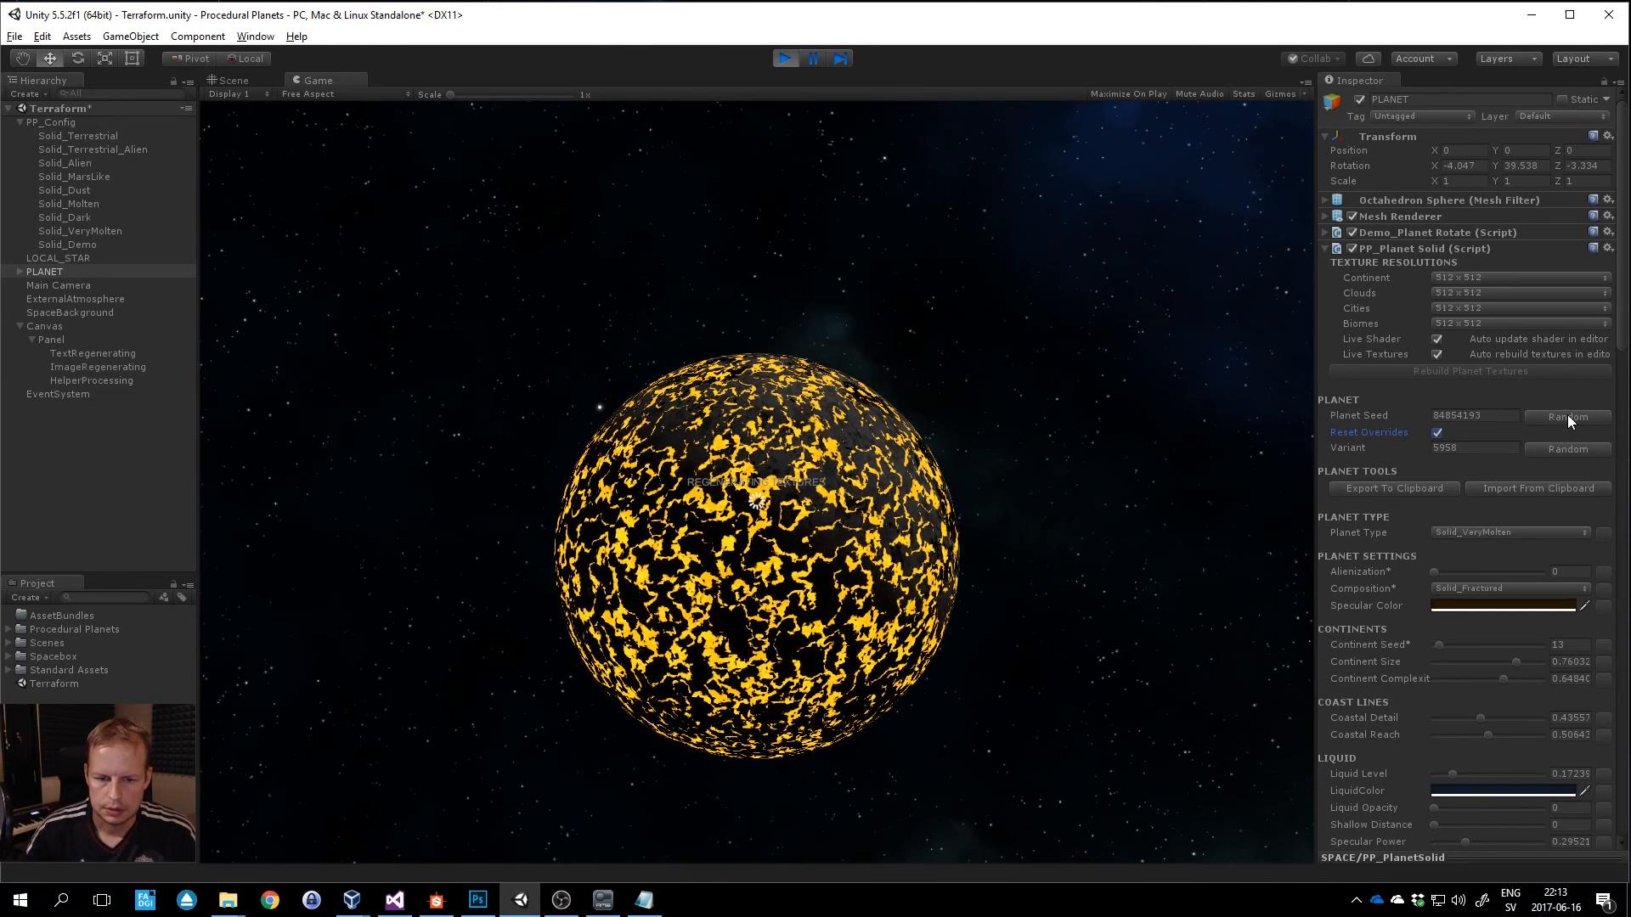
pyautogui.click(1567, 416)
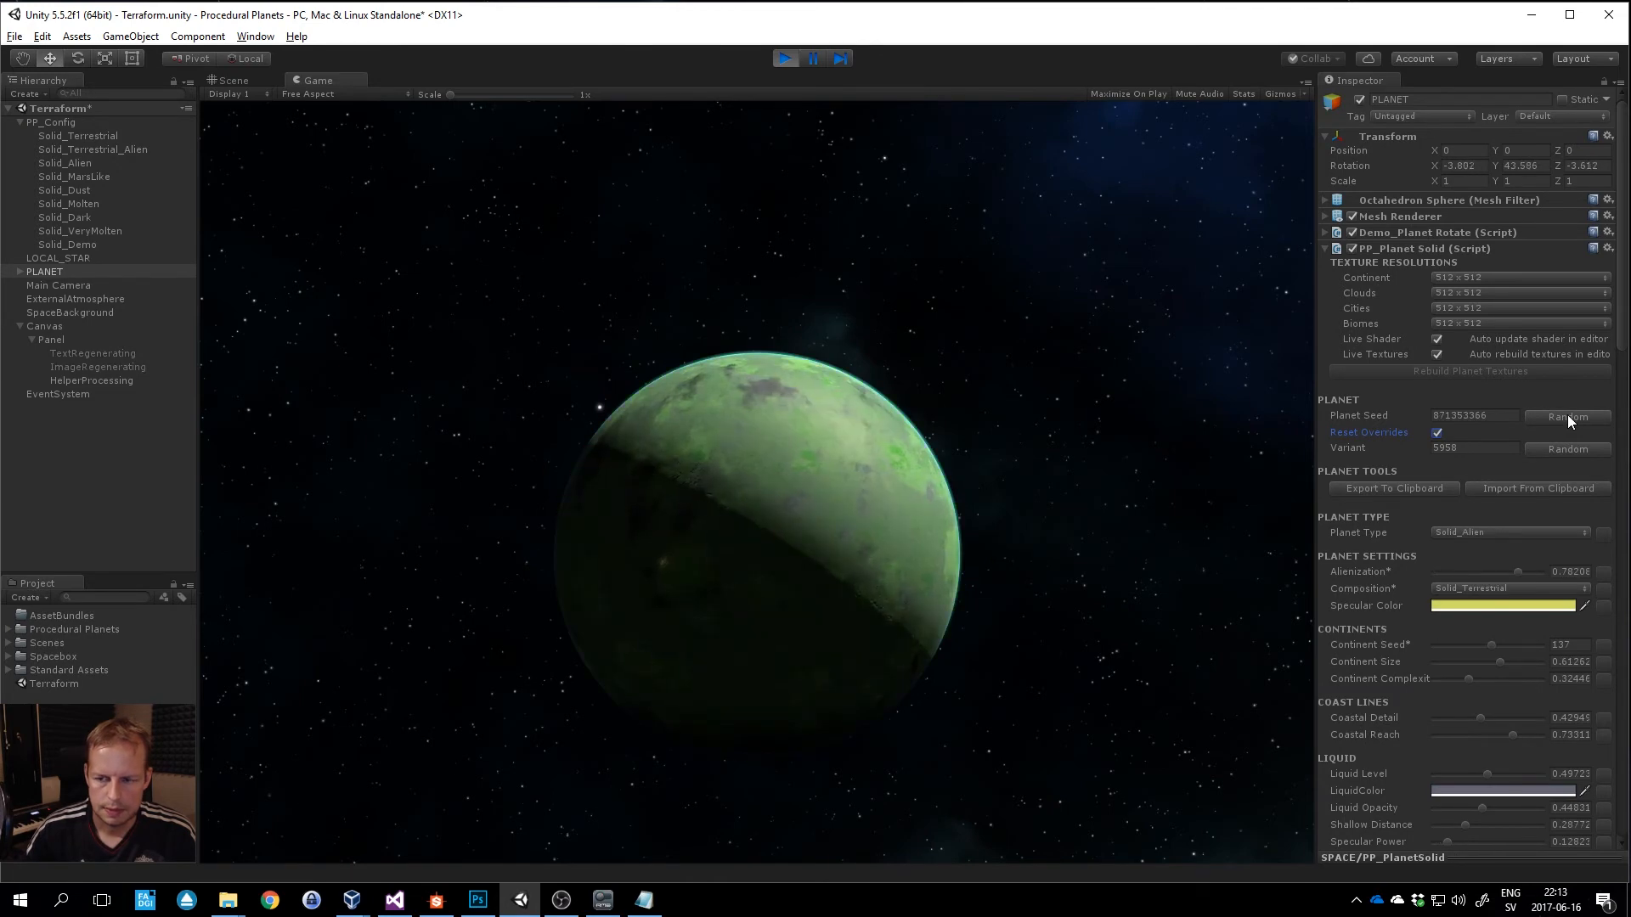
pyautogui.click(1563, 417)
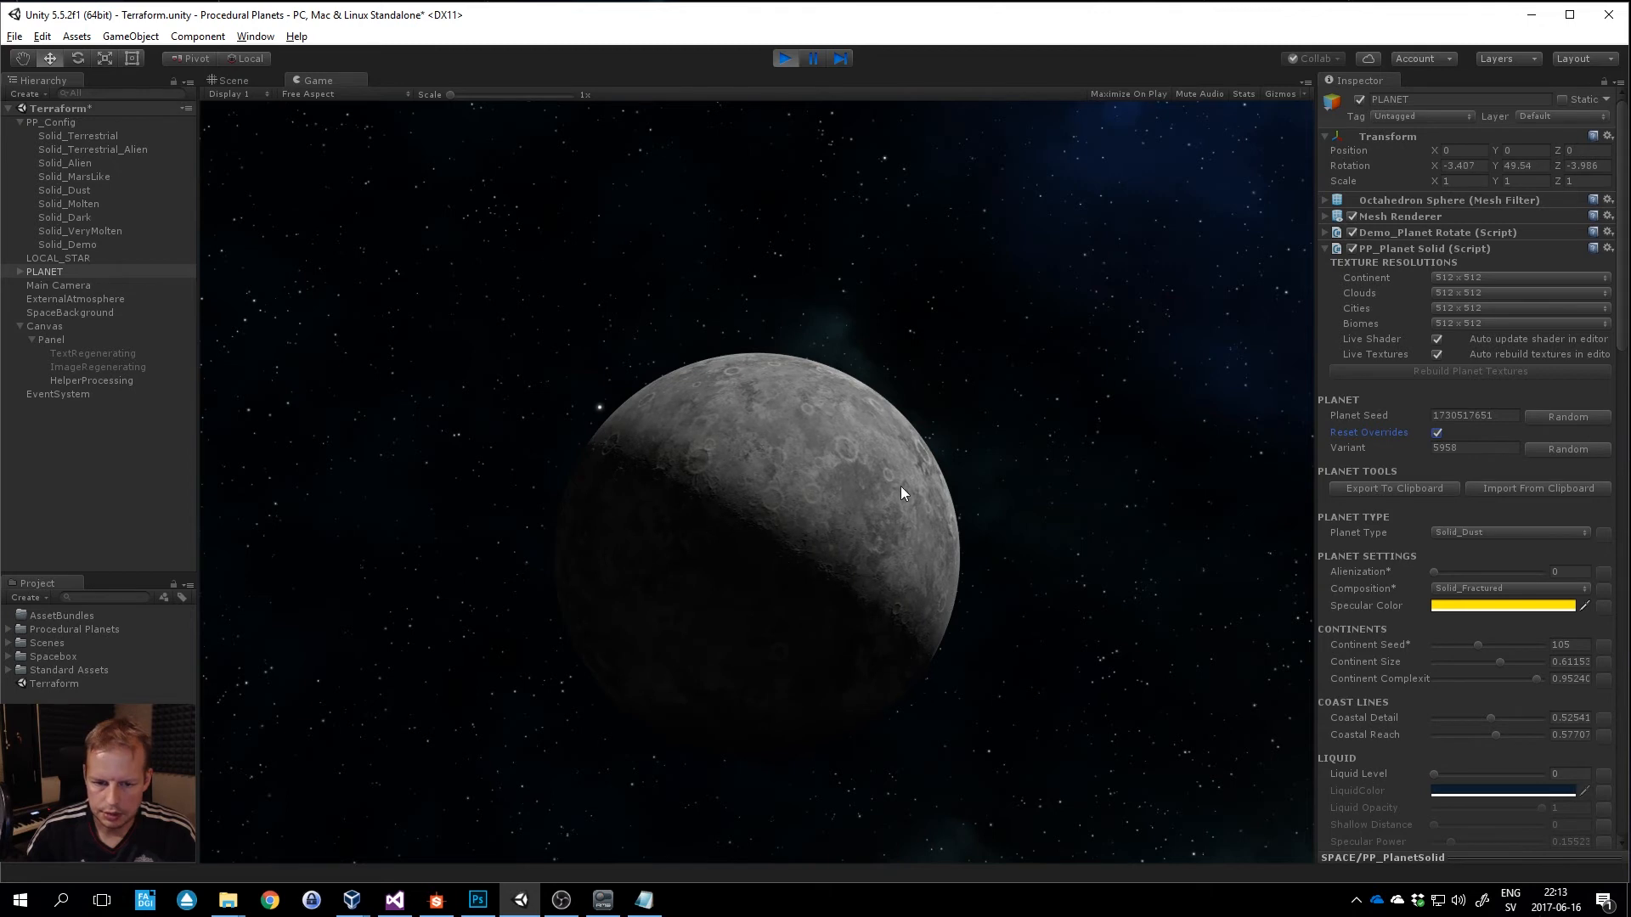
pyautogui.click(1587, 418)
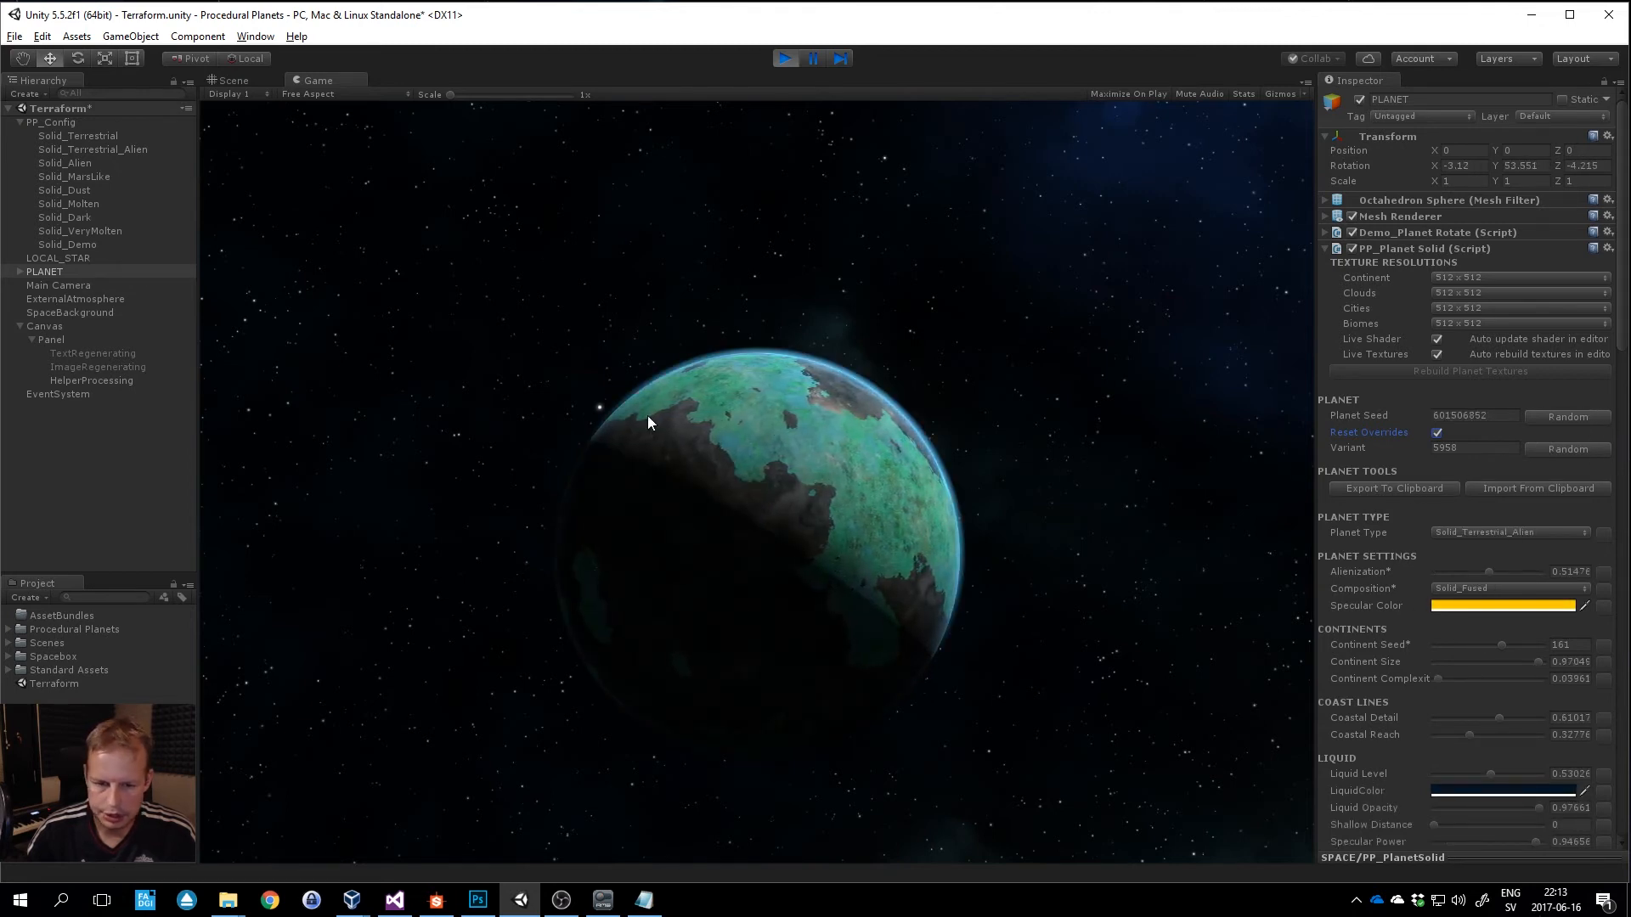
pyautogui.click(1563, 415)
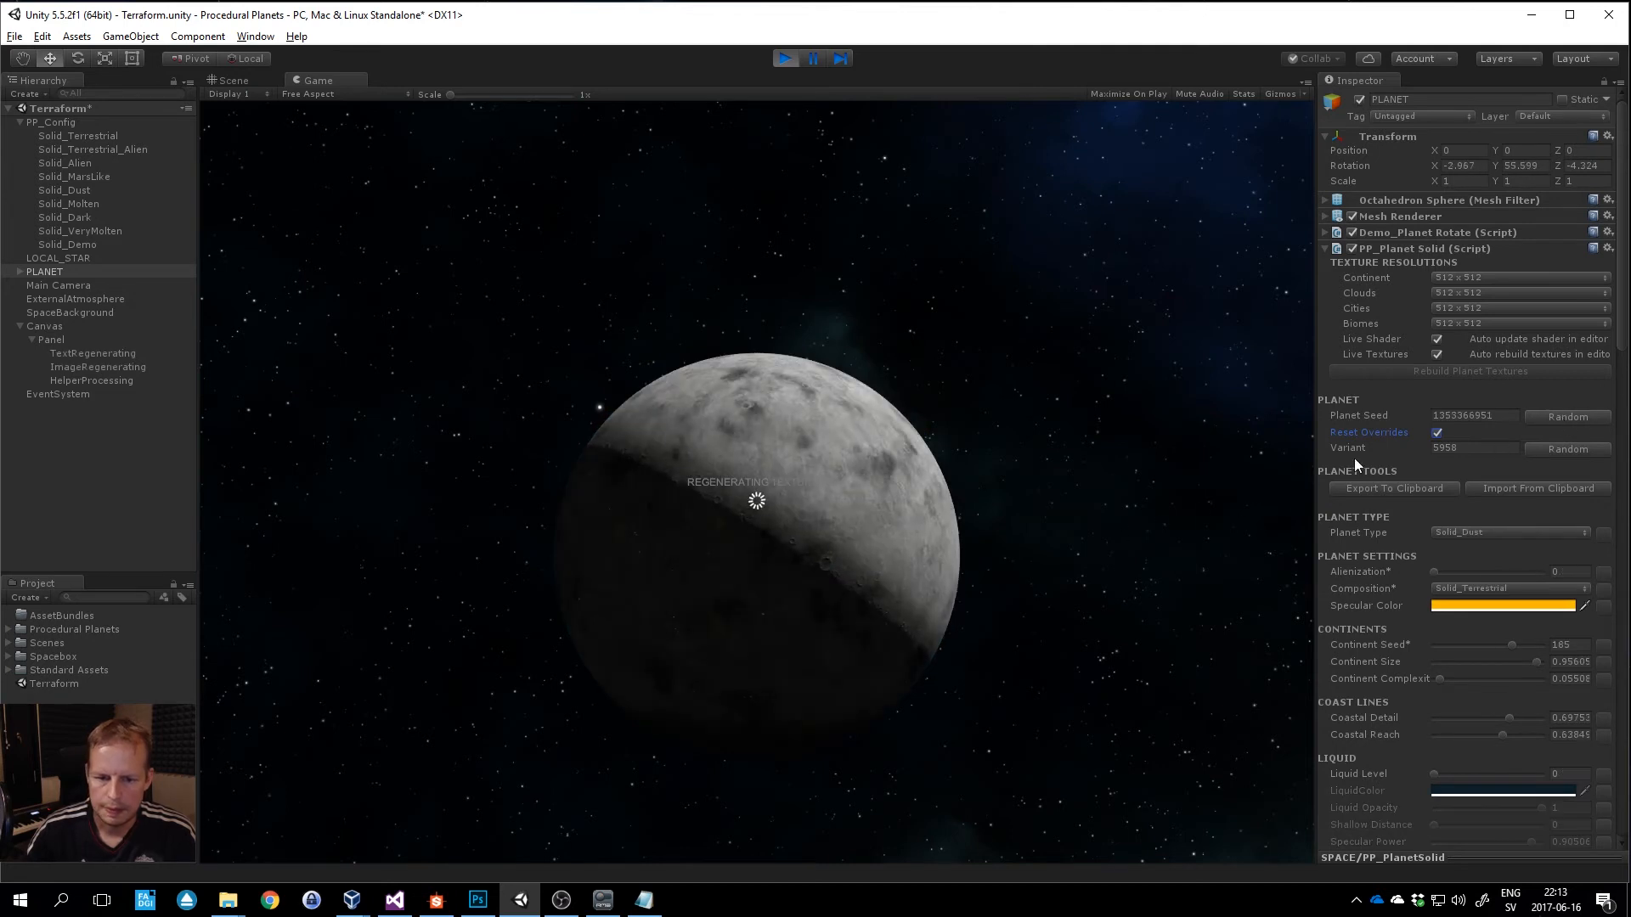
pyautogui.click(1568, 417)
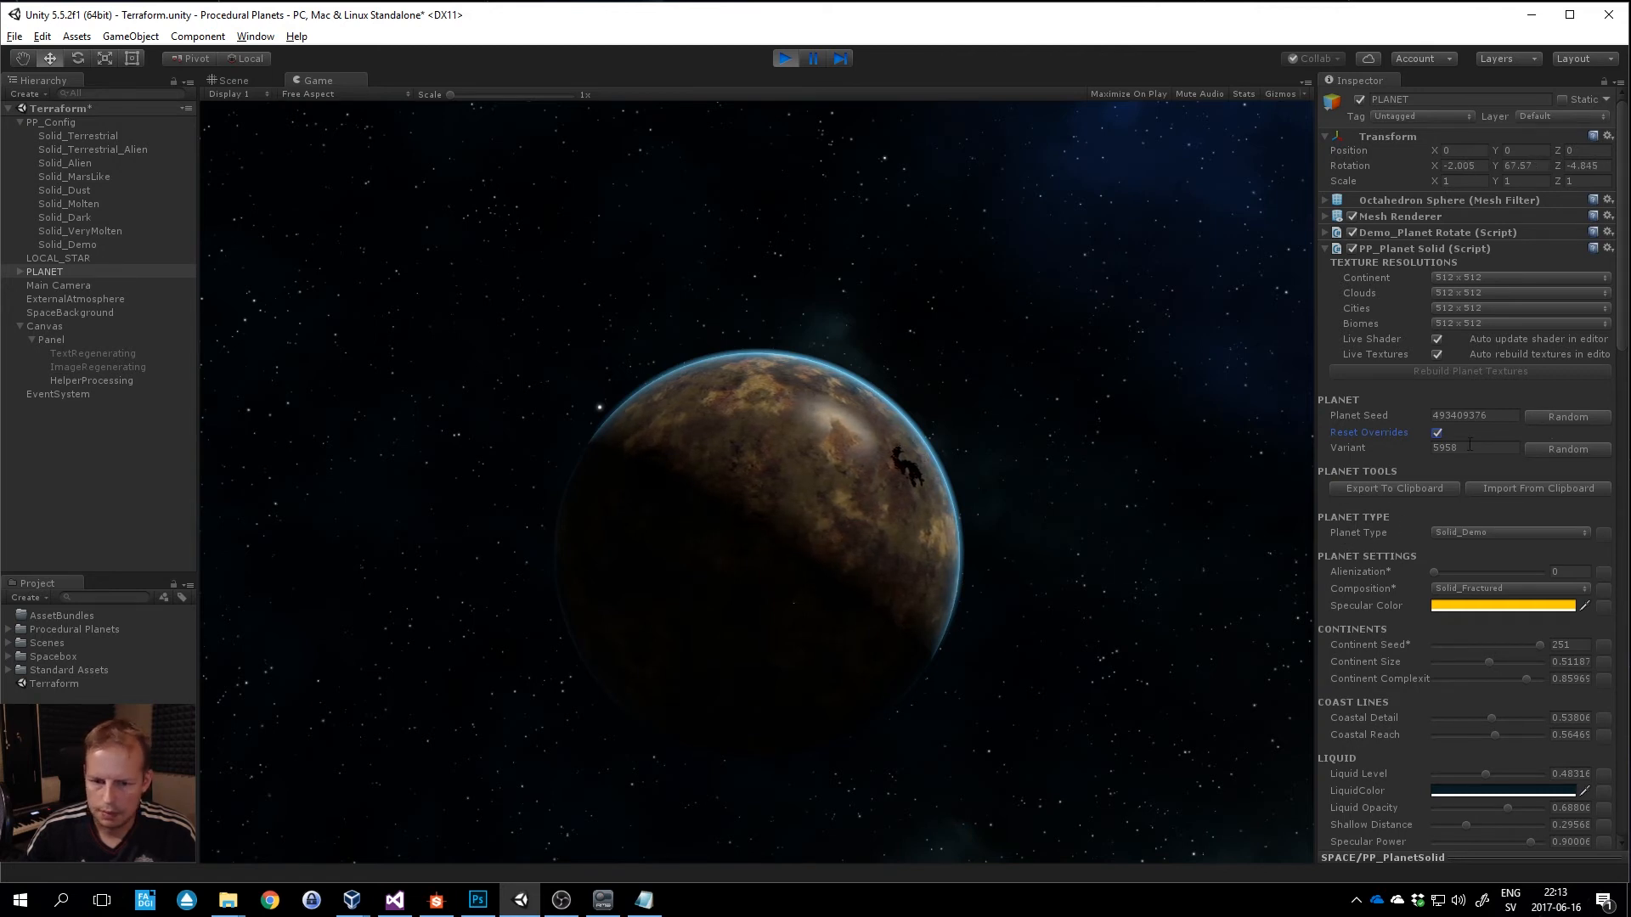
pyautogui.click(1569, 415)
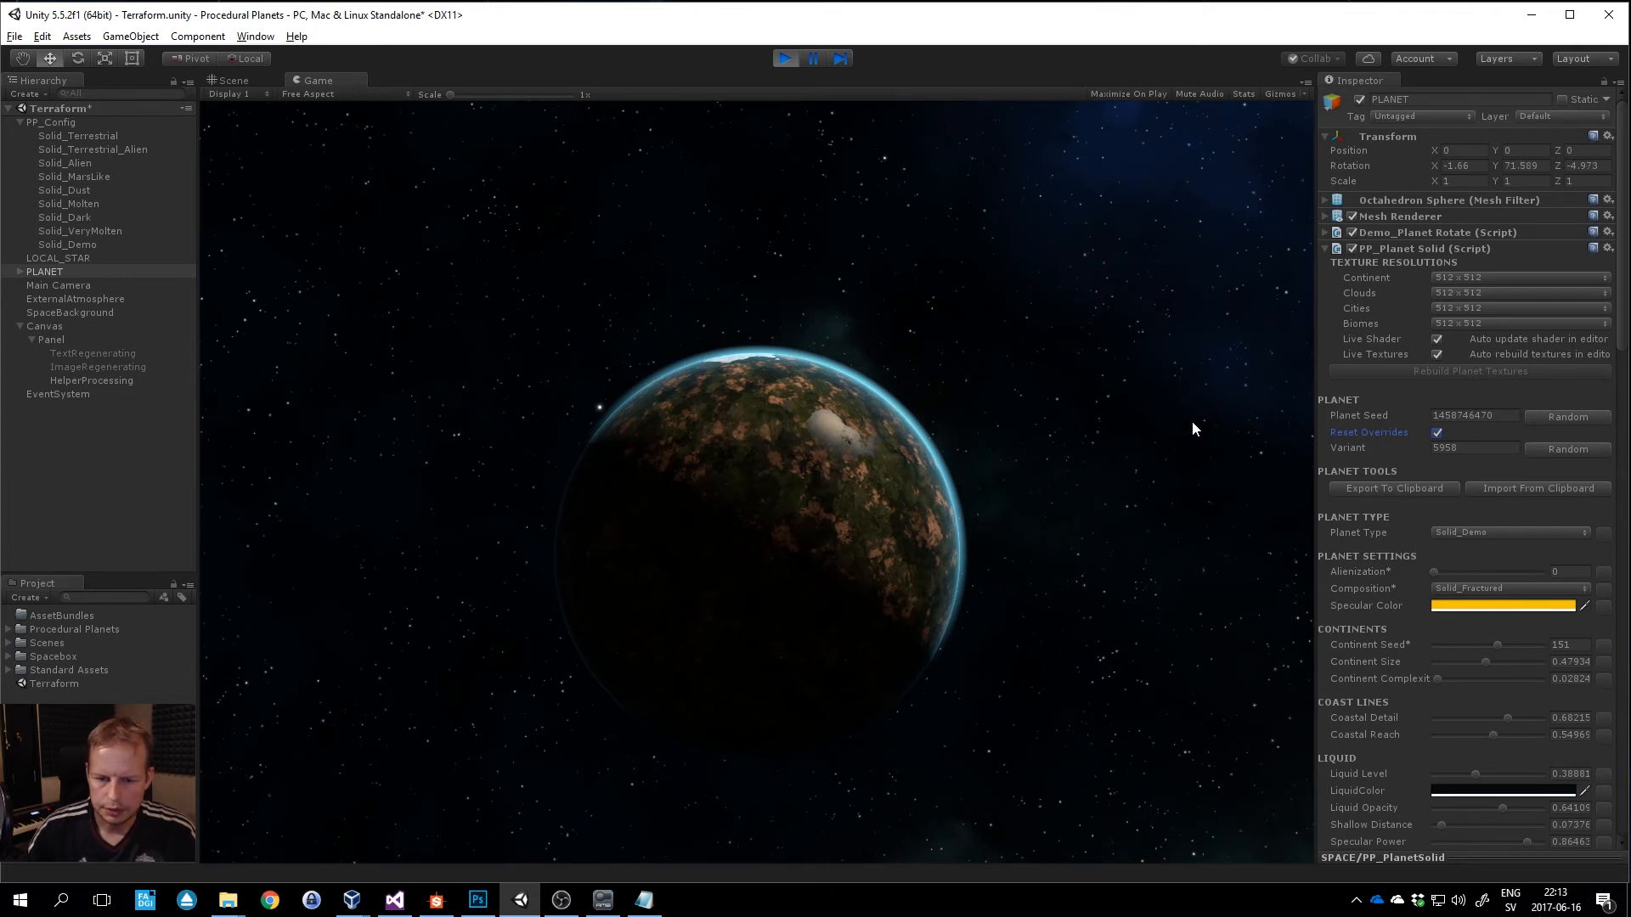
# Set PLANET's Continent, Clouds, Cities and Biomes texture resolutions to 1024 x 1024.
pyautogui.click(1510, 278)
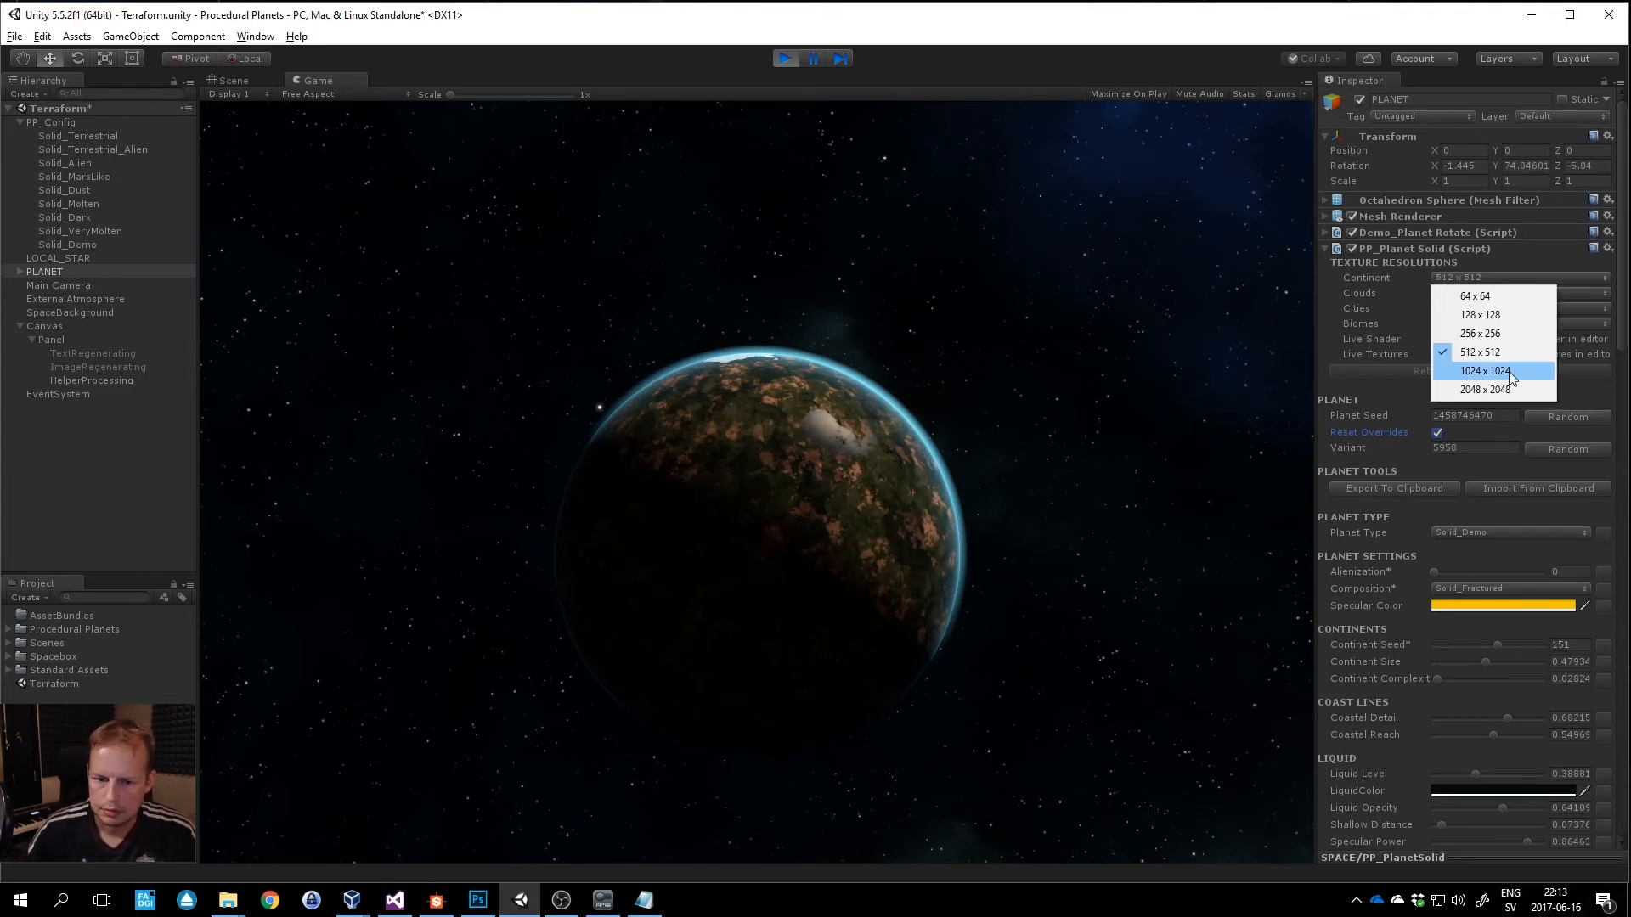
pyautogui.click(1509, 370)
pyautogui.click(1517, 293)
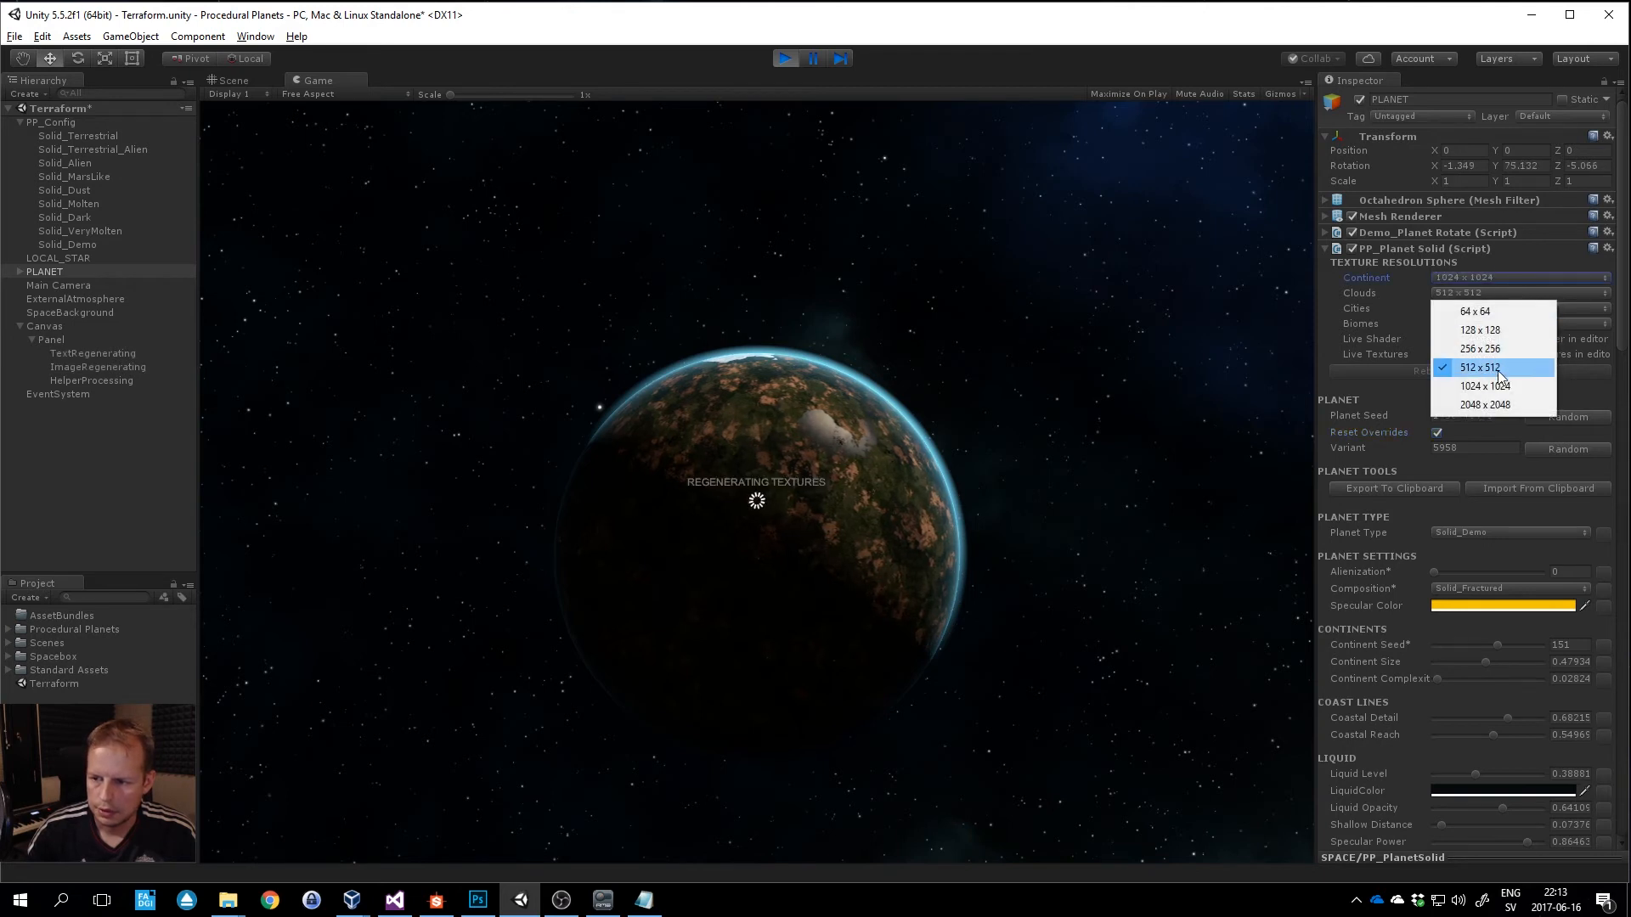
pyautogui.click(1500, 386)
pyautogui.click(1510, 308)
pyautogui.click(1507, 401)
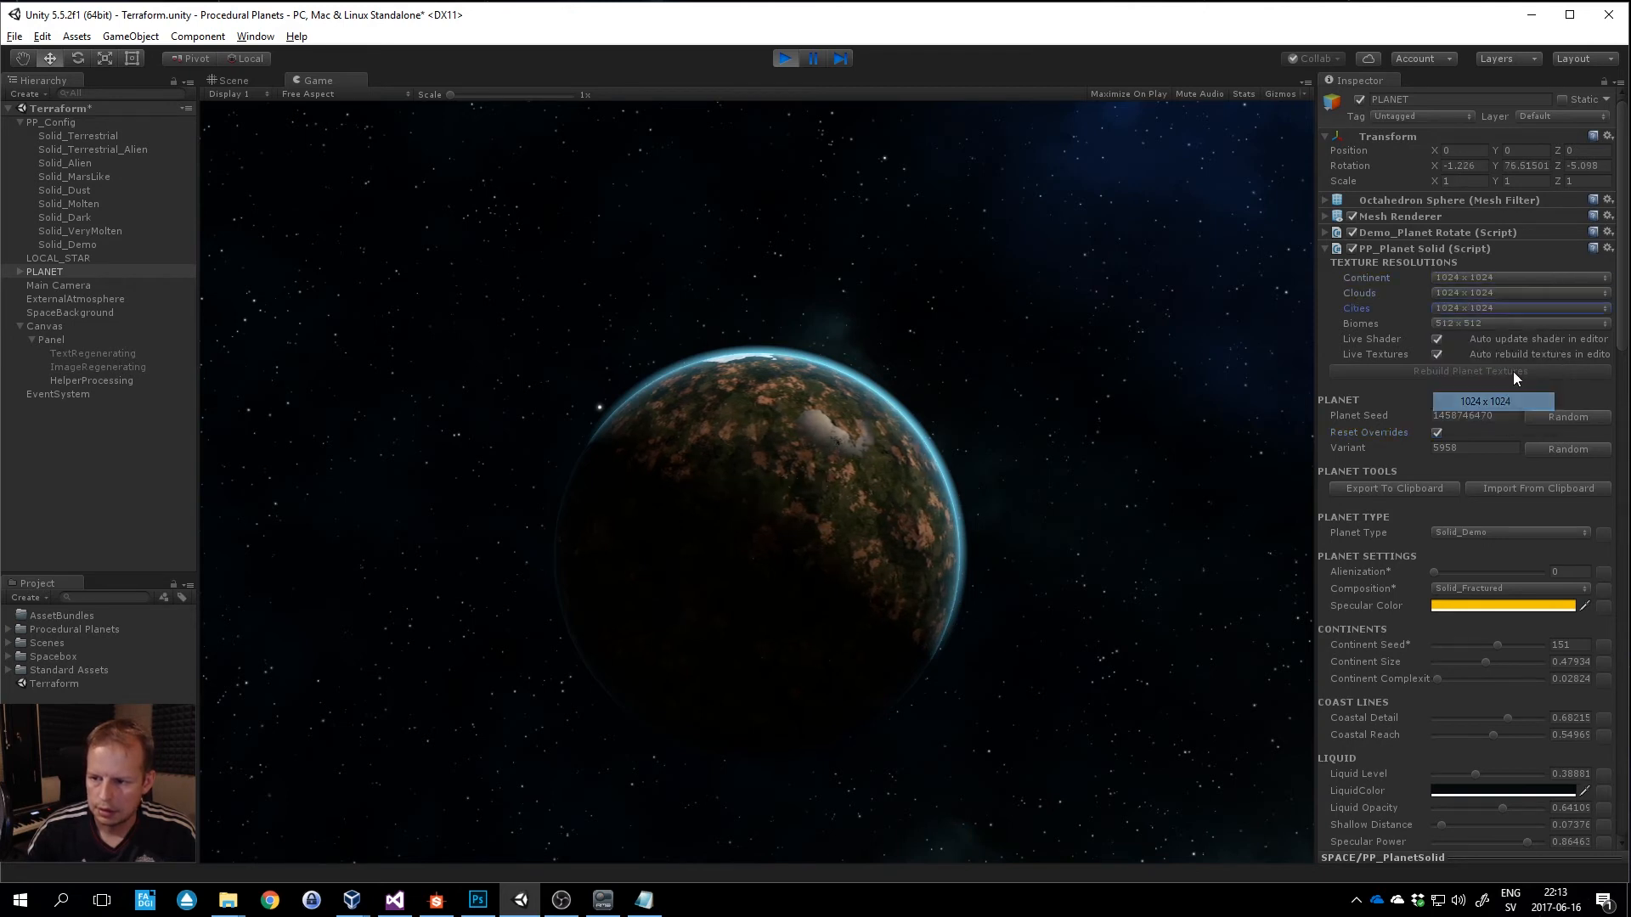
pyautogui.click(1495, 324)
pyautogui.click(1495, 418)
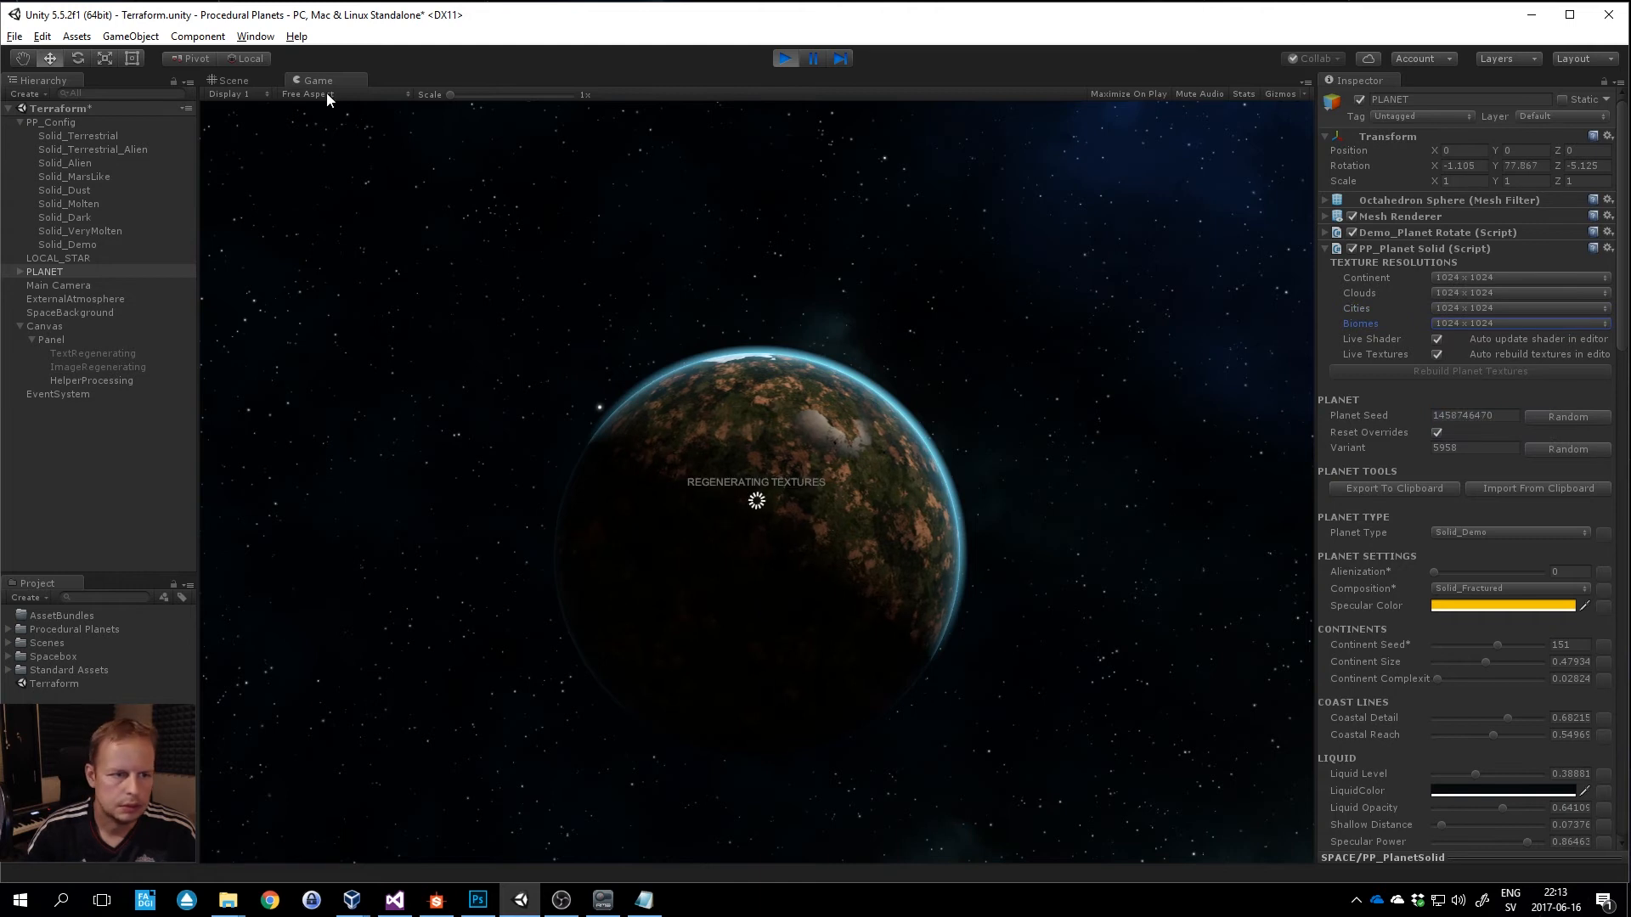
# In the scene view, move the Main Camera to about half its distance from the planet, and show PLANET in the game view.
pyautogui.click(233, 80)
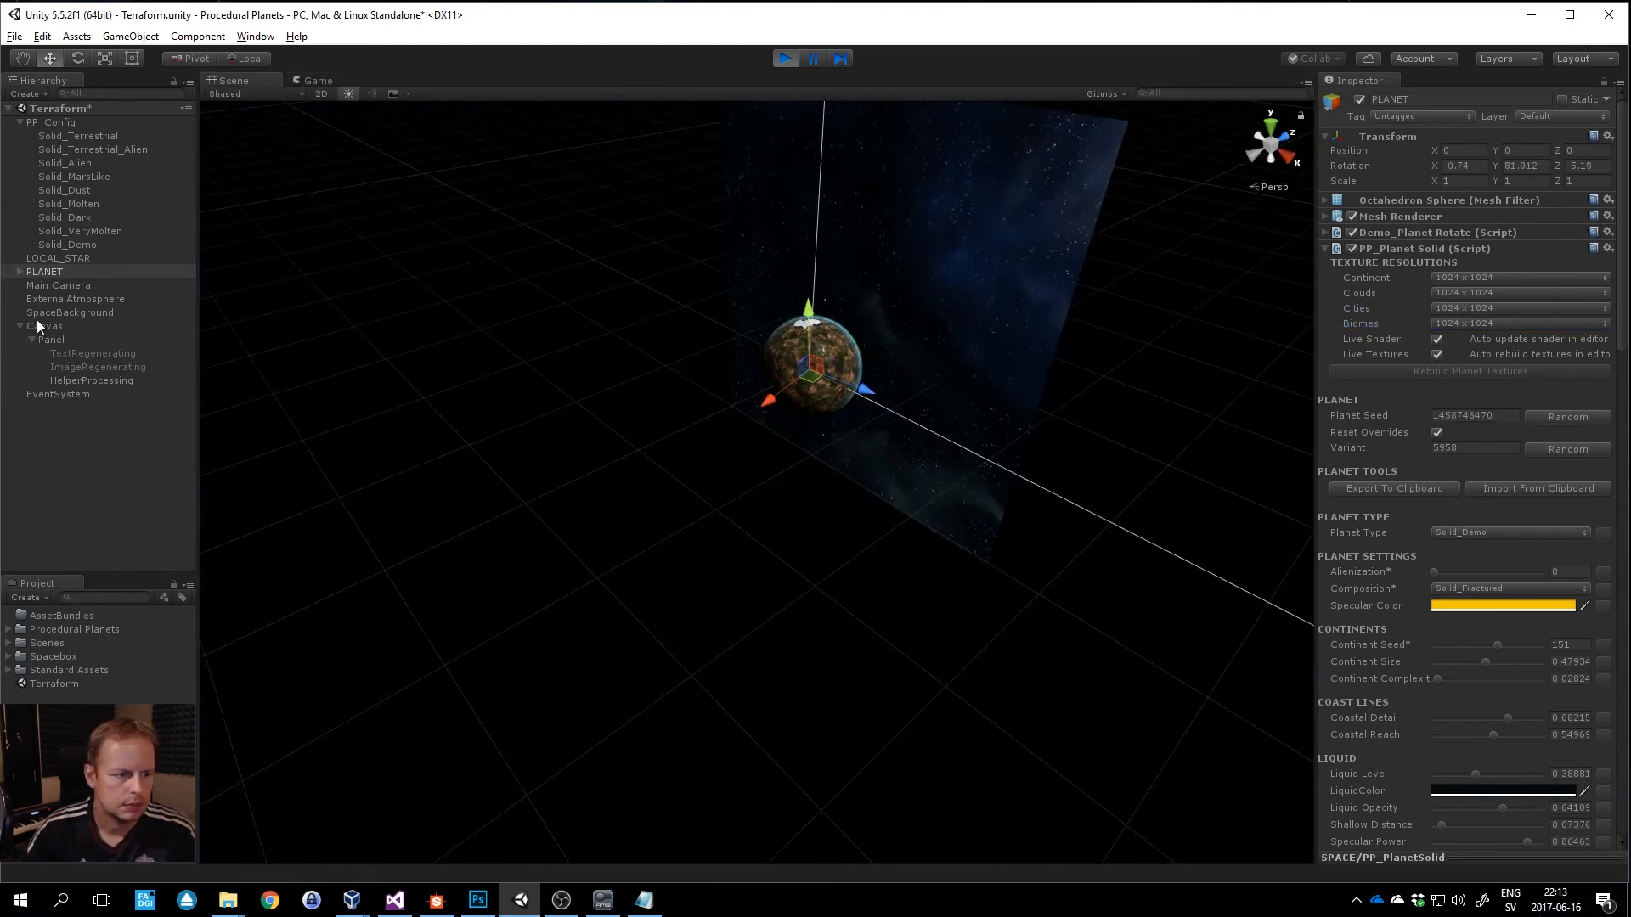
pyautogui.click(66, 287)
pyautogui.scroll(-3, 439, 516)
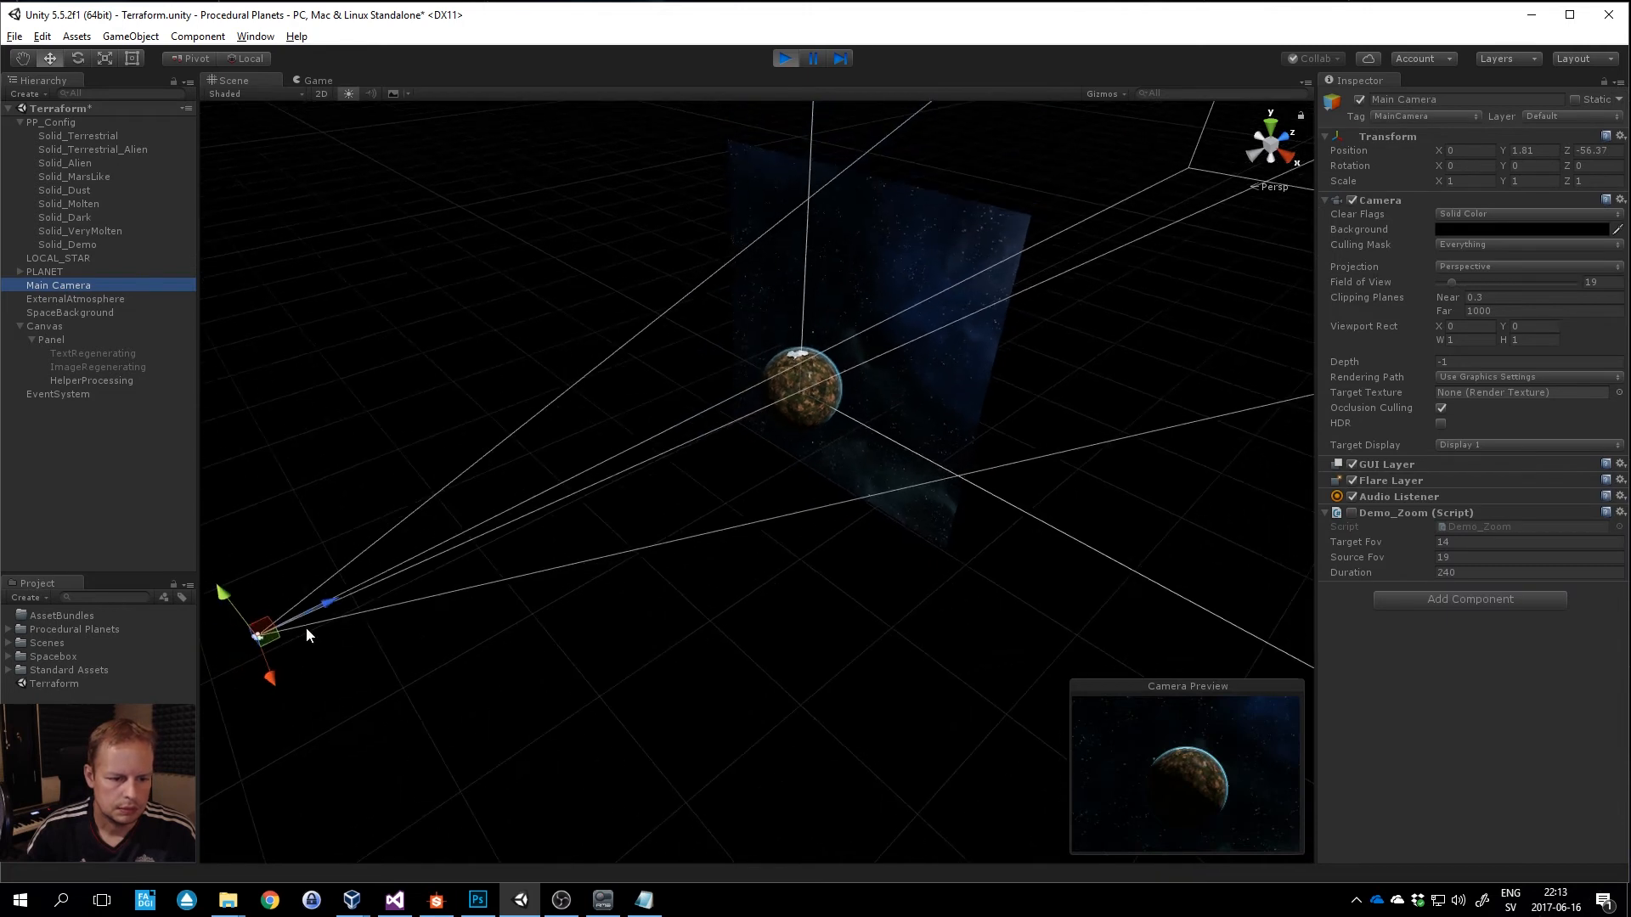
pyautogui.moveTo(328, 603); pyautogui.dragTo(822, 450)
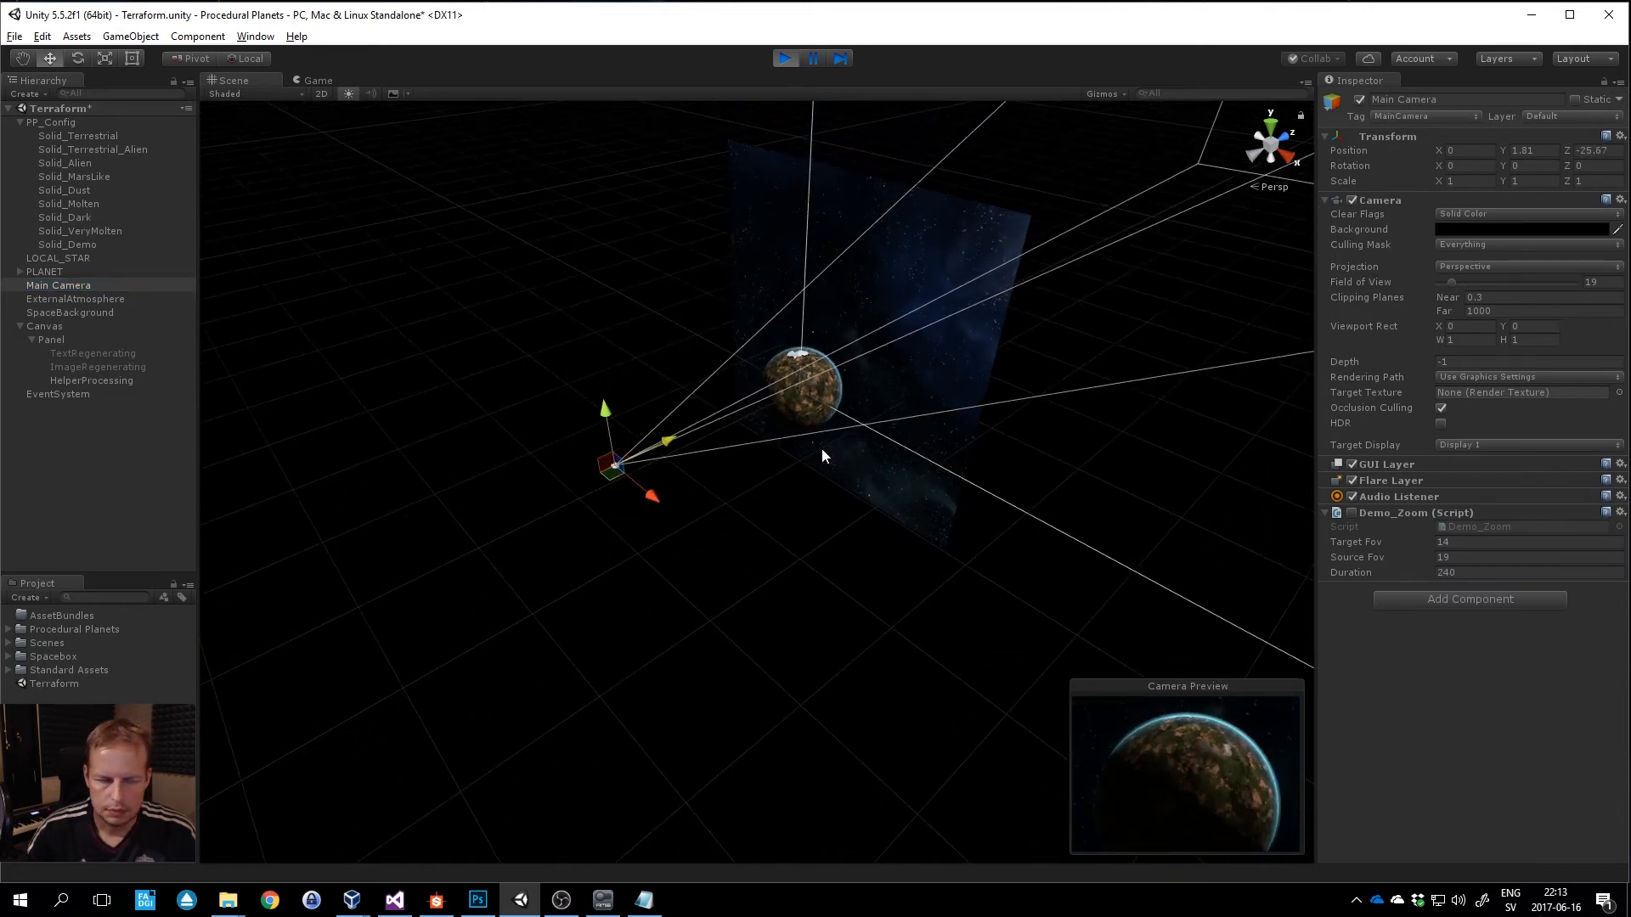
pyautogui.click(49, 272)
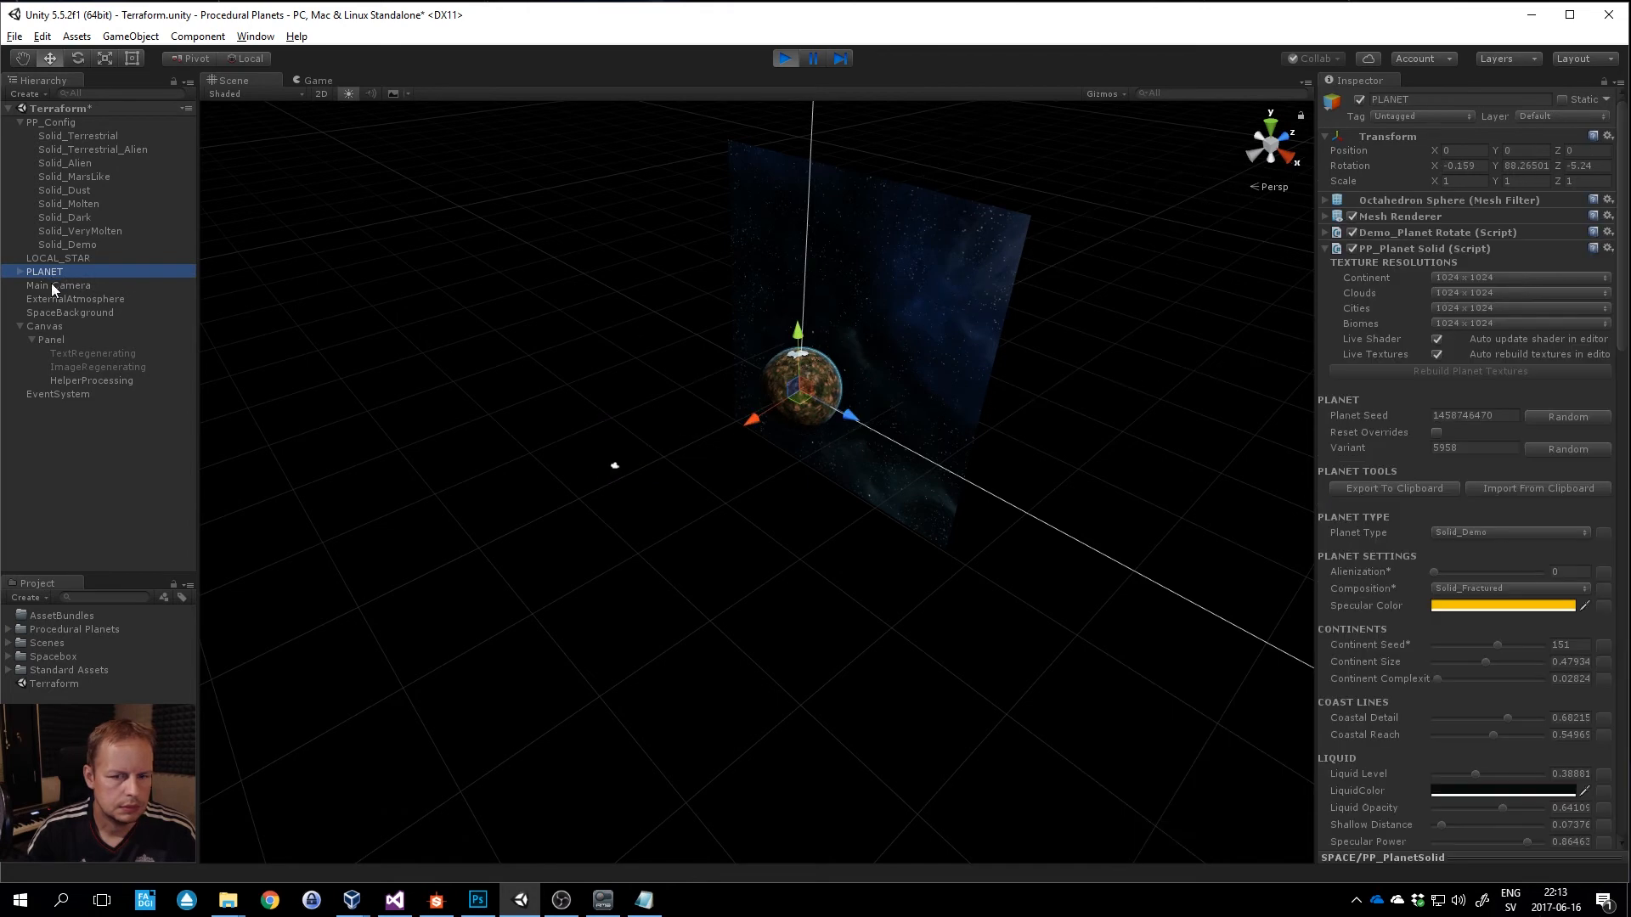
pyautogui.click(316, 79)
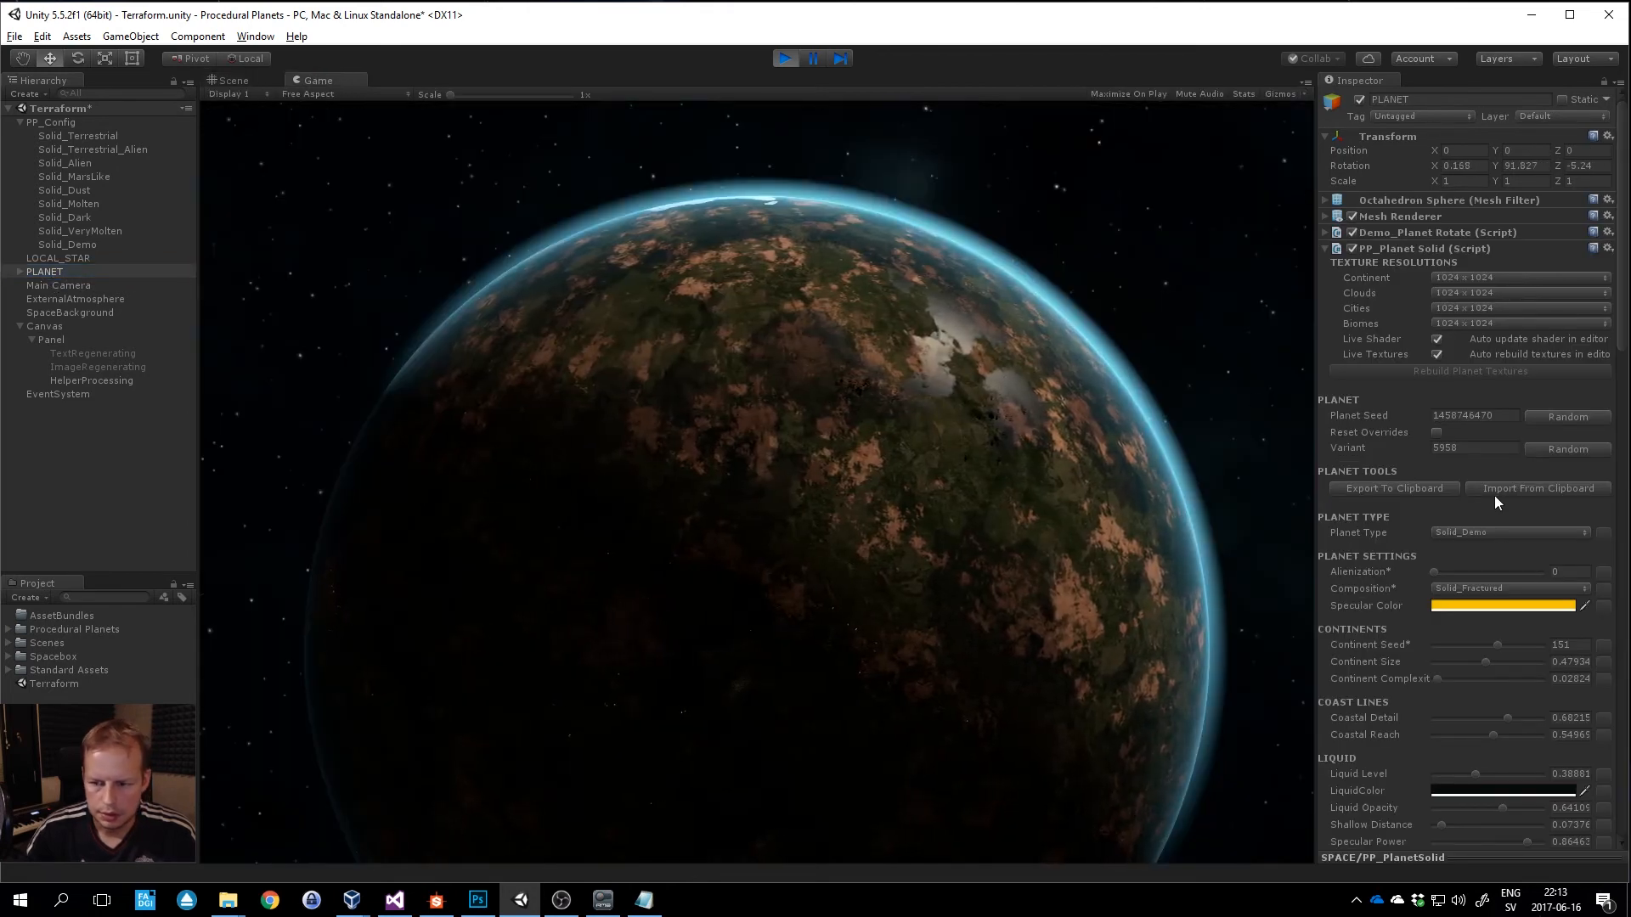
# Override PLANET's Liquid Opacity with a value of 0.893.
pyautogui.scroll(-10, 1495, 496)
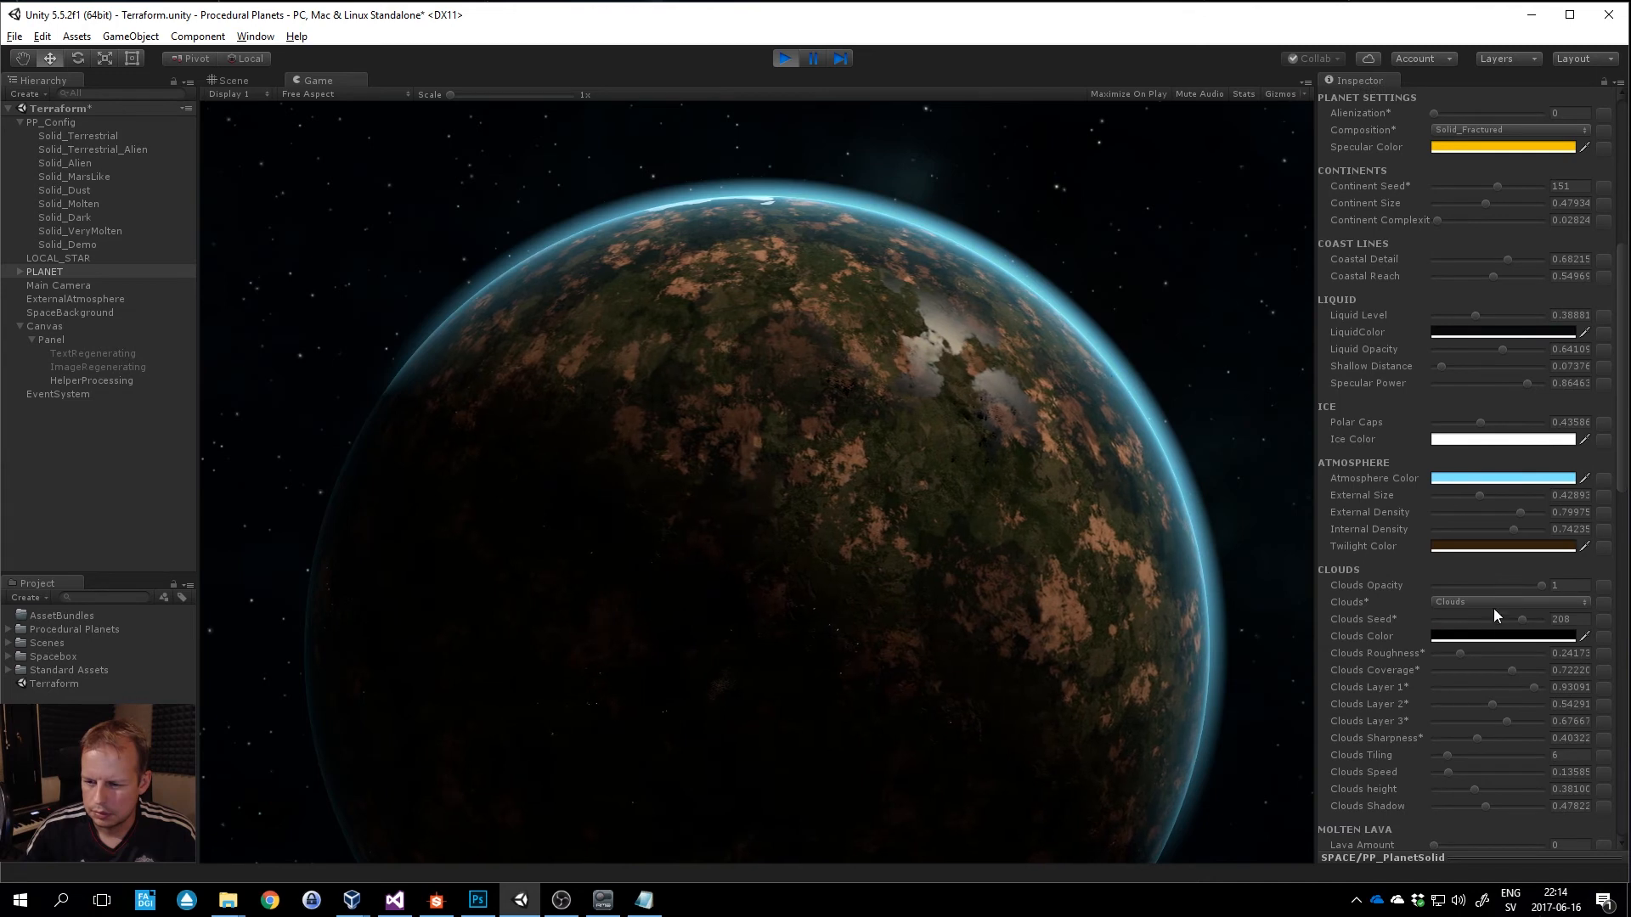
pyautogui.scroll(2, 1482, 407)
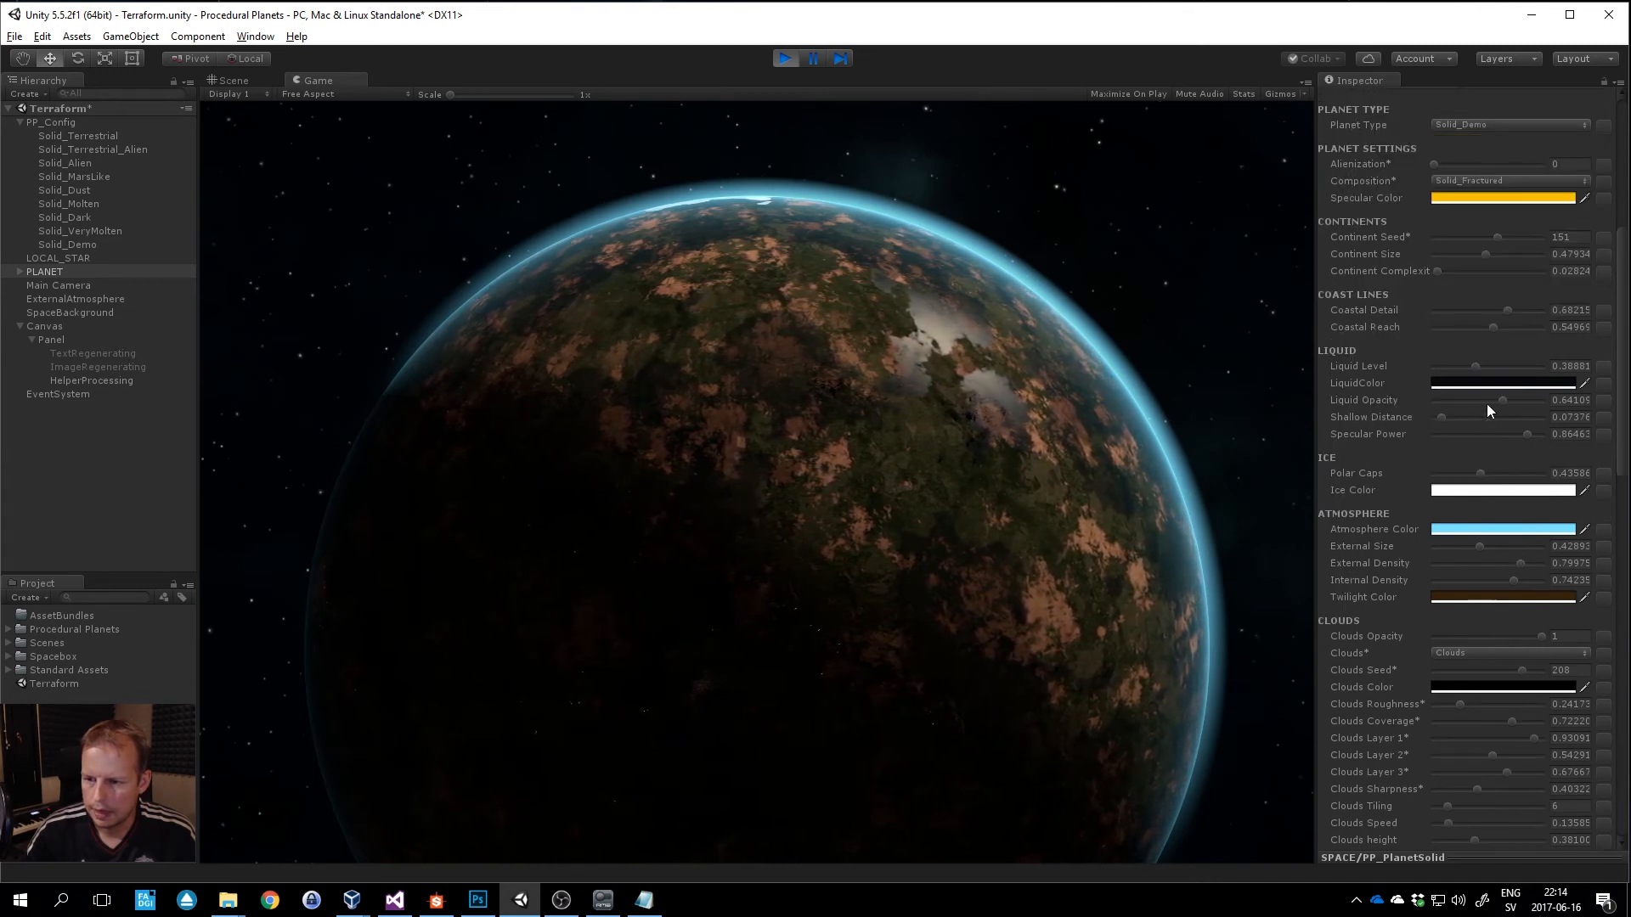
pyautogui.moveTo(1506, 400)
pyautogui.mouseDown()
pyautogui.moveTo(1552, 400)
pyautogui.moveTo(1459, 405)
pyautogui.moveTo(1532, 401)
pyautogui.mouseUp()
pyautogui.scroll(-5, 1525, 505)
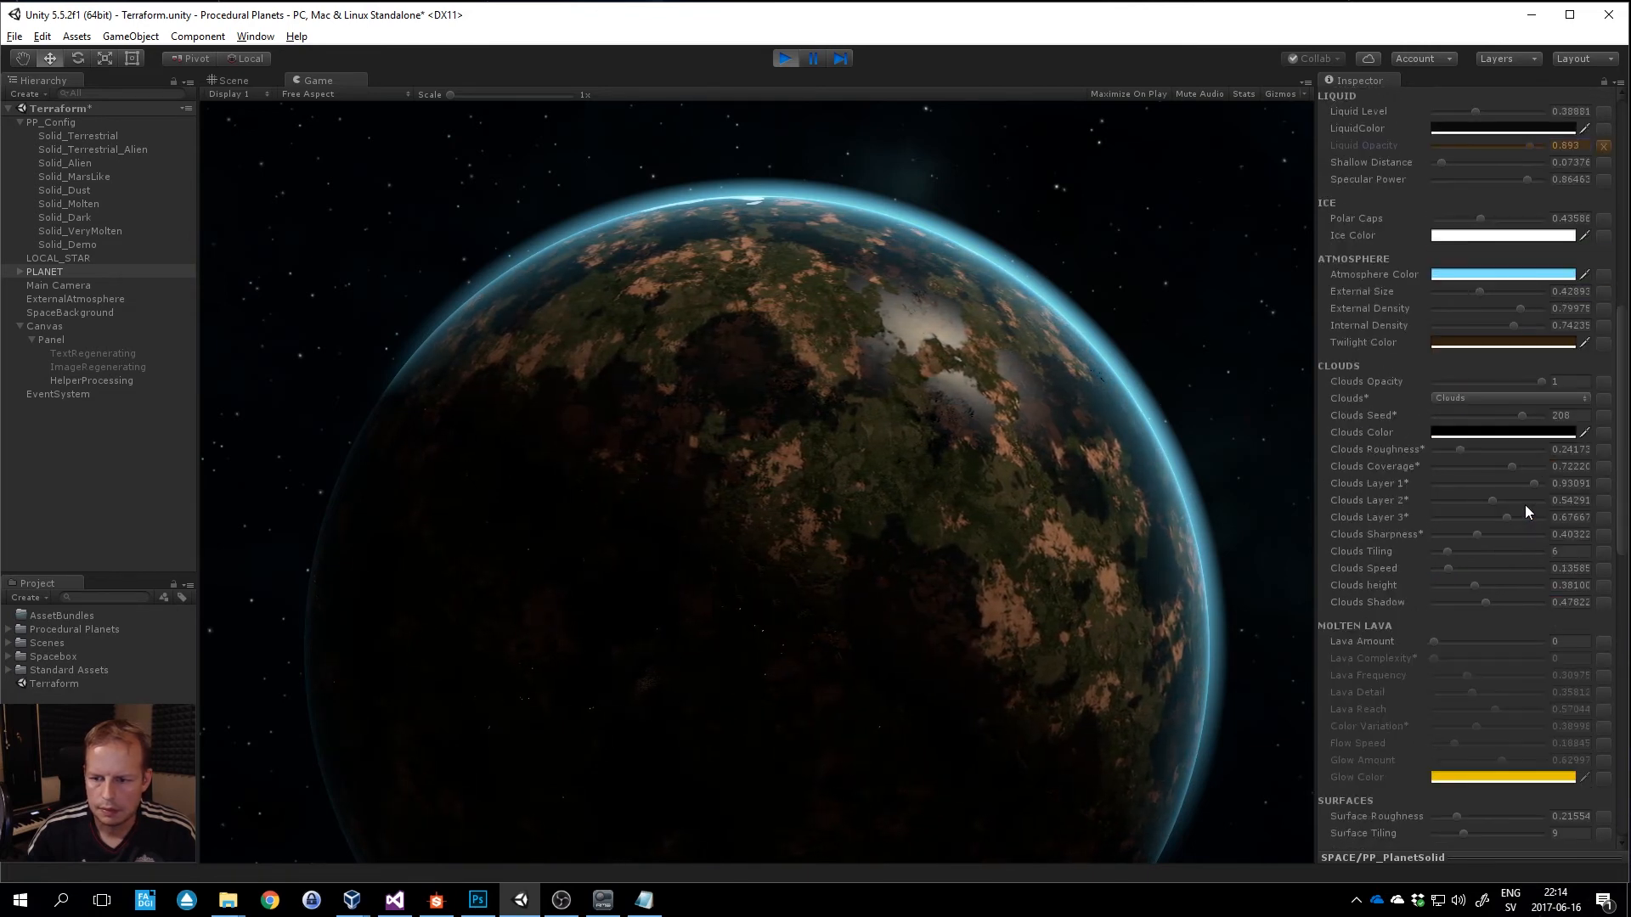
pyautogui.scroll(12, 1526, 506)
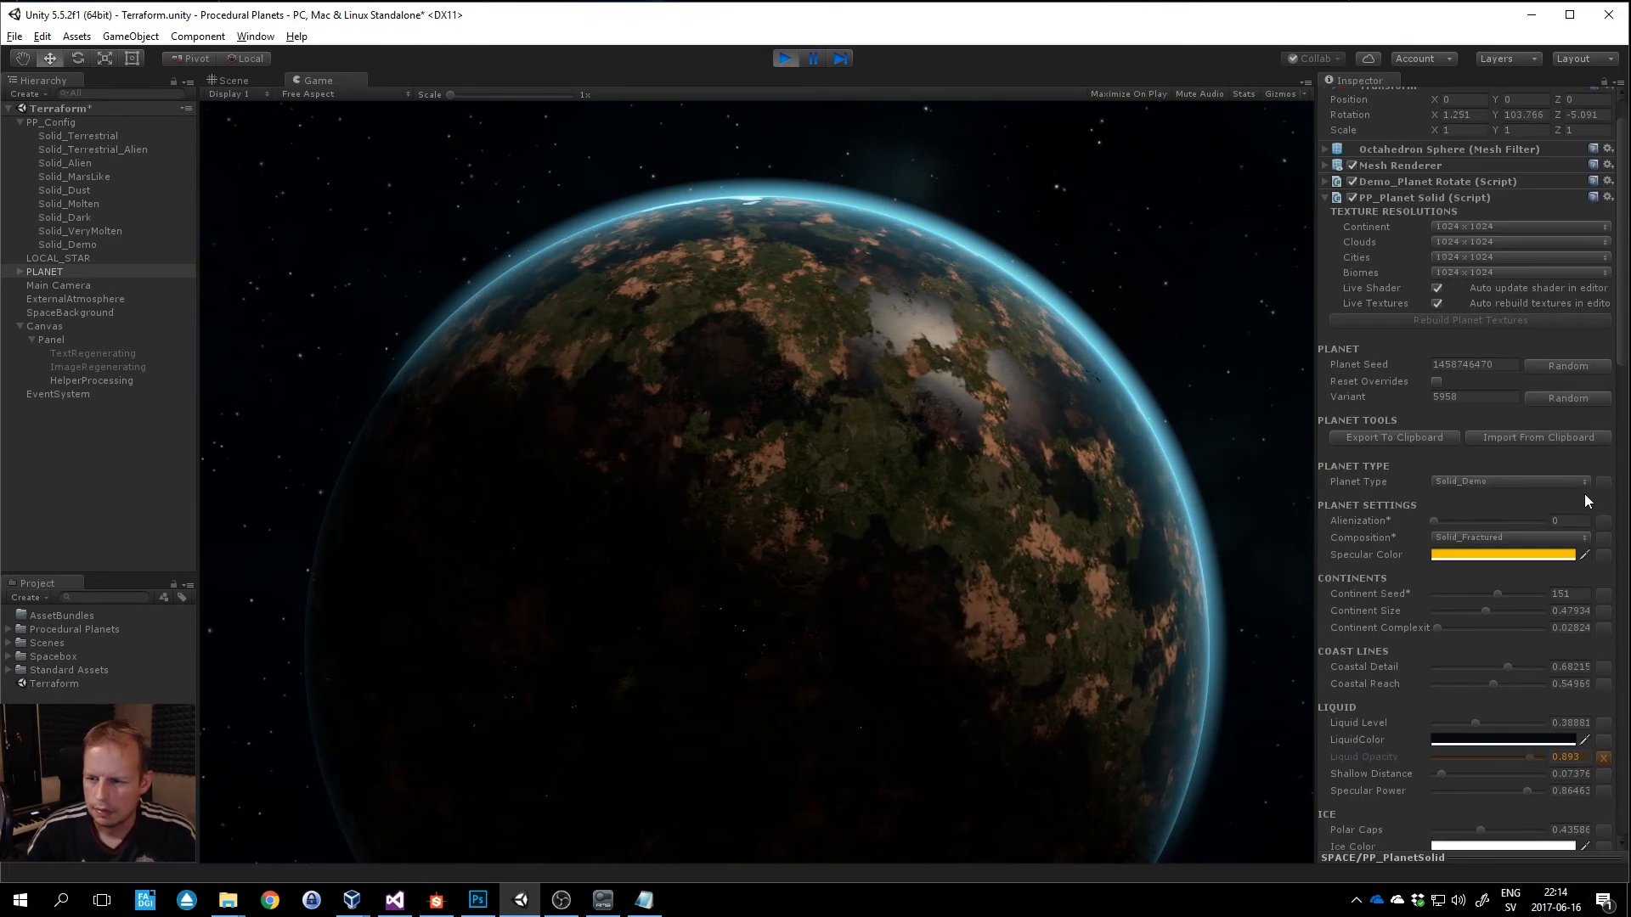
# Replace PLANET's Planet Seed with a self-chosen six-digit number and regenerate the planet while keeping the overrides.
pyautogui.click(1350, 362)
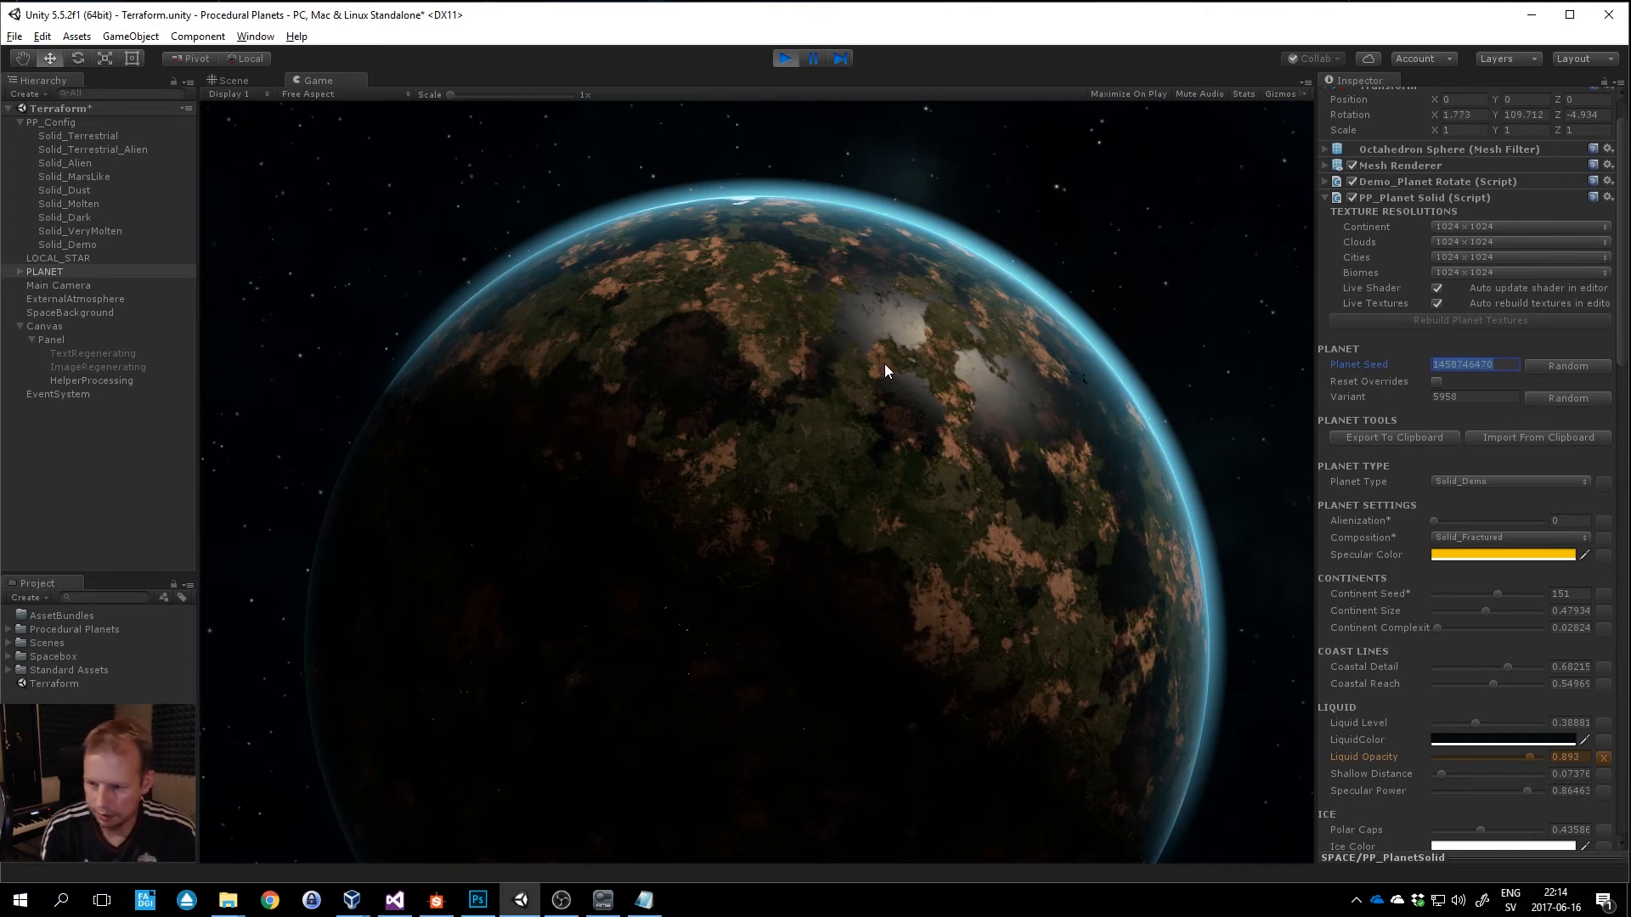
pyautogui.write('75')
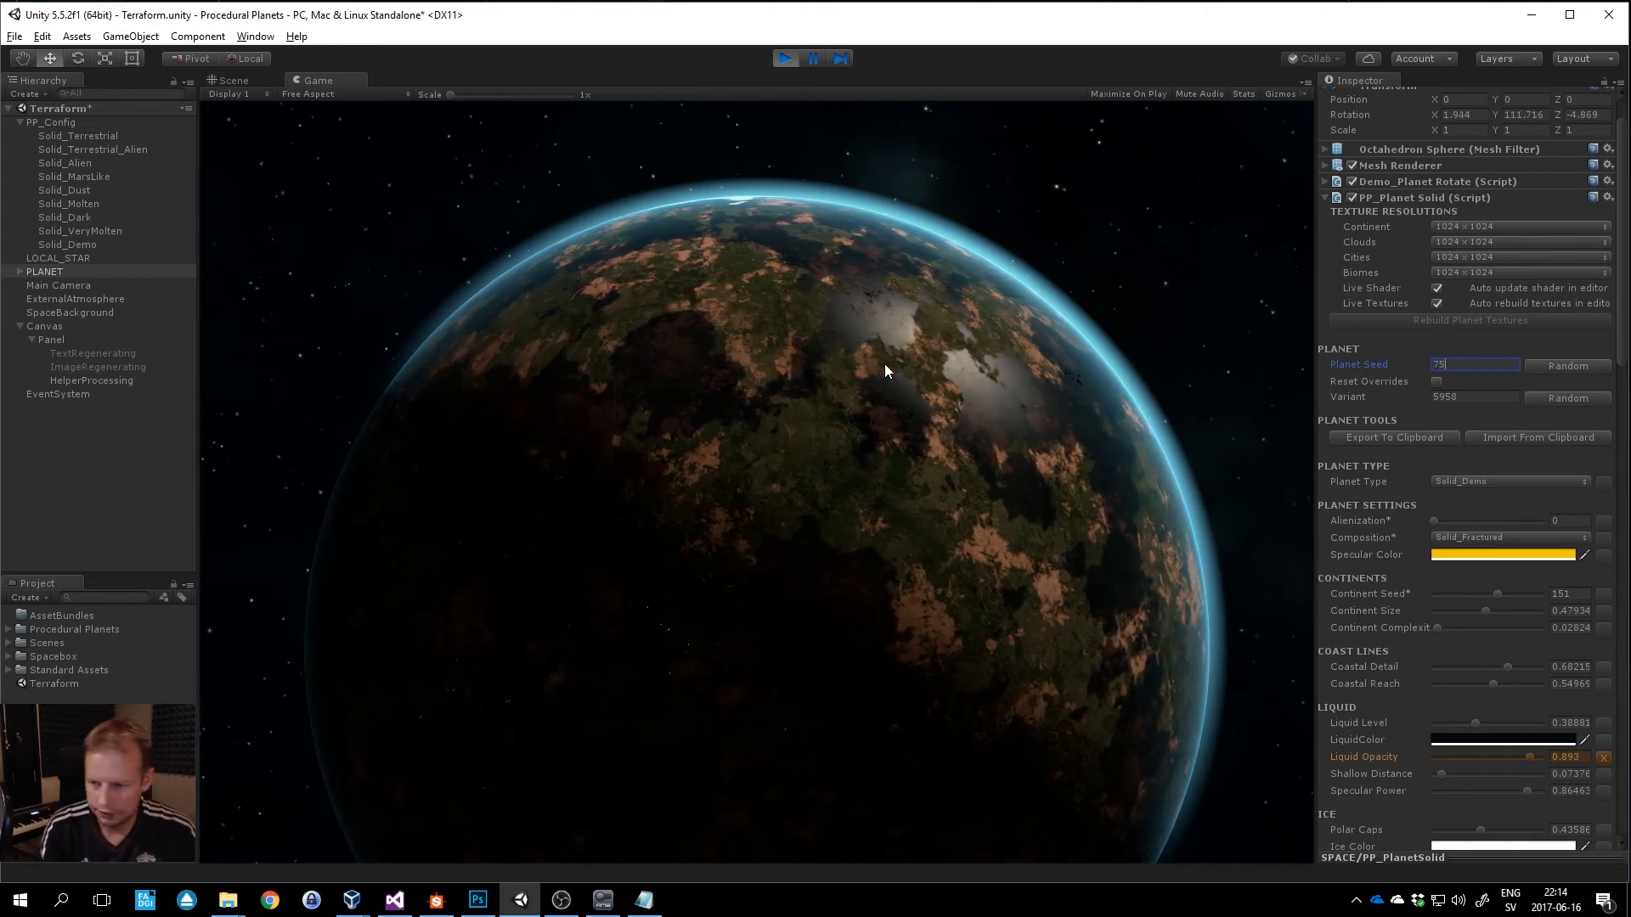
pyautogui.write('0611')
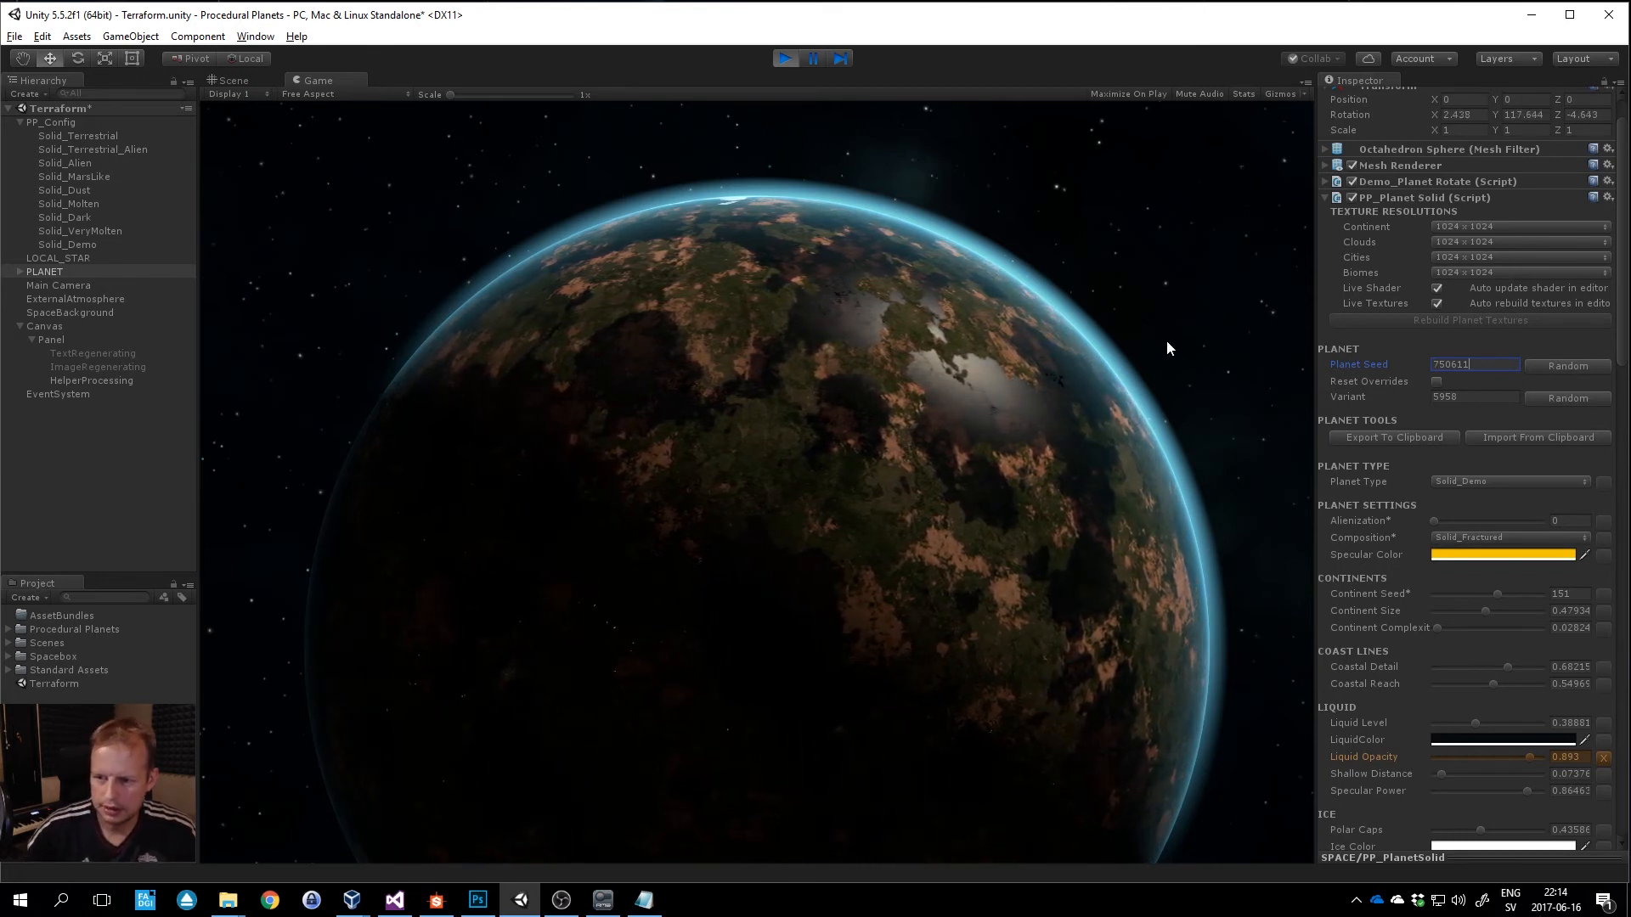
pyautogui.press('Return')
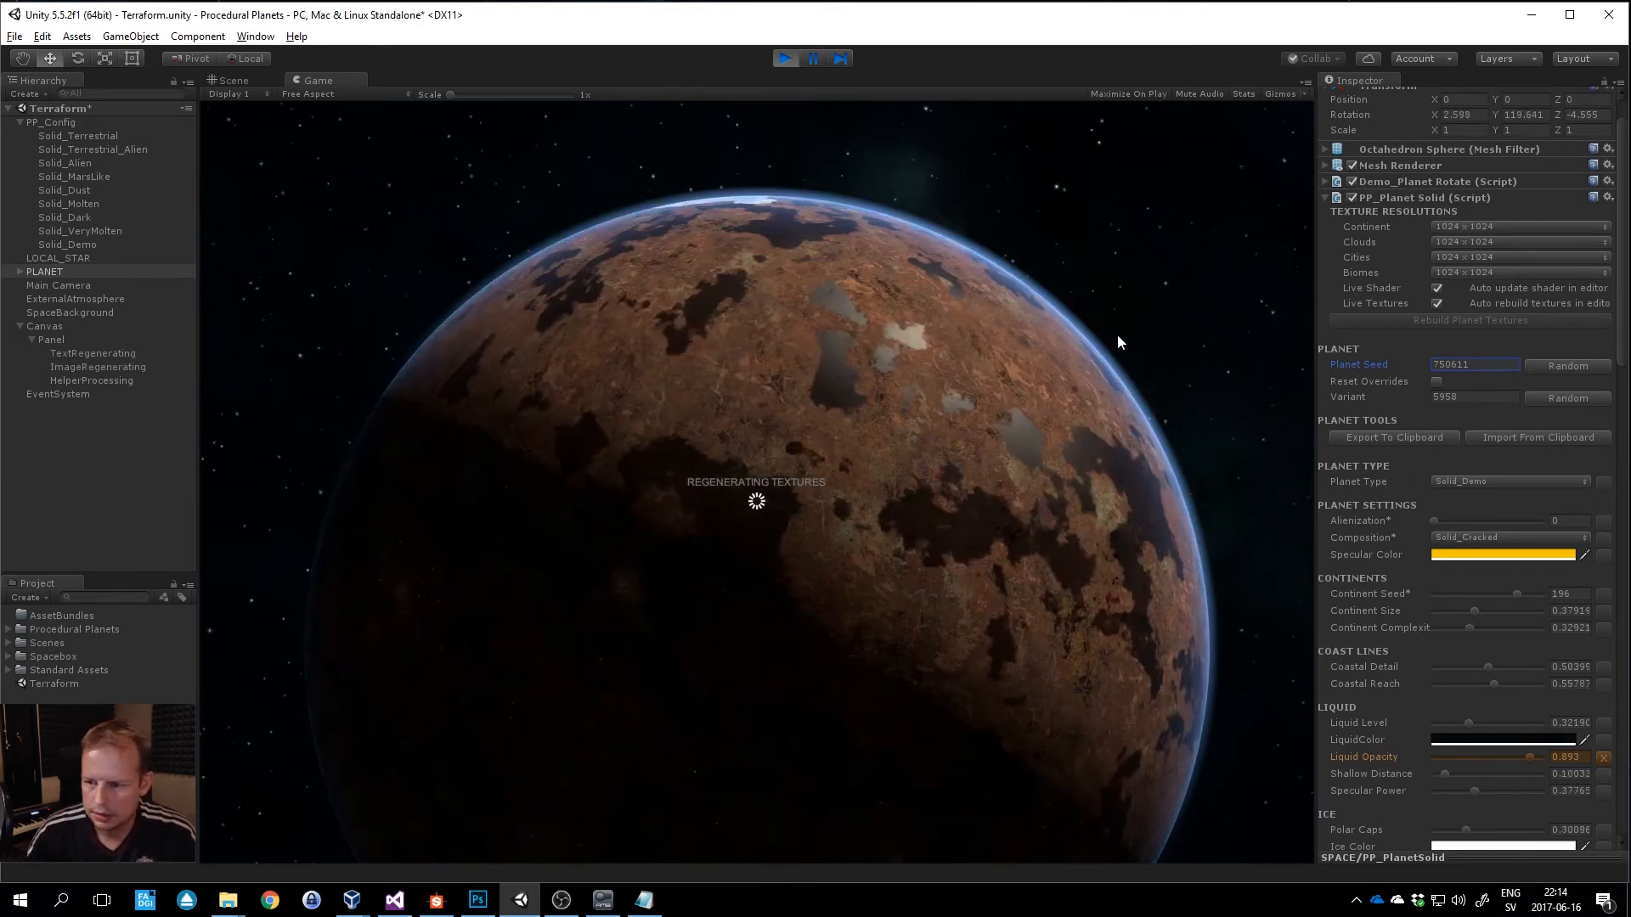
# Clear the Liquid Opacity override on PLANET and look through its remaining planet settings.
pyautogui.click(1604, 757)
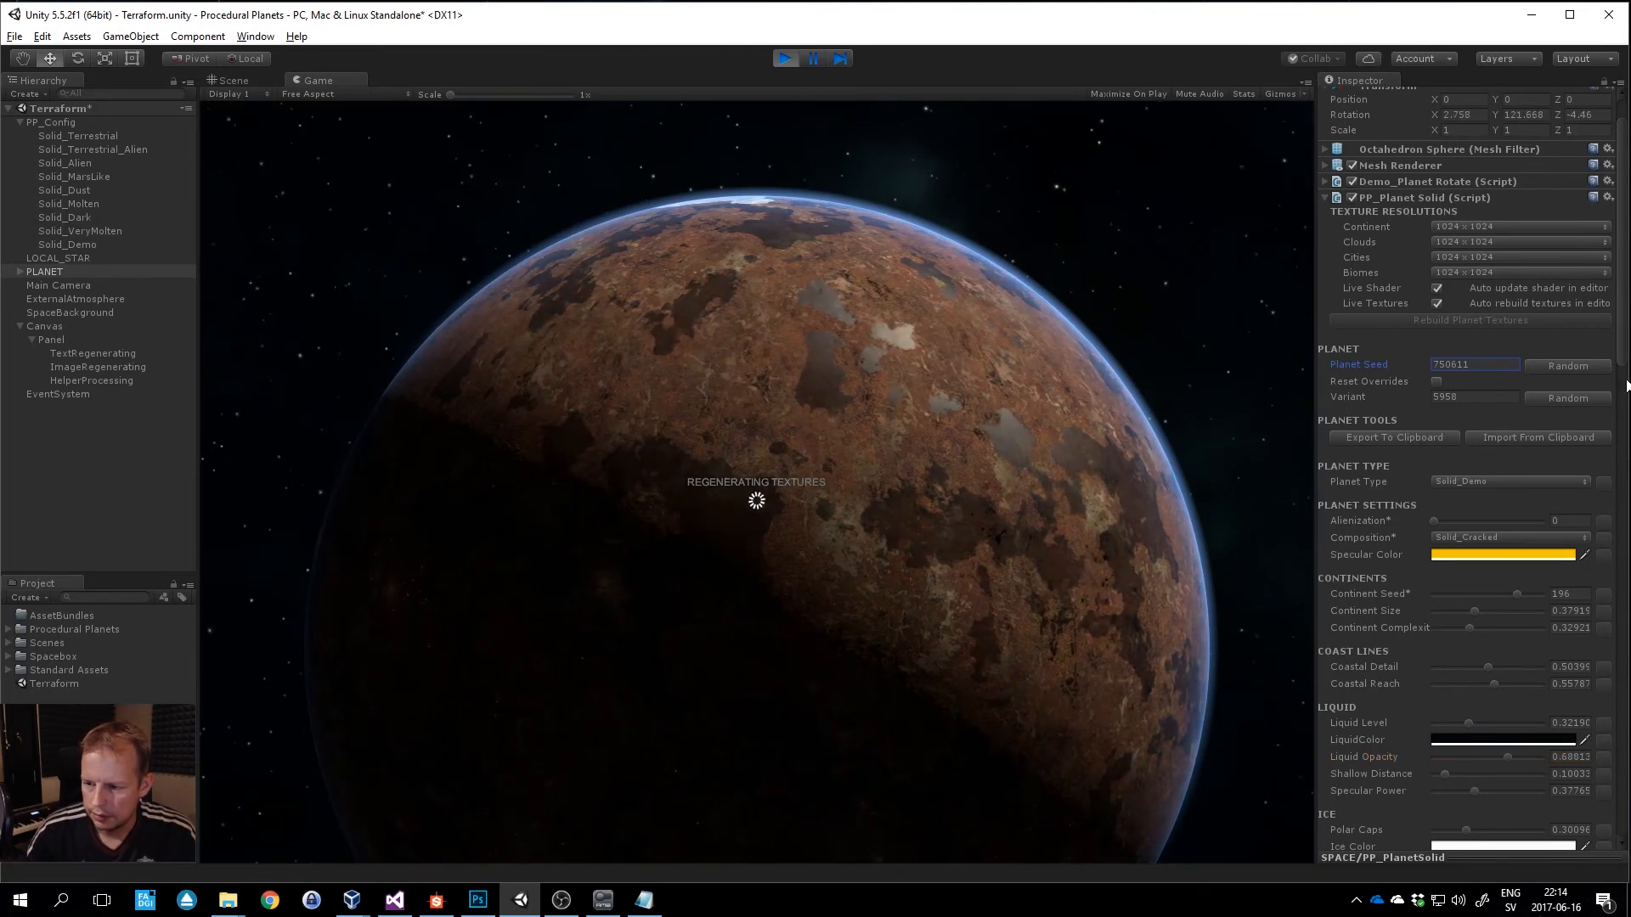
pyautogui.scroll(-10, 1626, 385)
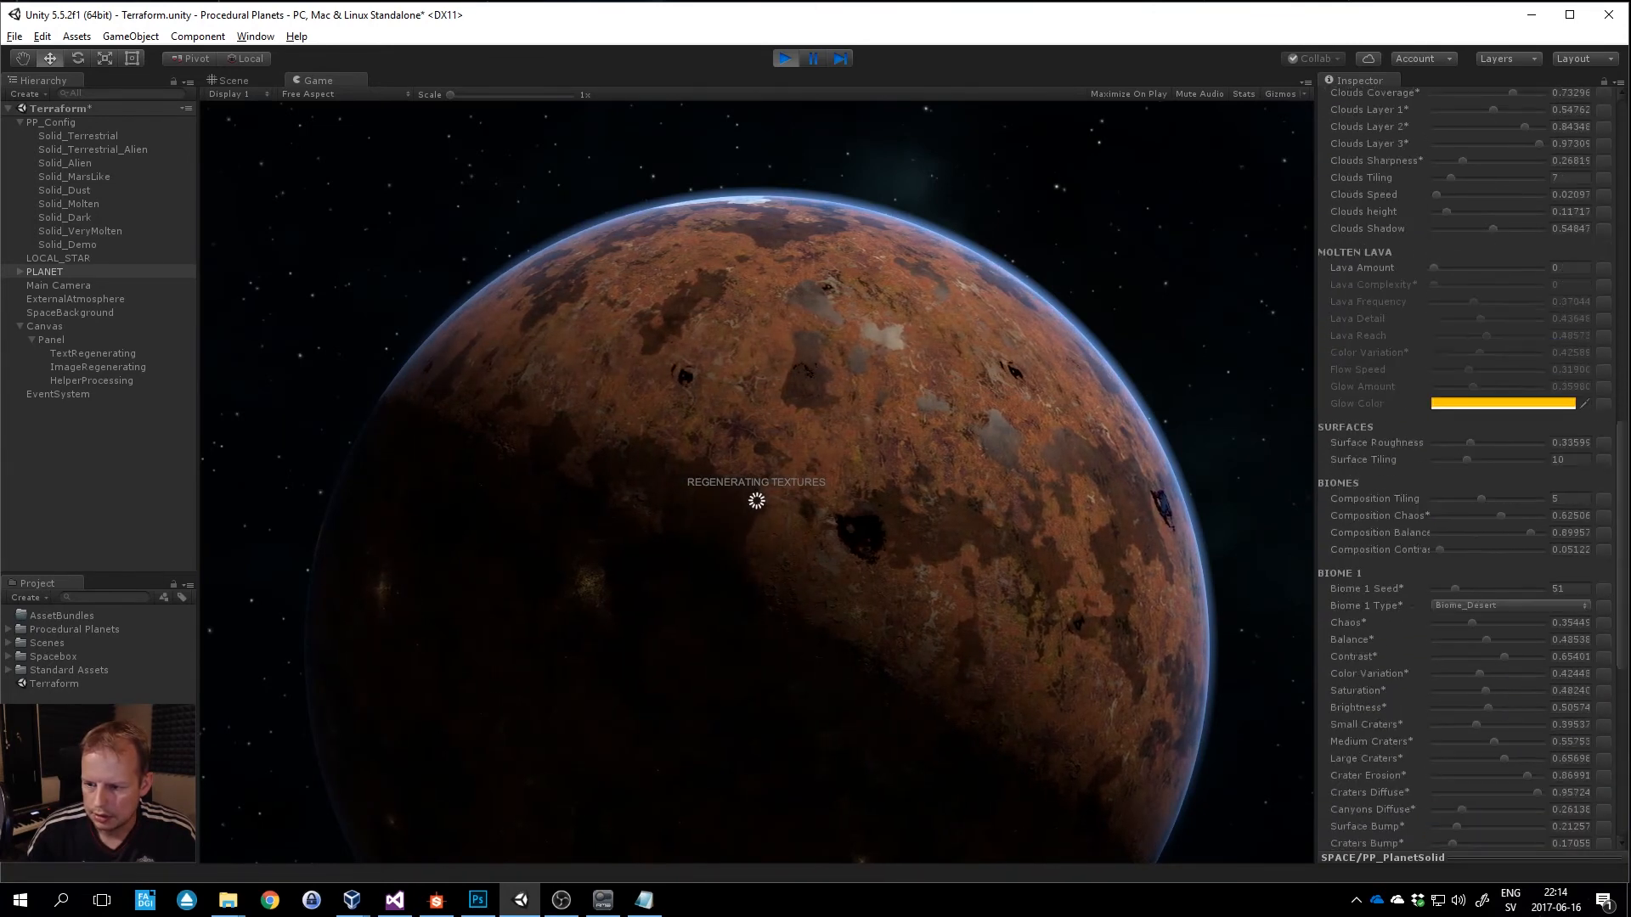
pyautogui.scroll(10, 1470, 467)
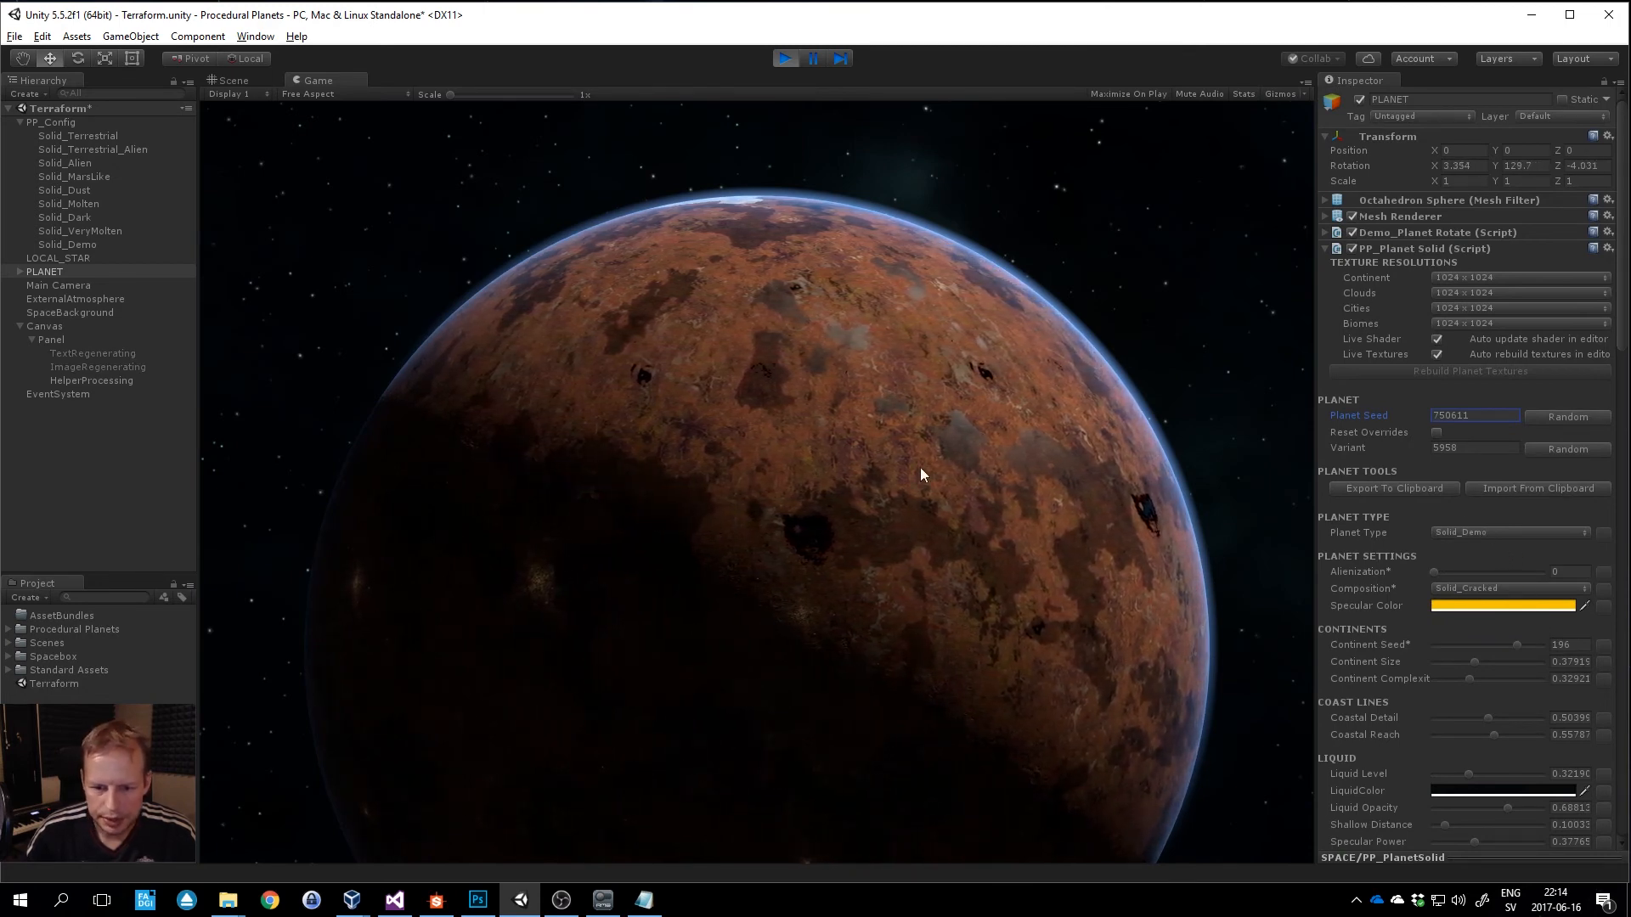
# Set PLANET's Planet Seed to 20170616 and its Variant to 2214, regenerating the planet.
pyautogui.click(1490, 414)
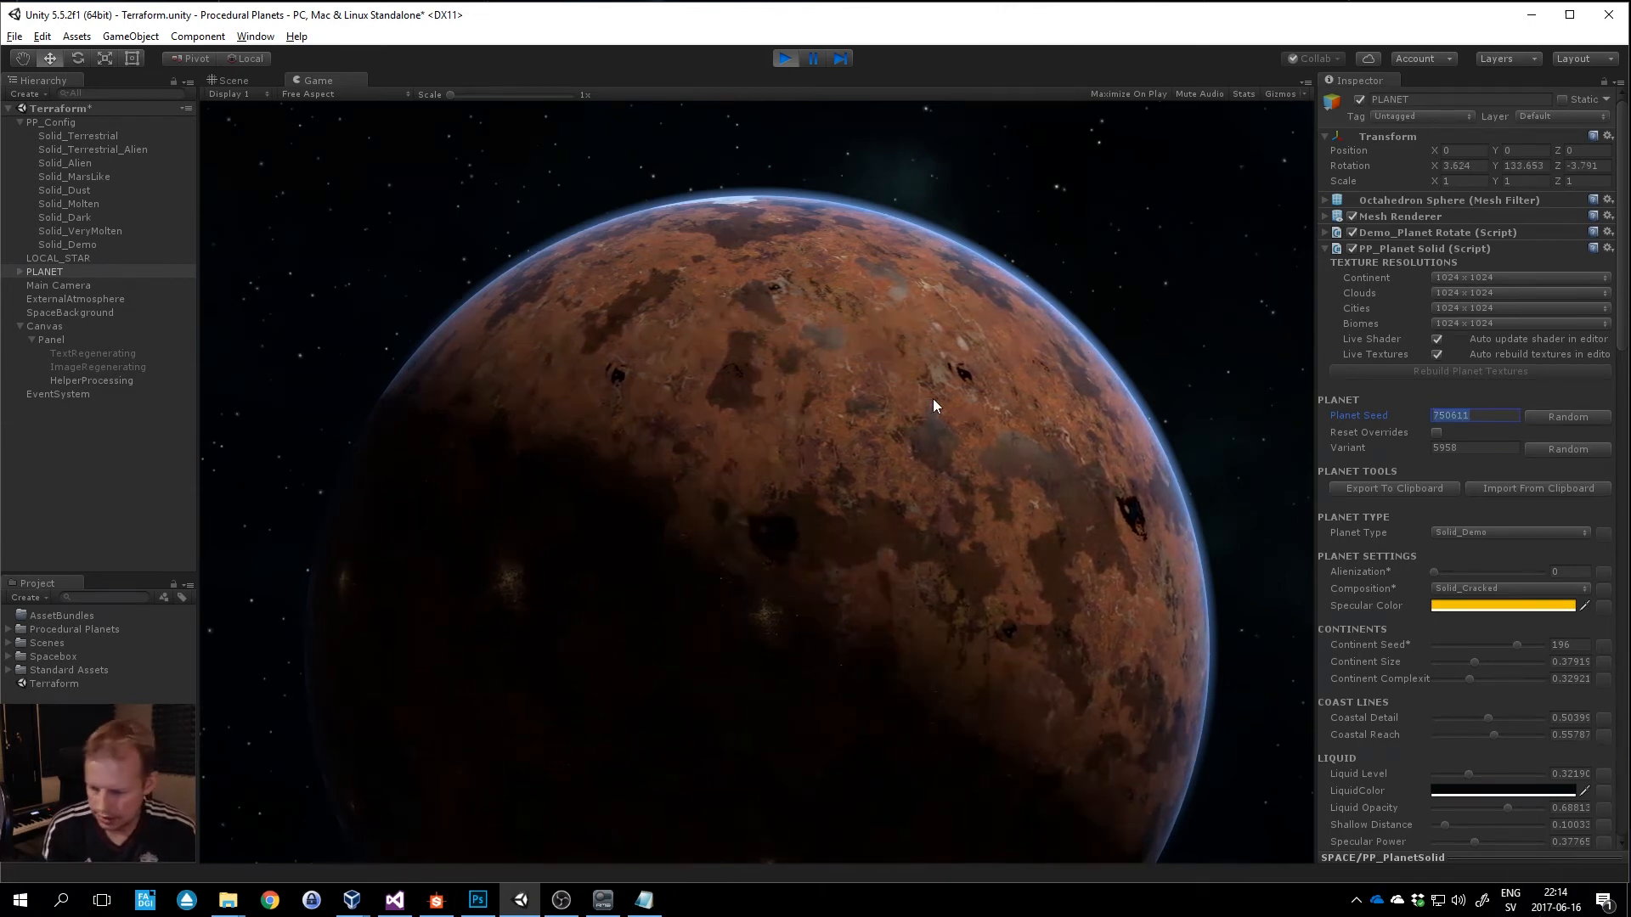
pyautogui.write('201705')
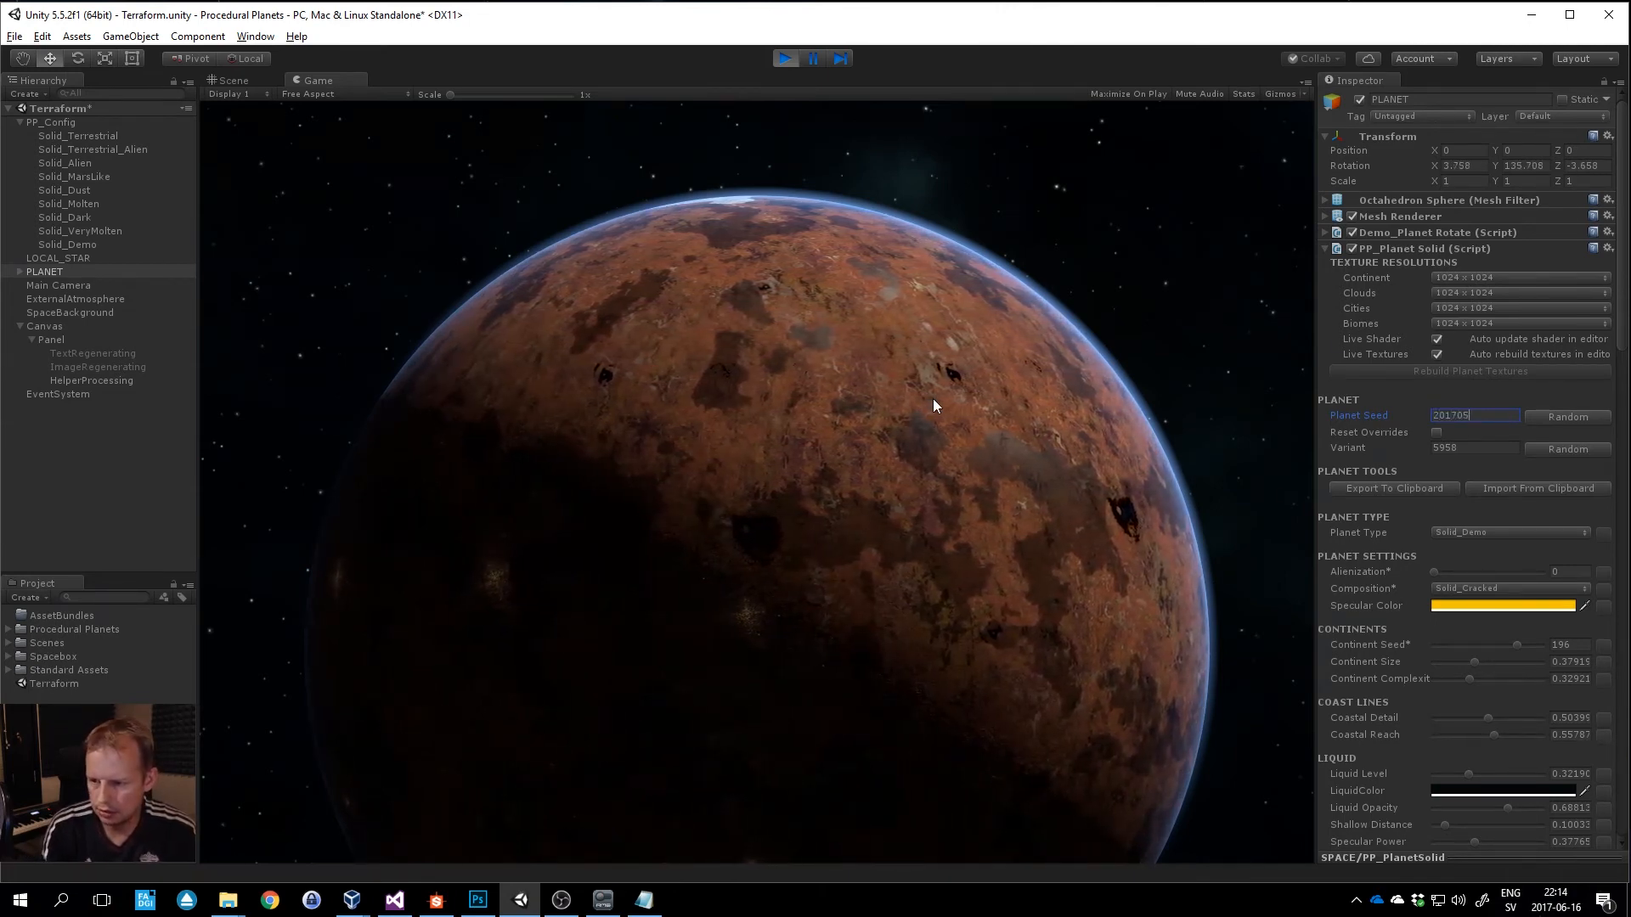
pyautogui.write('16')
pyautogui.press('Return')
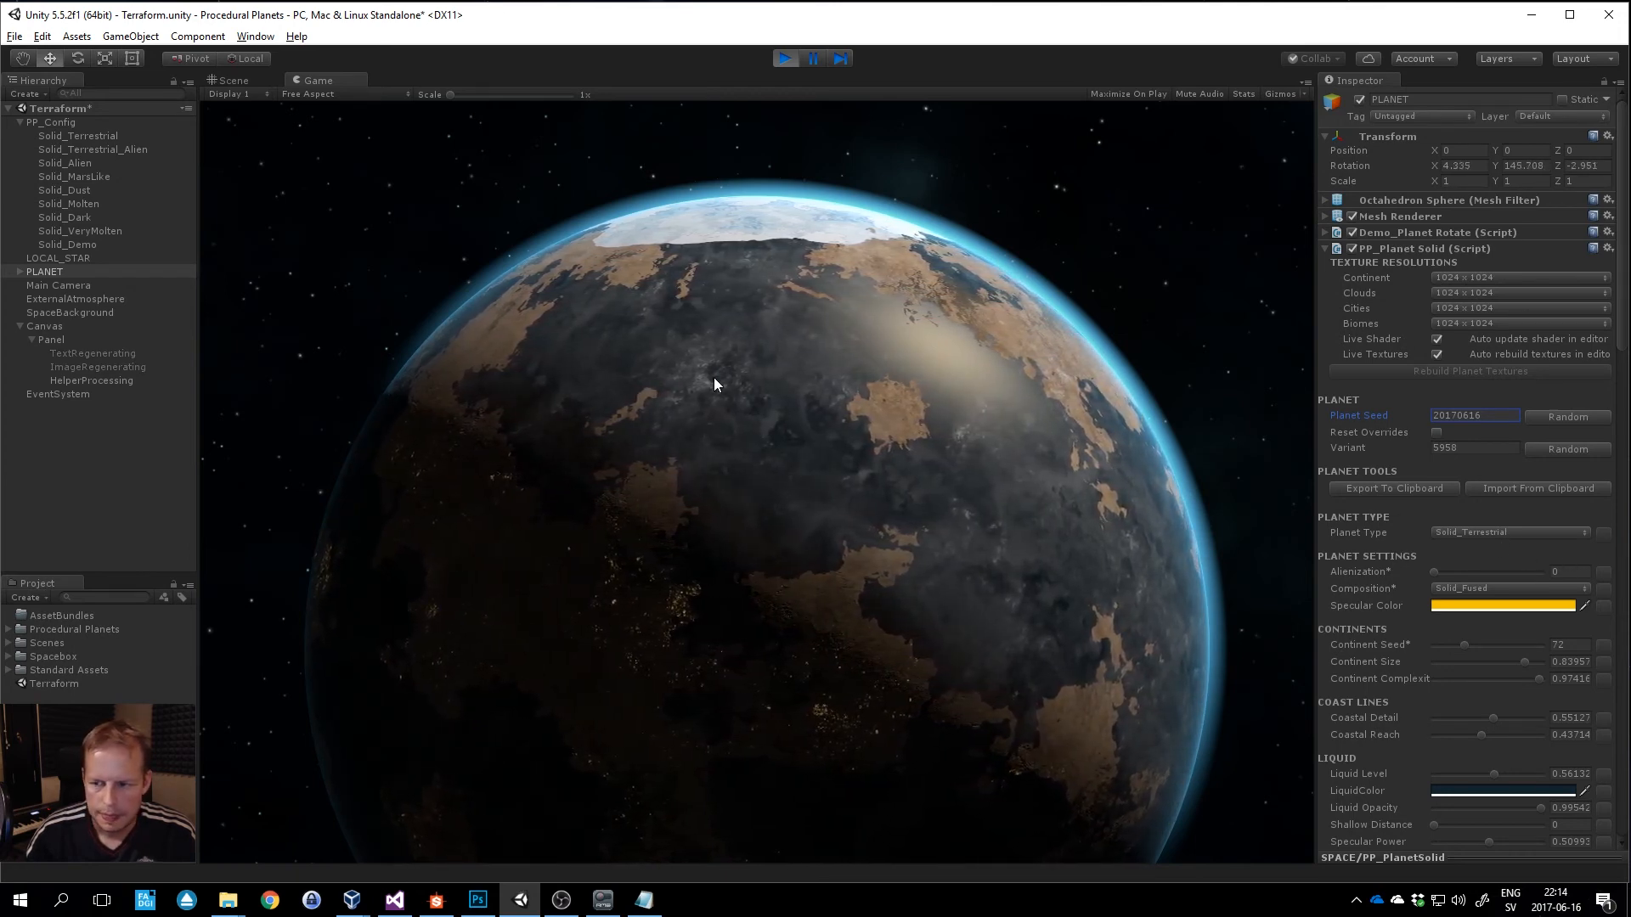
pyautogui.click(1473, 446)
pyautogui.write('2214')
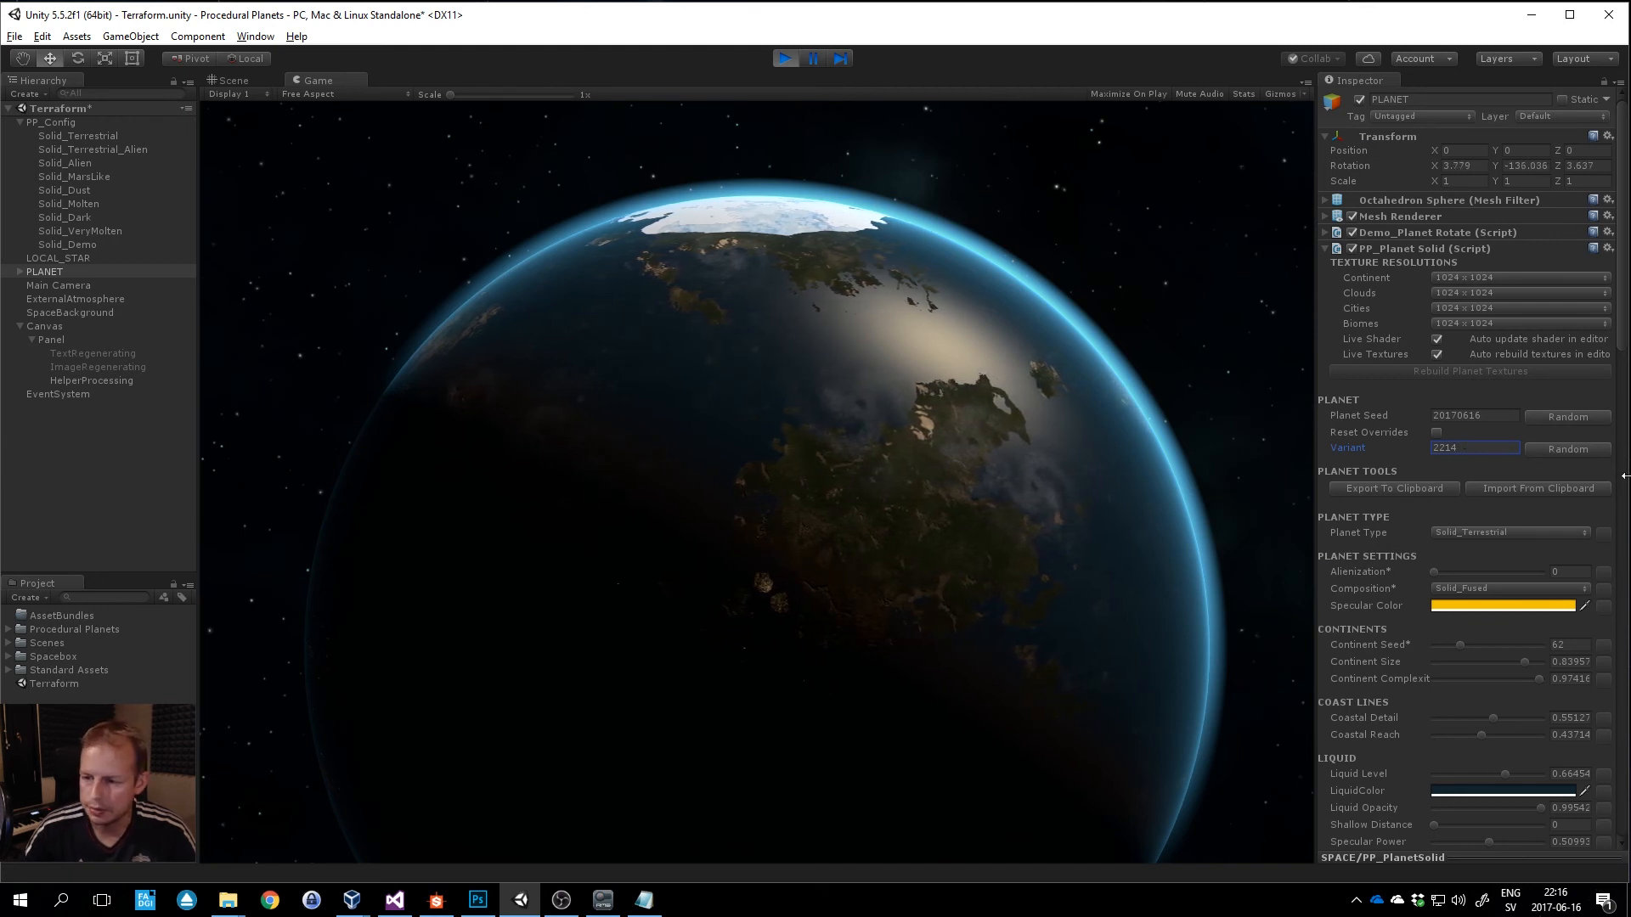
# Override PLANET's Planet Type with Solid_Dark and generate two planets of that type from random planet seeds.
pyautogui.click(1528, 532)
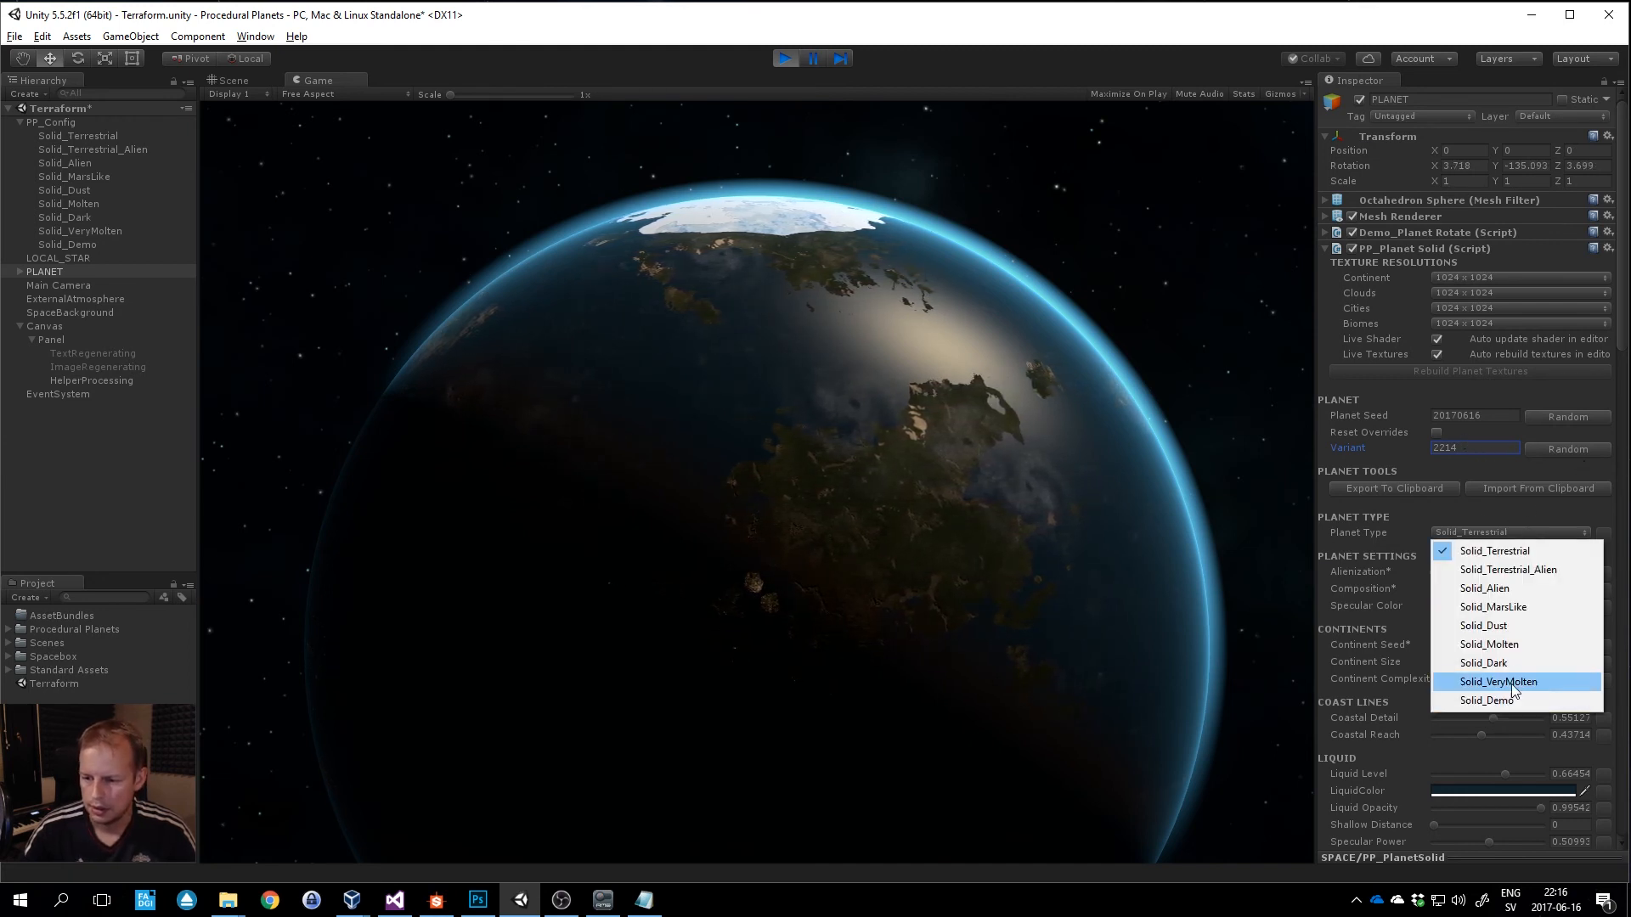
pyautogui.click(1514, 662)
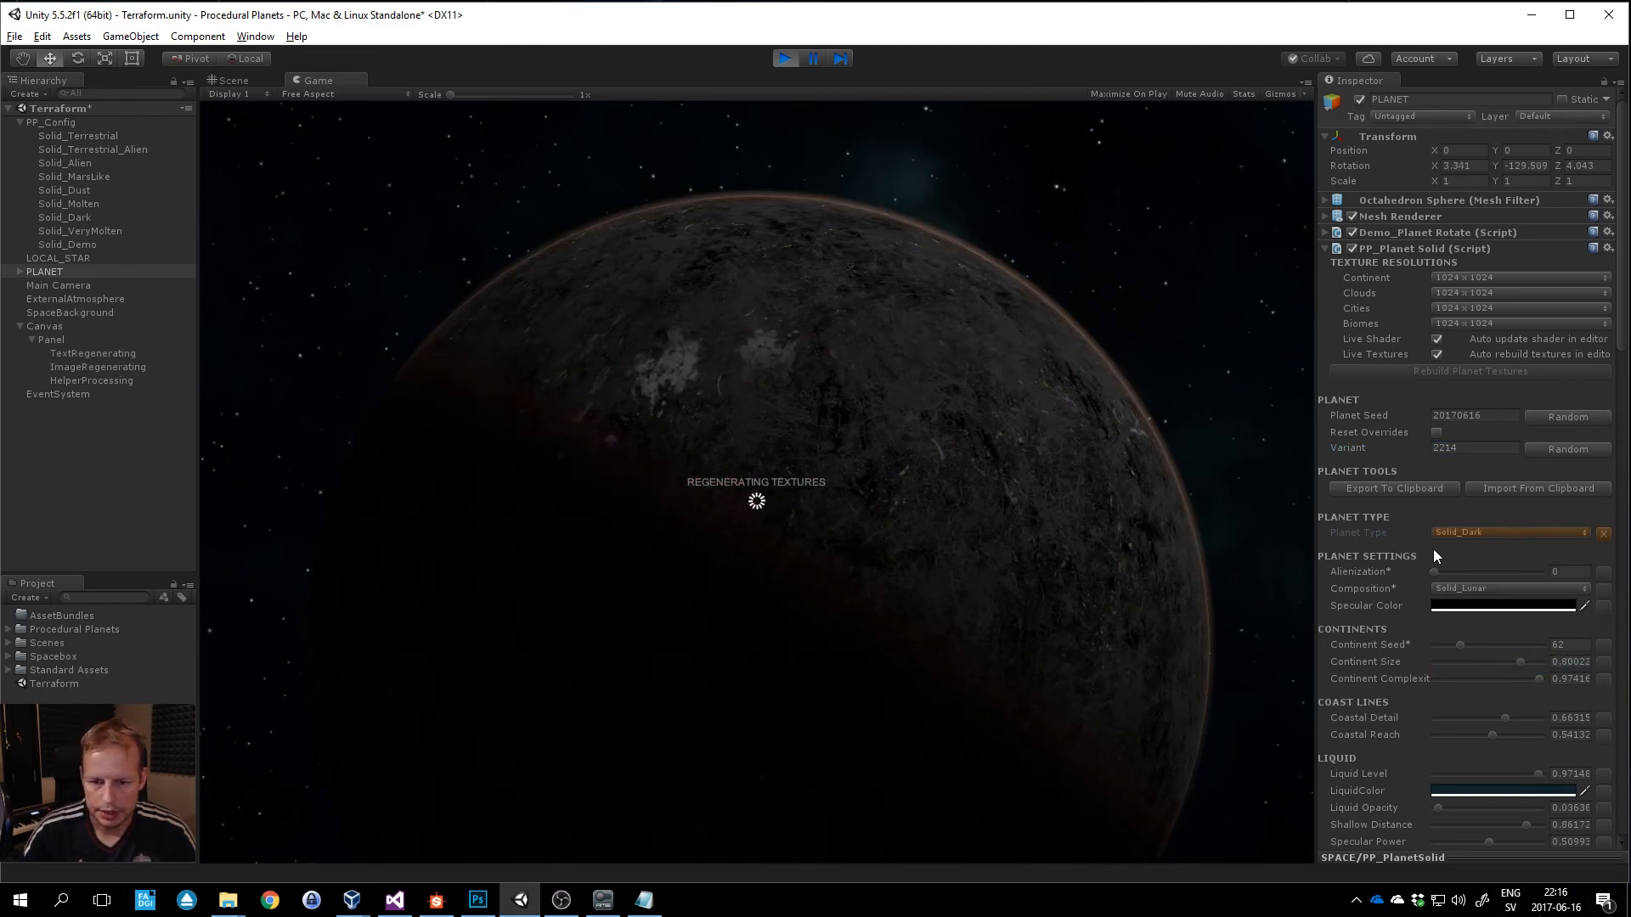
pyautogui.click(1567, 416)
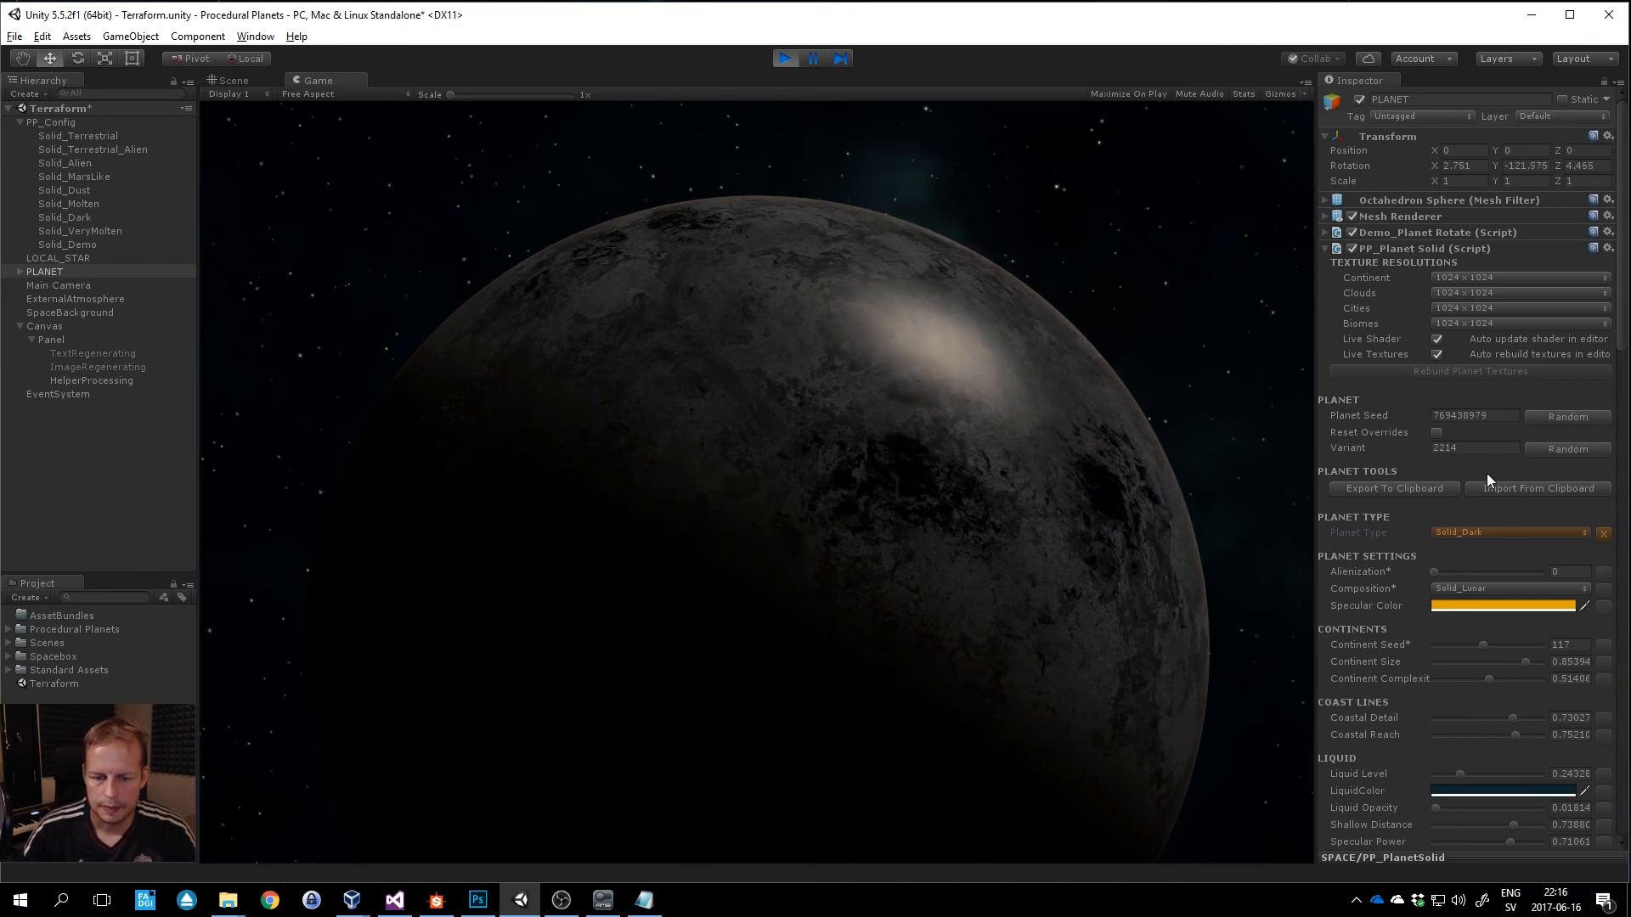
pyautogui.click(1573, 416)
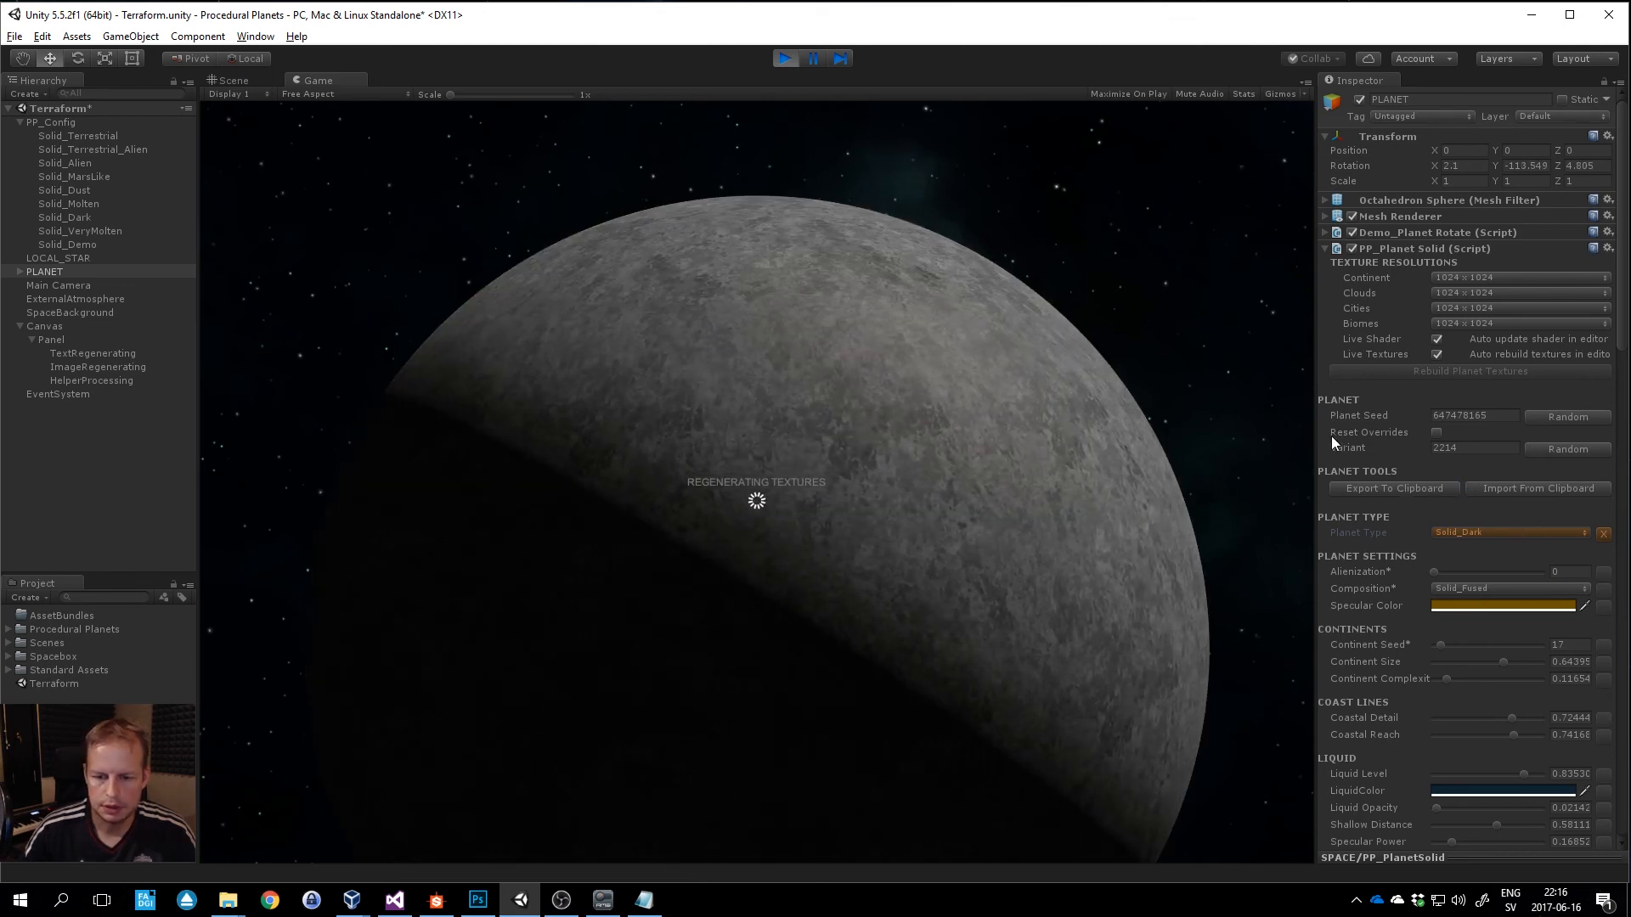
# Change PLANET's Planet Type override to Solid_VeryMolten and regenerate the planet from a random planet seed.
pyautogui.click(1502, 532)
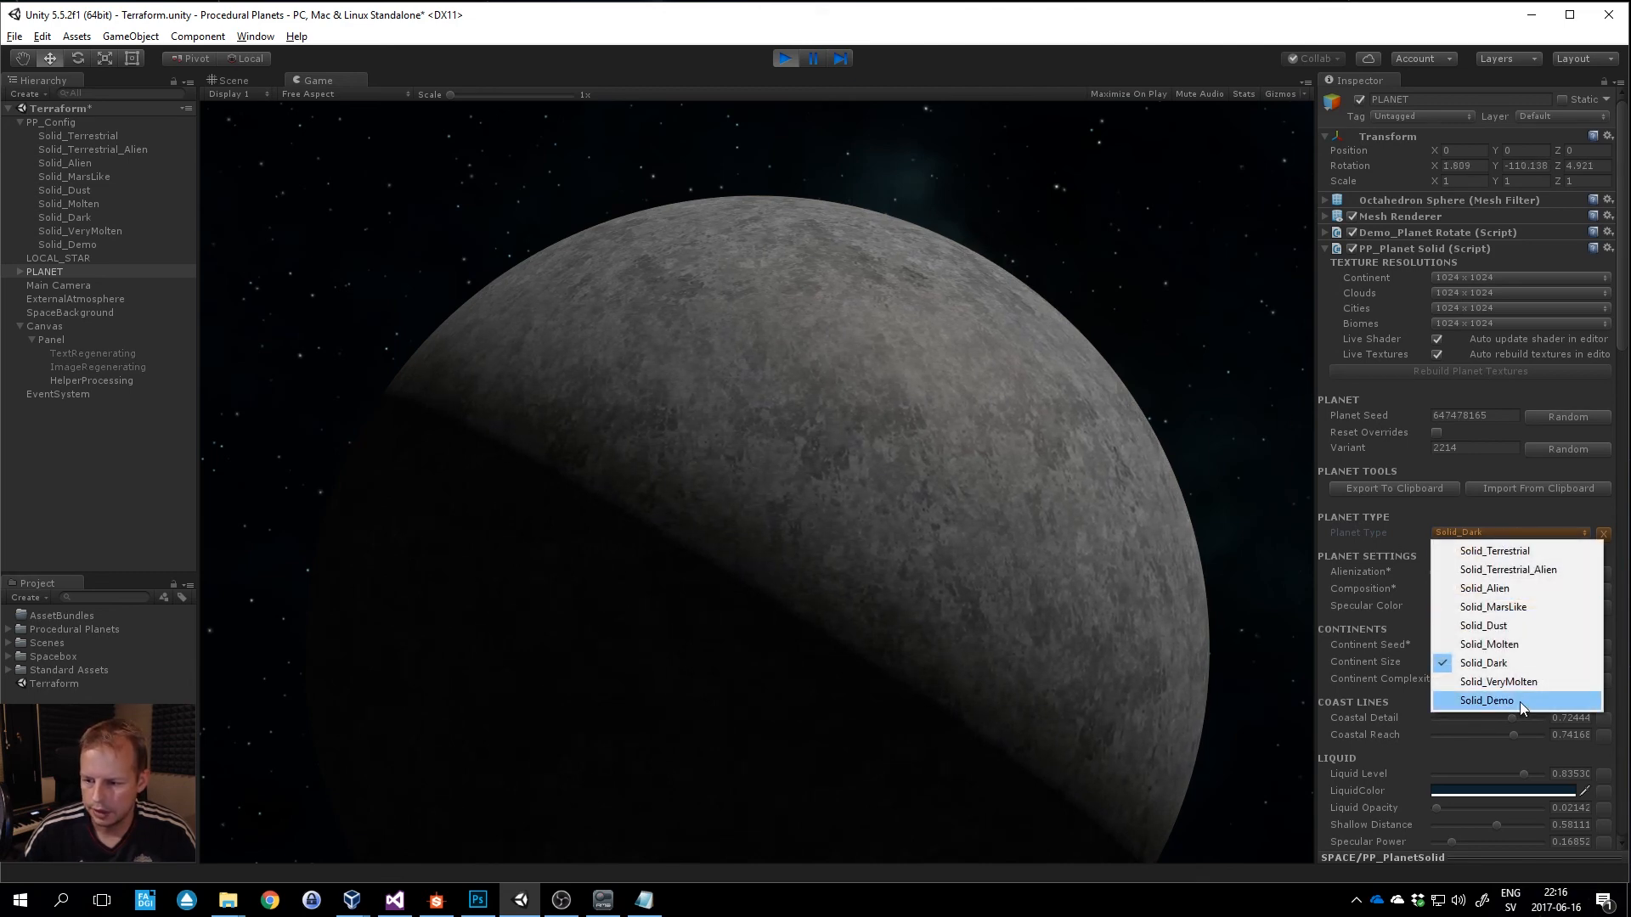
pyautogui.click(1524, 680)
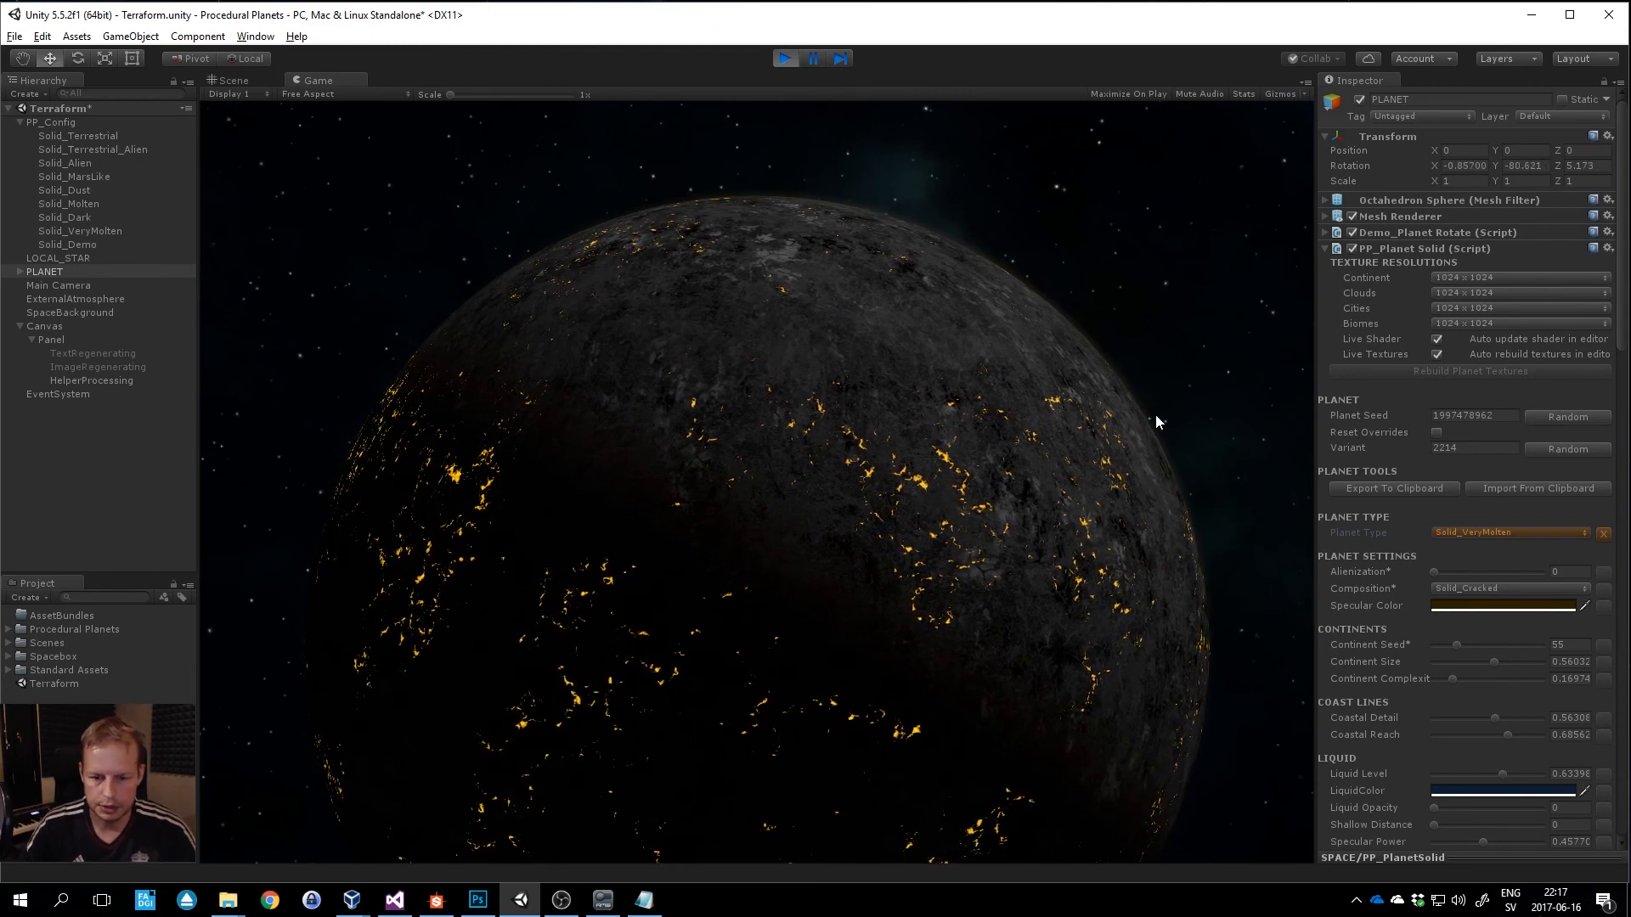
pyautogui.click(1572, 418)
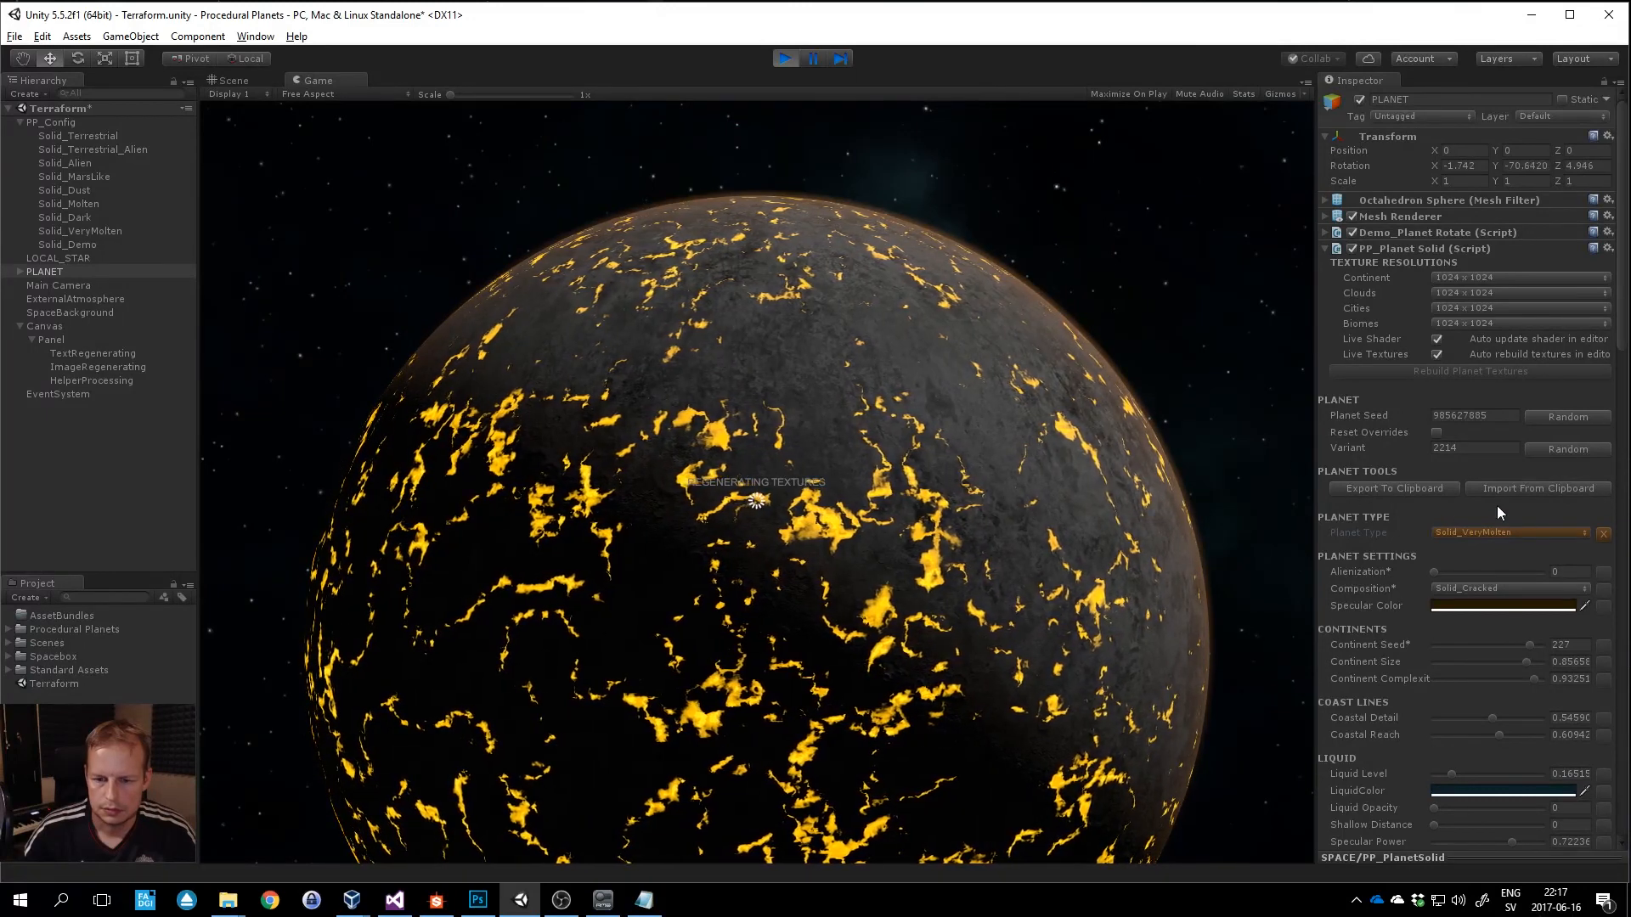
# Randomize the Variant of the Solid_VeryMolten planet three times while keeping its planet seed.
pyautogui.click(1565, 450)
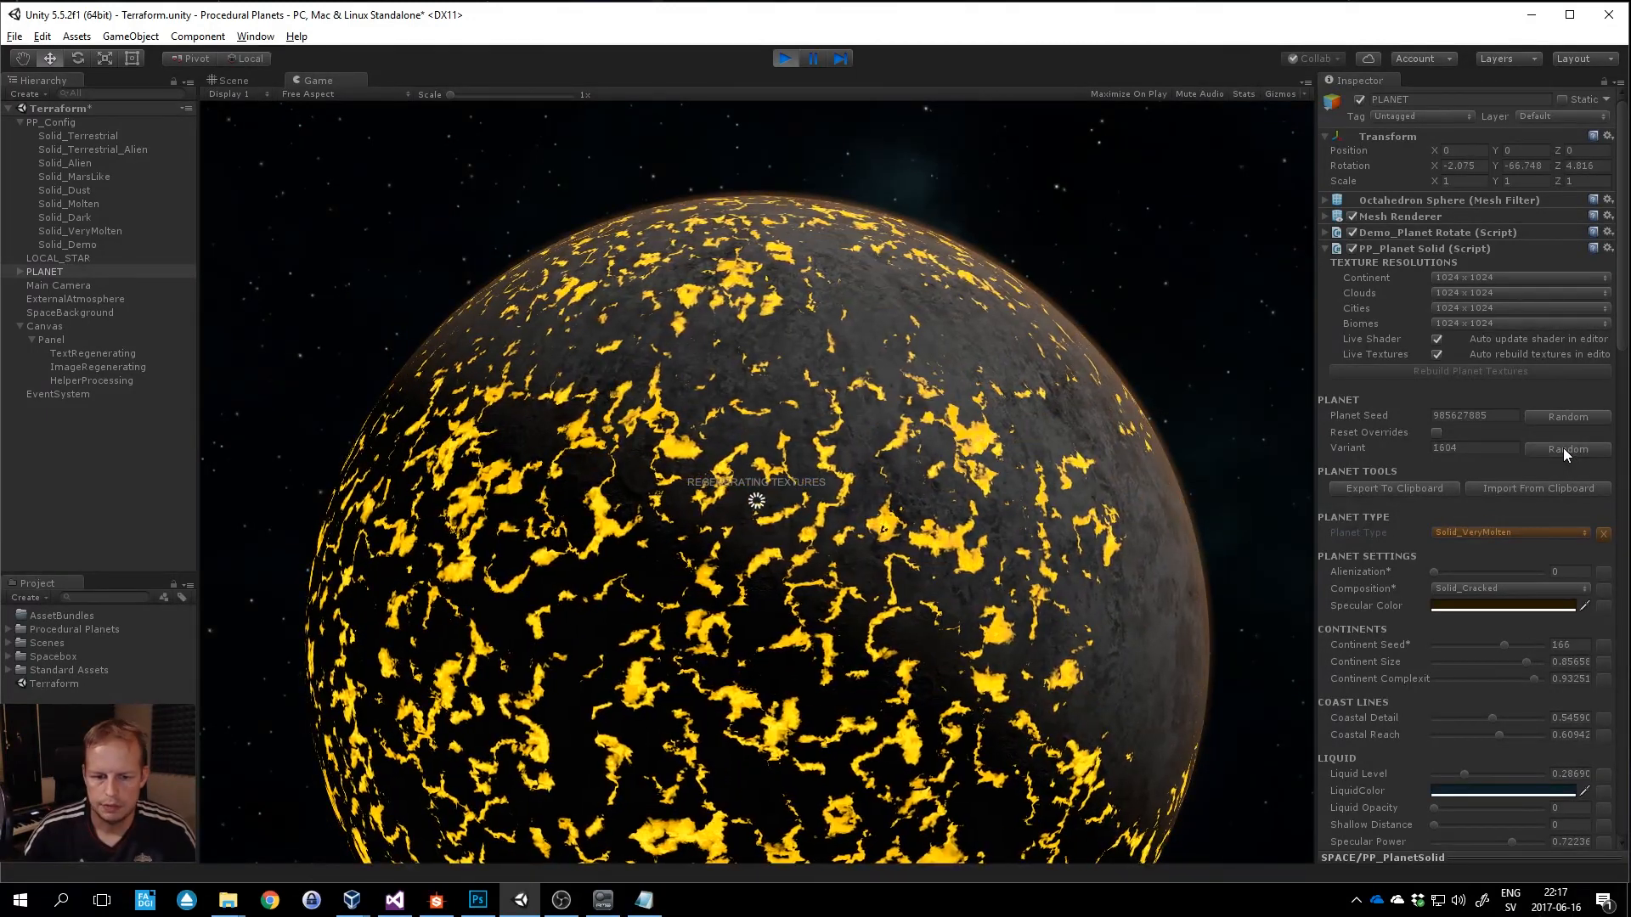
pyautogui.click(1565, 449)
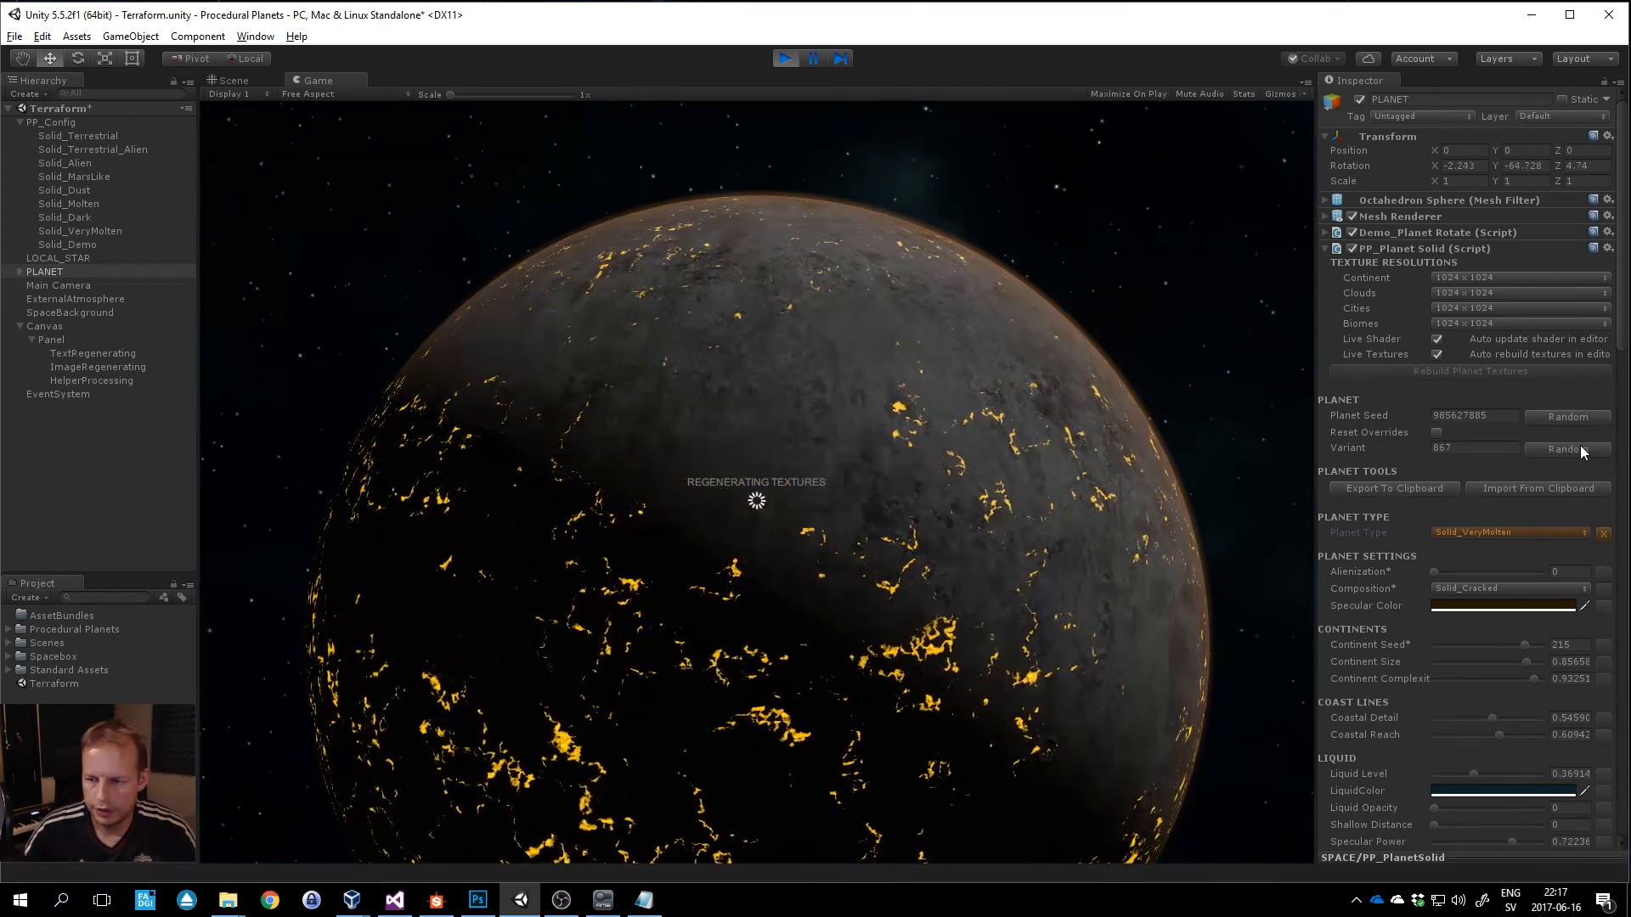
pyautogui.click(1582, 446)
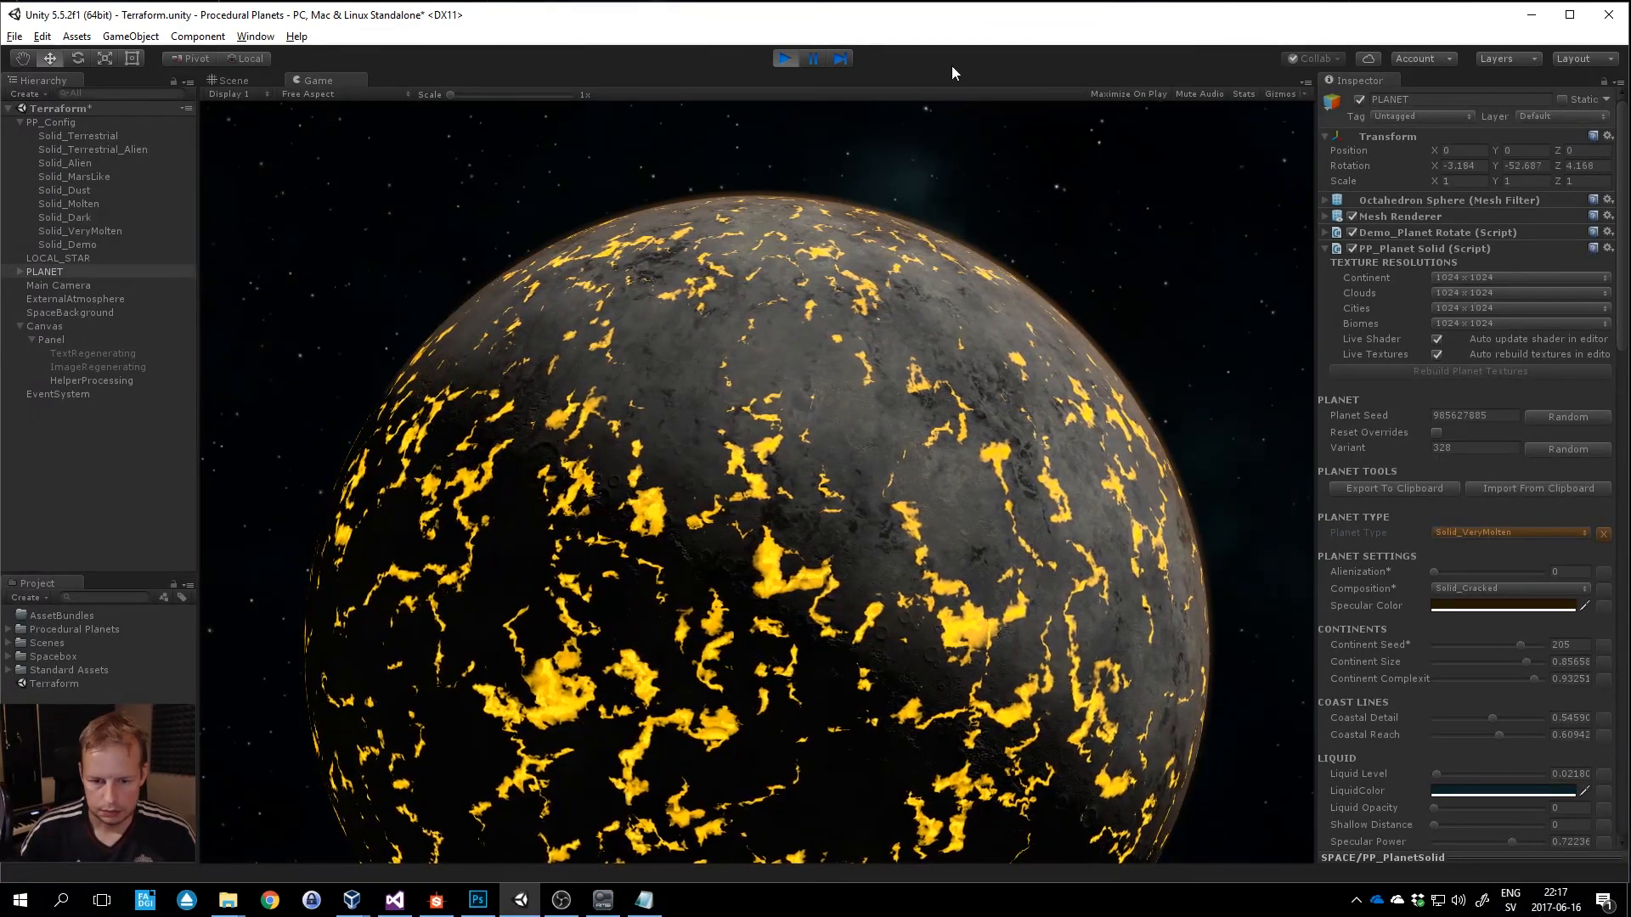
# Stop play mode and generate new planets in the editor by randomizing PLANET's Planet Seed twice.
pyautogui.click(783, 58)
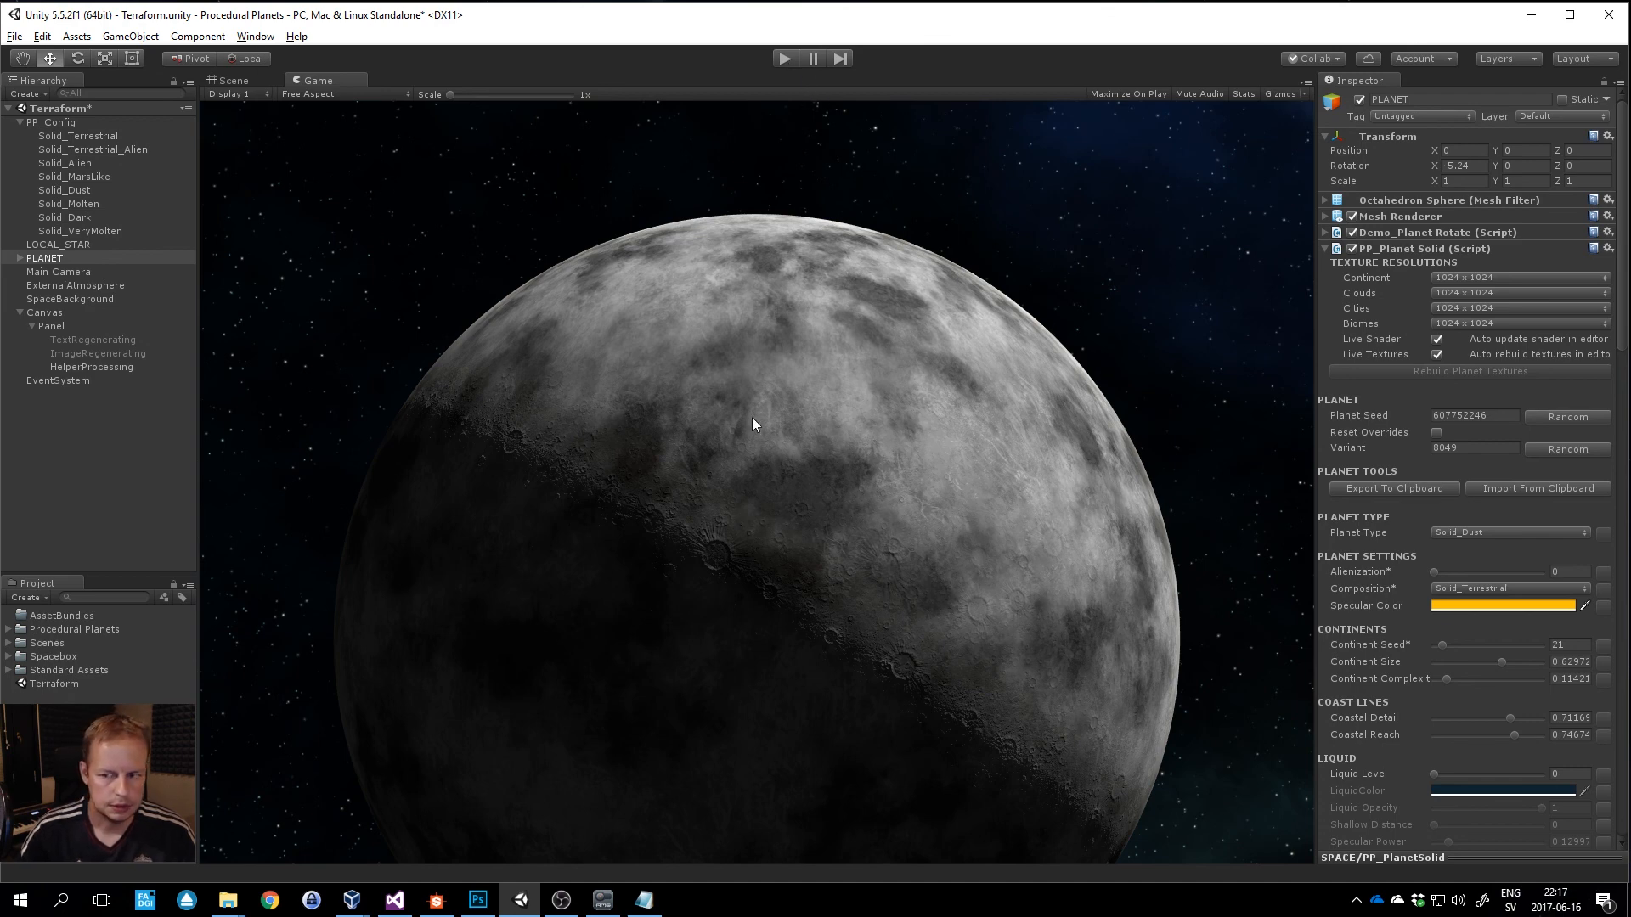
pyautogui.scroll(-3, 1495, 604)
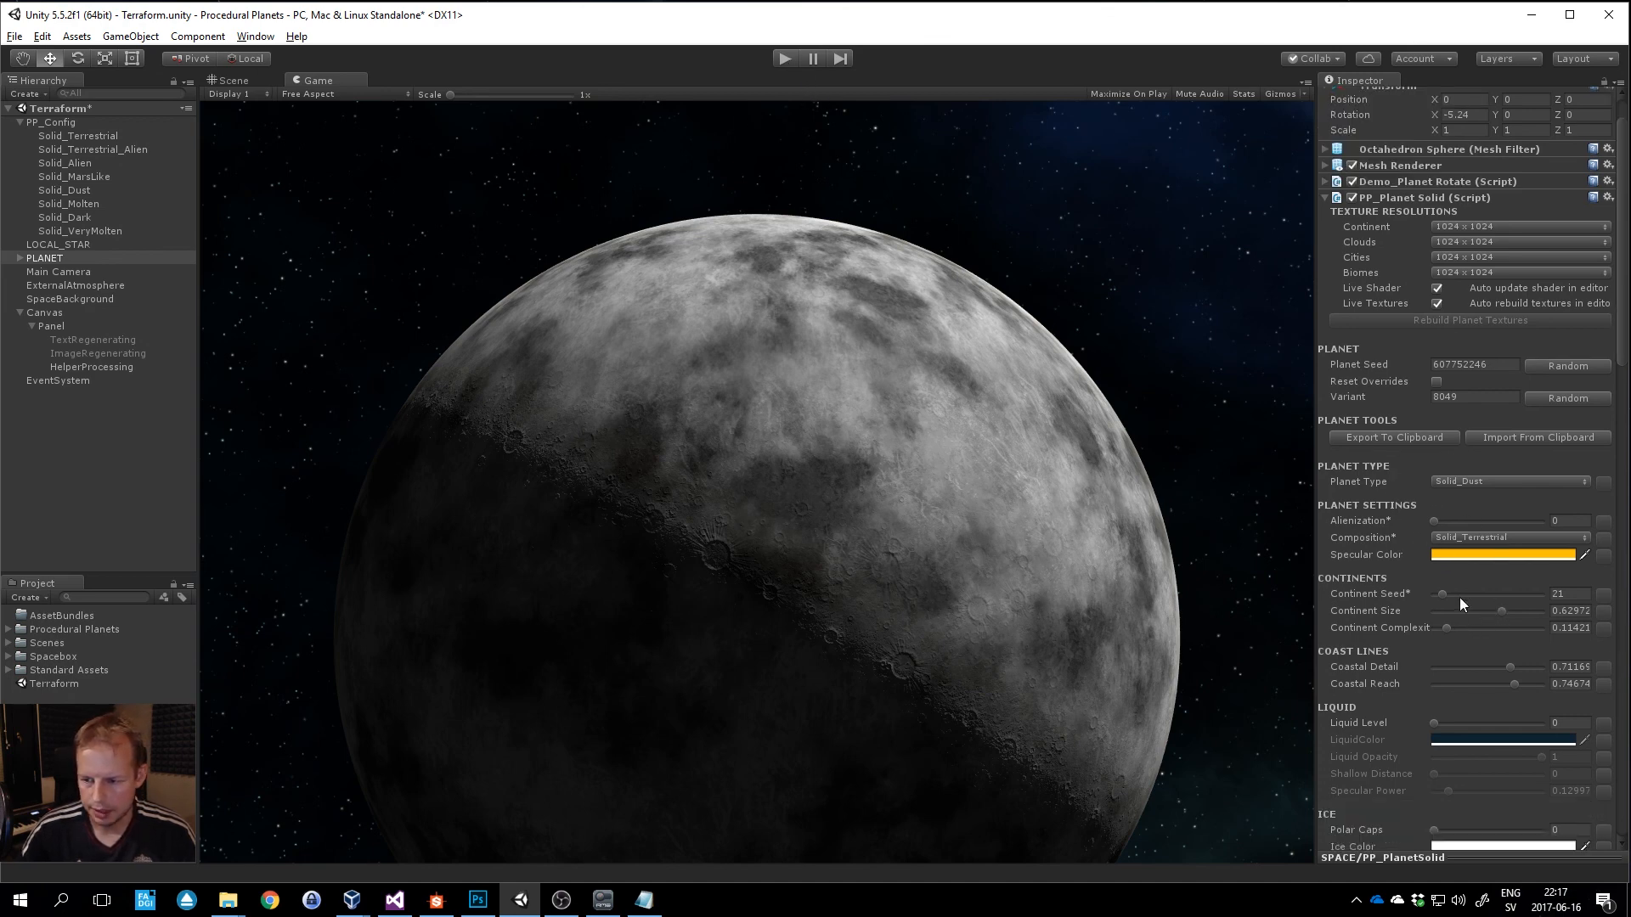
pyautogui.scroll(3, 1509, 391)
pyautogui.click(1551, 418)
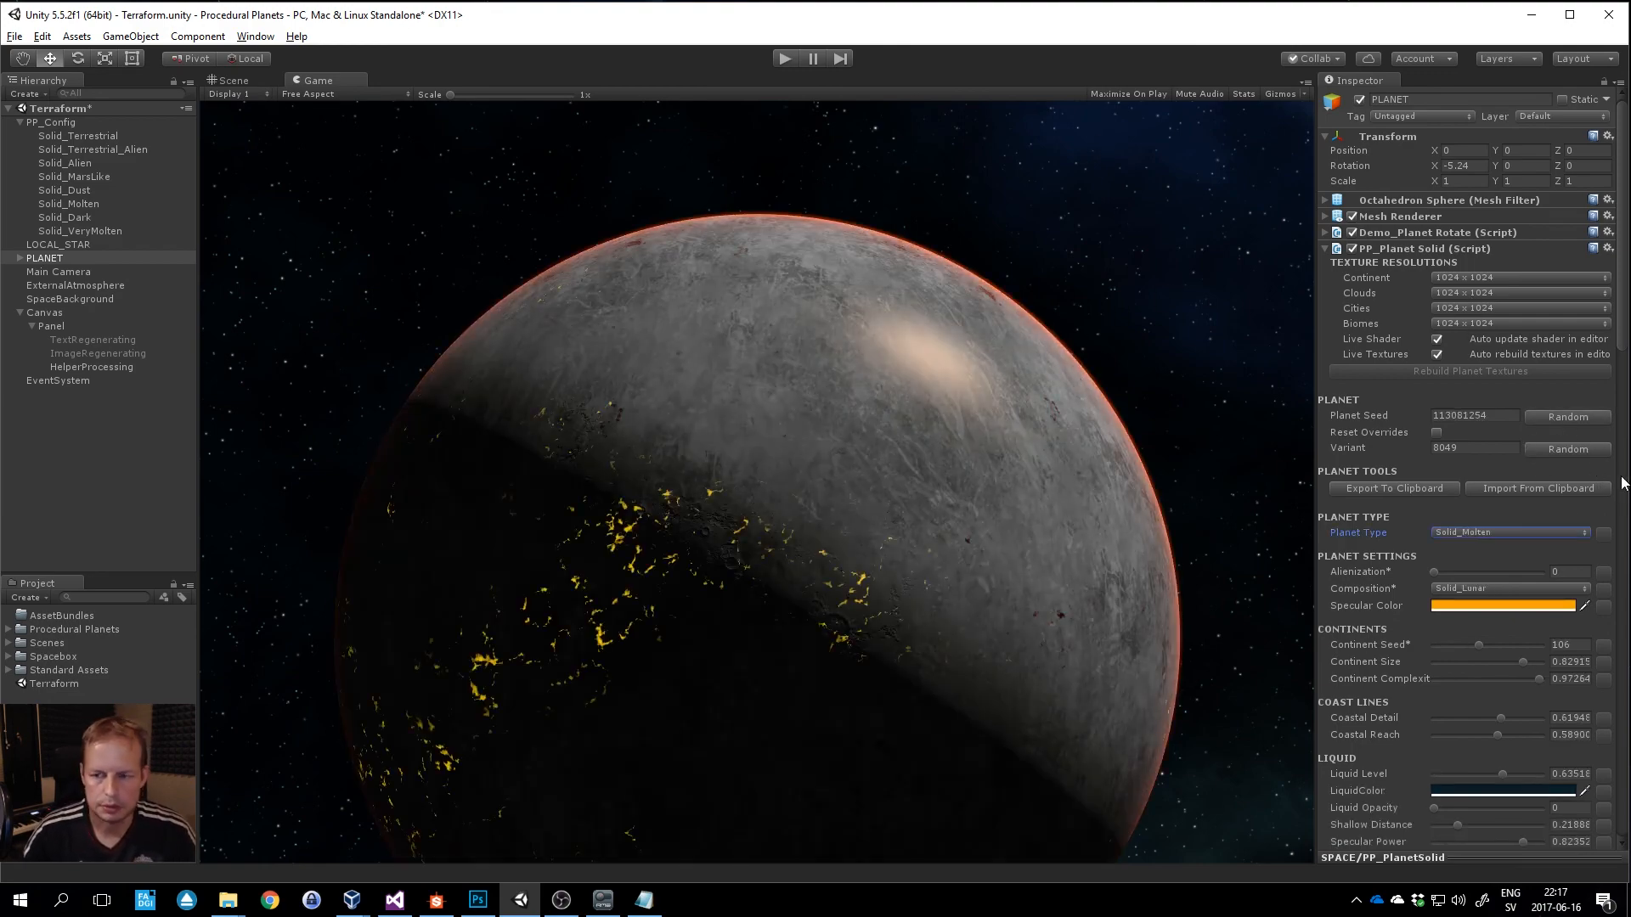
pyautogui.click(1577, 416)
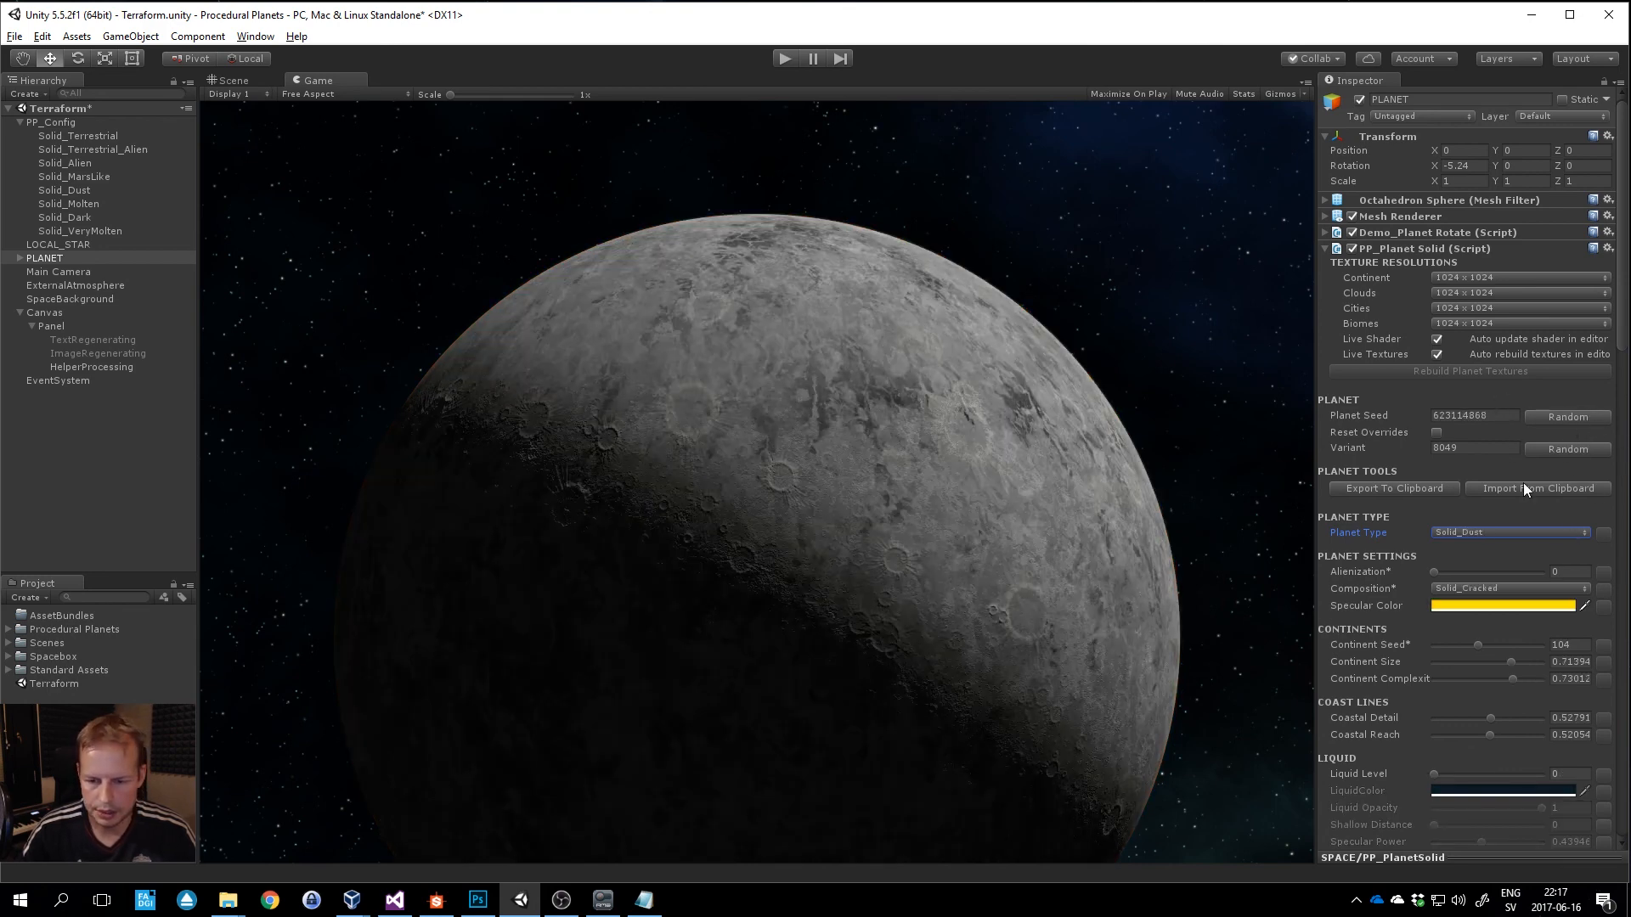
pyautogui.scroll(-4, 1561, 479)
pyautogui.scroll(4, 1573, 557)
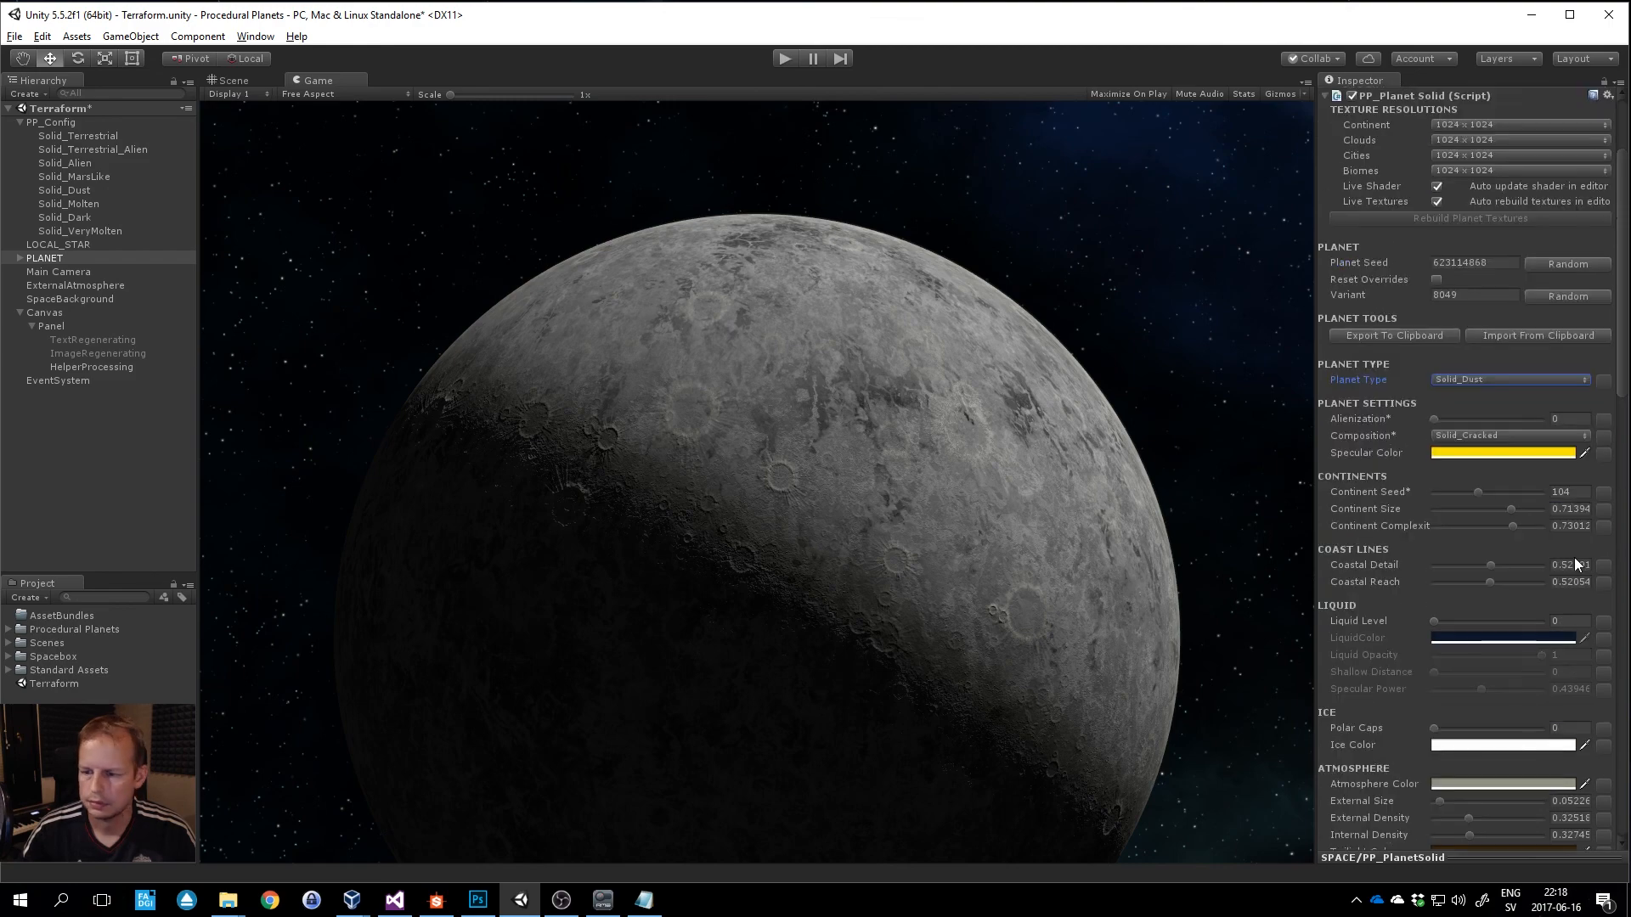